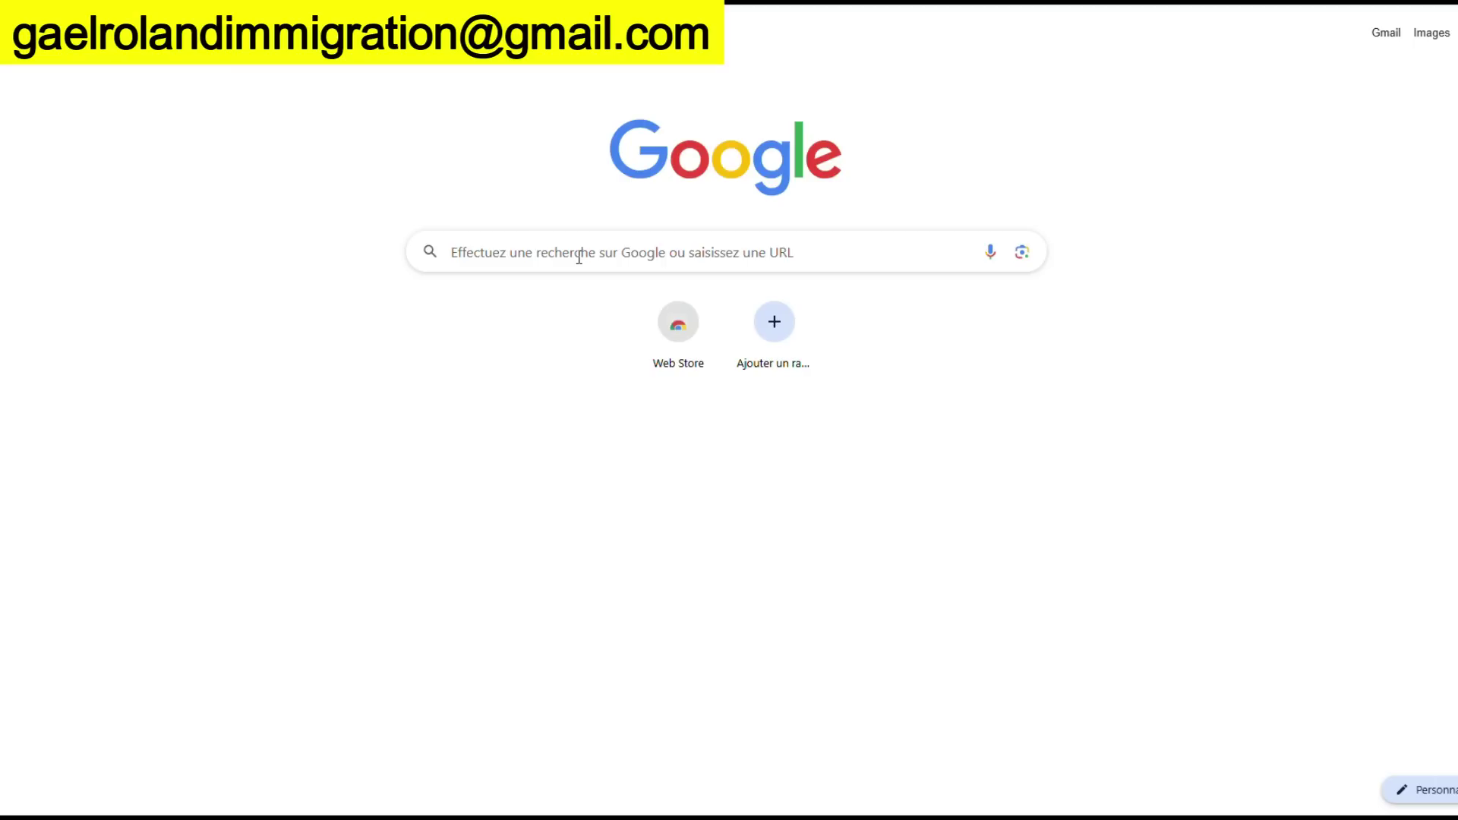
# Load the cic.gc.ca website from the Google search box
pyautogui.click(580, 257)
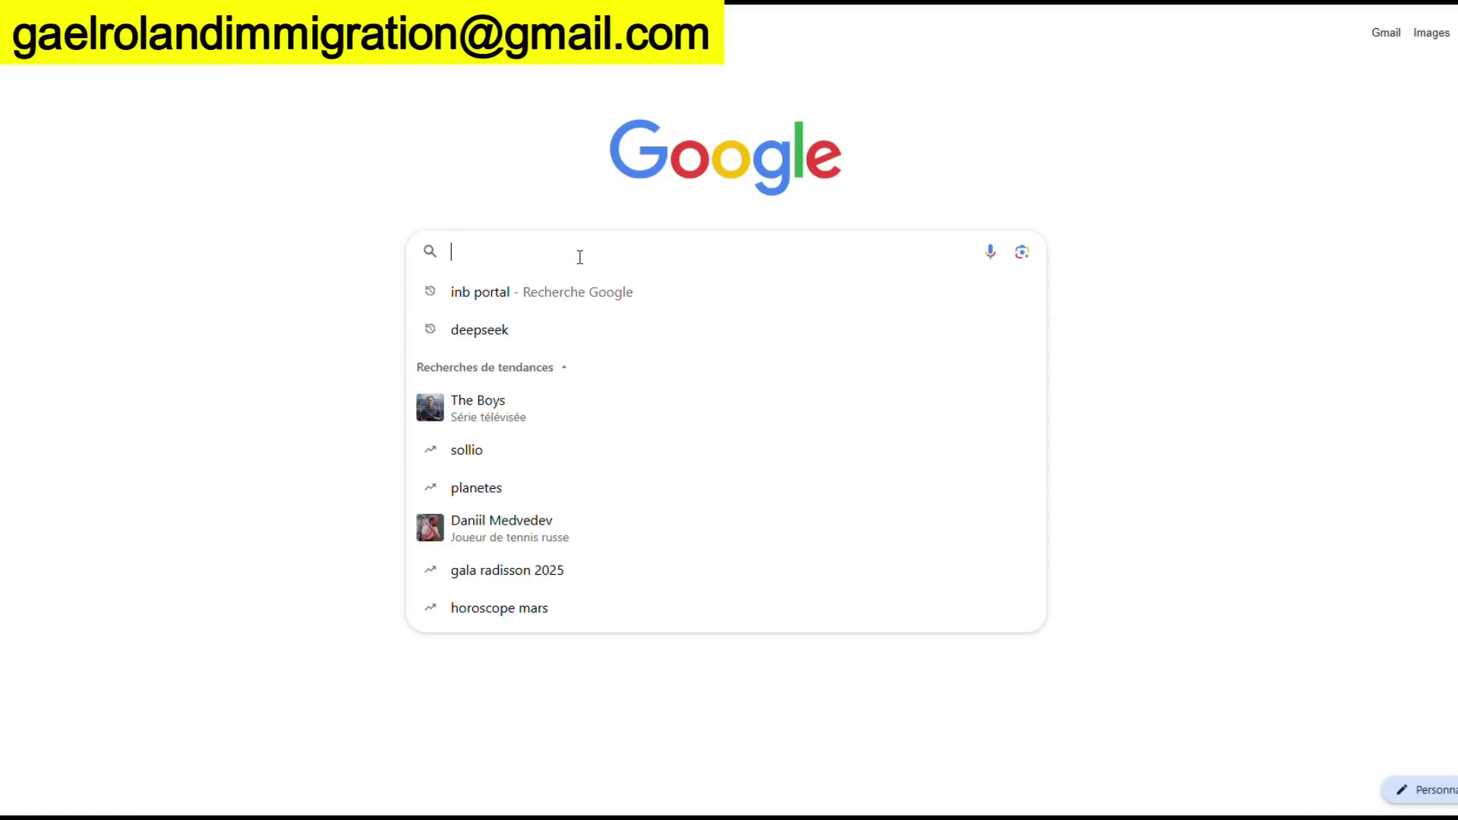
pyautogui.write('i')
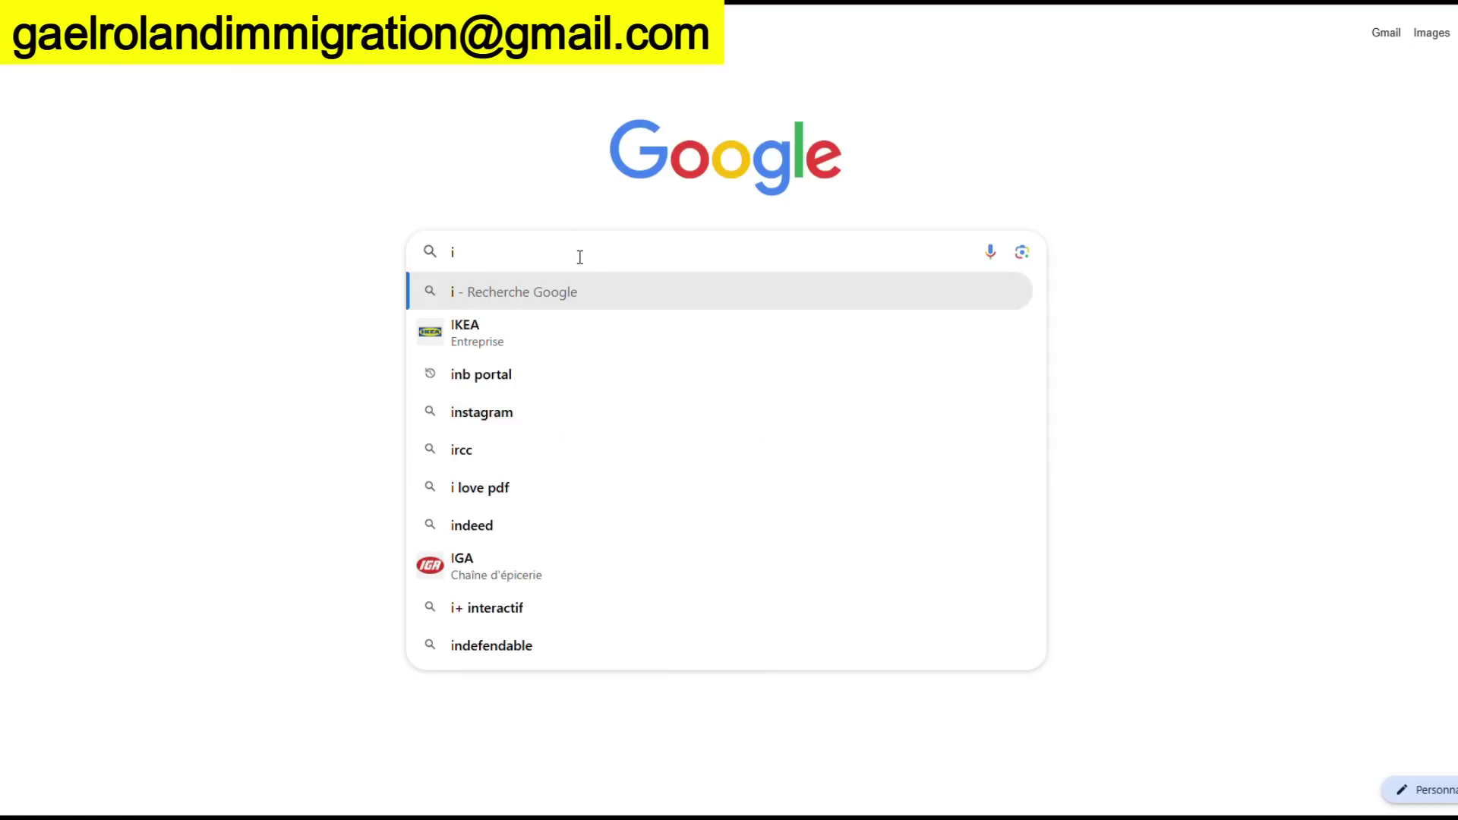
pyautogui.press('BackSpace')
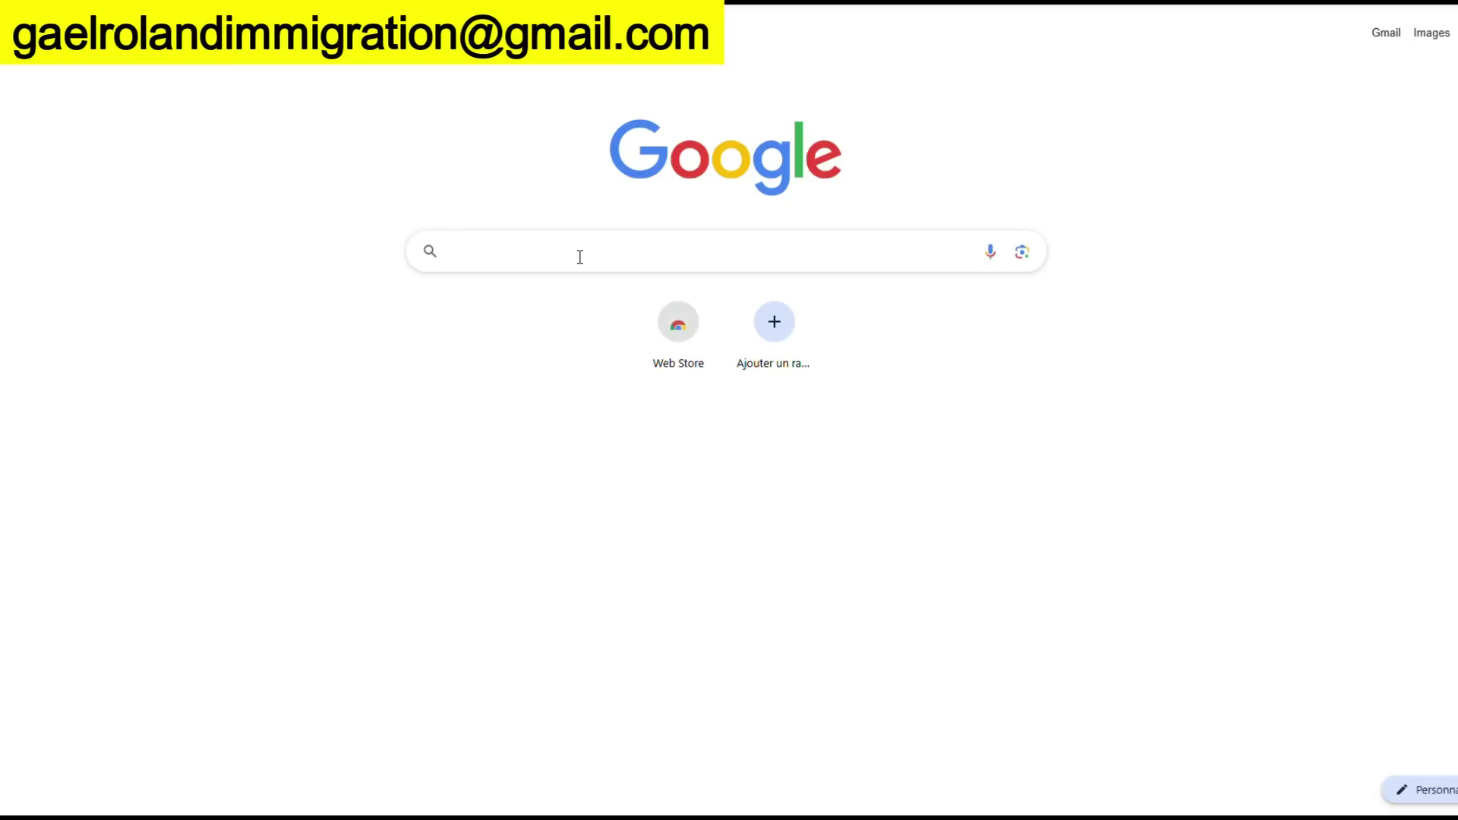
pyautogui.write('ci')
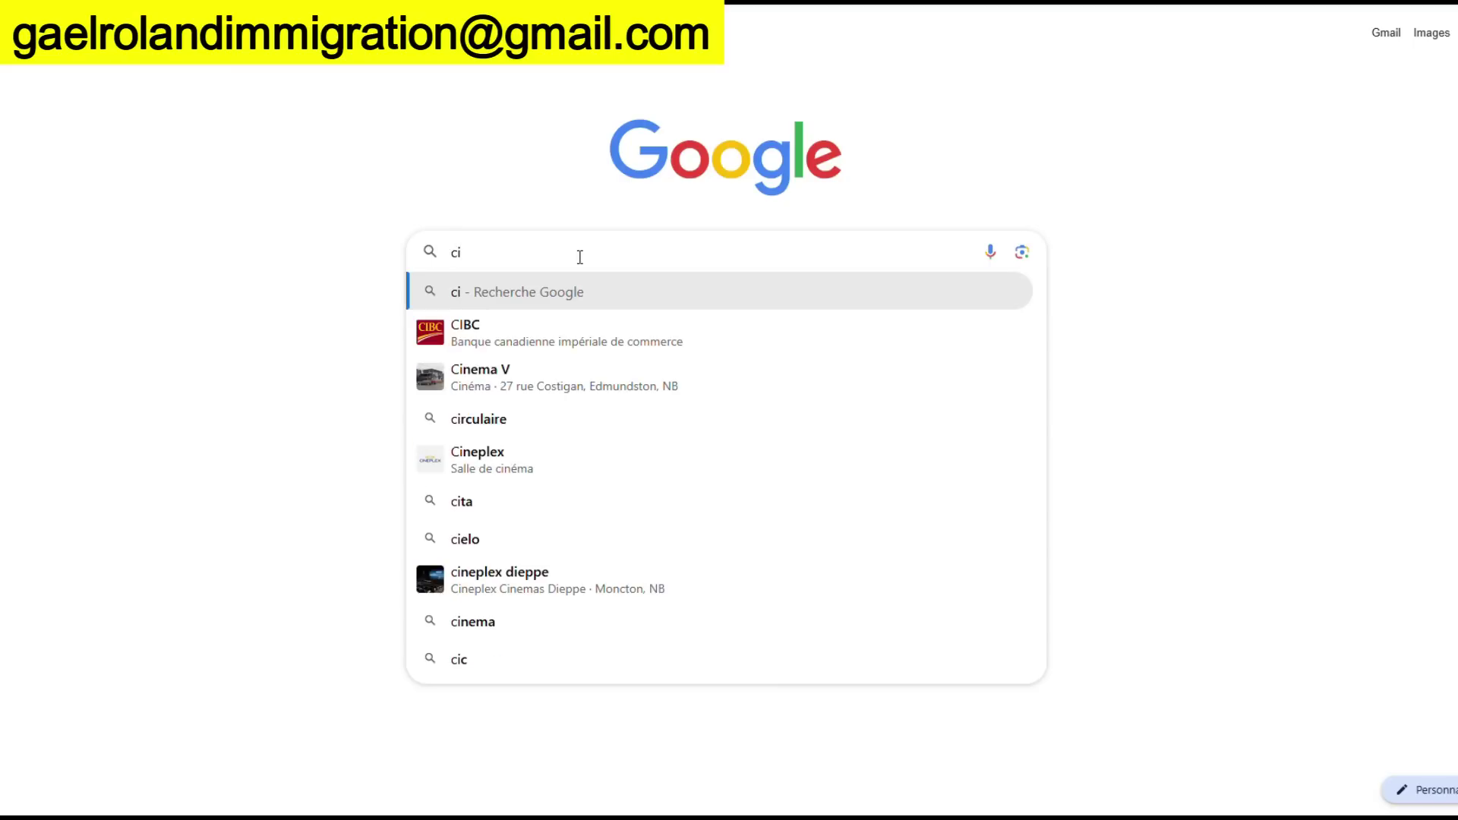
pyautogui.write('c')
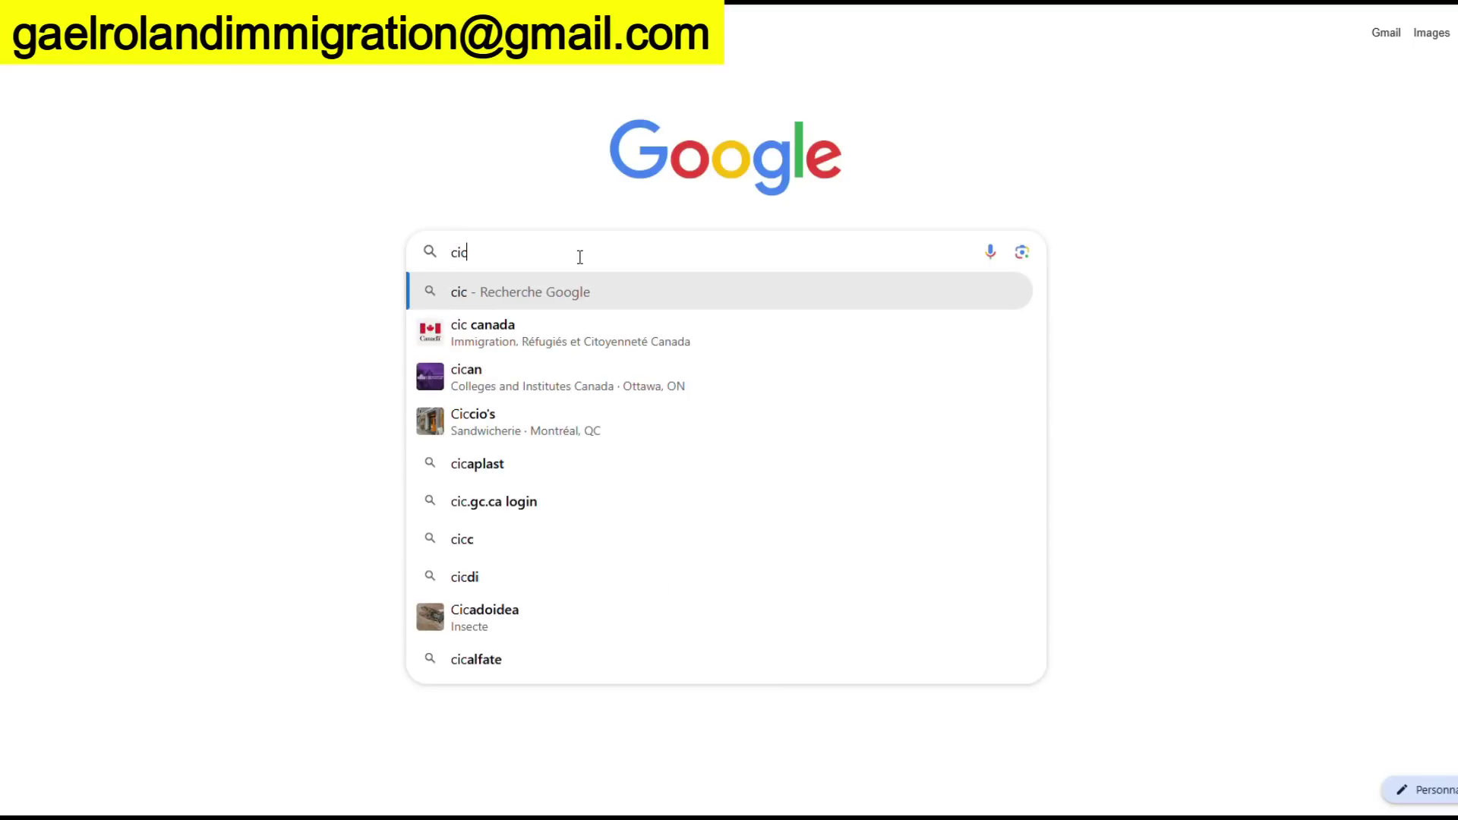
pyautogui.write('.gc')
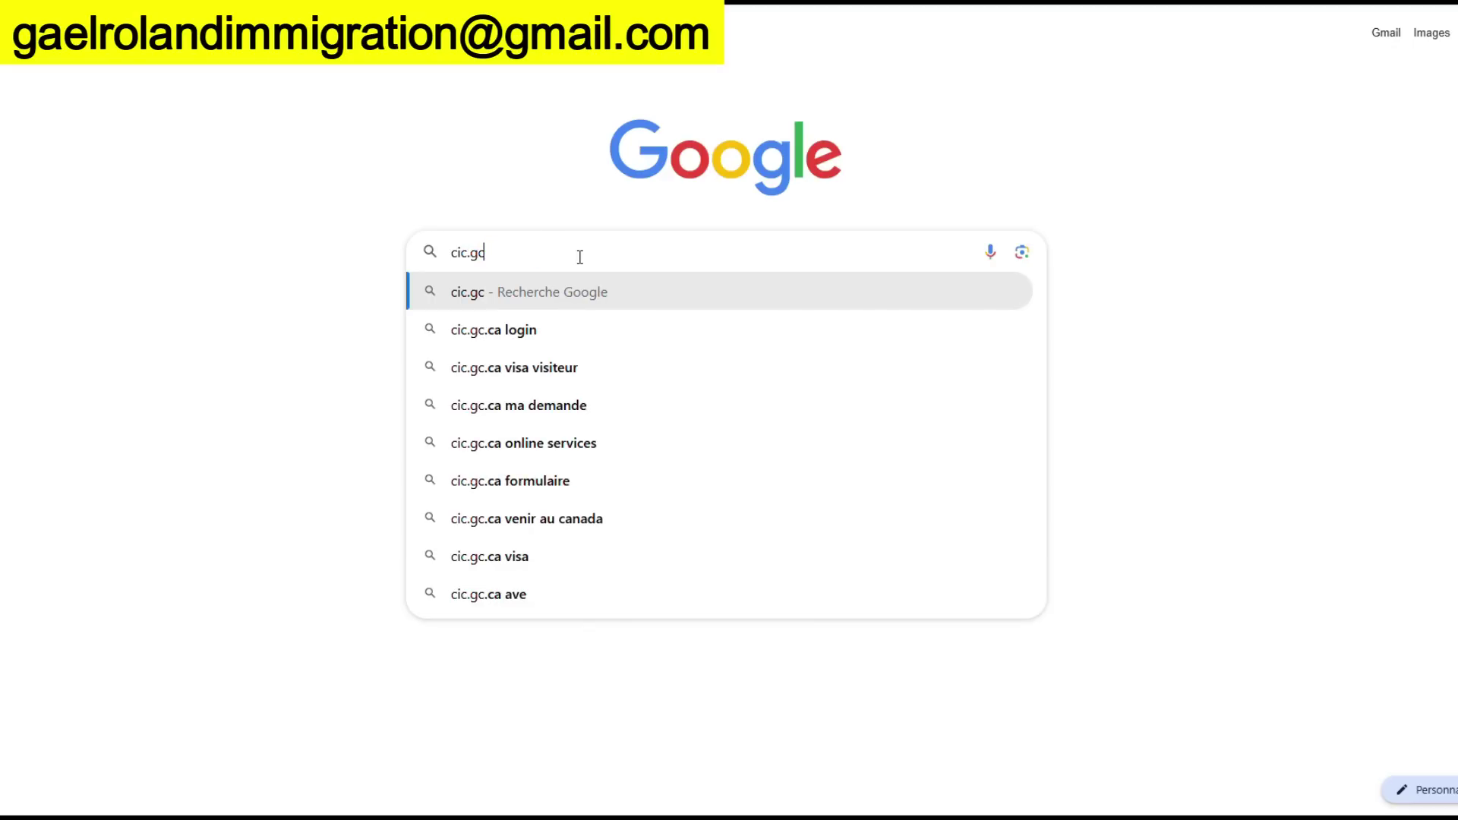
pyautogui.write('.ca')
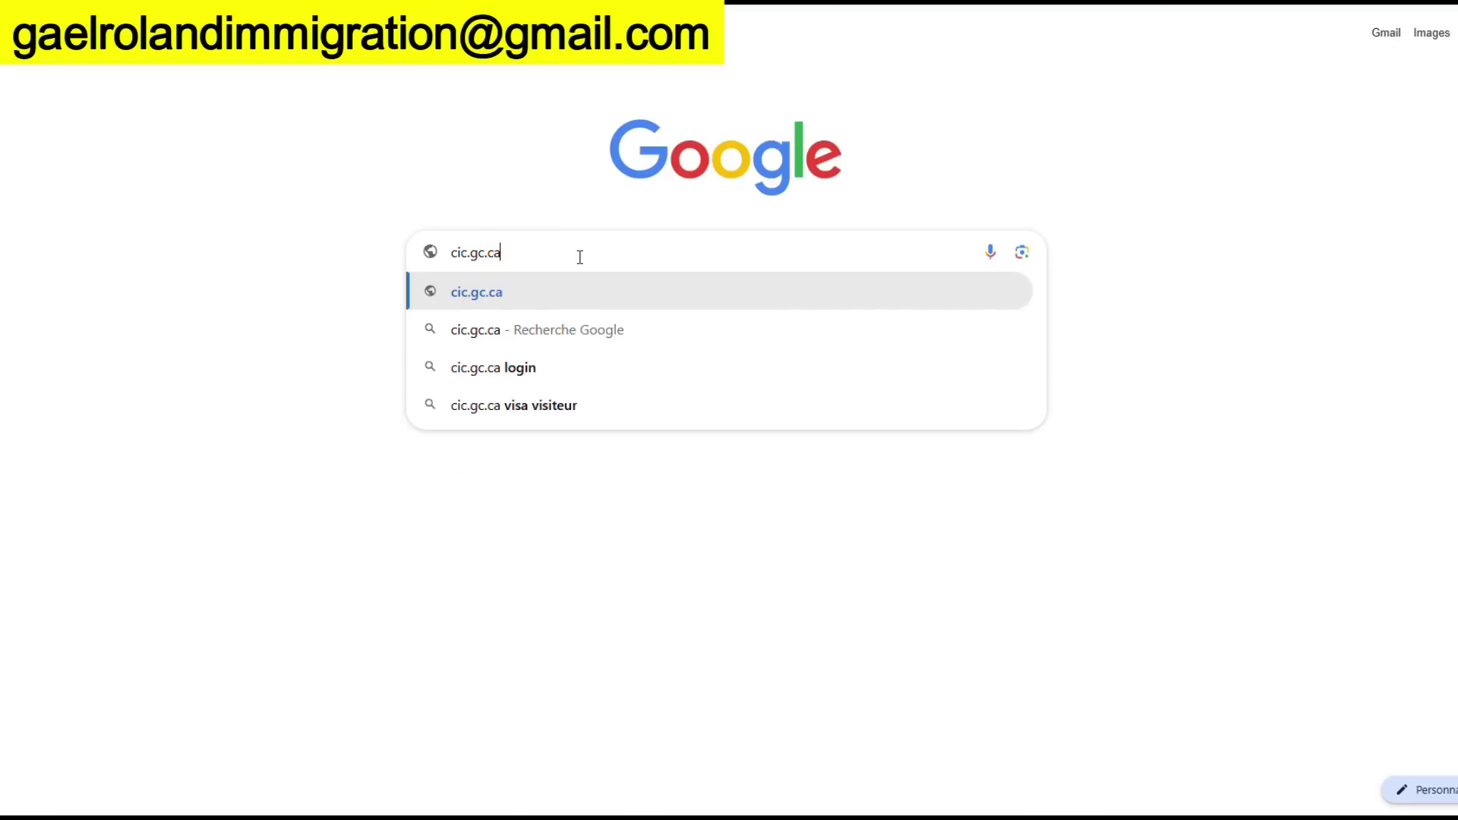
pyautogui.click(477, 293)
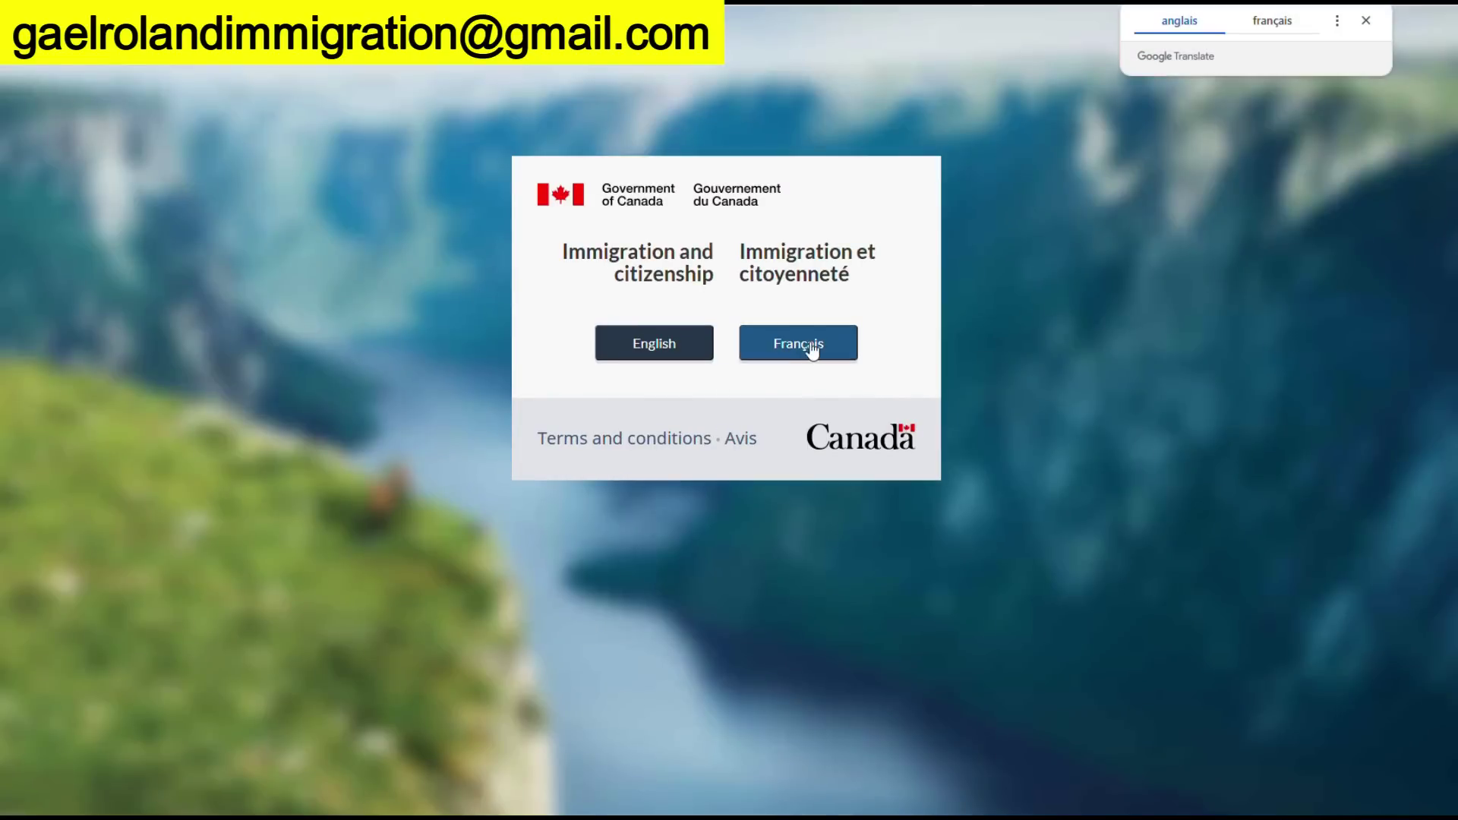
# Switch the immigration site to French and go to the IRCC account sign-in page
pyautogui.click(811, 349)
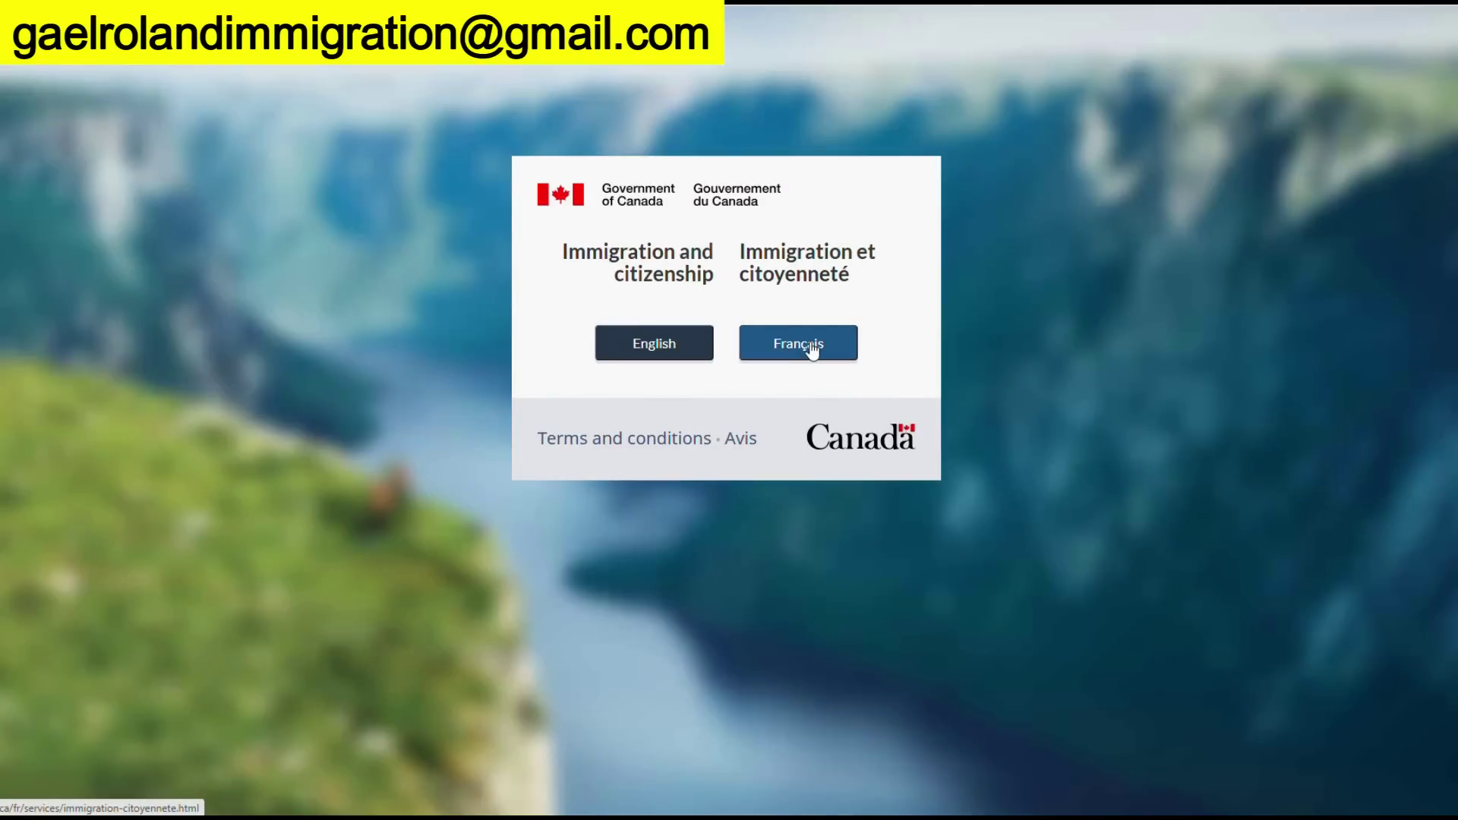
pyautogui.scroll(-3, 577, 471)
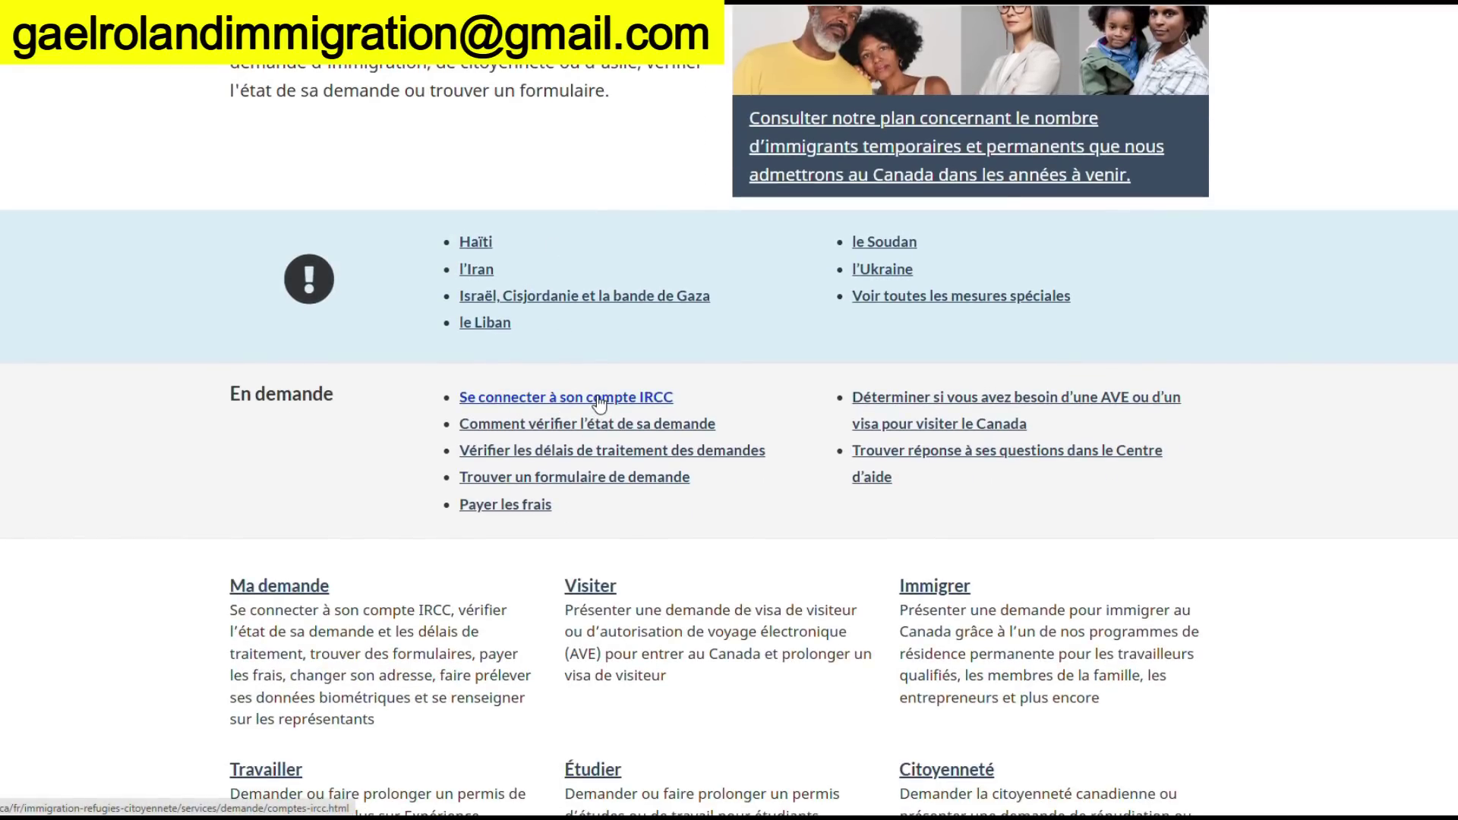
pyautogui.click(599, 397)
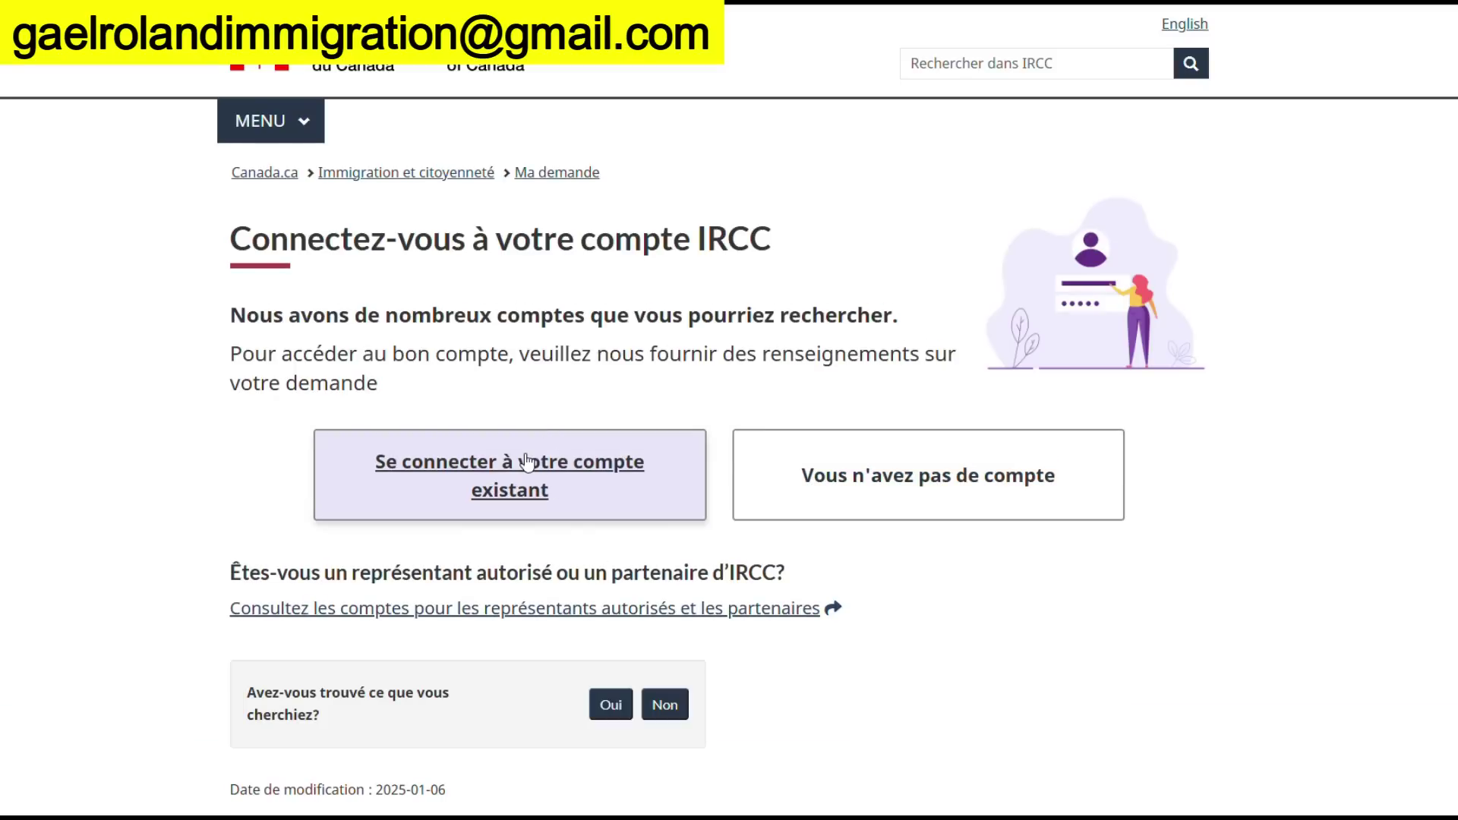
# Under existing accounts, expand Visa de visiteur and choose Compte sécurisé d'IRCC
pyautogui.click(525, 472)
pyautogui.scroll(-3, 531, 486)
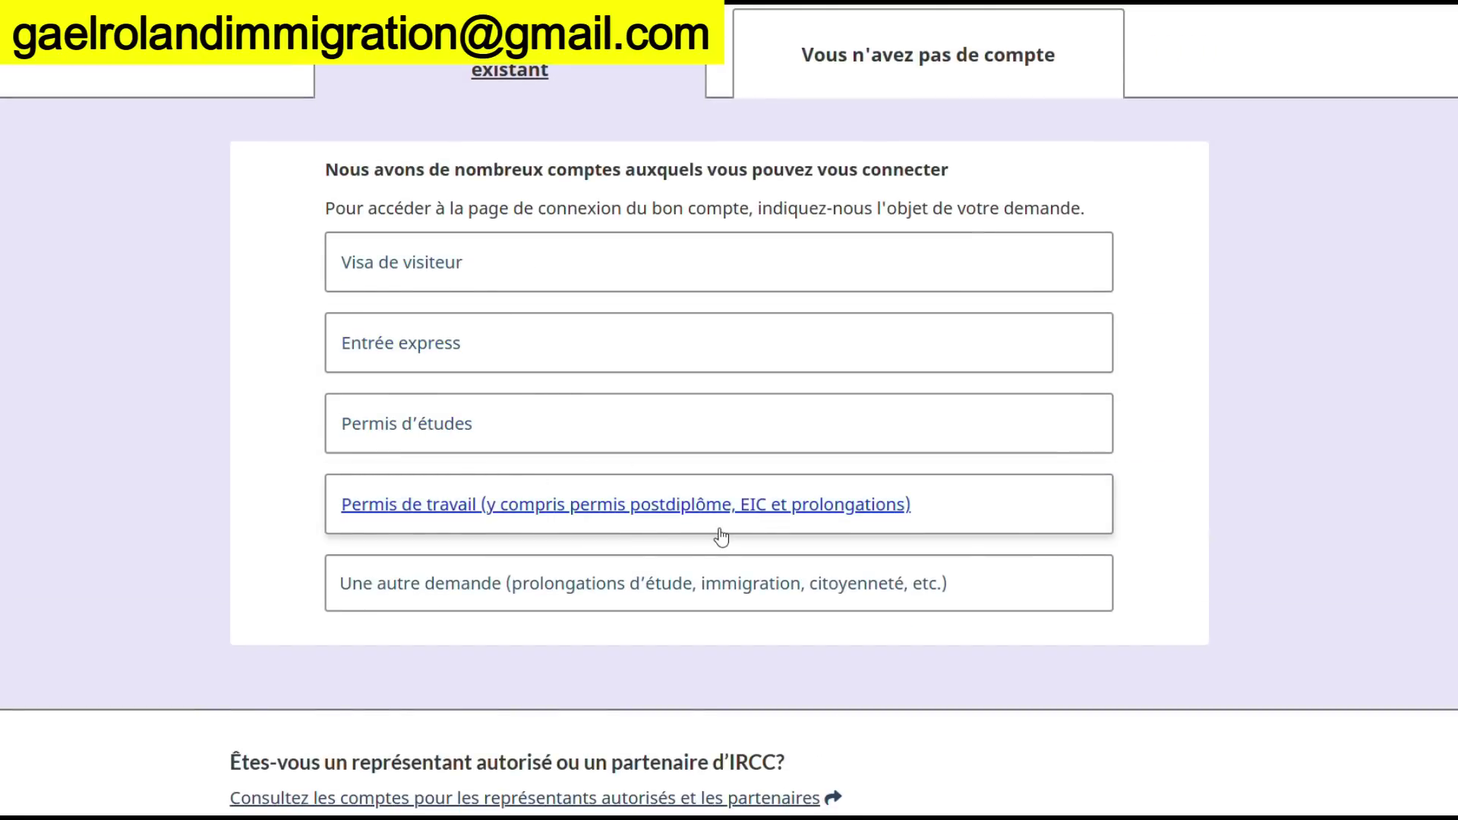
pyautogui.scroll(2, 625, 420)
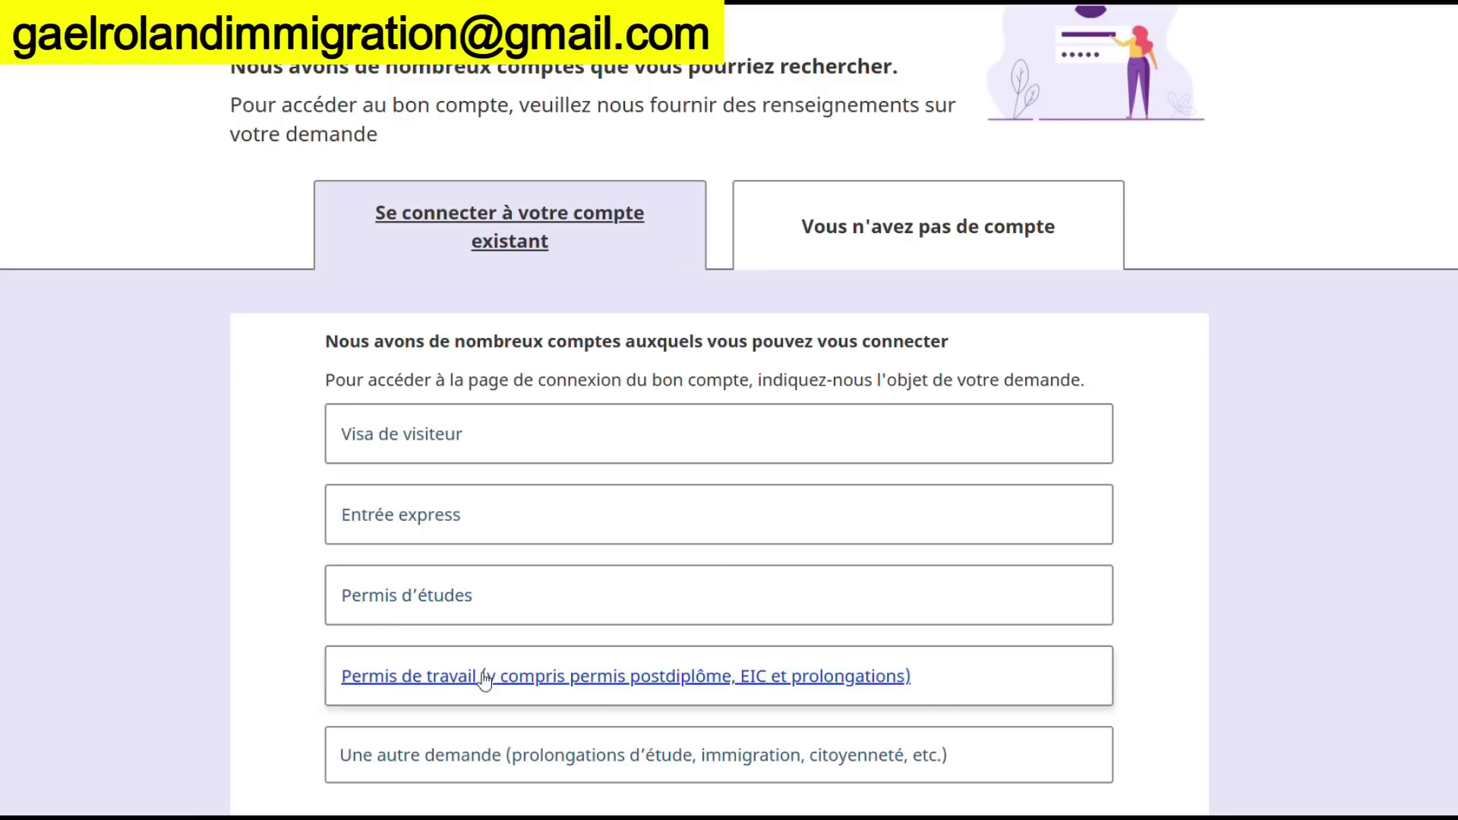
pyautogui.scroll(-1, 486, 676)
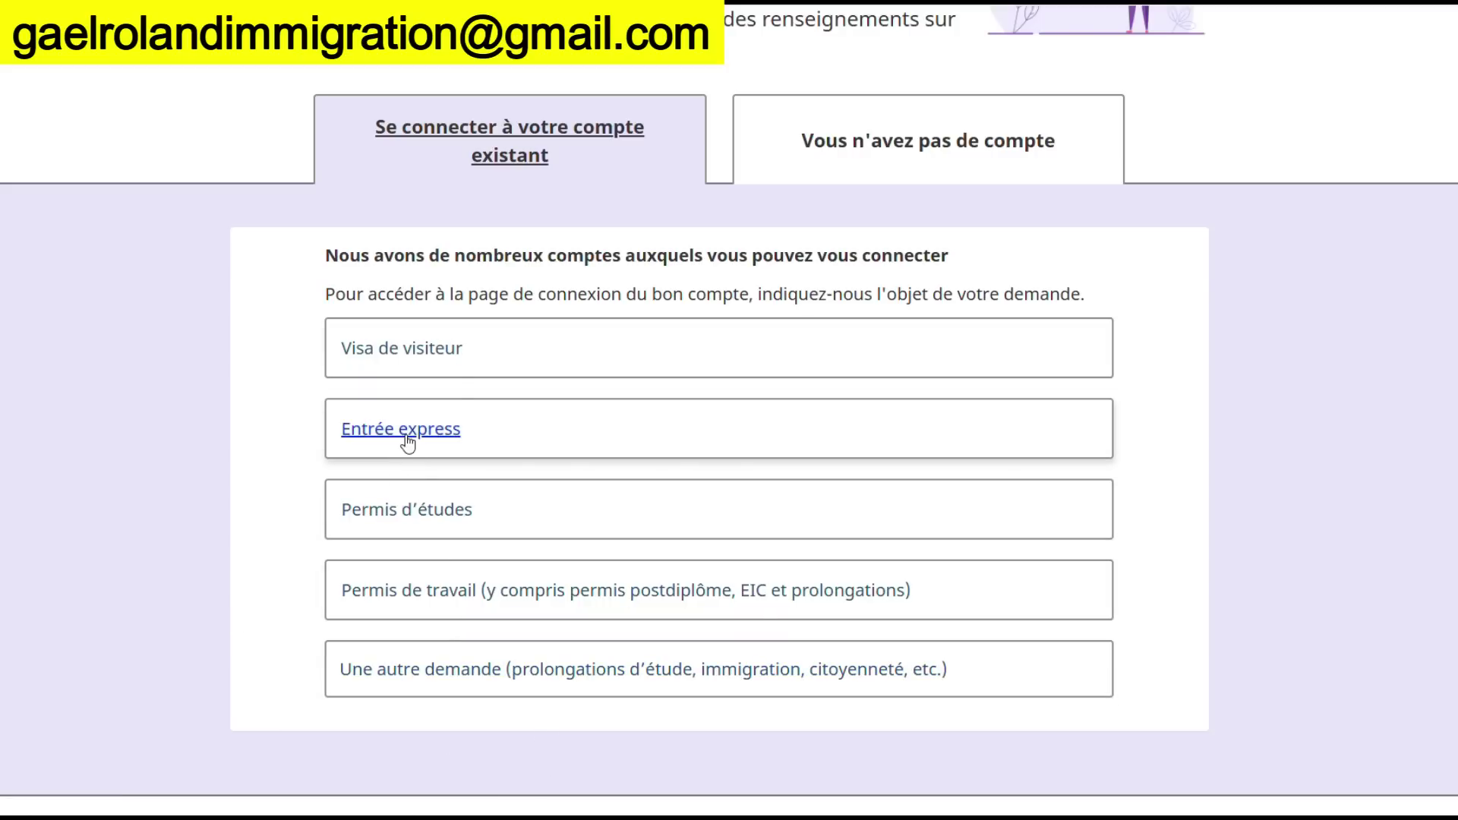
pyautogui.click(404, 372)
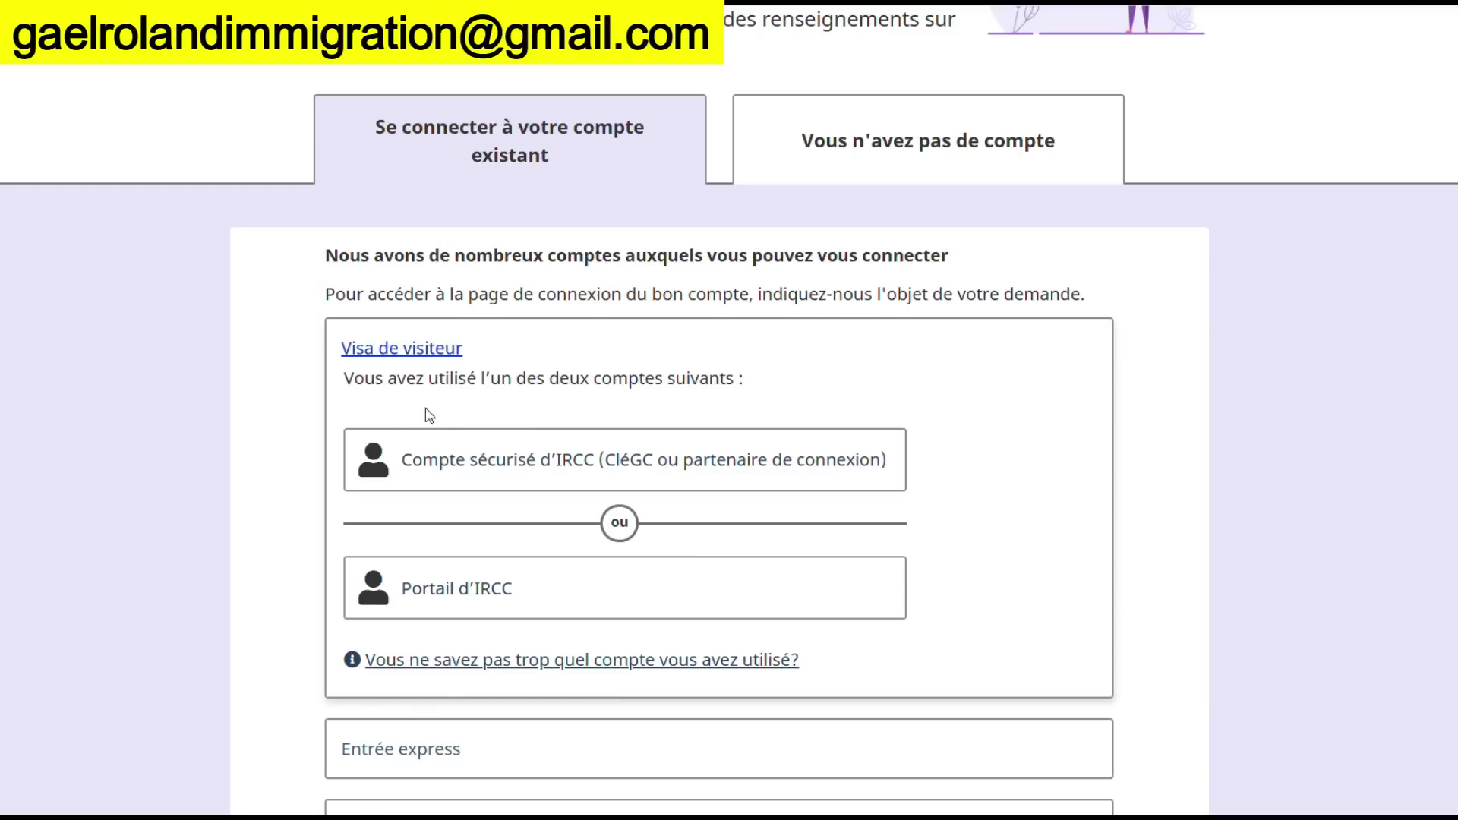
pyautogui.click(474, 469)
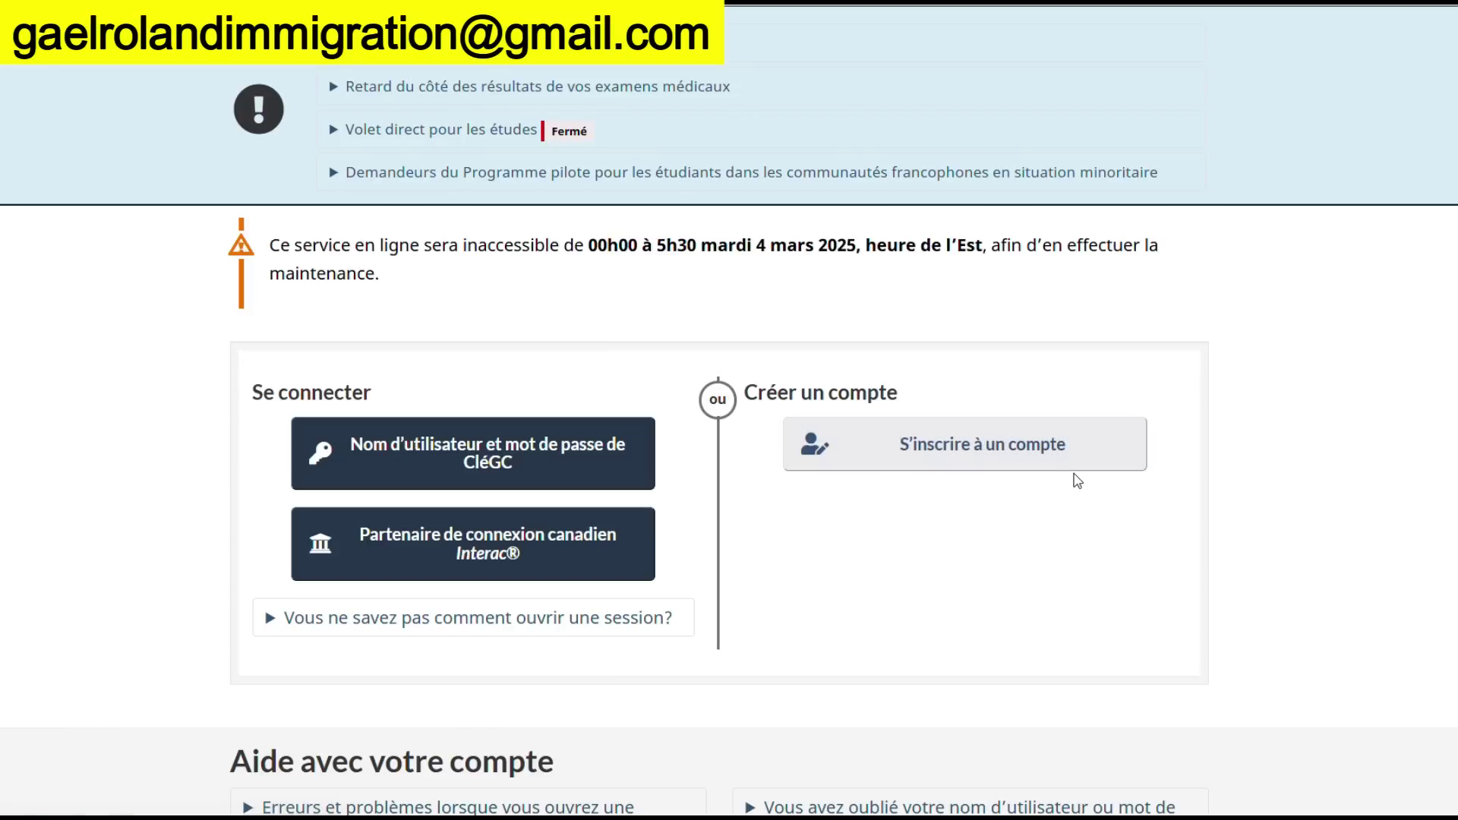
# Register a new CléGC account, accept its terms of use, and begin the username field
pyautogui.click(950, 441)
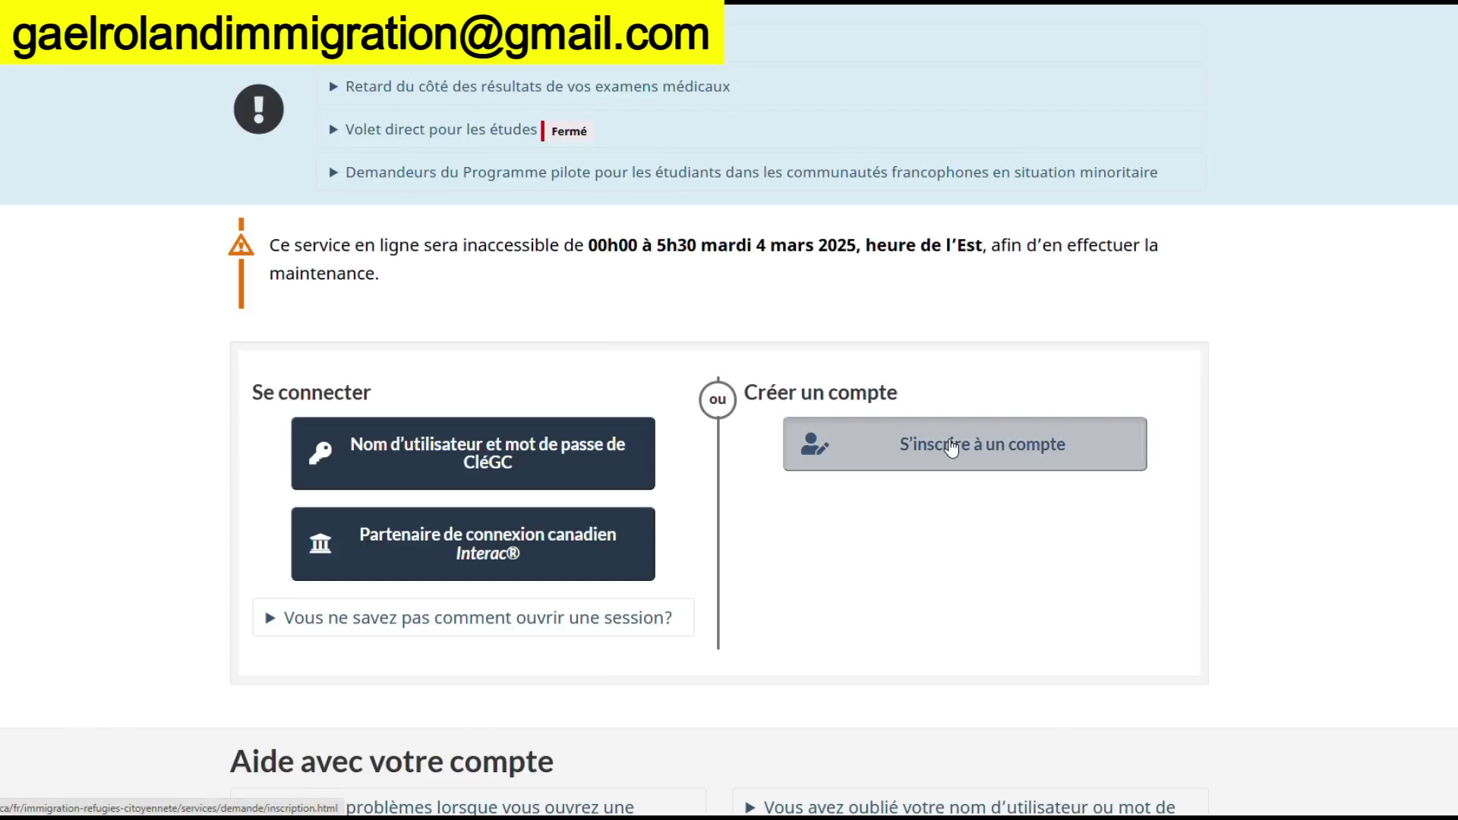
pyautogui.scroll(-3, 830, 459)
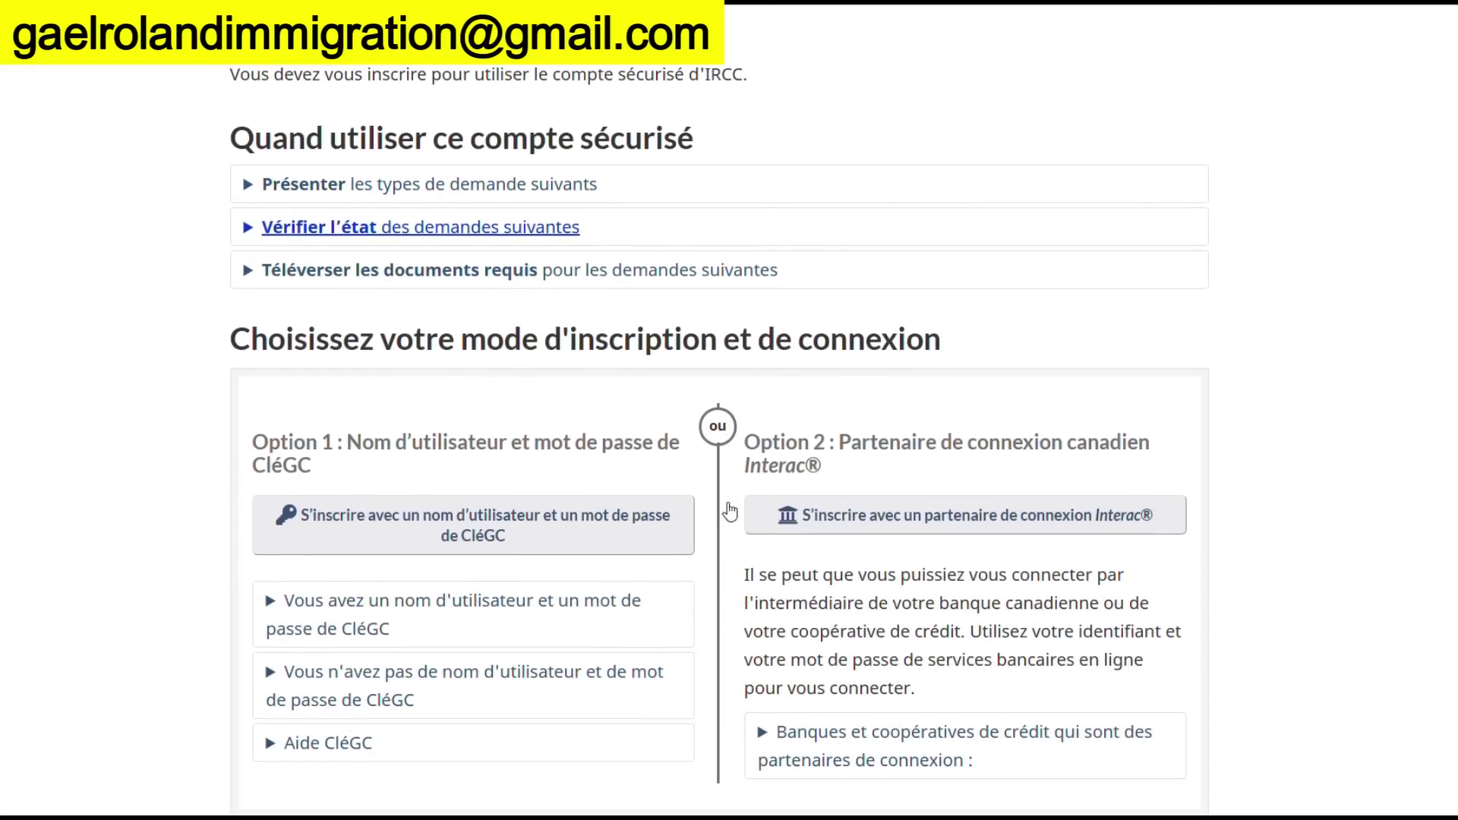
pyautogui.click(446, 521)
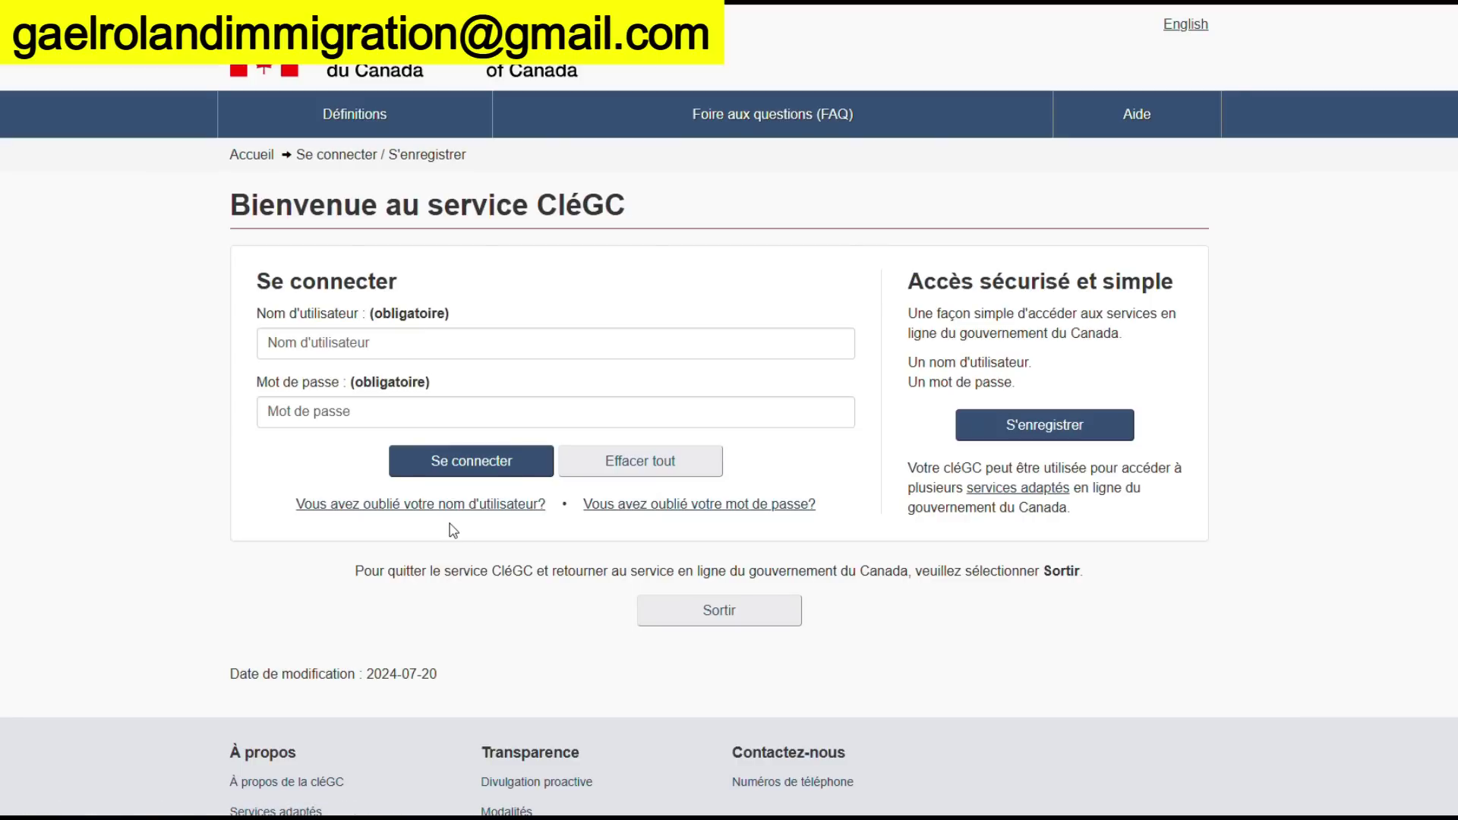
pyautogui.click(1068, 431)
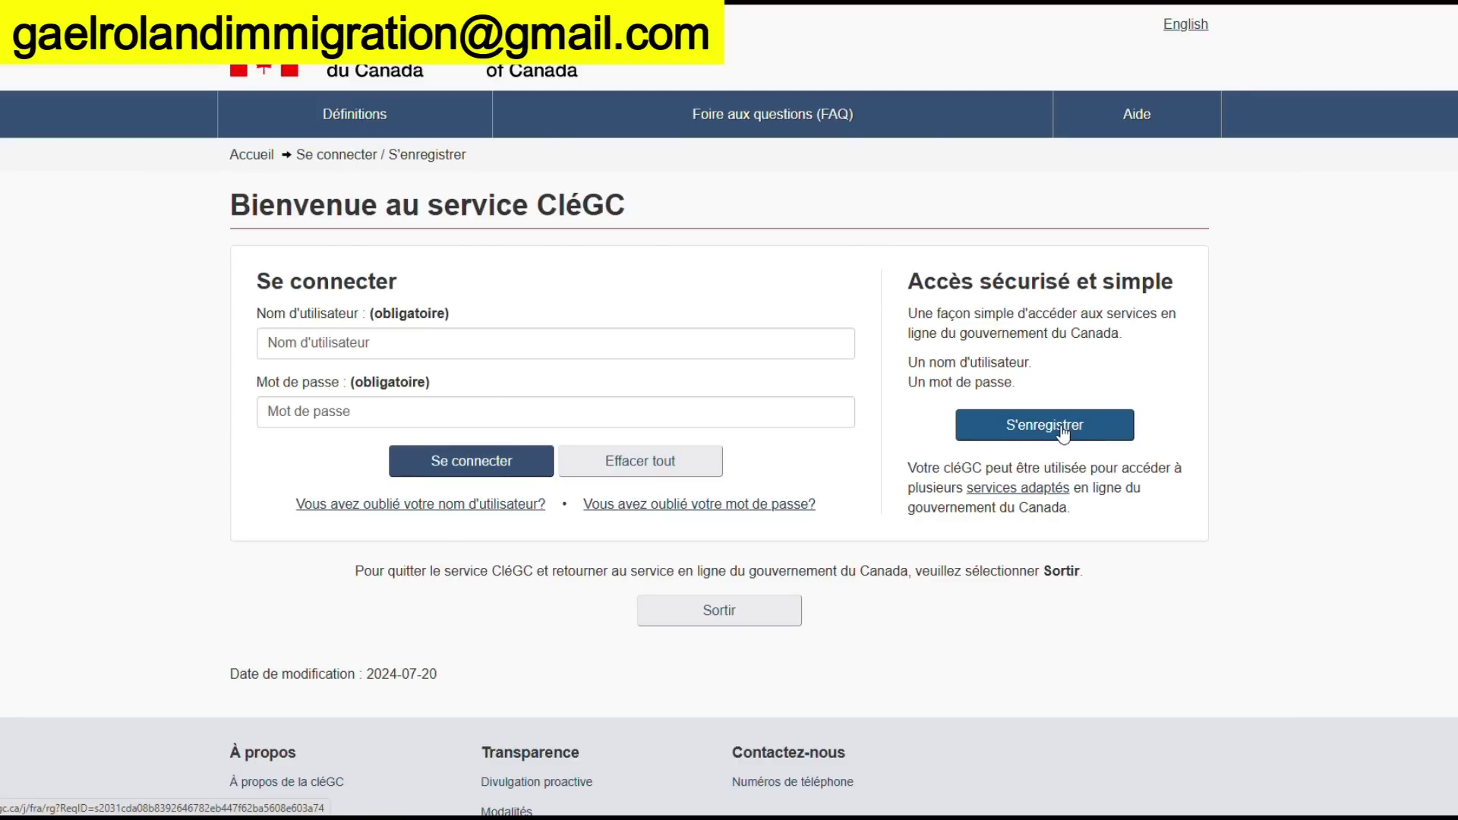
pyautogui.click(423, 434)
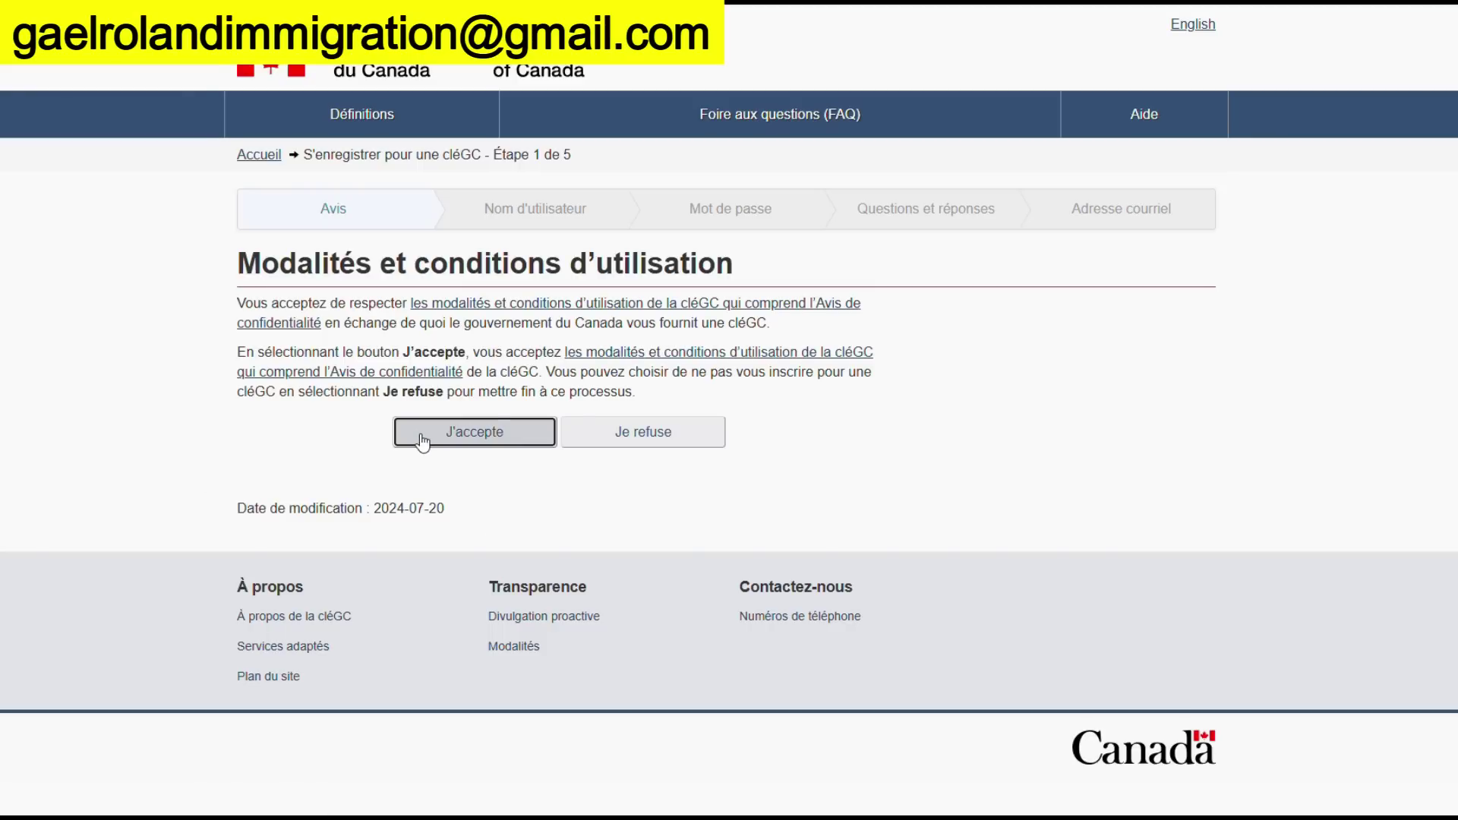
pyautogui.click(358, 491)
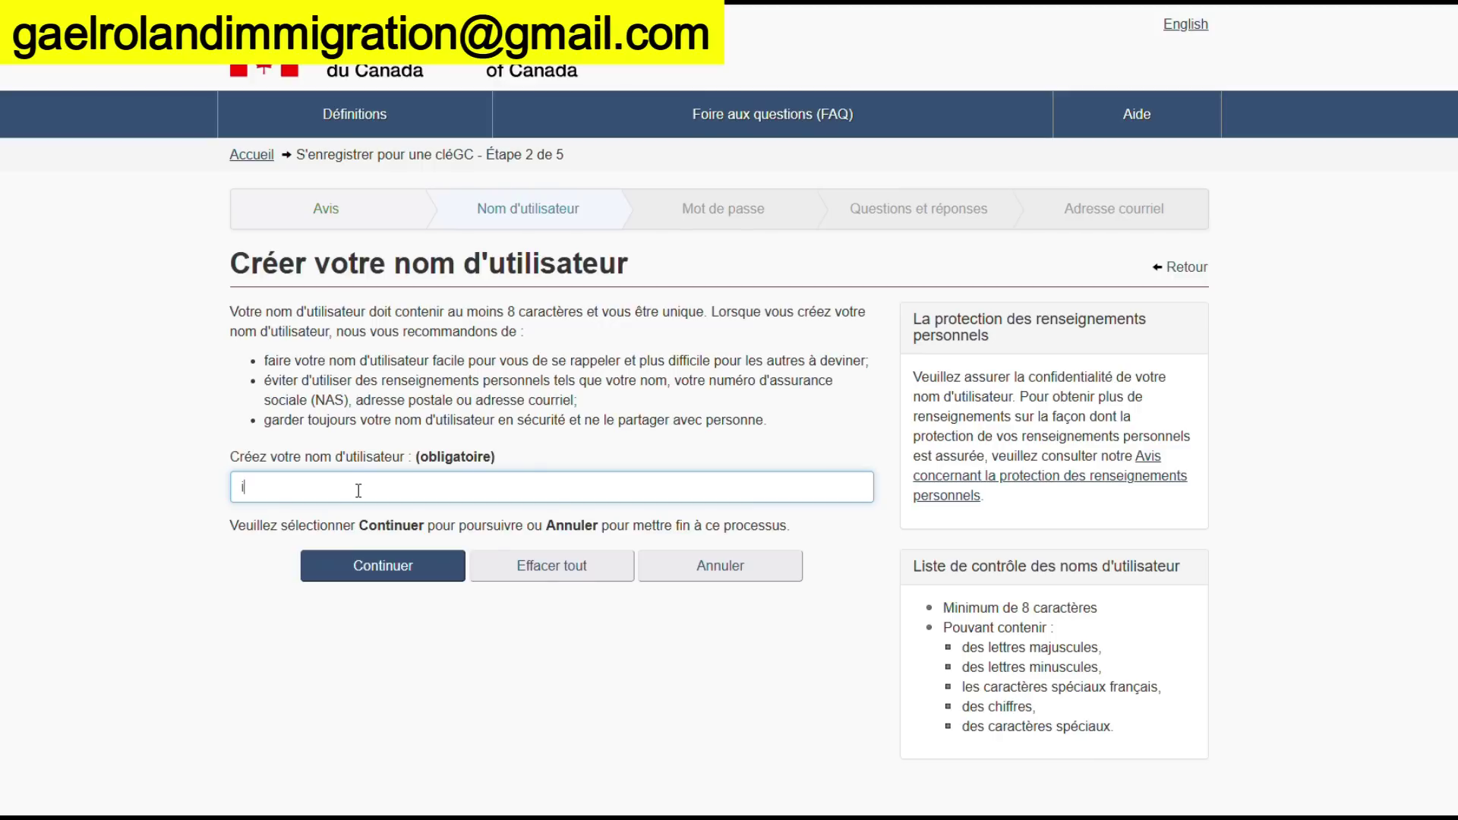
# Enter a first username, copy it for later, and submit it
pyautogui.press('BackSpace')
pyautogui.write('ga')
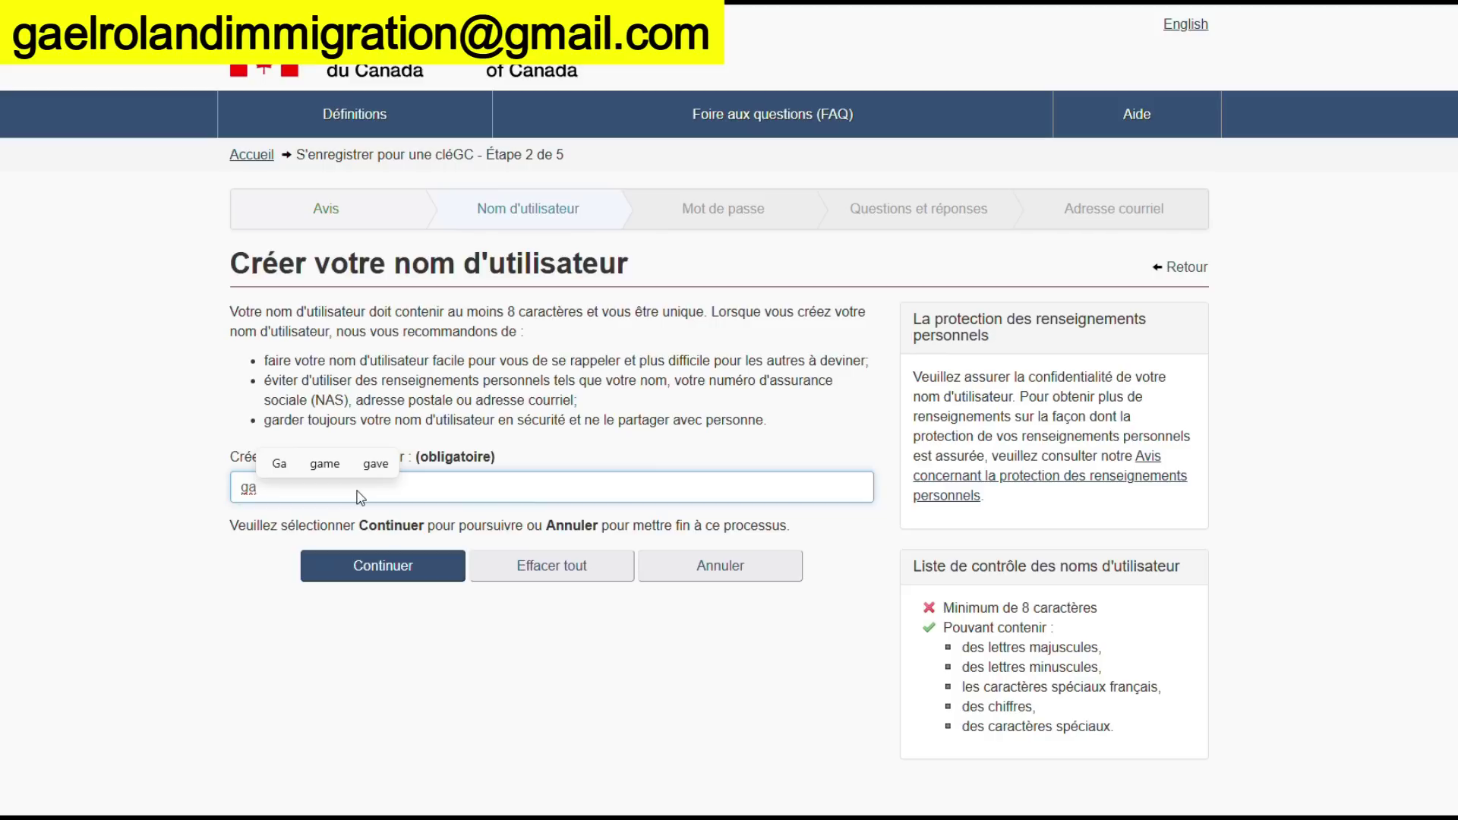
pyautogui.write('roimm')
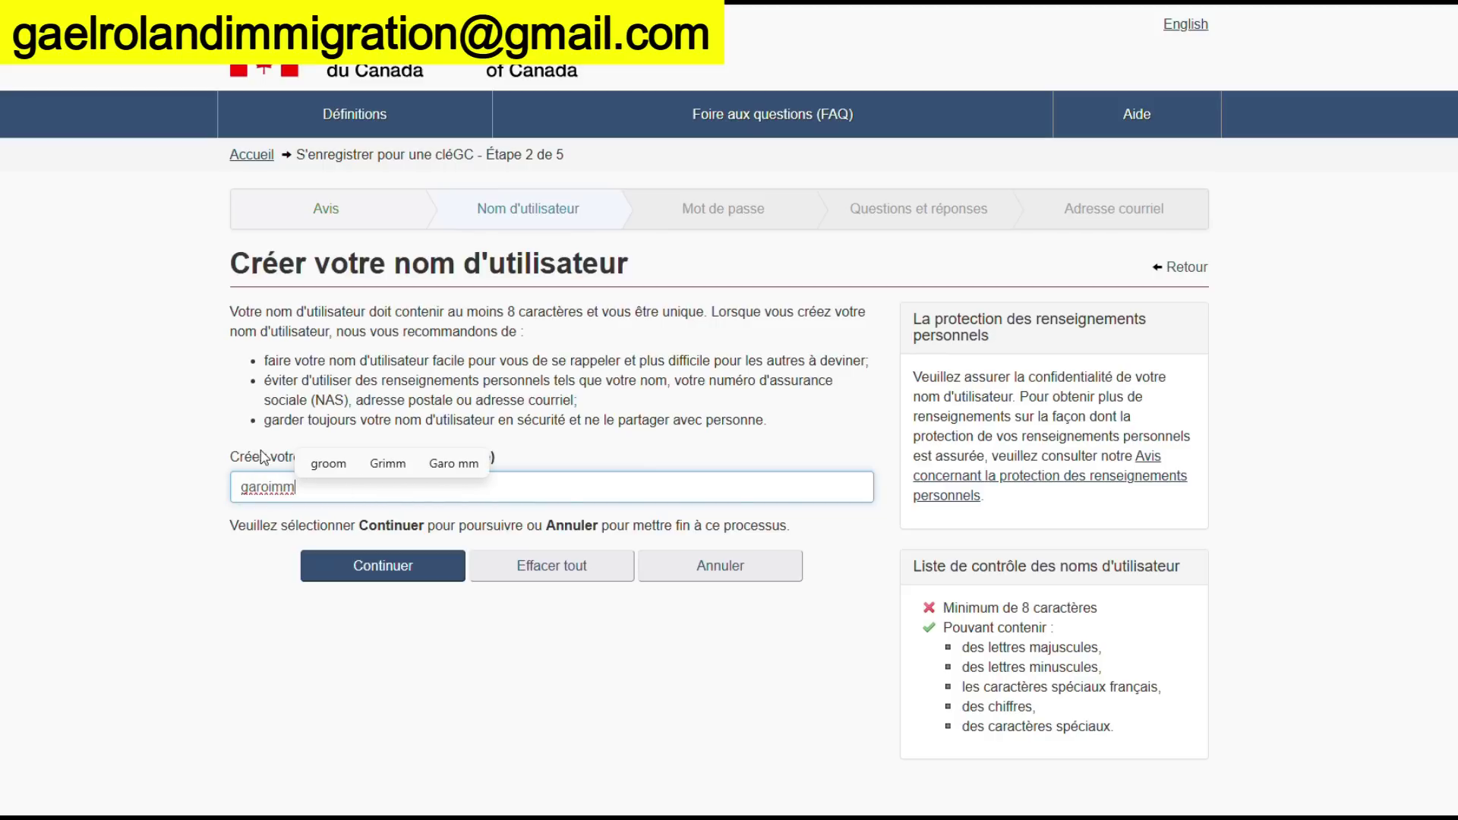
pyautogui.moveTo(245, 487); pyautogui.dragTo(291, 490)
pyautogui.rightClick(291, 490)
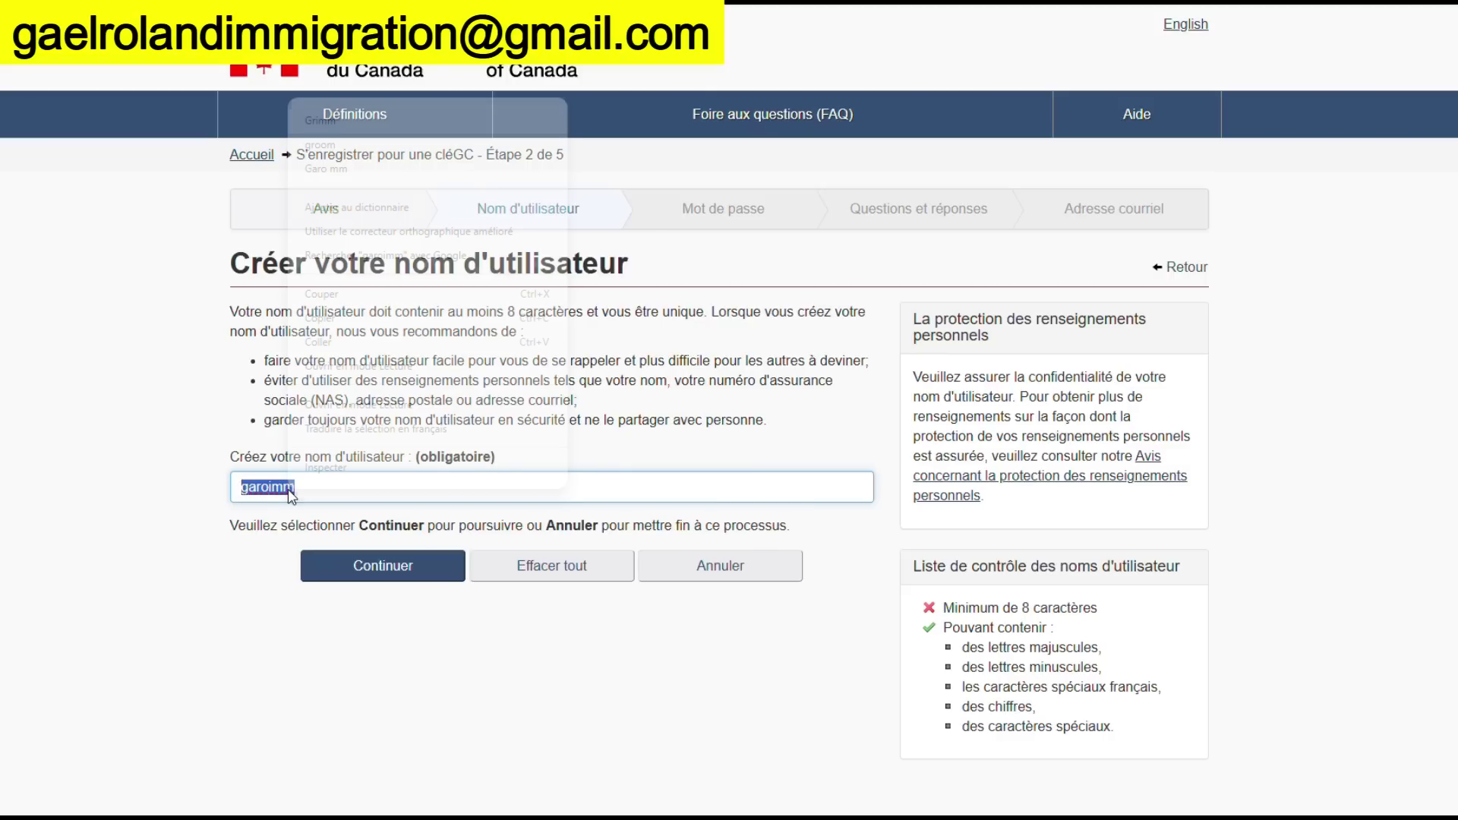
pyautogui.click(343, 318)
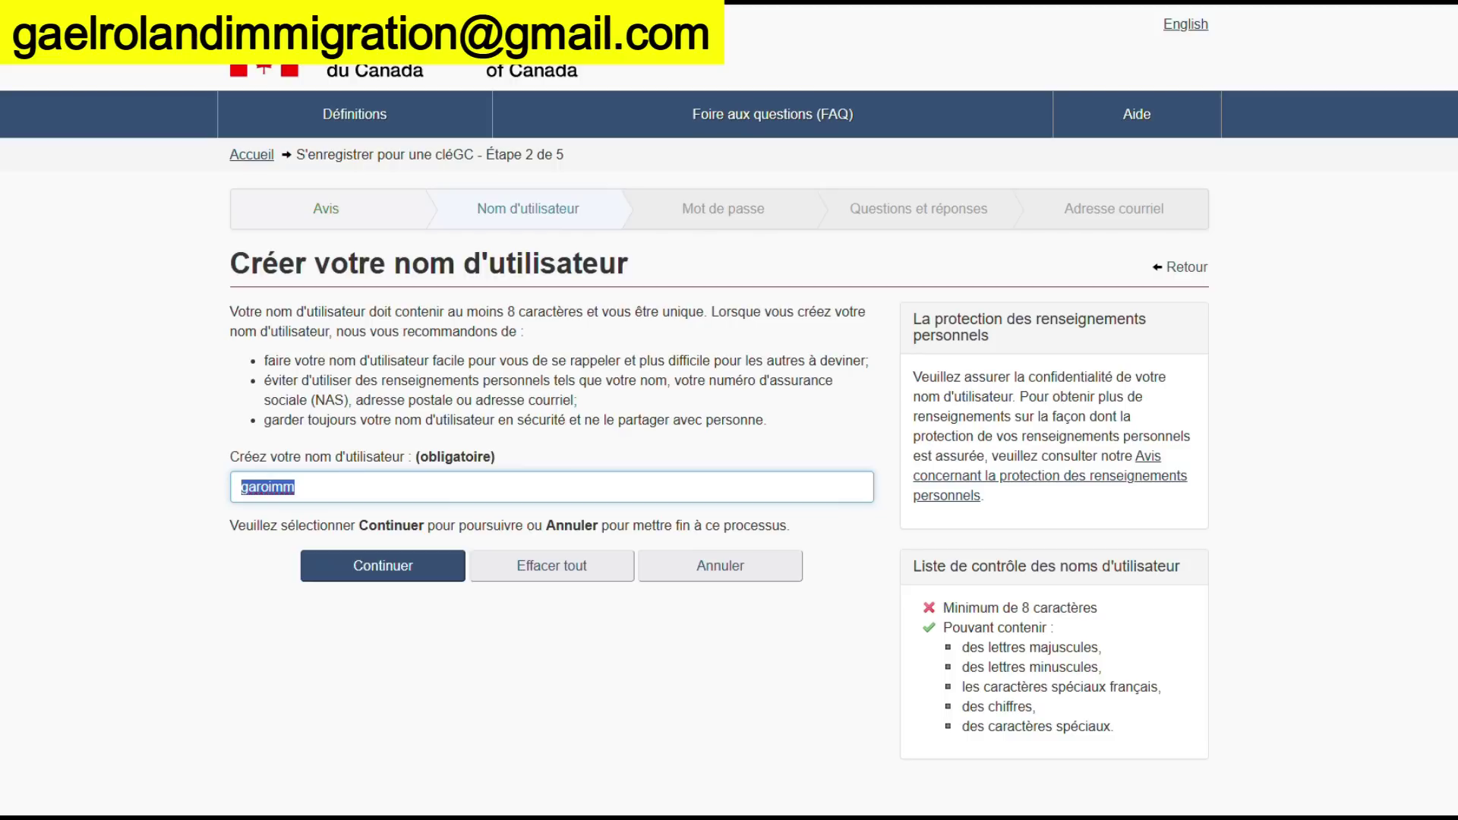
pyautogui.hotkey('alt', 'Tab')
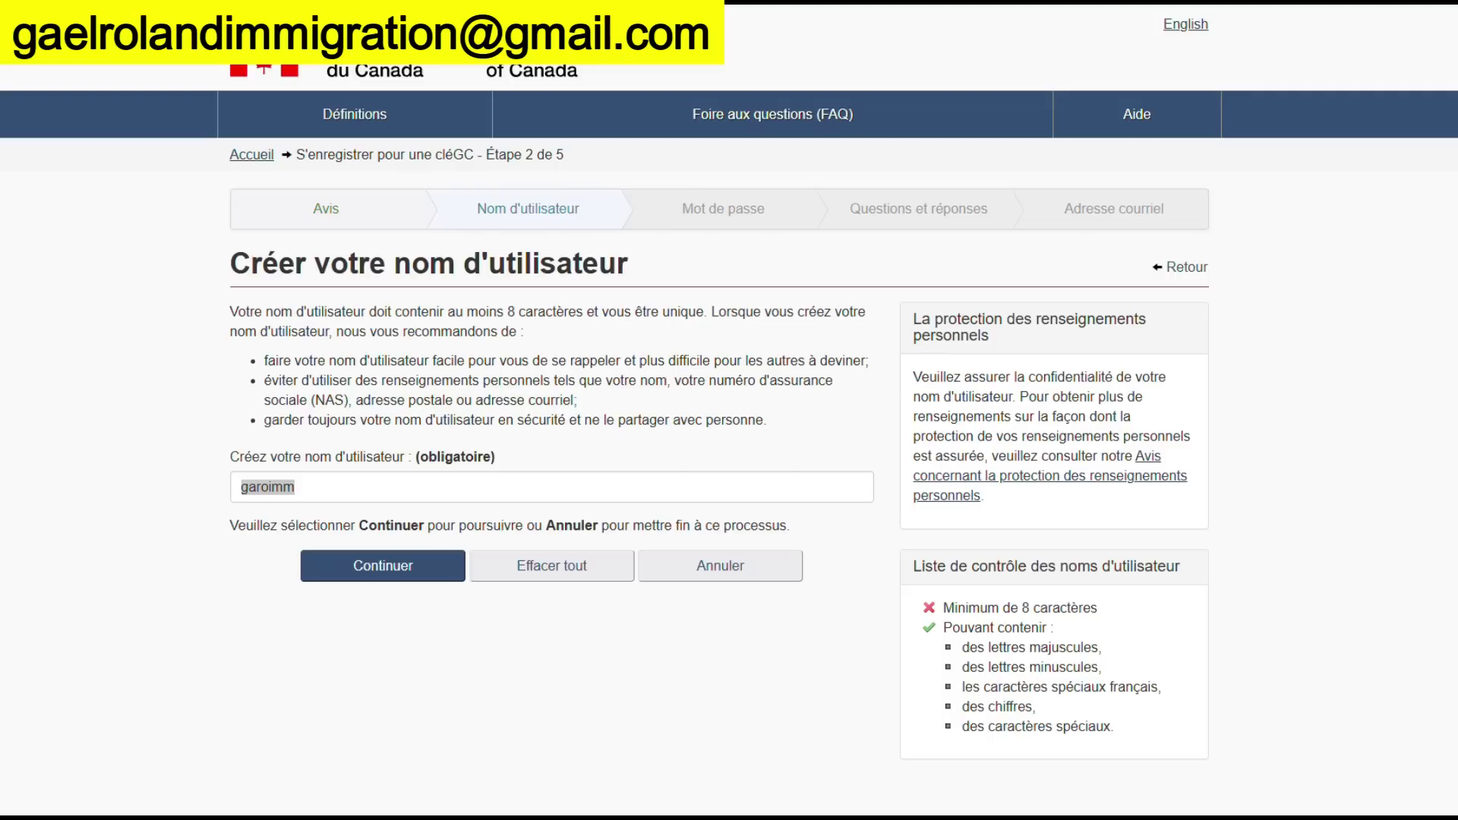
pyautogui.click(358, 573)
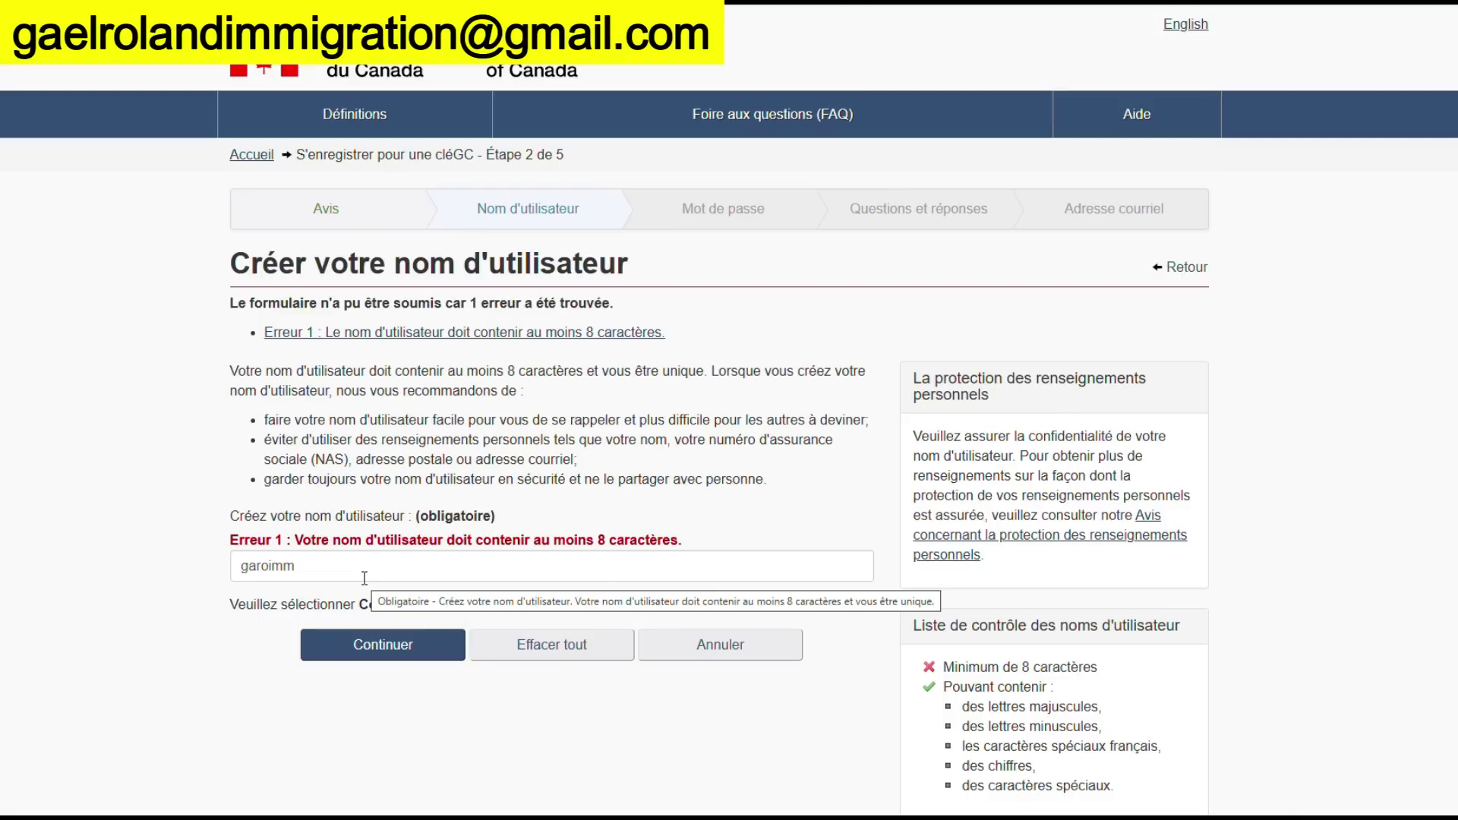
# Lengthen the username to meet the 8-character minimum and resubmit it
pyautogui.doubleClick(365, 578)
pyautogui.click(364, 578)
pyautogui.write('2')
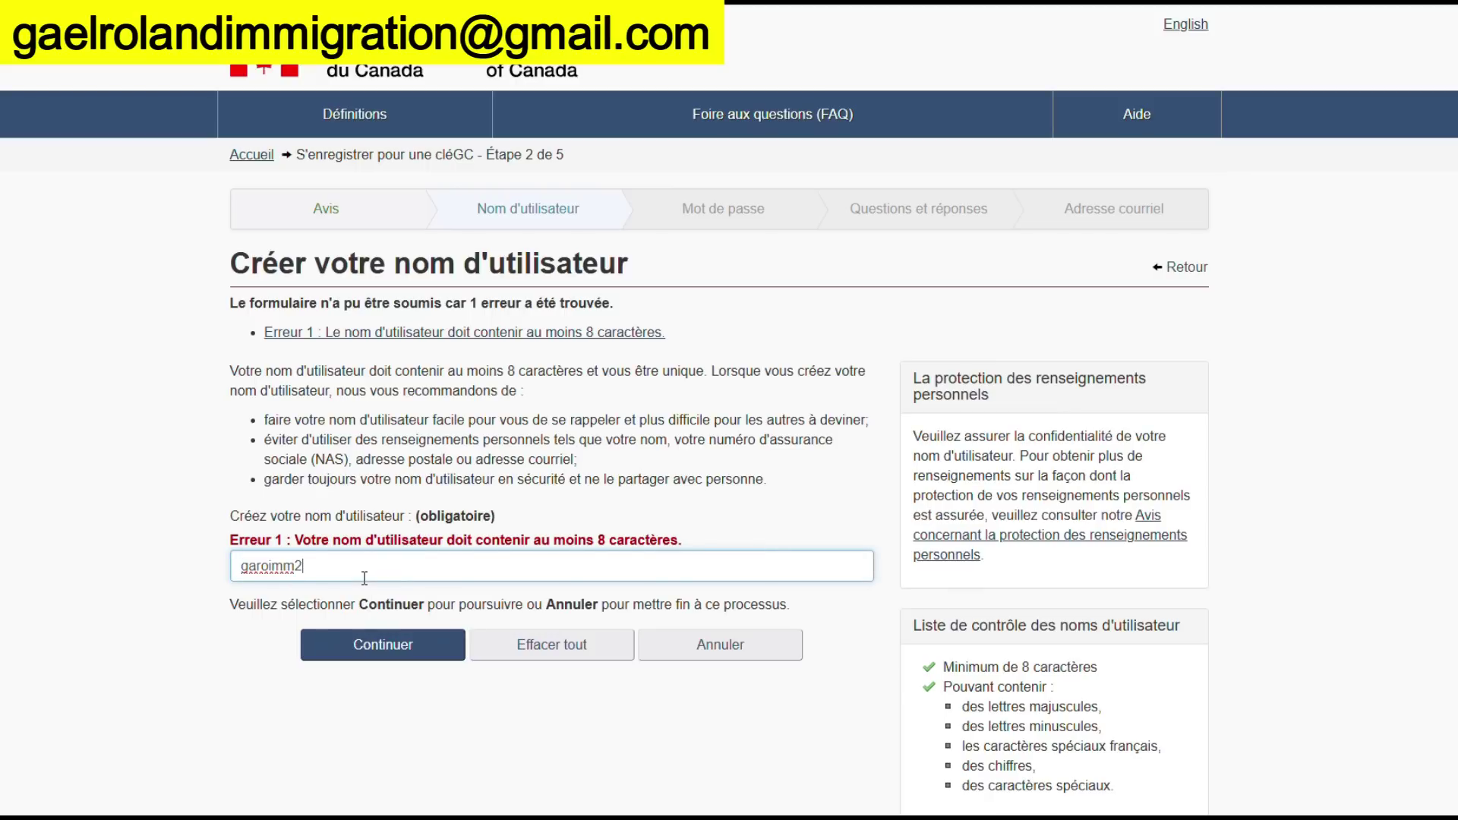
pyautogui.press('BackSpace')
pyautogui.write('gra')
pyautogui.click(243, 570)
pyautogui.moveTo(243, 571); pyautogui.dragTo(332, 568)
pyautogui.hotkey('alt', 'Tab')
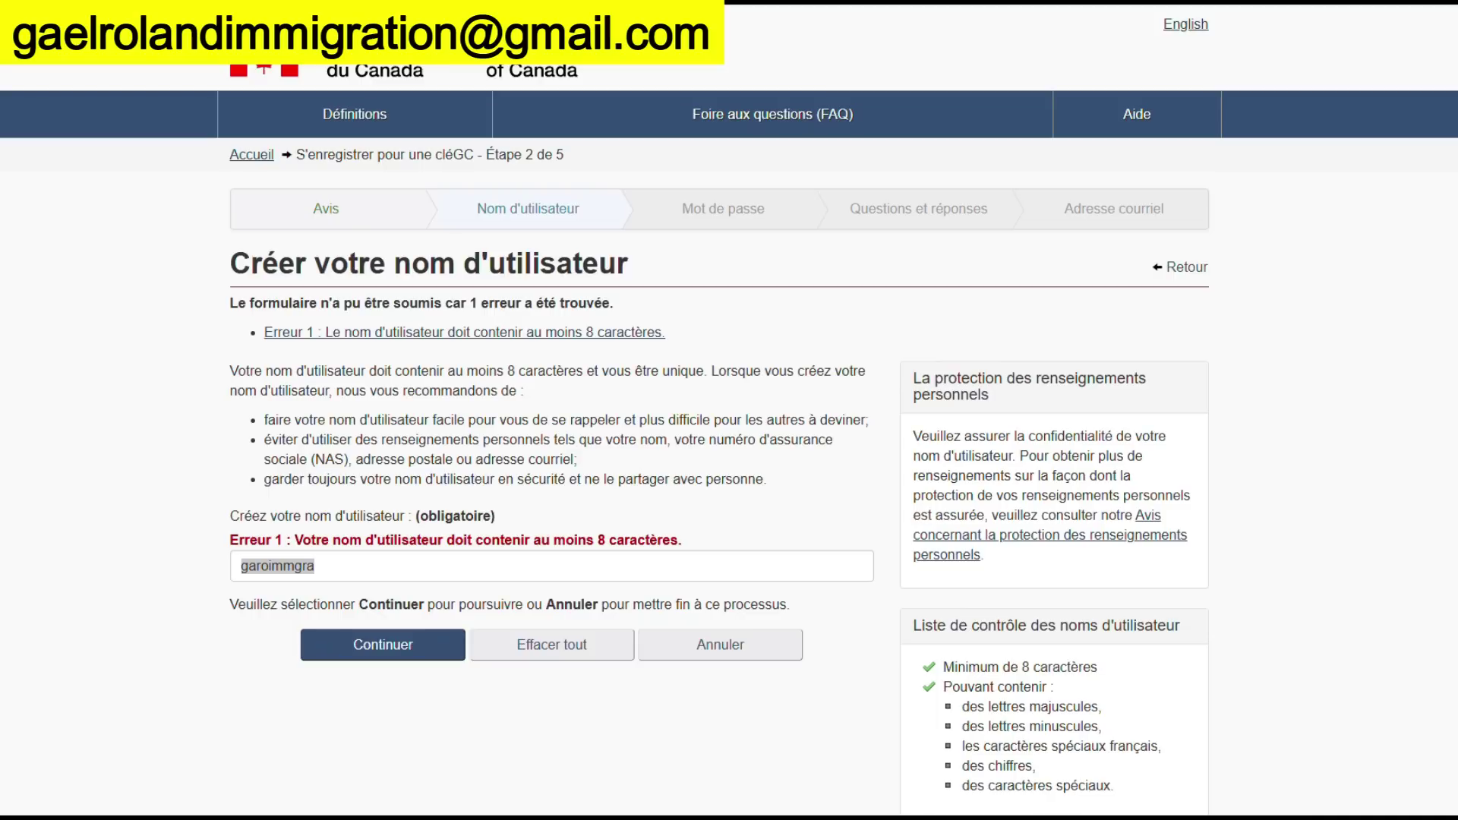
pyautogui.click(438, 647)
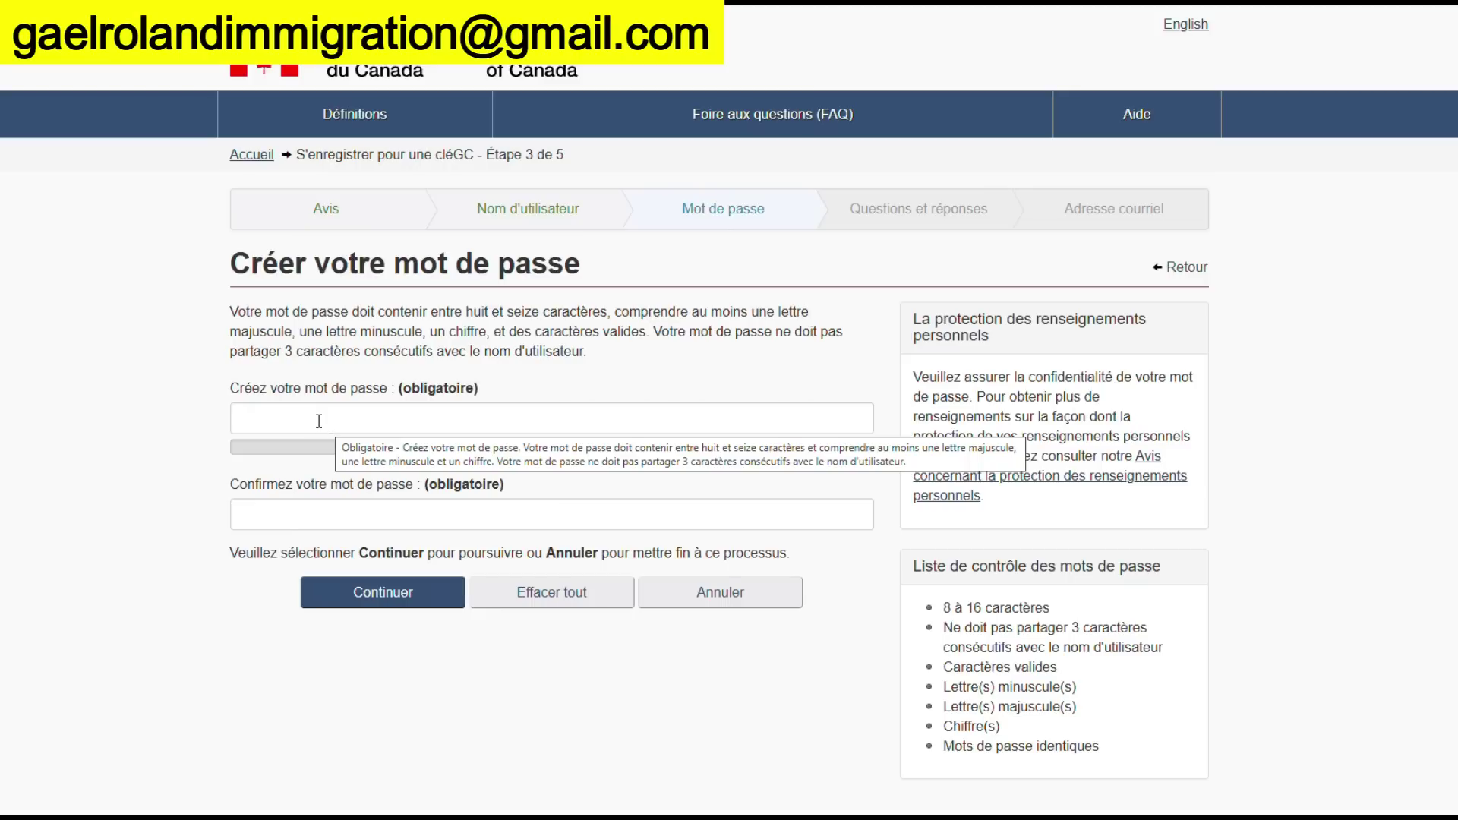
# Use Chrome's generated secure password for the account and continue
pyautogui.click(315, 423)
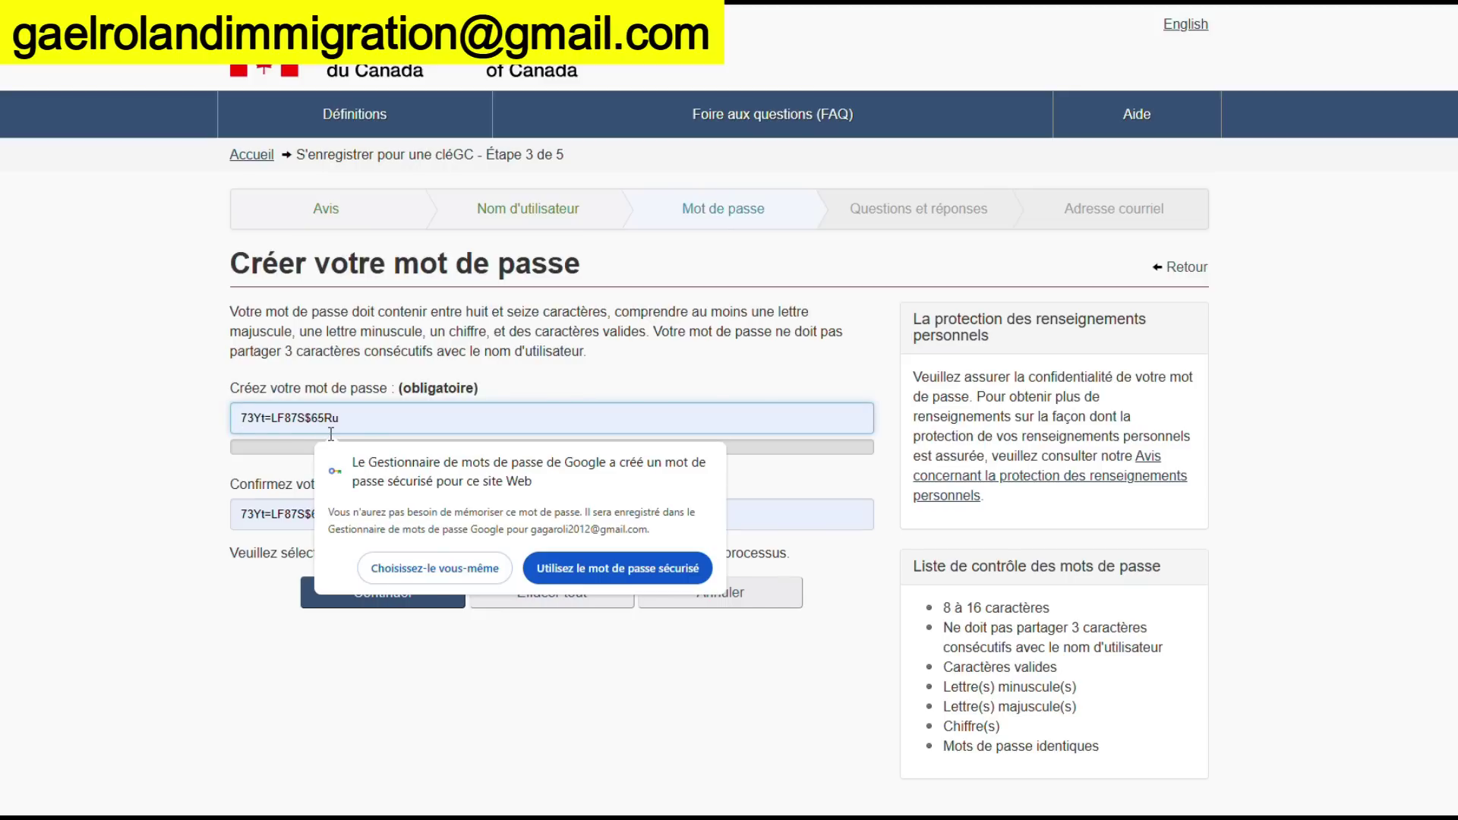
pyautogui.click(582, 570)
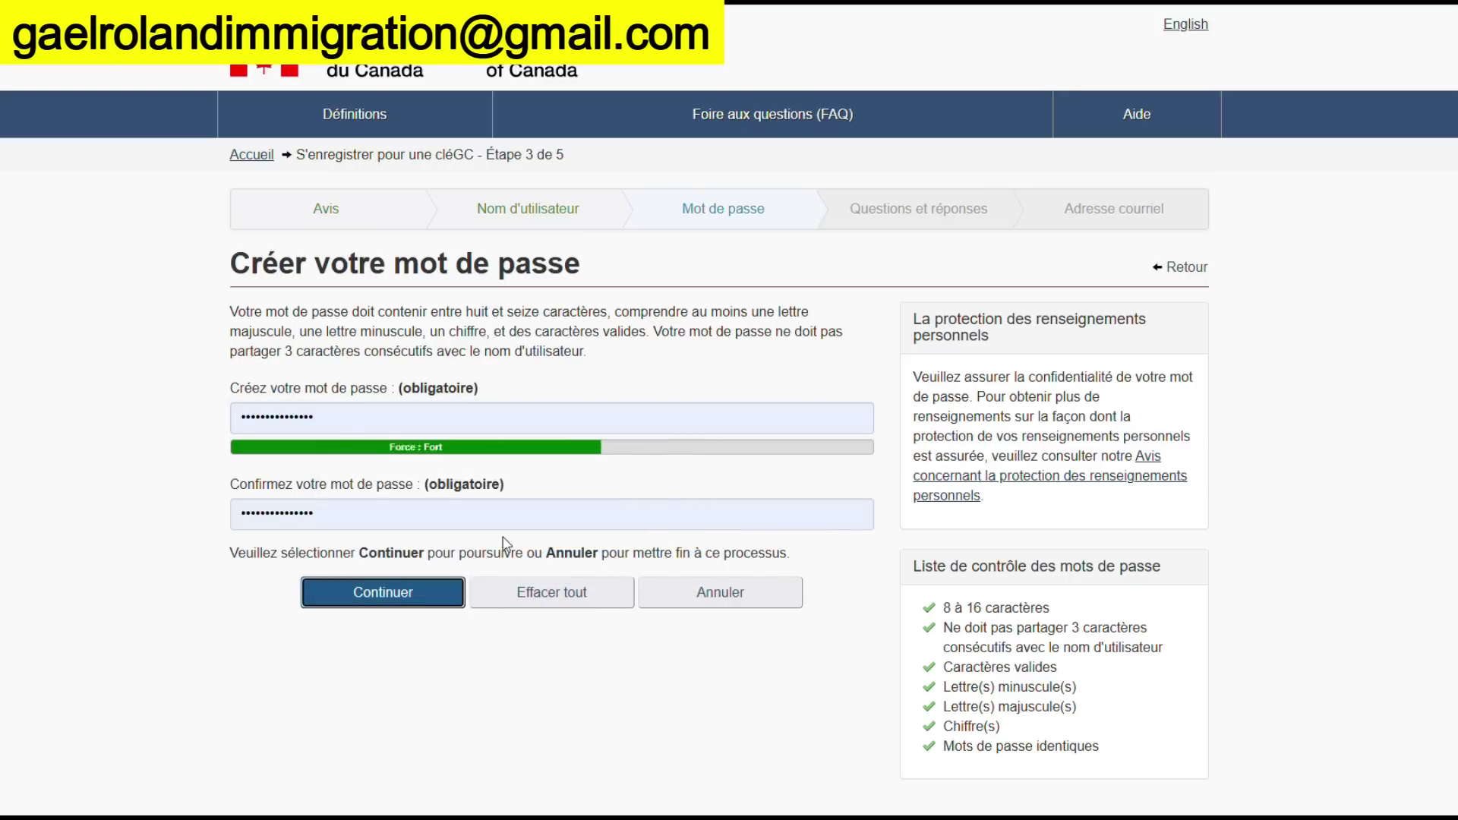
pyautogui.doubleClick(334, 514)
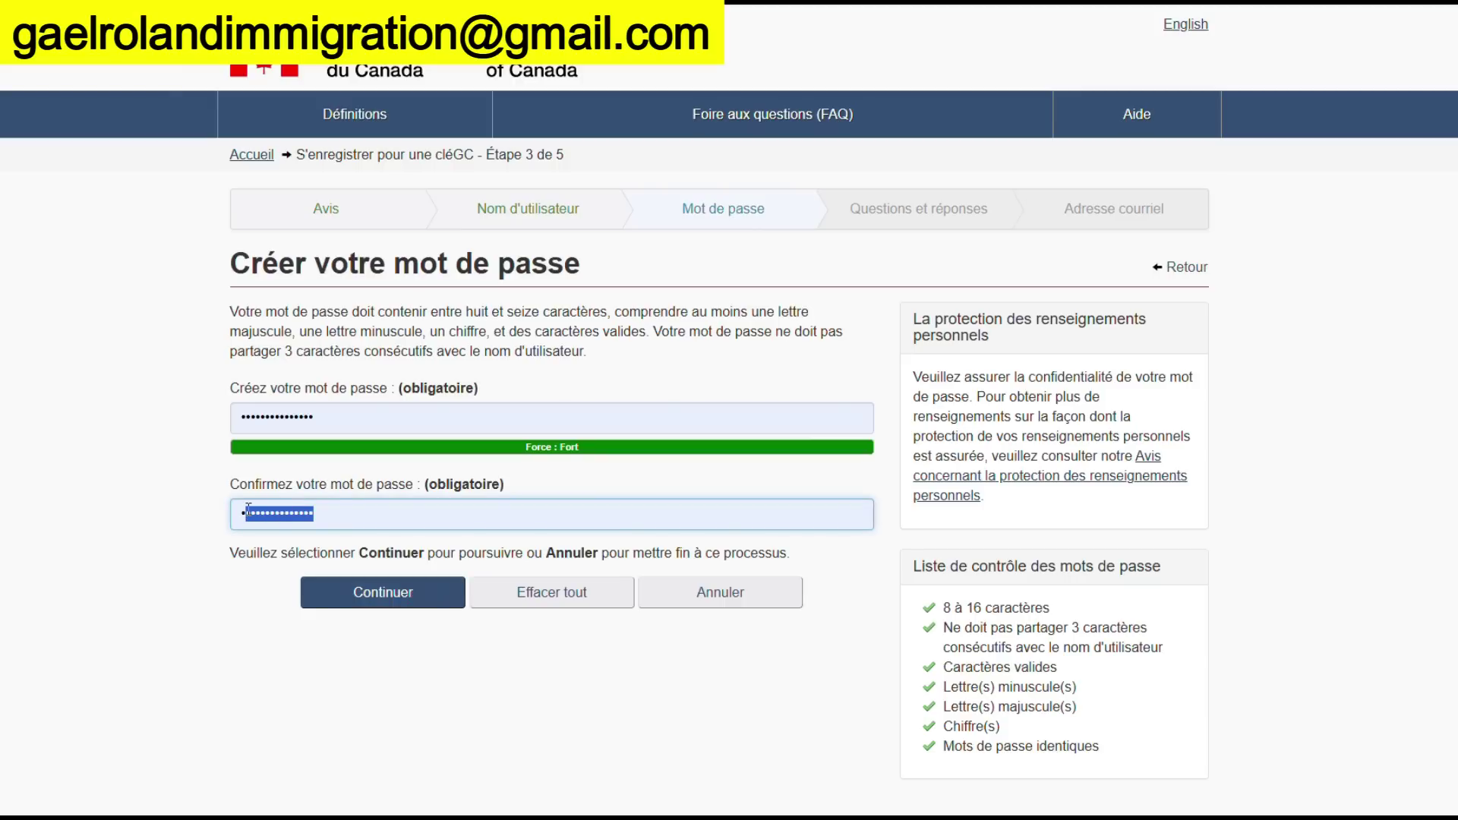
pyautogui.click(439, 604)
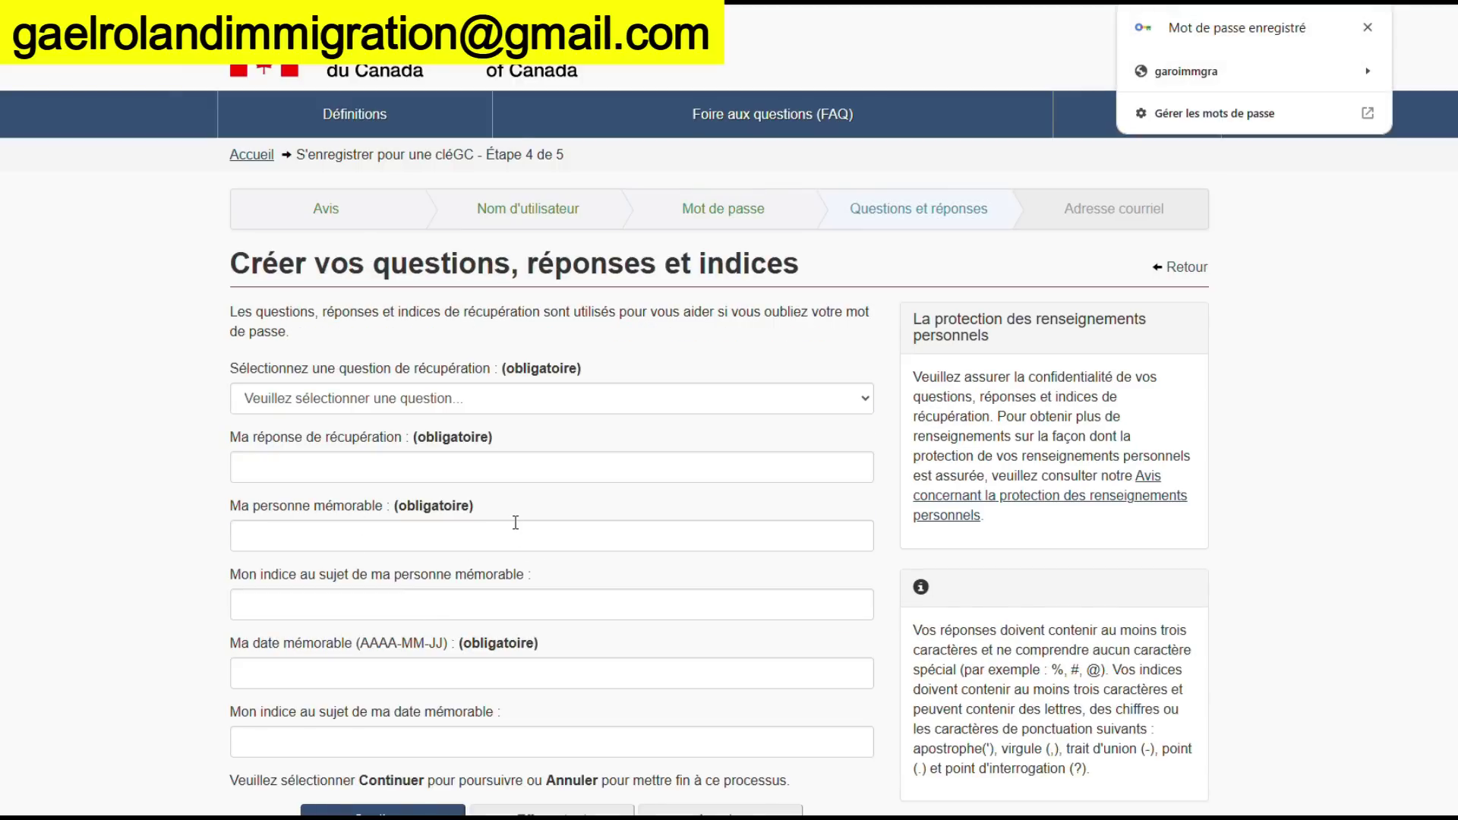
# Inspect Chrome's saved-password details, then close them
pyautogui.scroll(-1, 524, 508)
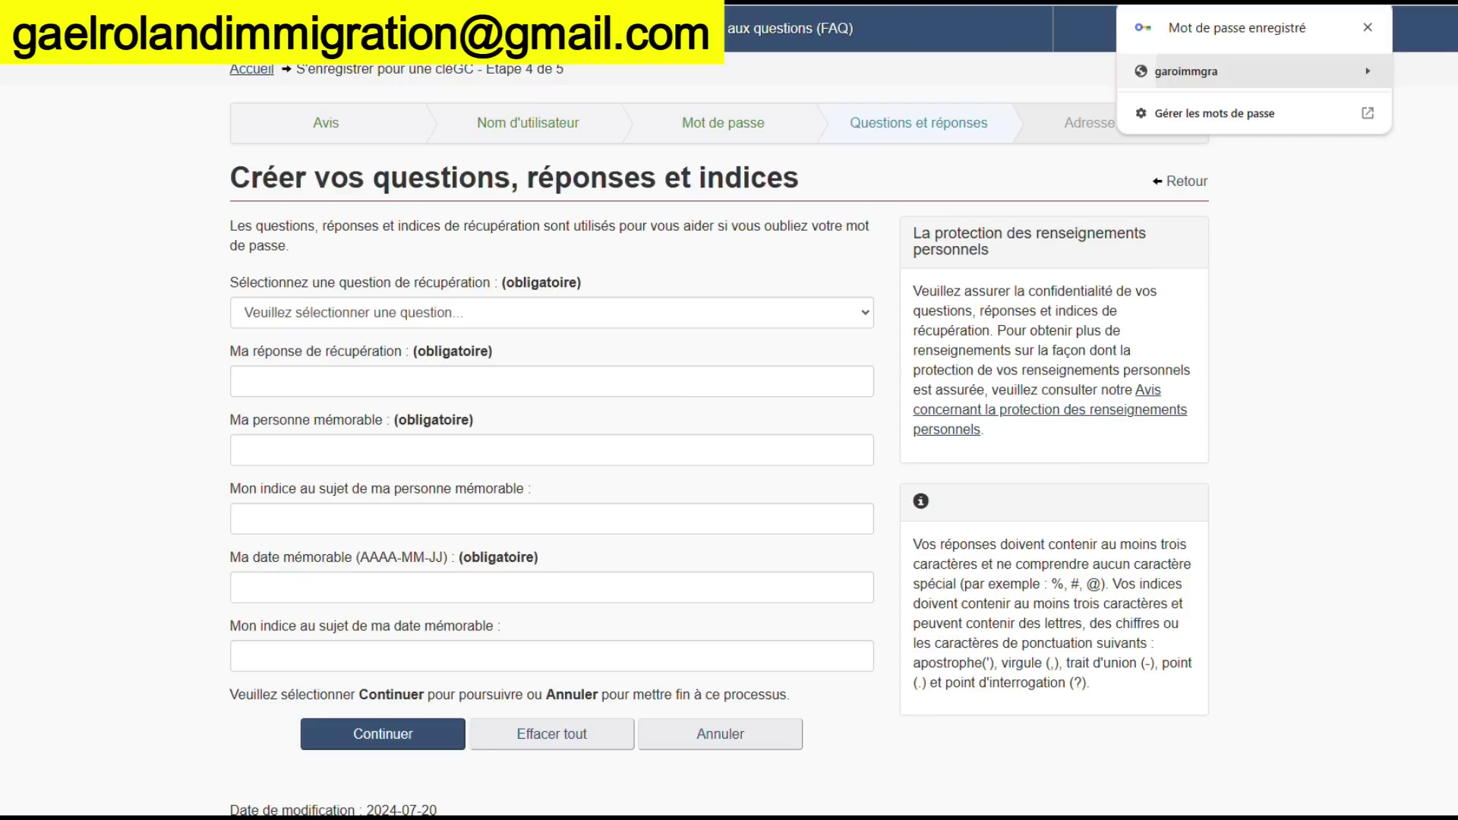
pyautogui.click(1215, 71)
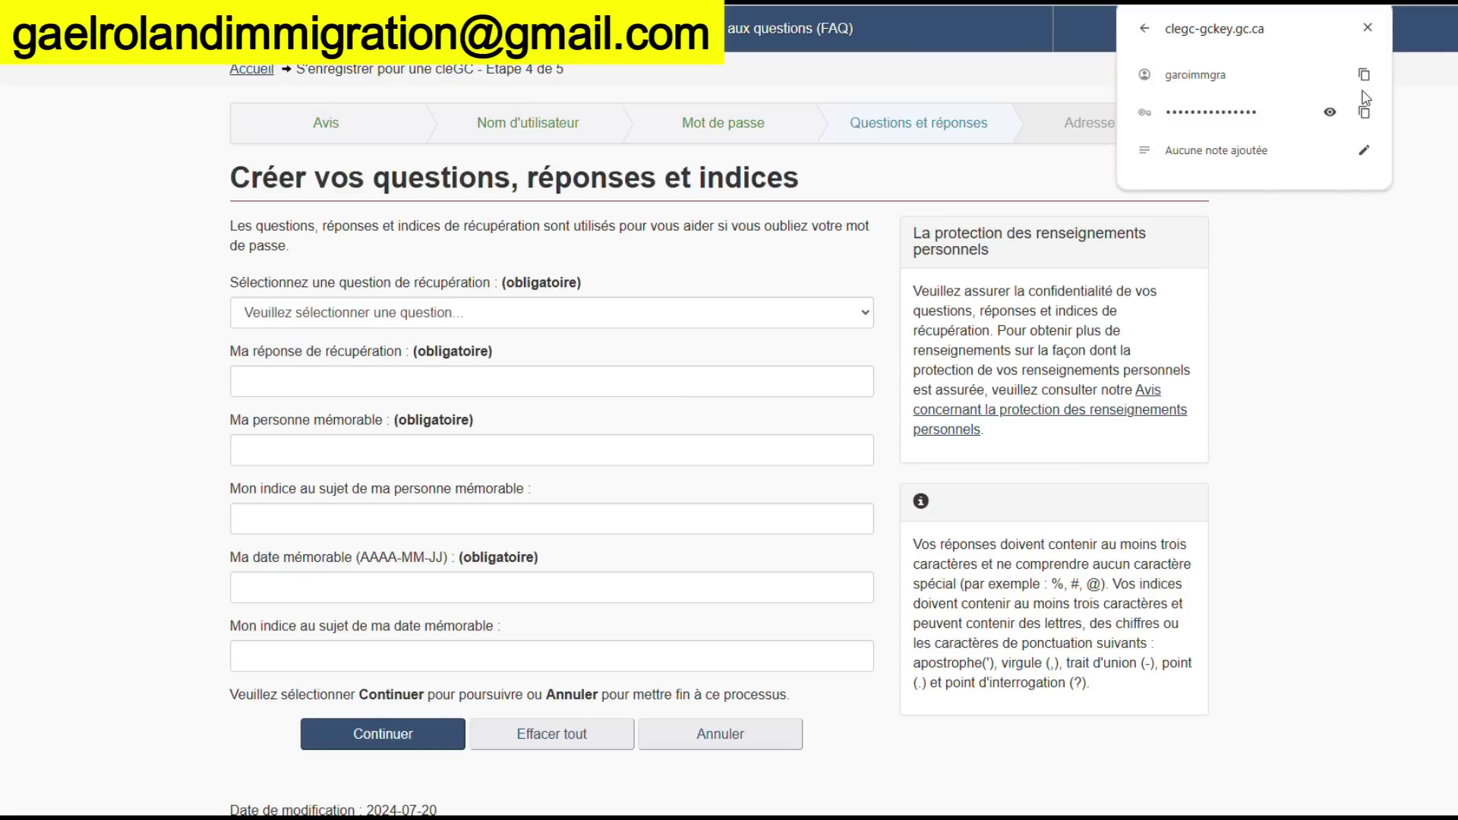
pyautogui.click(1370, 32)
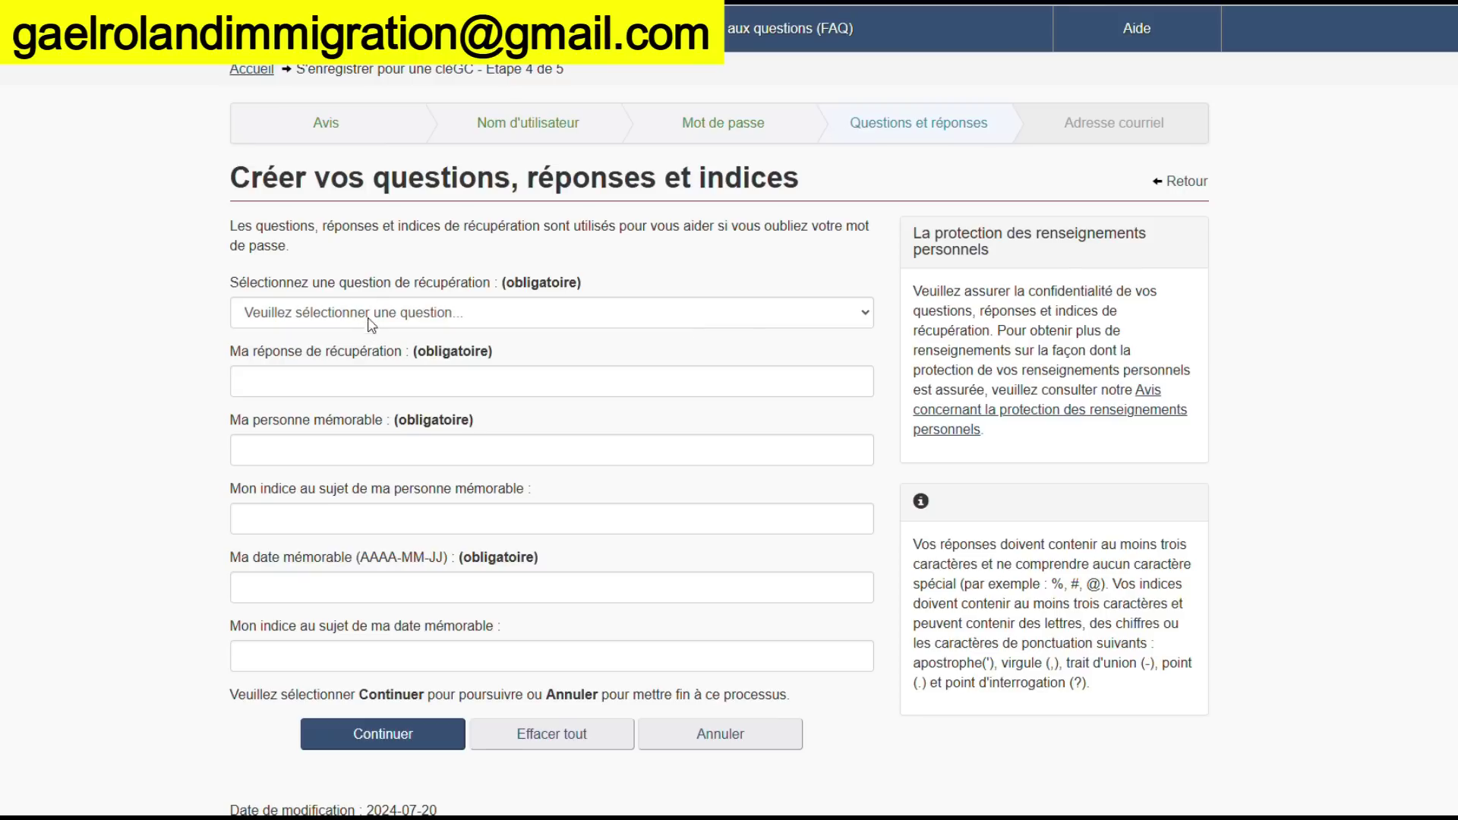
# Choose the recovery question about first meeting one's partner and enter its answer
pyautogui.click(368, 313)
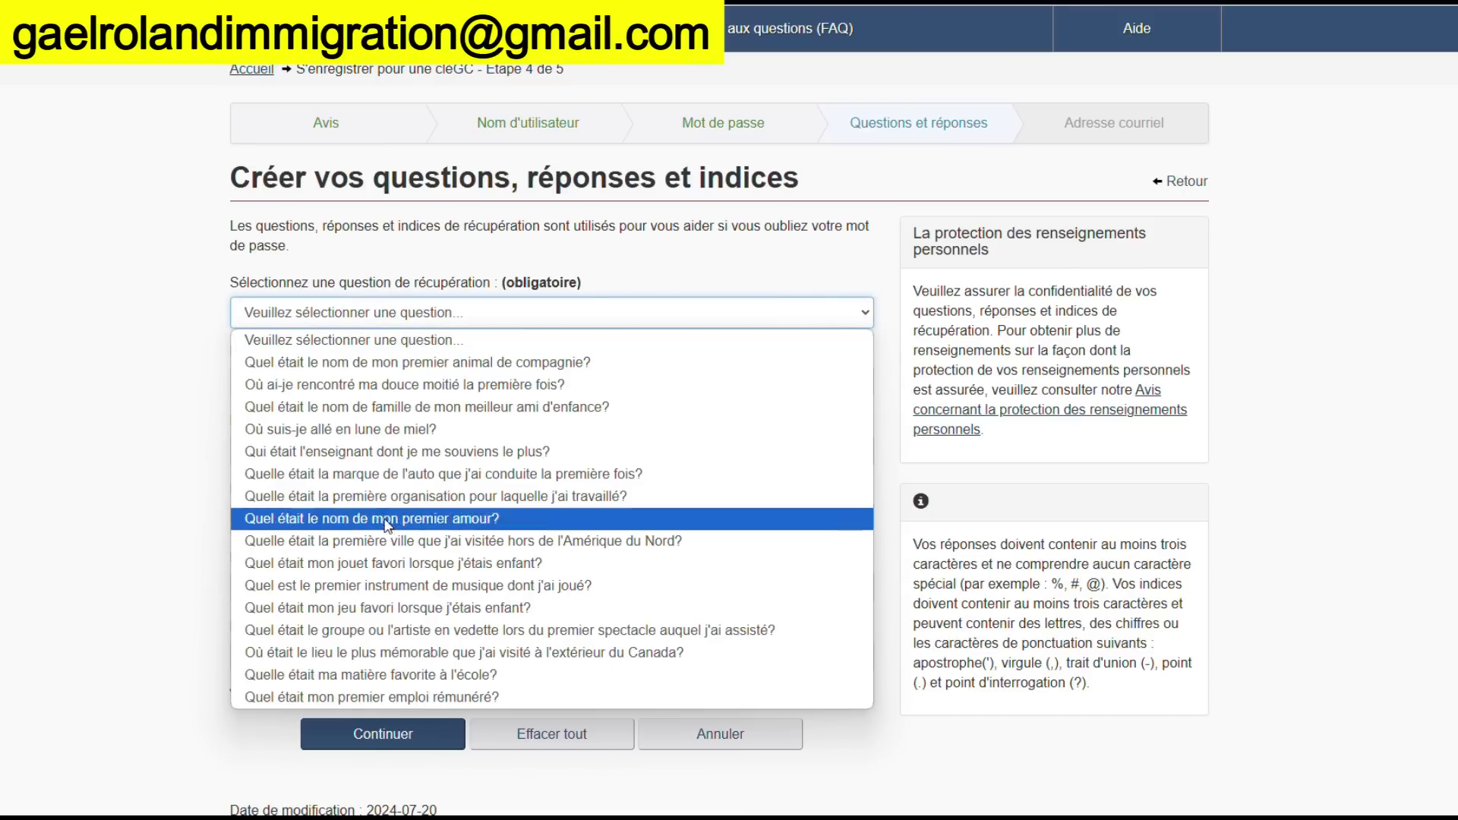
pyautogui.click(411, 385)
pyautogui.click(390, 385)
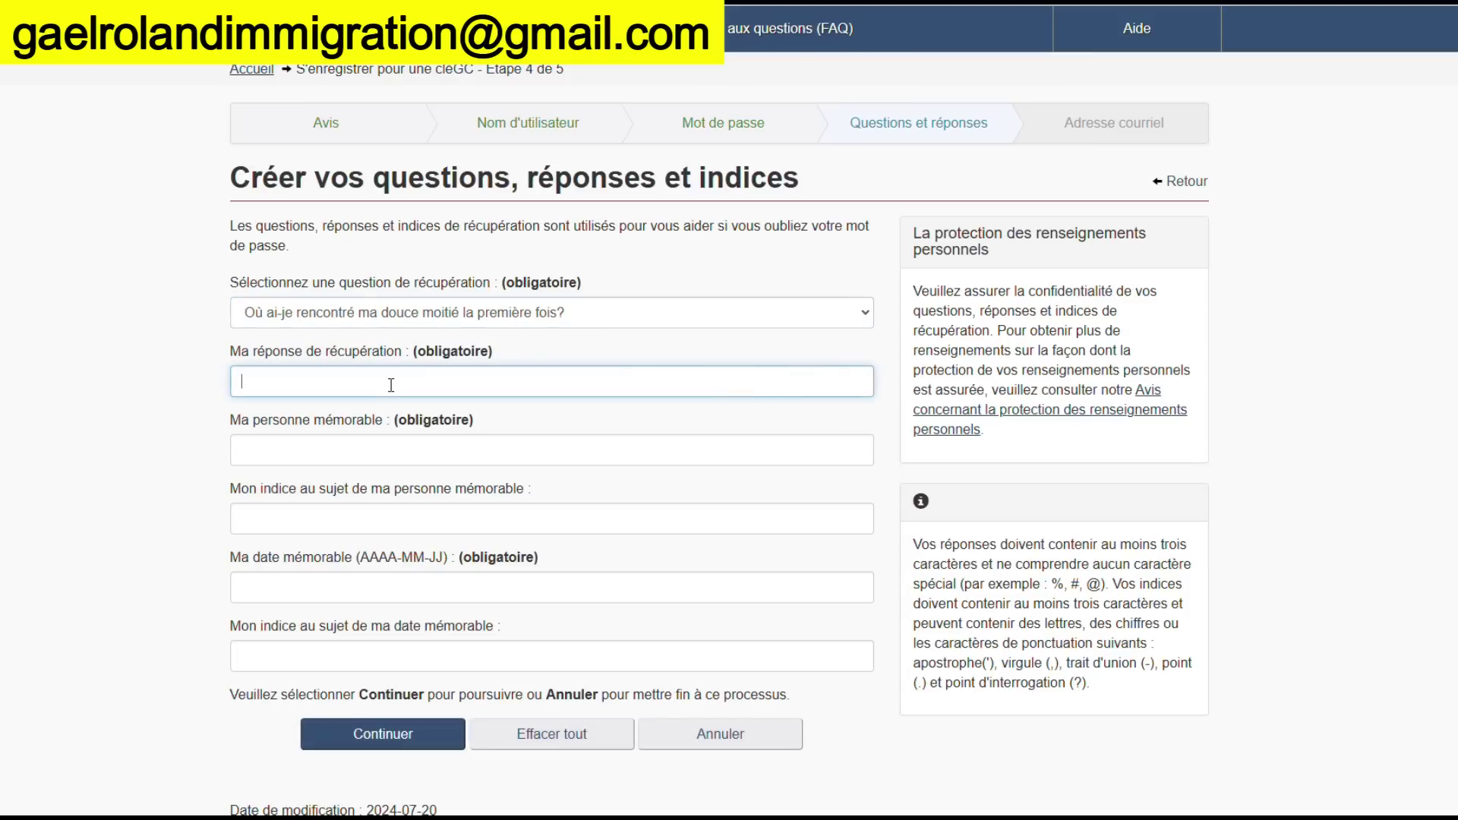
pyautogui.write('yaoude')
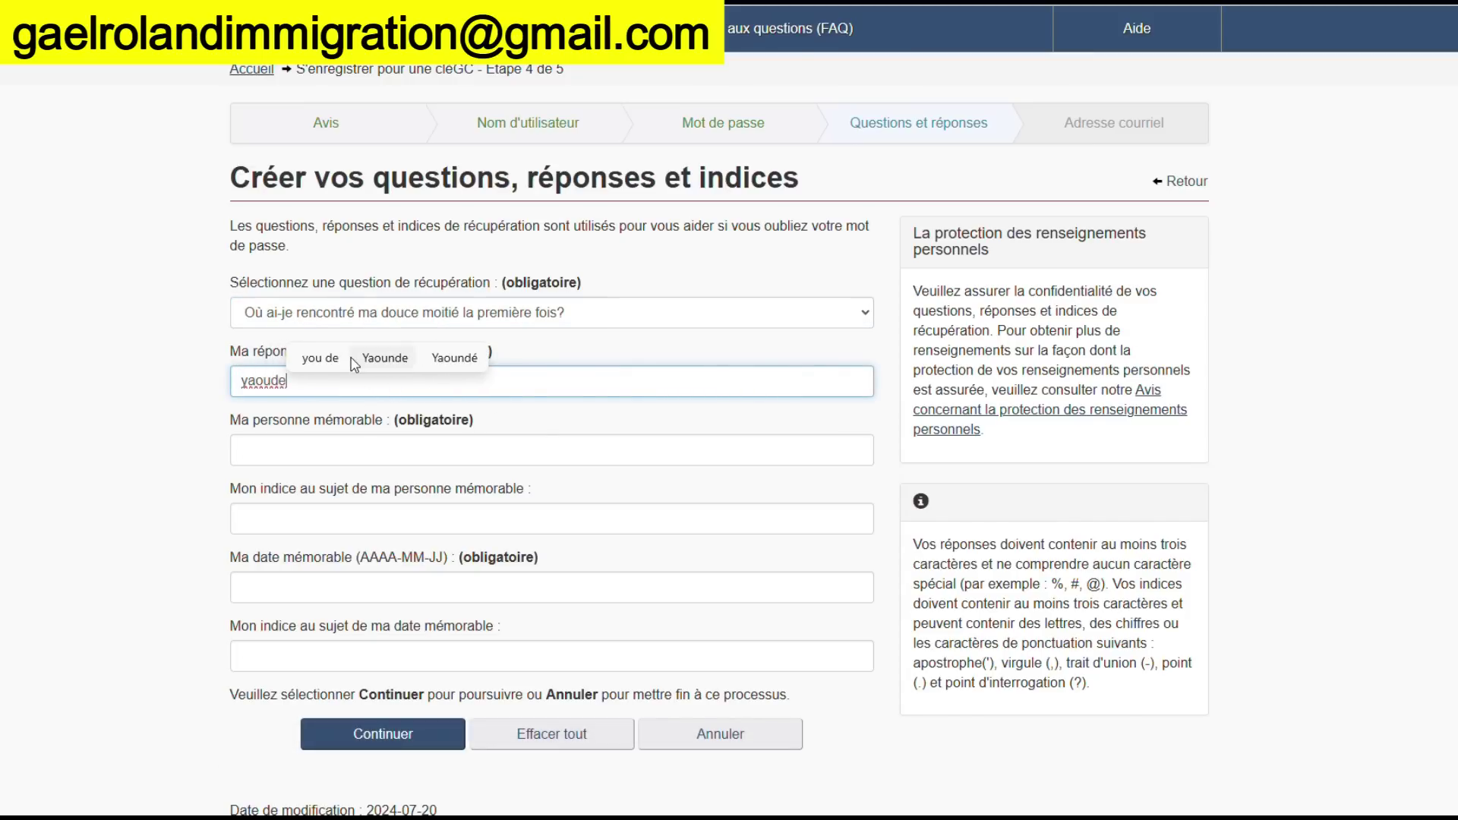
pyautogui.press('BackSpace')
pyautogui.press('BackSpace')
pyautogui.press('BackSpace')
pyautogui.press('BackSpace')
pyautogui.press('BackSpace')
pyautogui.press('BackSpace')
pyautogui.write('doua')
pyautogui.press('BackSpace')
pyautogui.press('BackSpace')
pyautogui.press('BackSpace')
pyautogui.write('p')
pyautogui.press('BackSpace')
pyautogui.press('BackSpace')
pyautogui.write('abid')
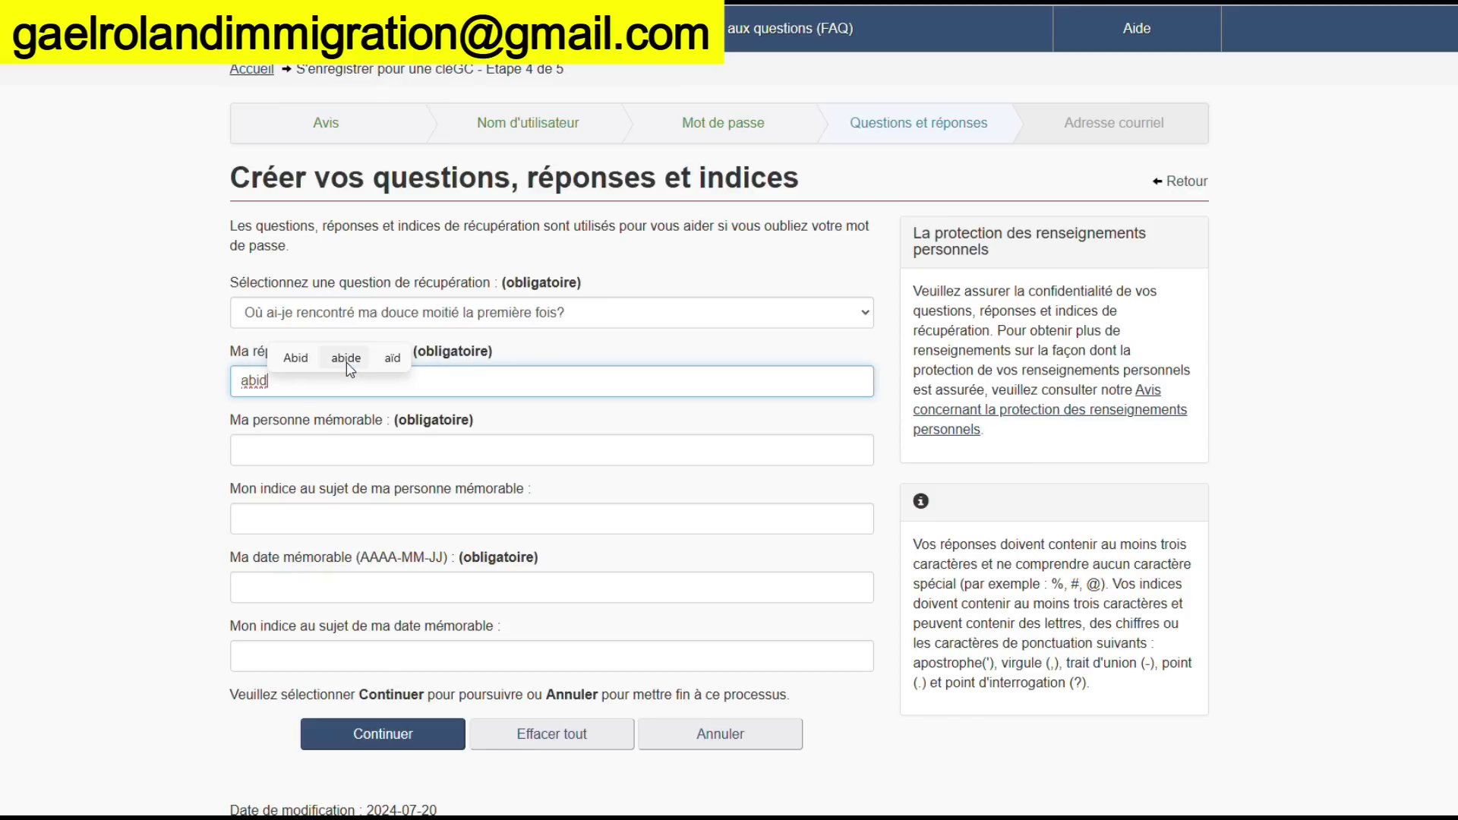
pyautogui.write('jan')
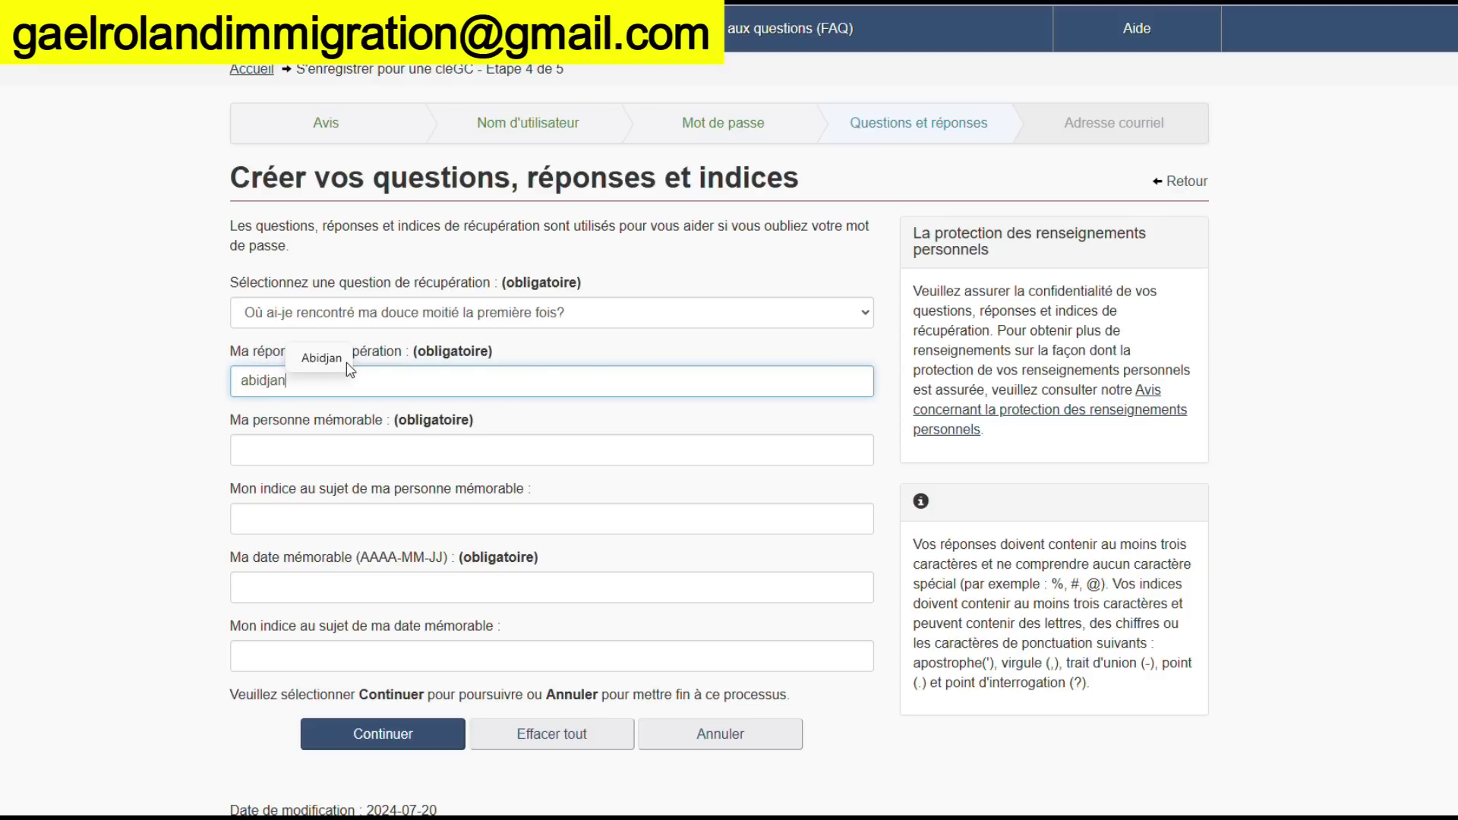
# Fill in the memorable person and its hint
pyautogui.click(318, 453)
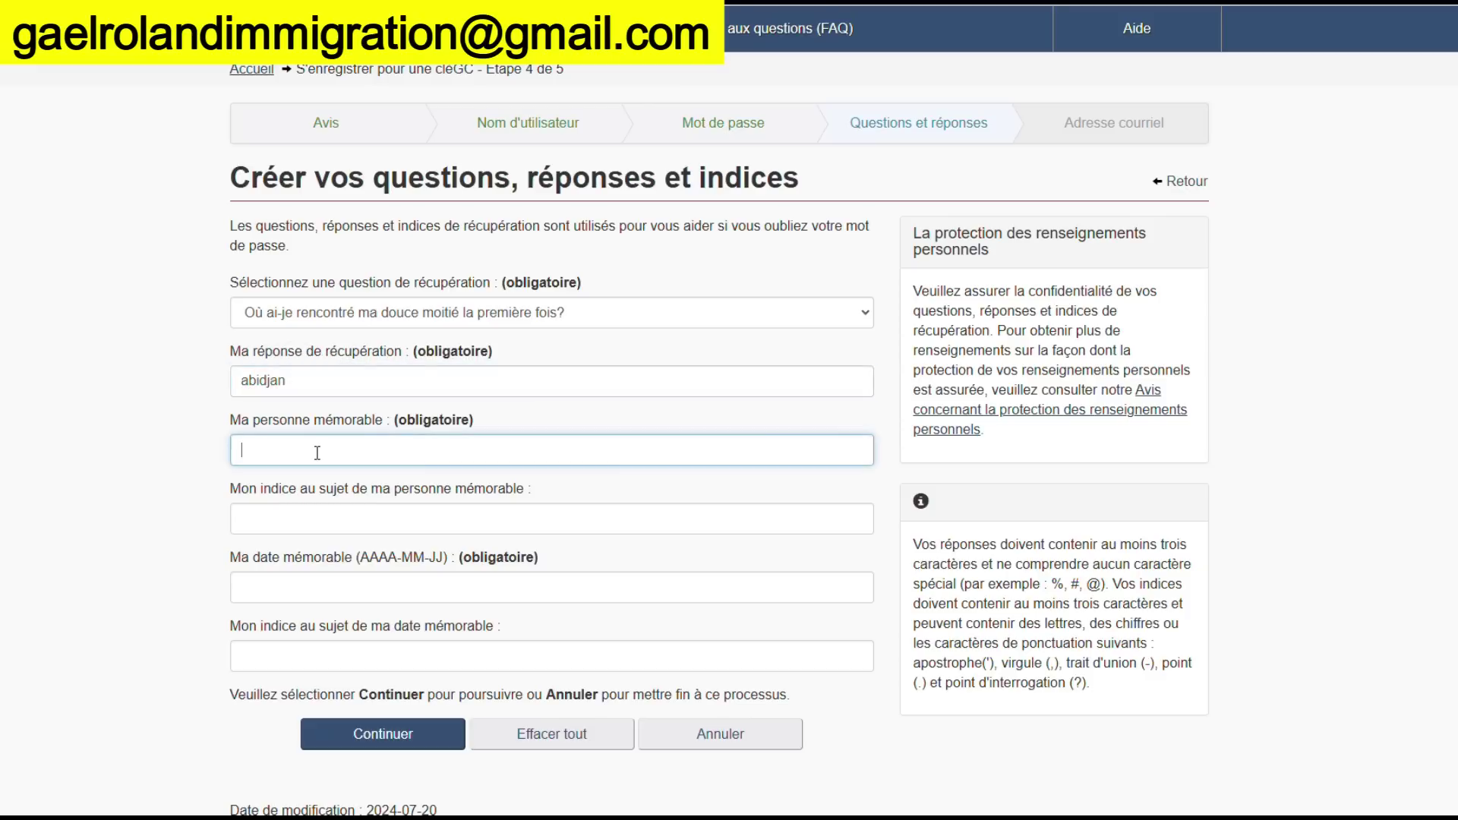
pyautogui.write('trudeaui')
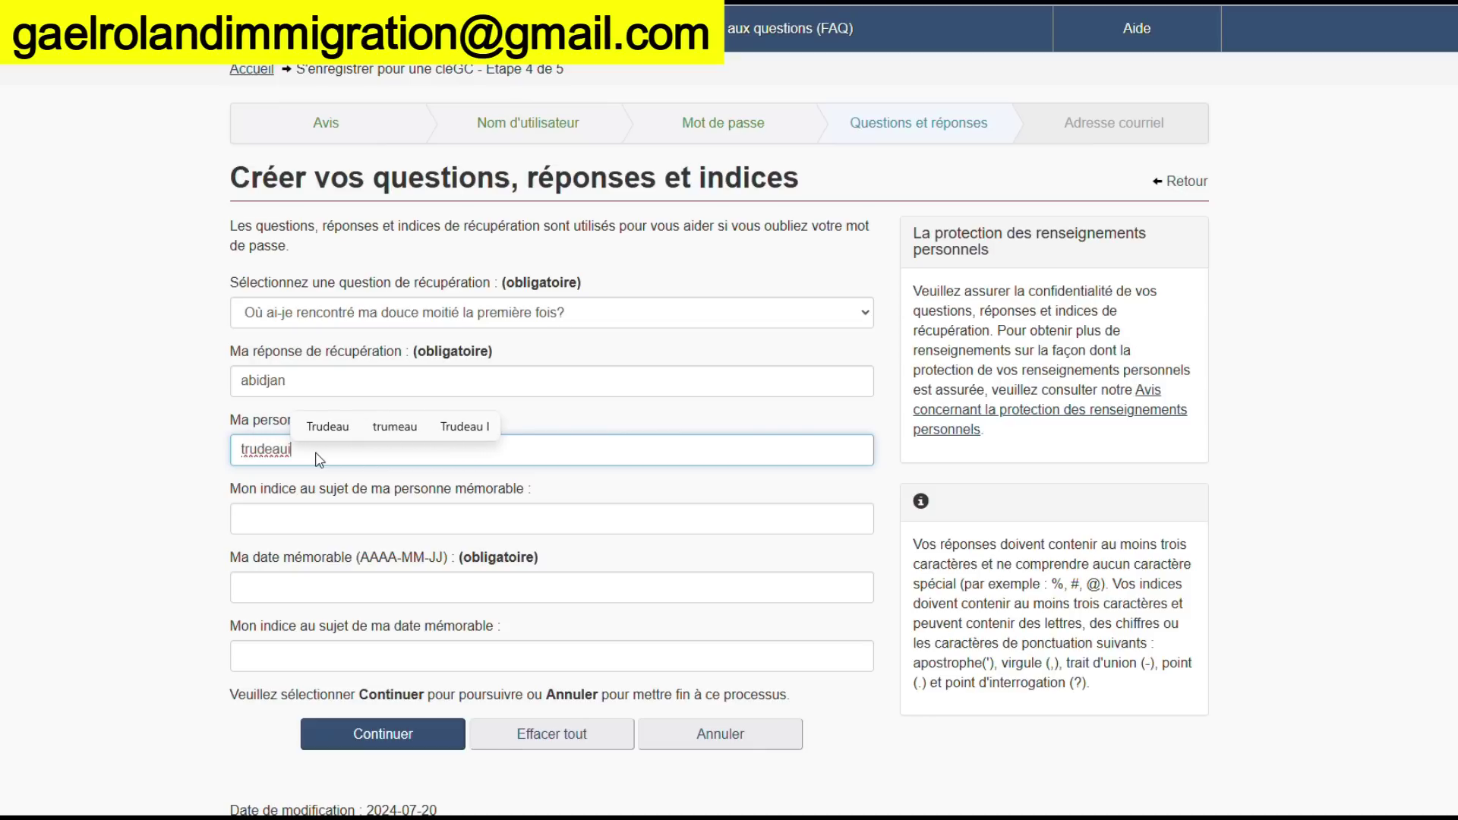
pyautogui.press('BackSpace')
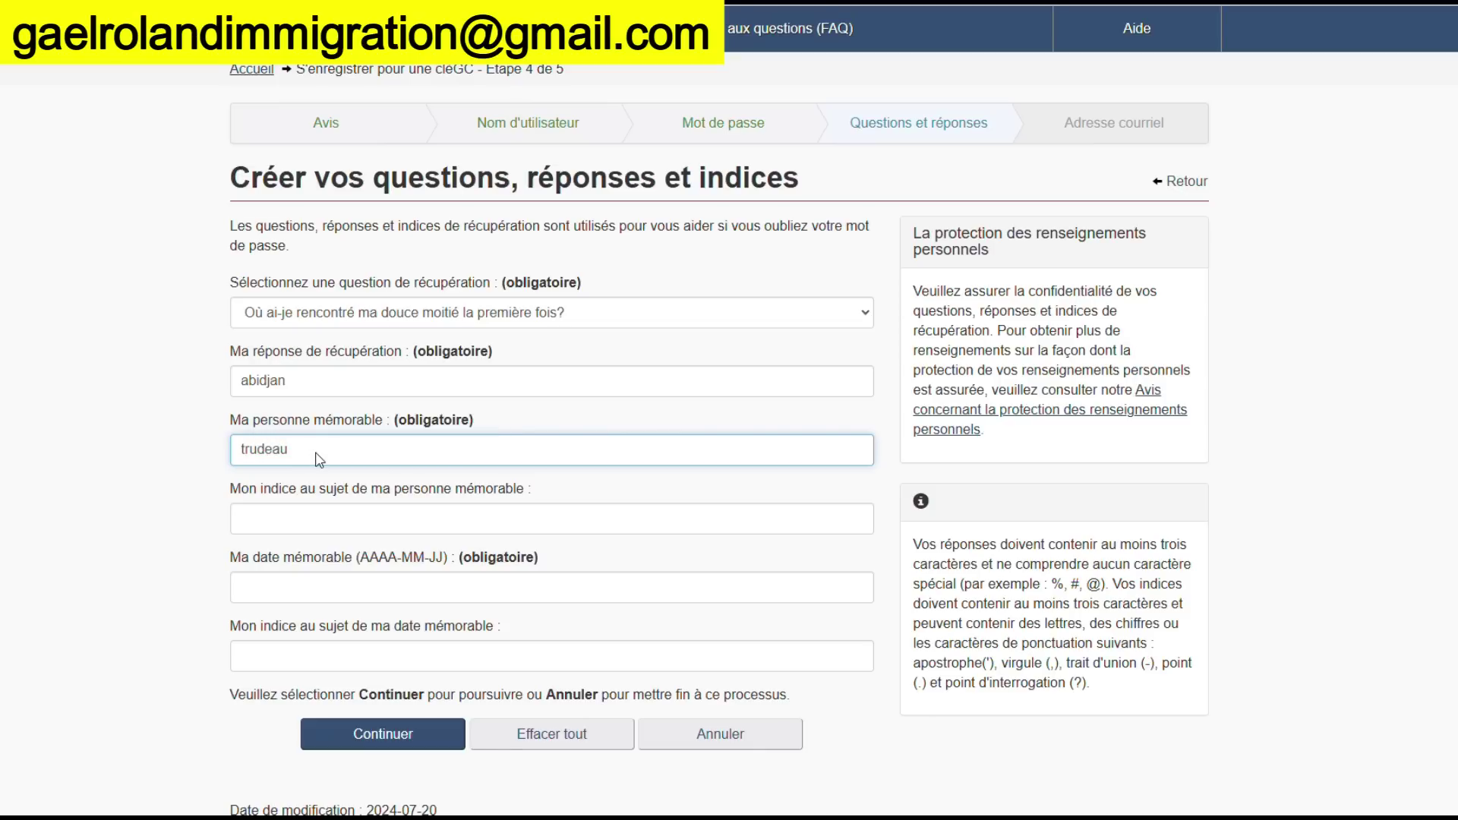
pyautogui.click(289, 520)
pyautogui.write('premier ')
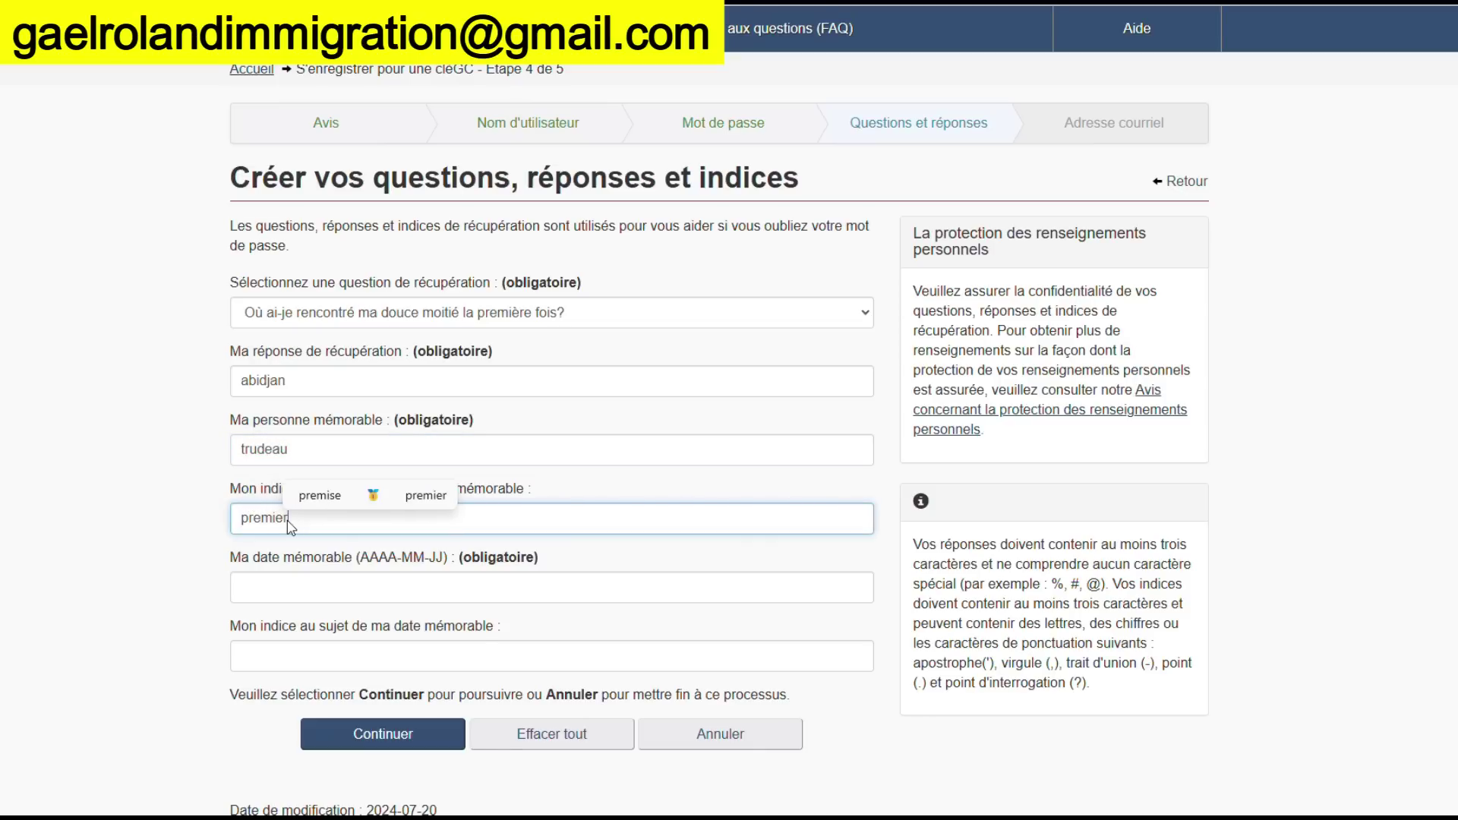
pyautogui.write('mini')
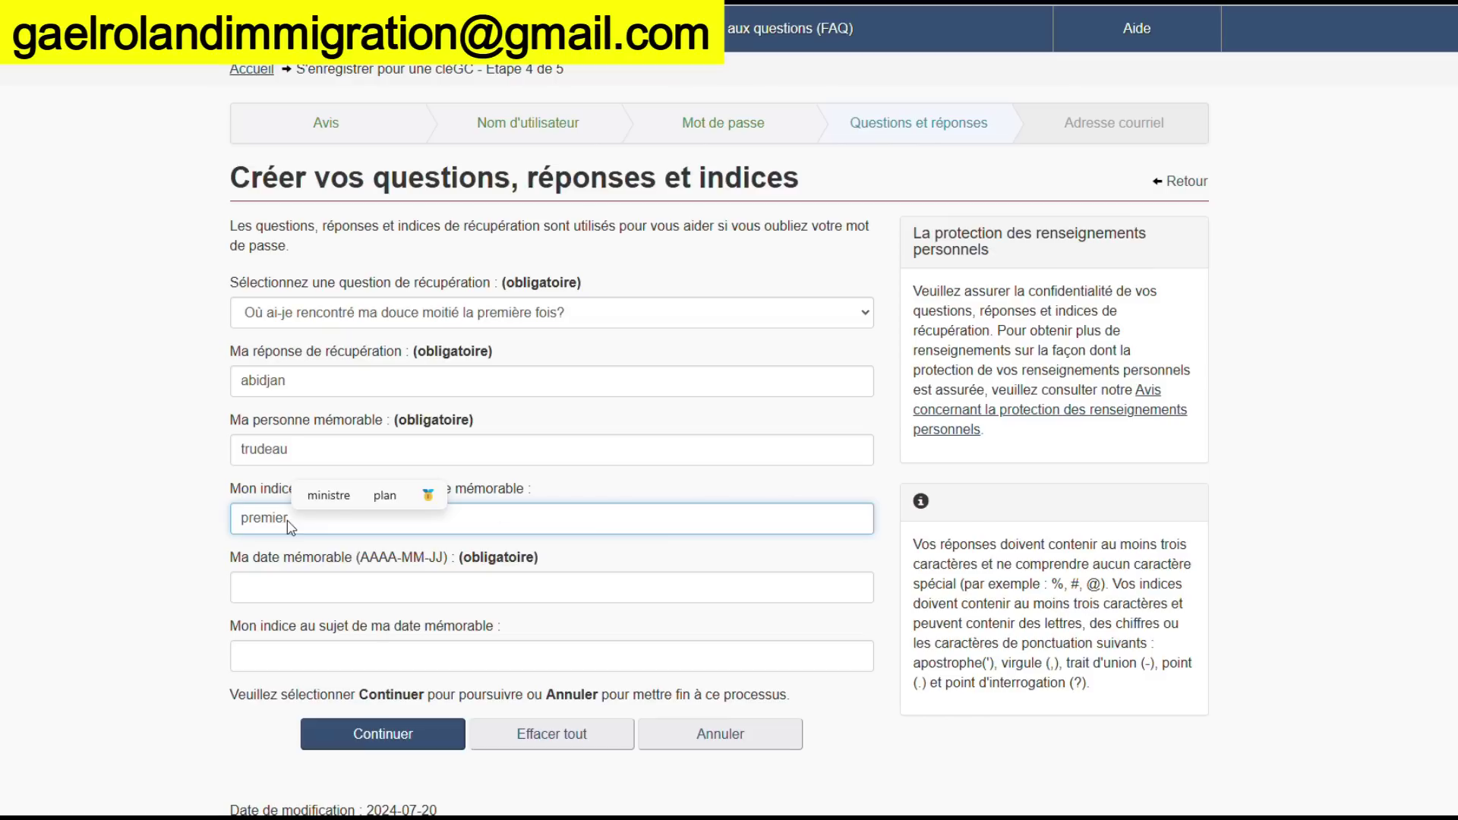
pyautogui.write('stre ')
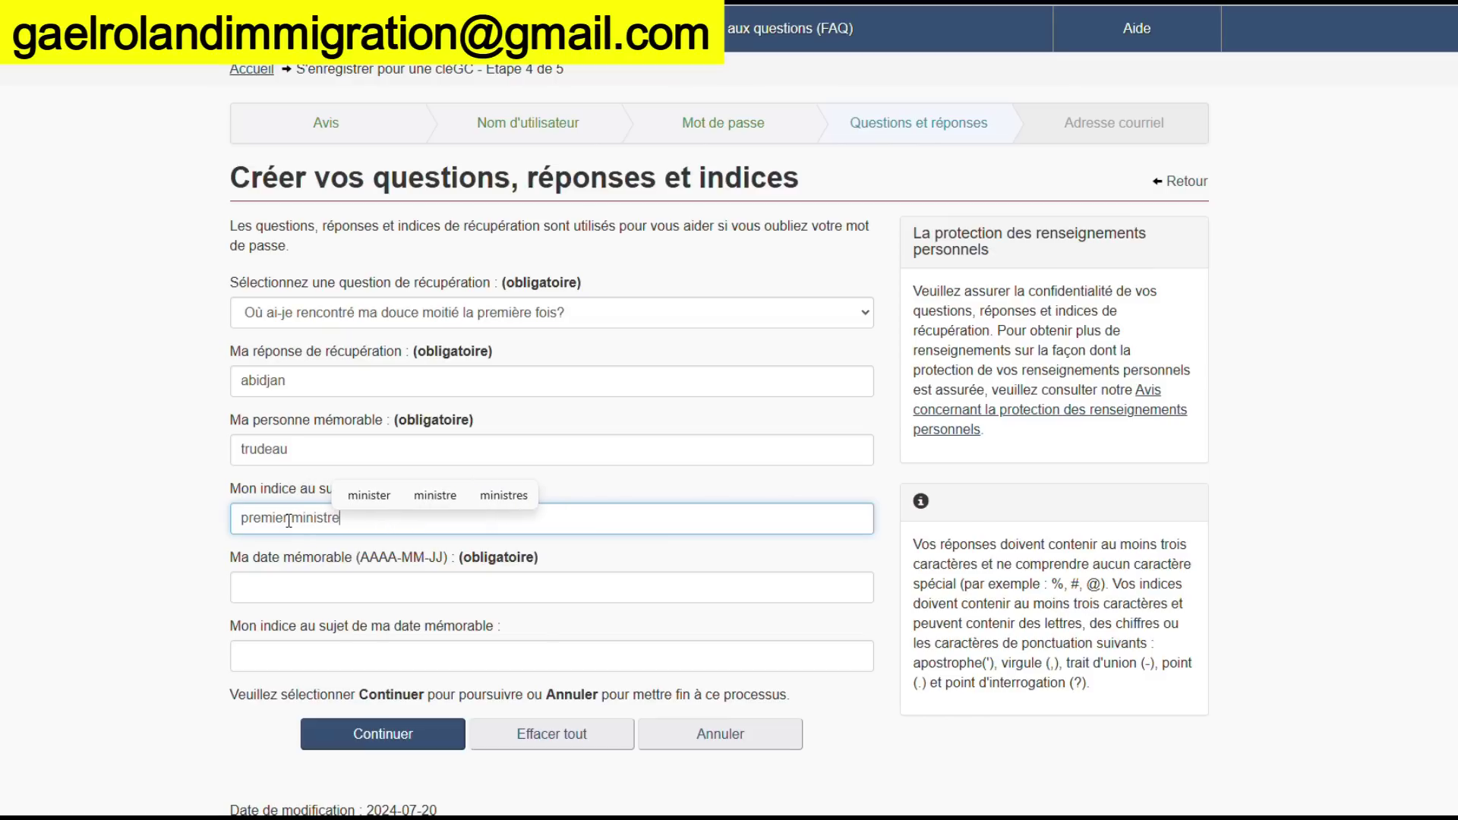
pyautogui.write('du ca')
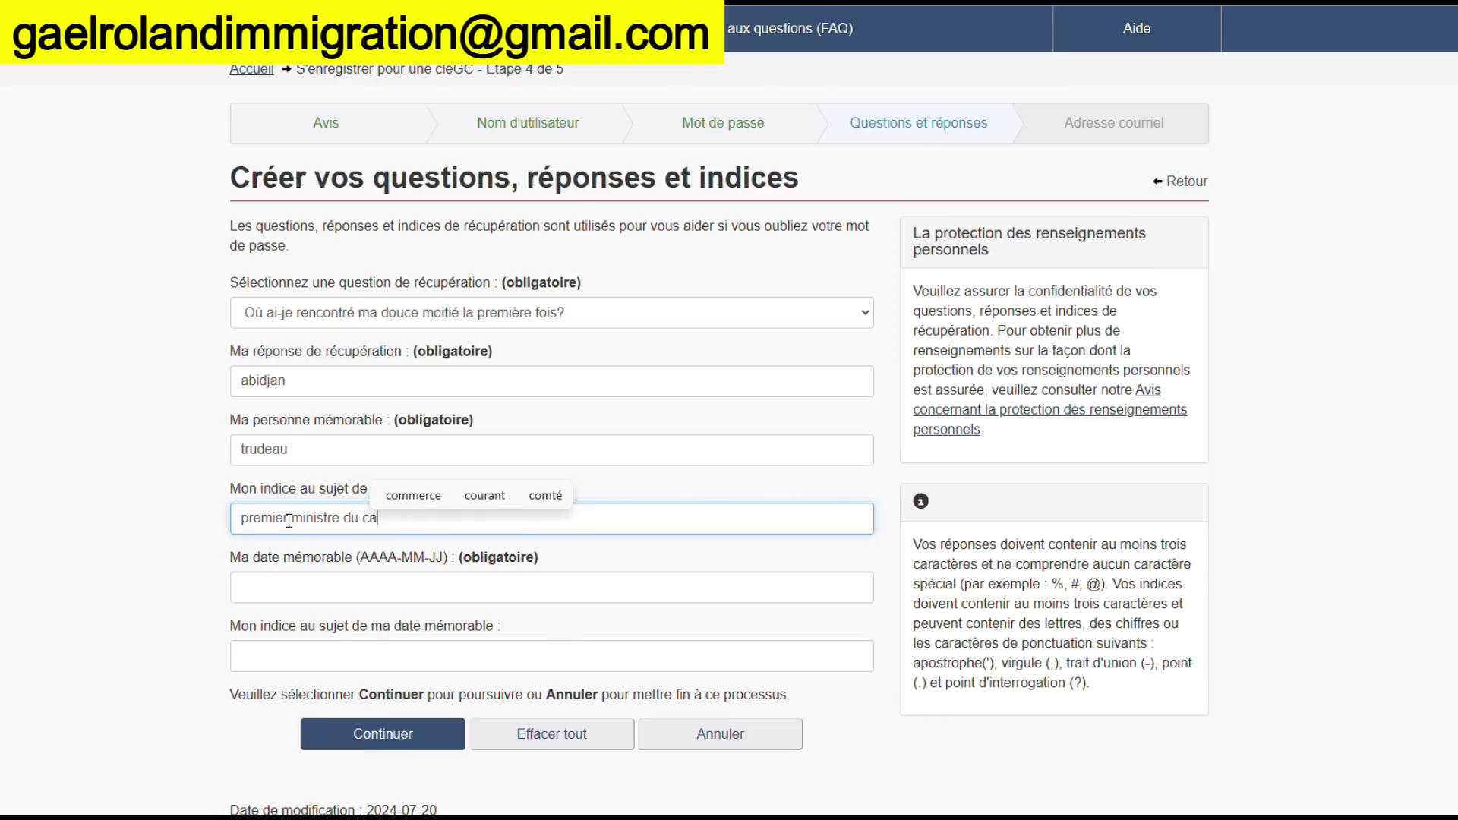
pyautogui.write('nada')
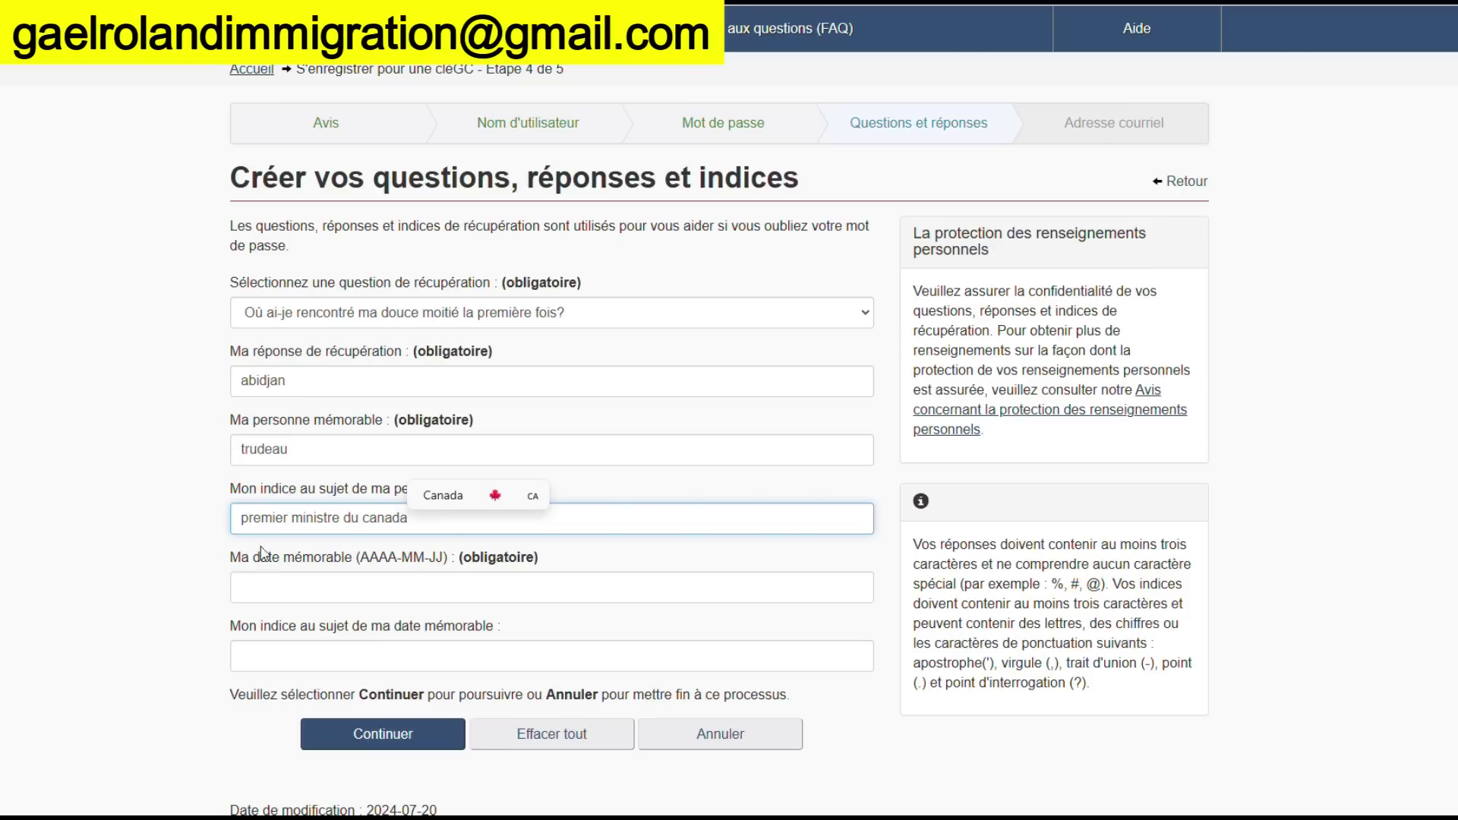
# Enter the memorable date in AAAA-MM-JJ format with its hint and submit the recovery details
pyautogui.click(291, 582)
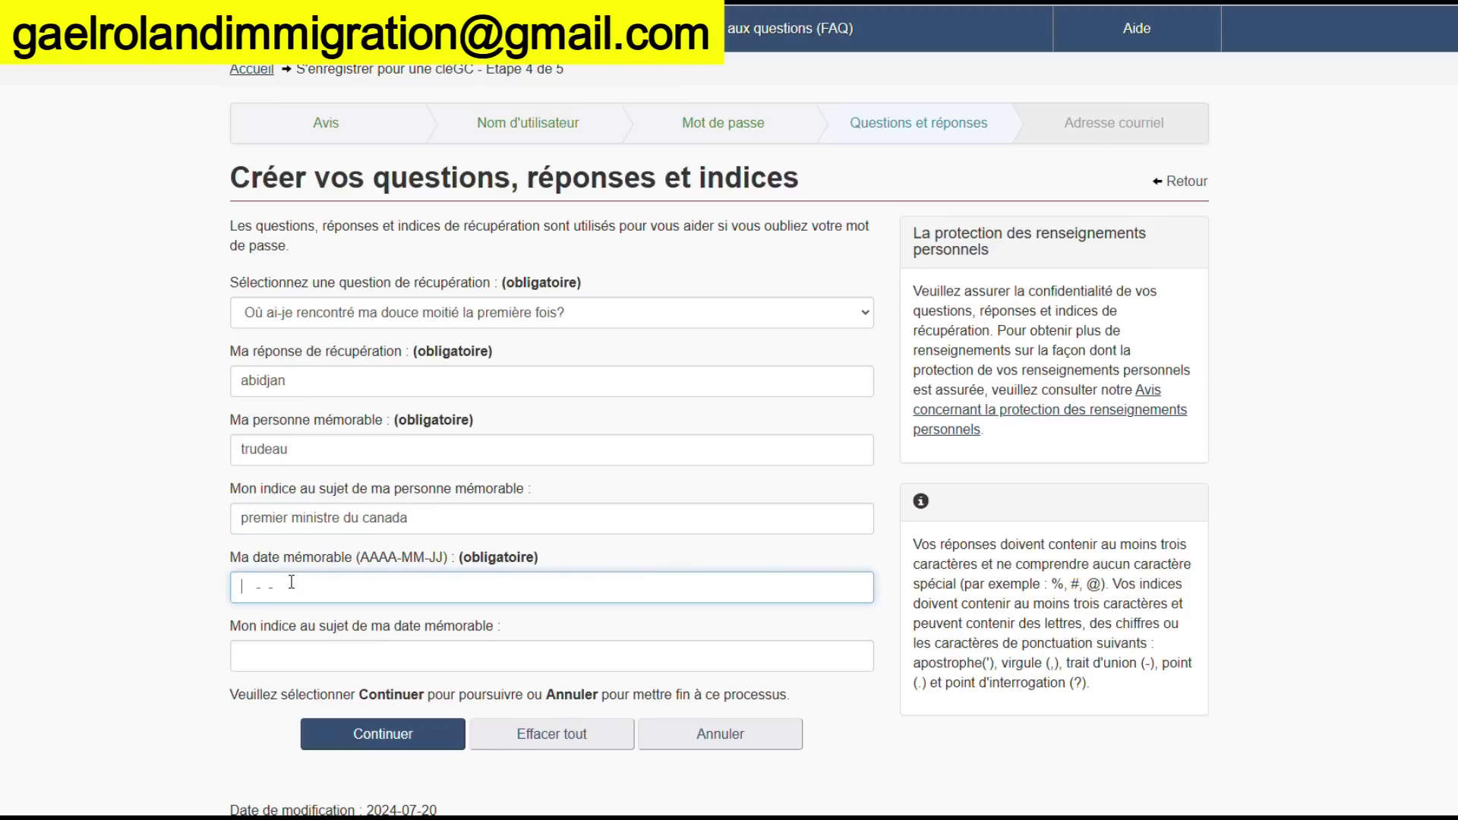
pyautogui.write('2025-02')
pyautogui.click(319, 658)
pyautogui.write("date d'A")
pyautogui.press('BackSpace')
pyautogui.press('BackSpace')
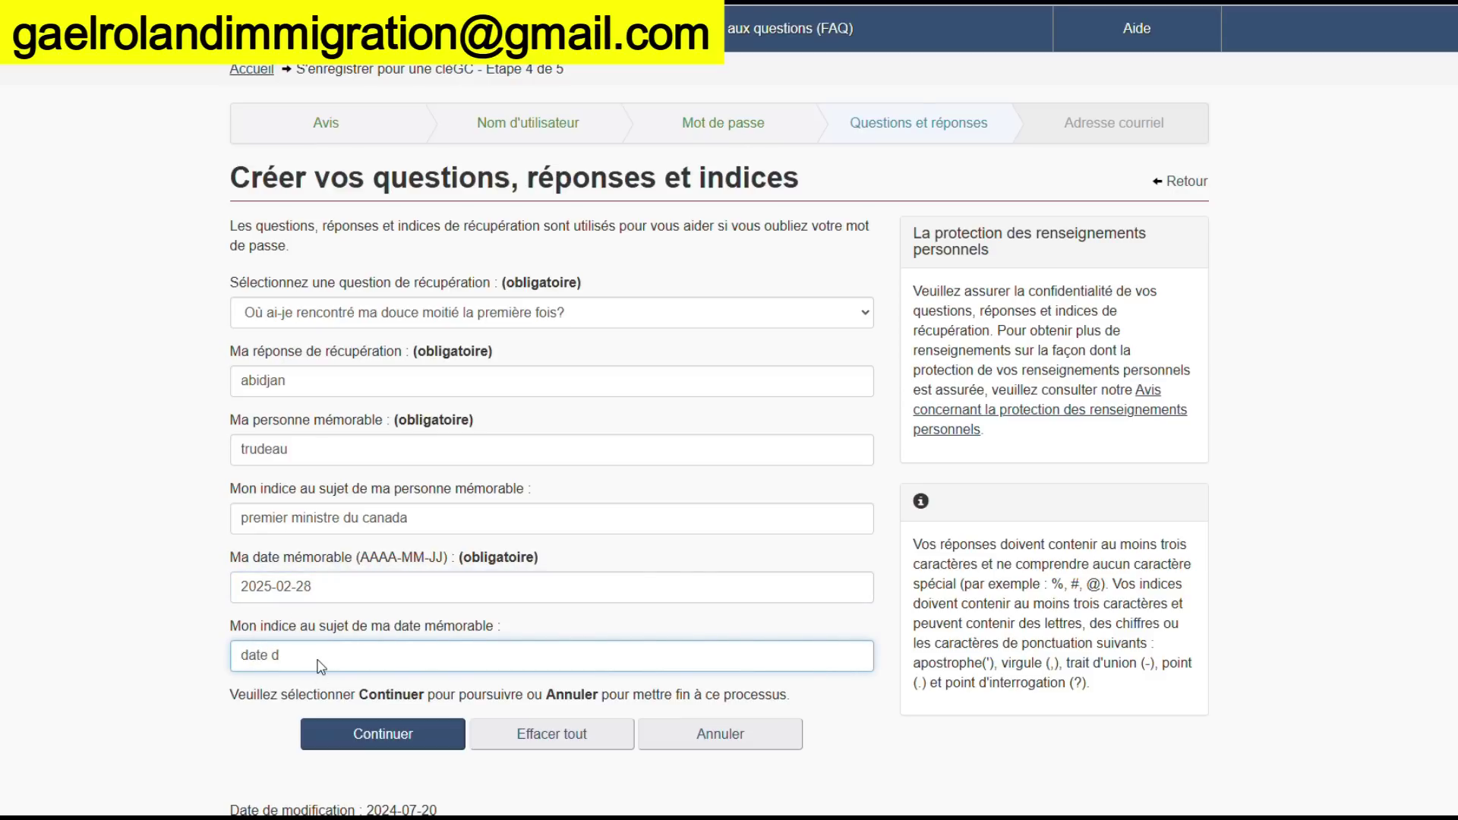
pyautogui.write('aujour')
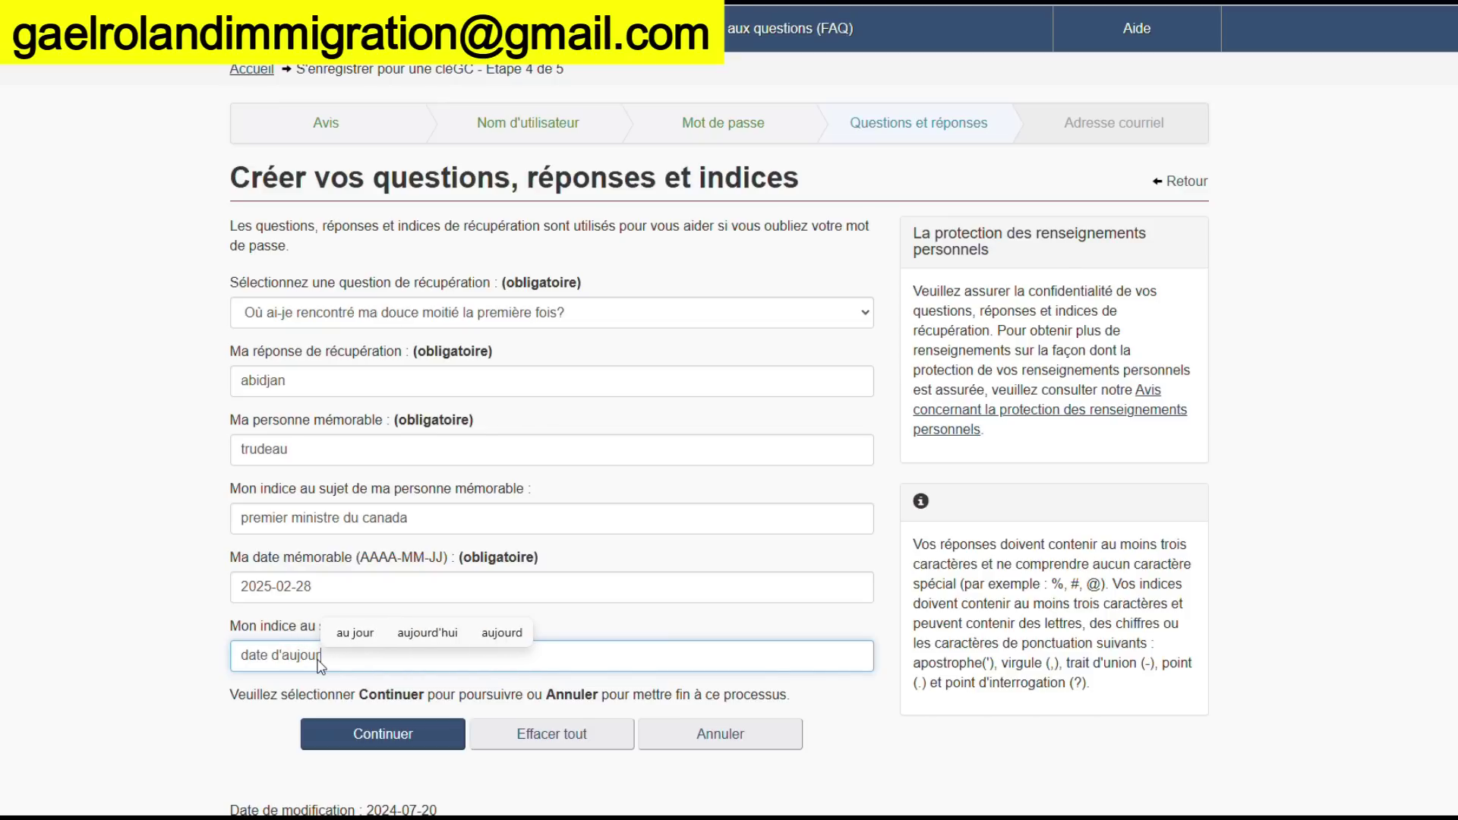
pyautogui.click(429, 635)
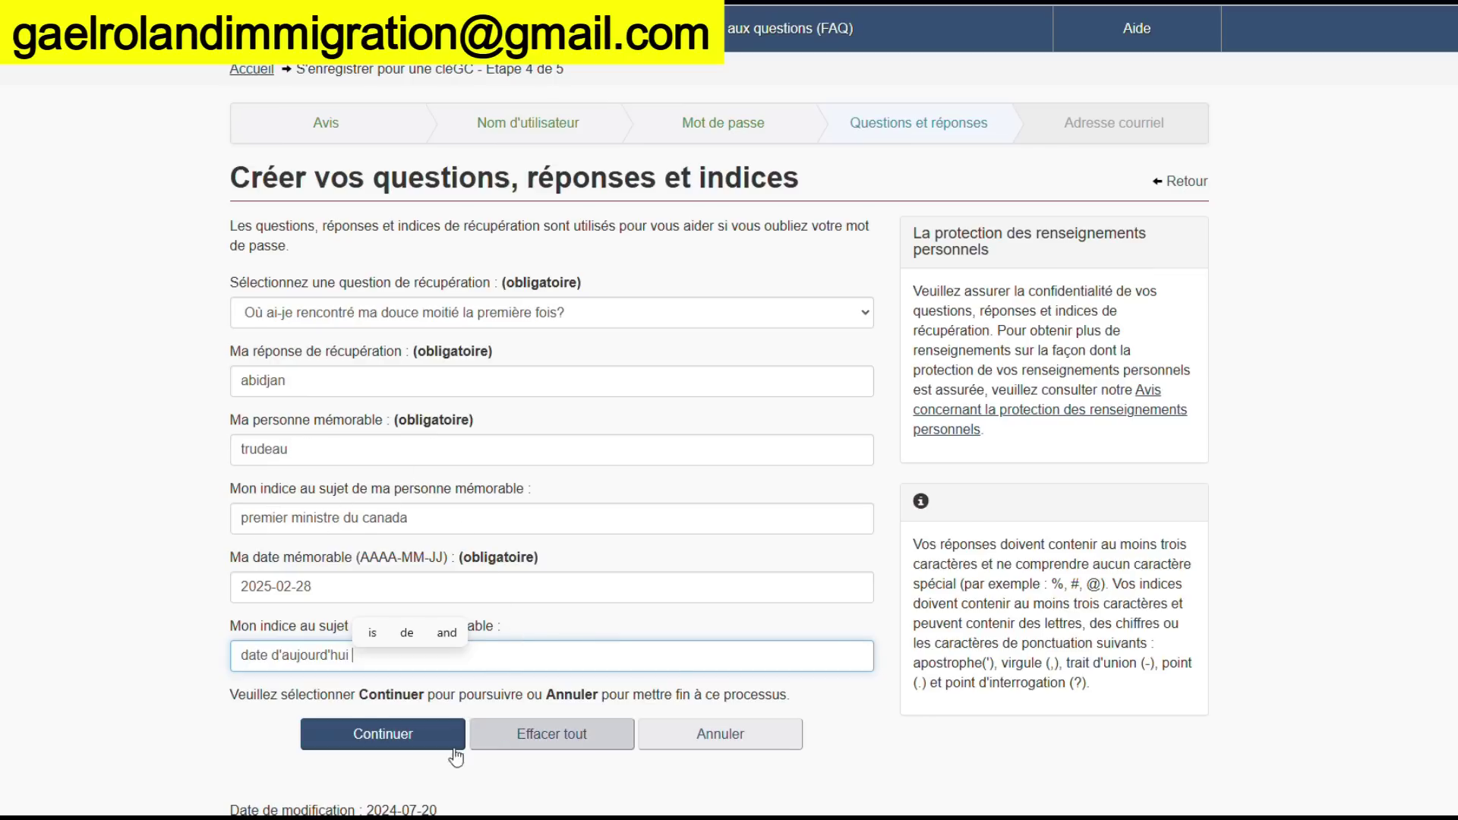
pyautogui.click(405, 748)
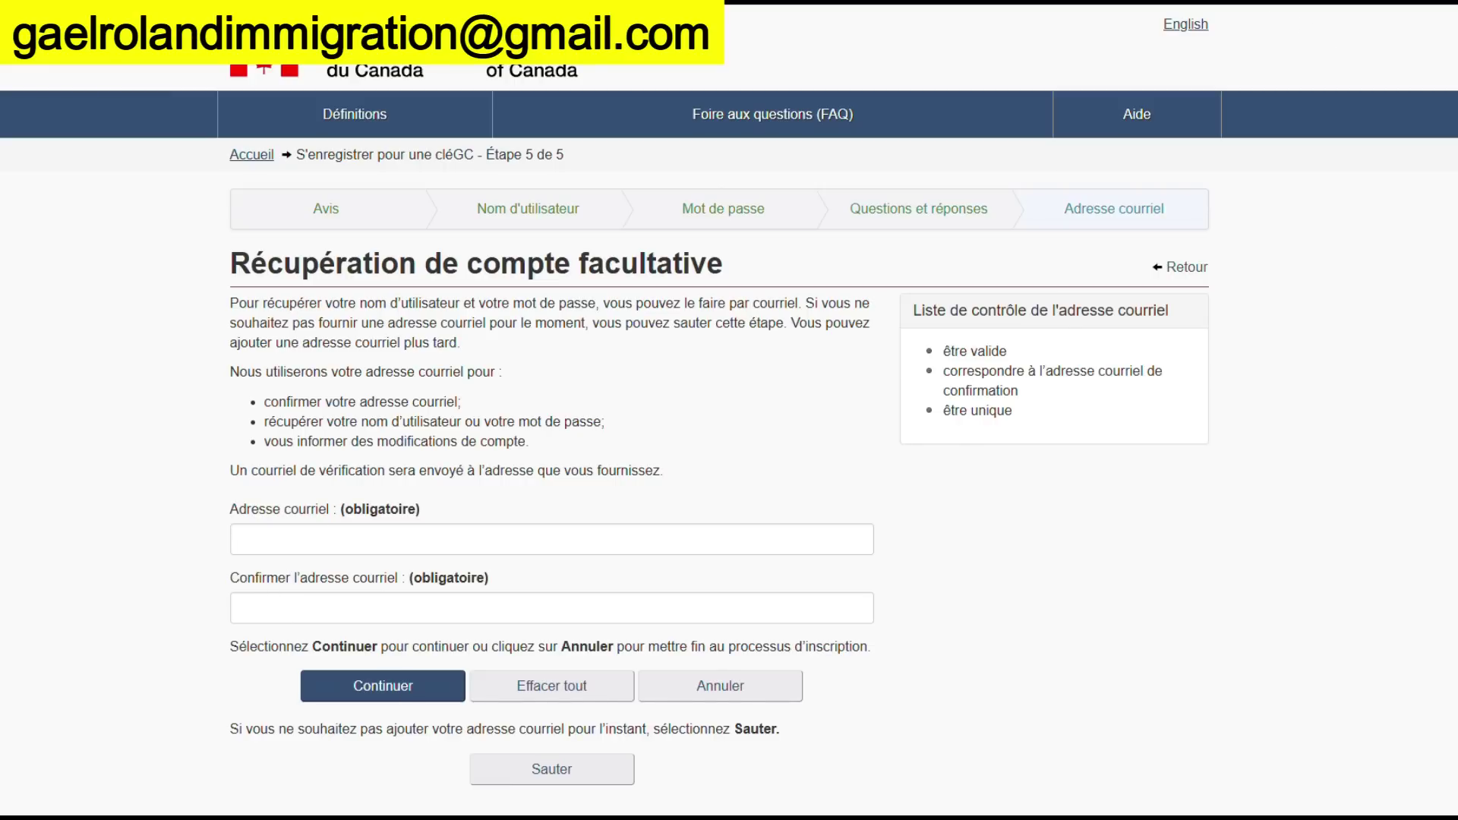
pyautogui.hotkey('ctrl', 't')
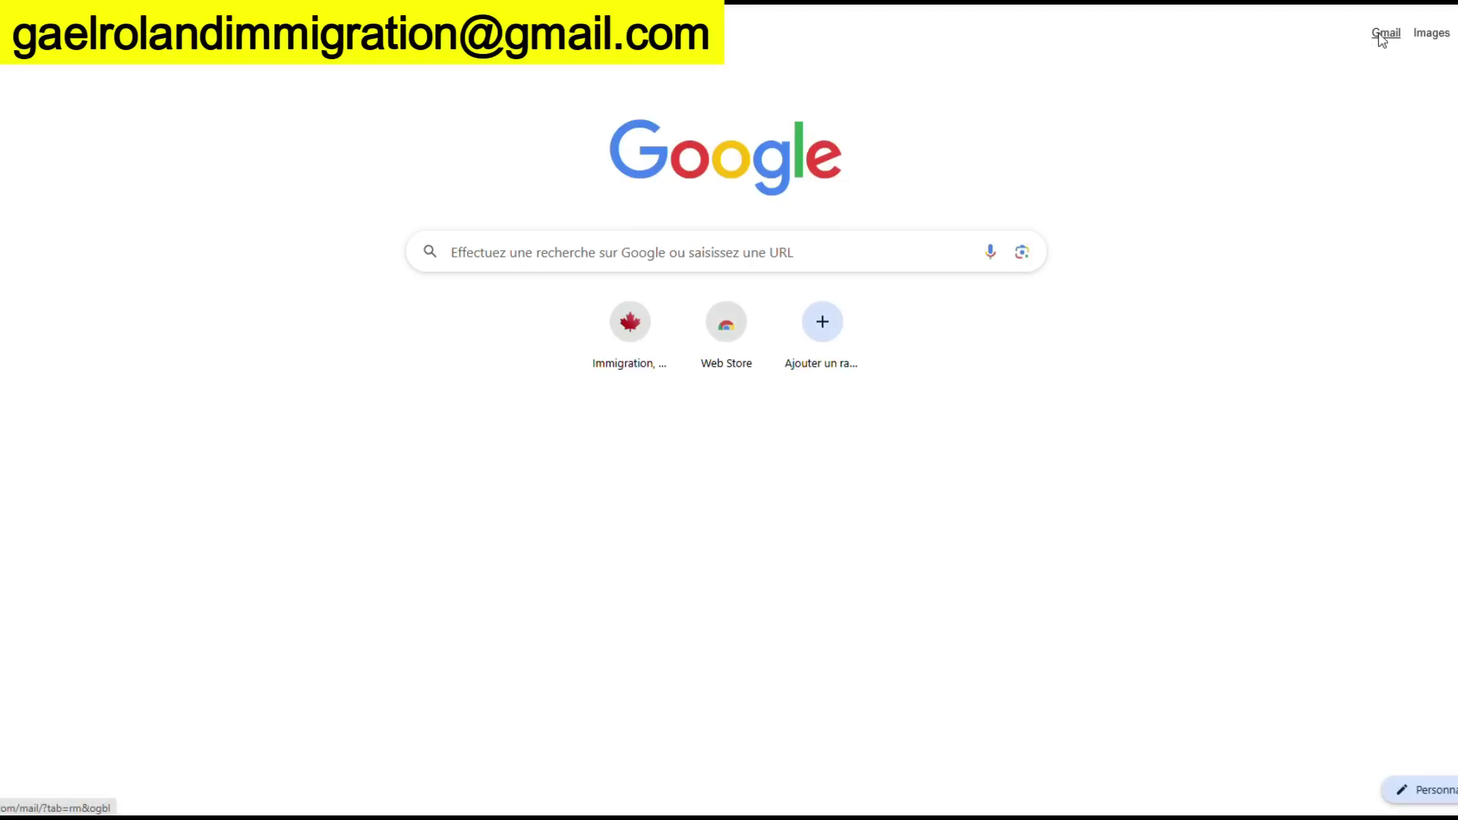
# Copy the Gmail account's e-mail address and paste it into the recovery Adresse courriel field
pyautogui.click(1384, 34)
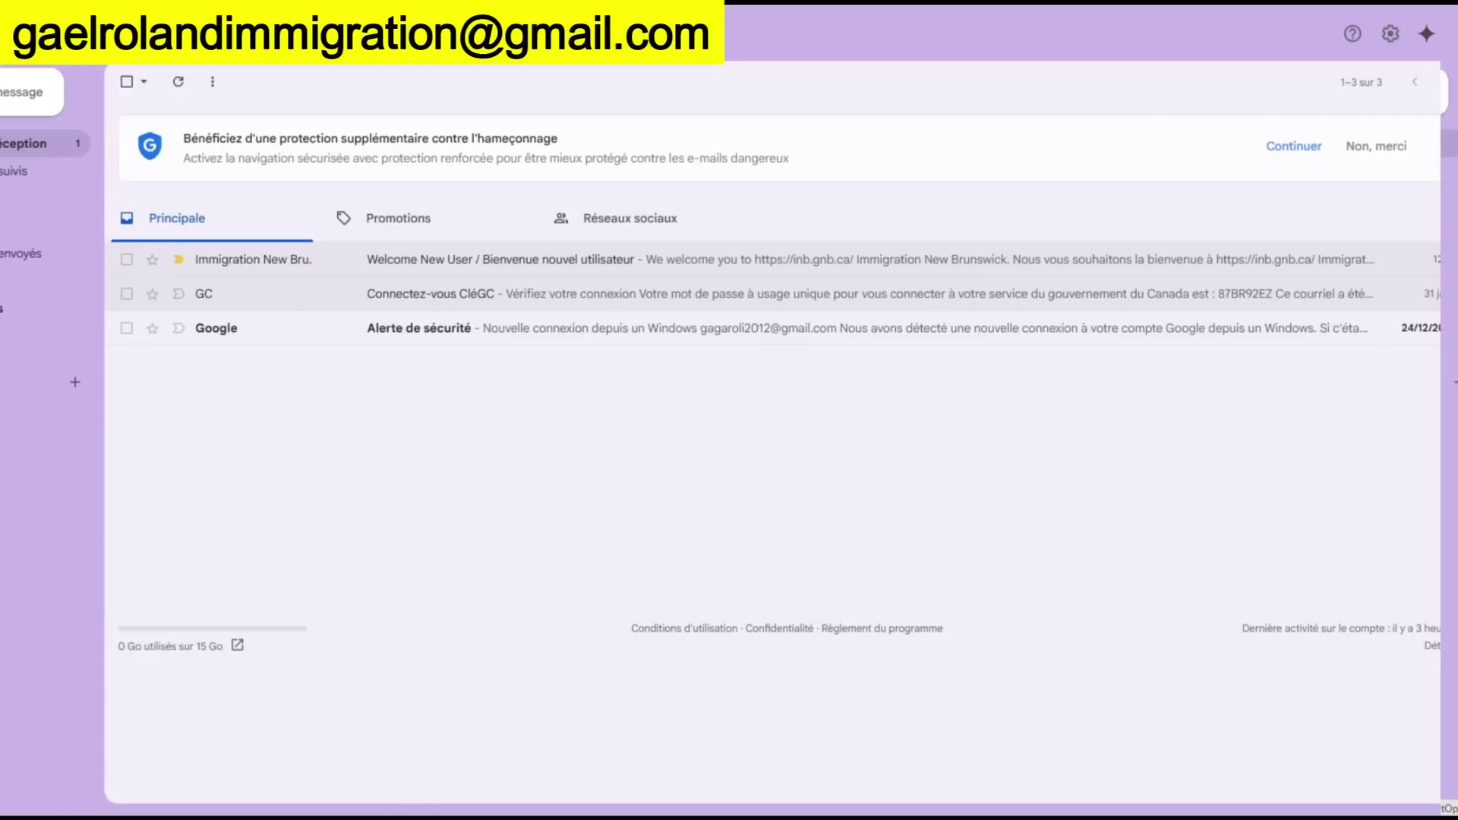
pyautogui.click(1448, 38)
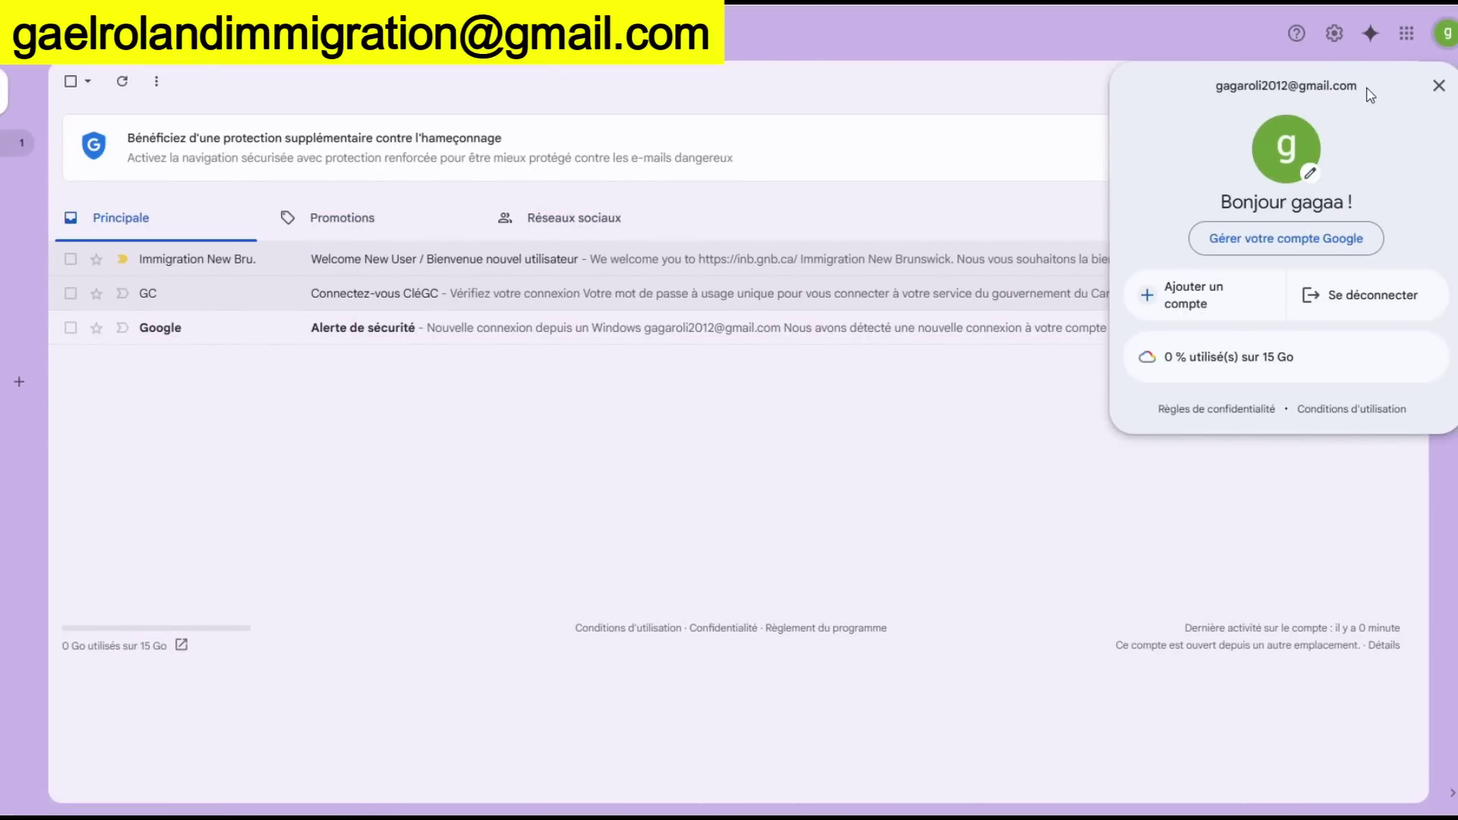
pyautogui.moveTo(1366, 91); pyautogui.dragTo(1217, 101)
pyautogui.hotkey('ctrl', 'c')
pyautogui.rightClick(1238, 86)
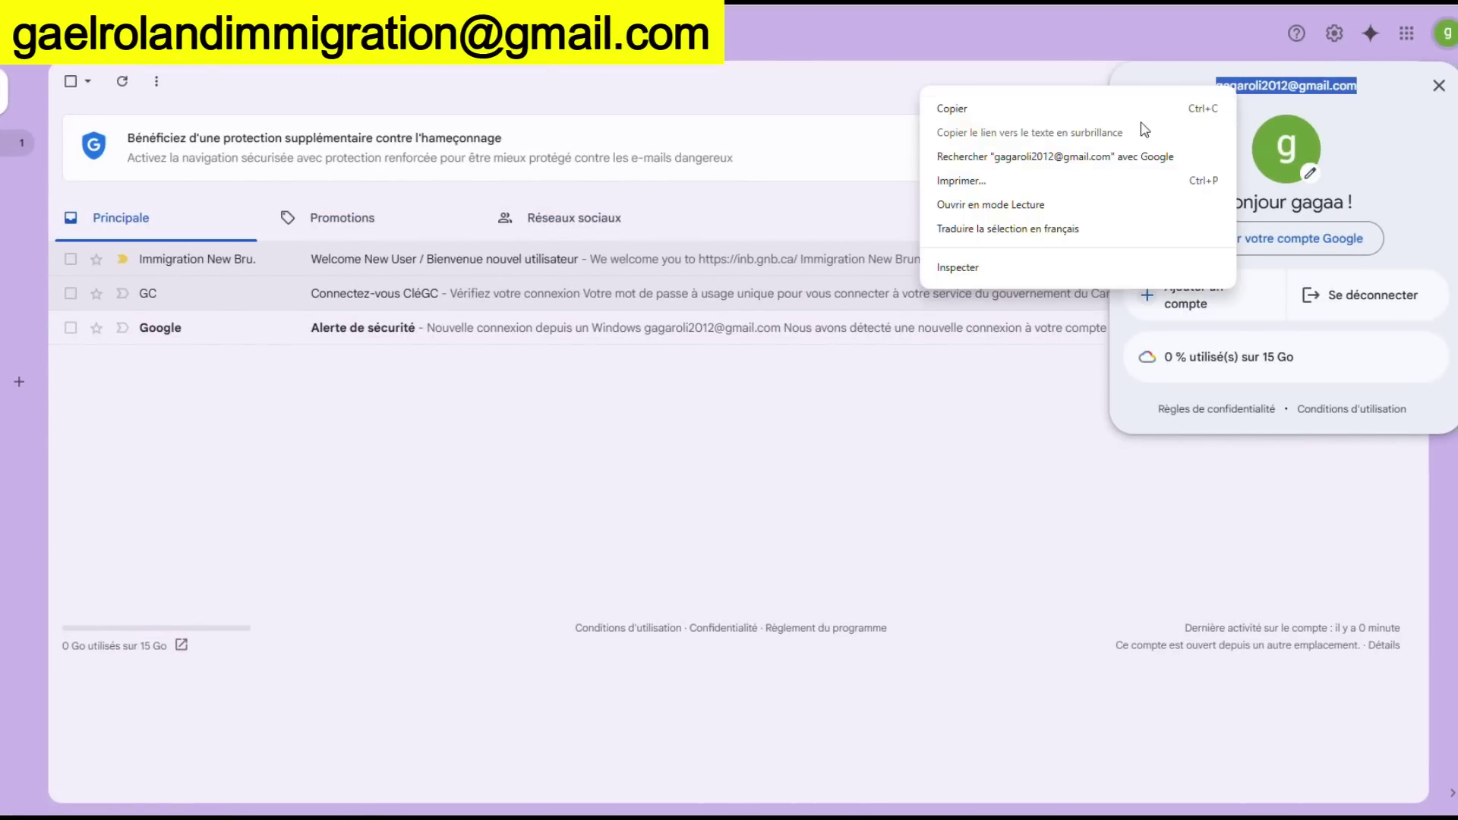
pyautogui.click(1078, 107)
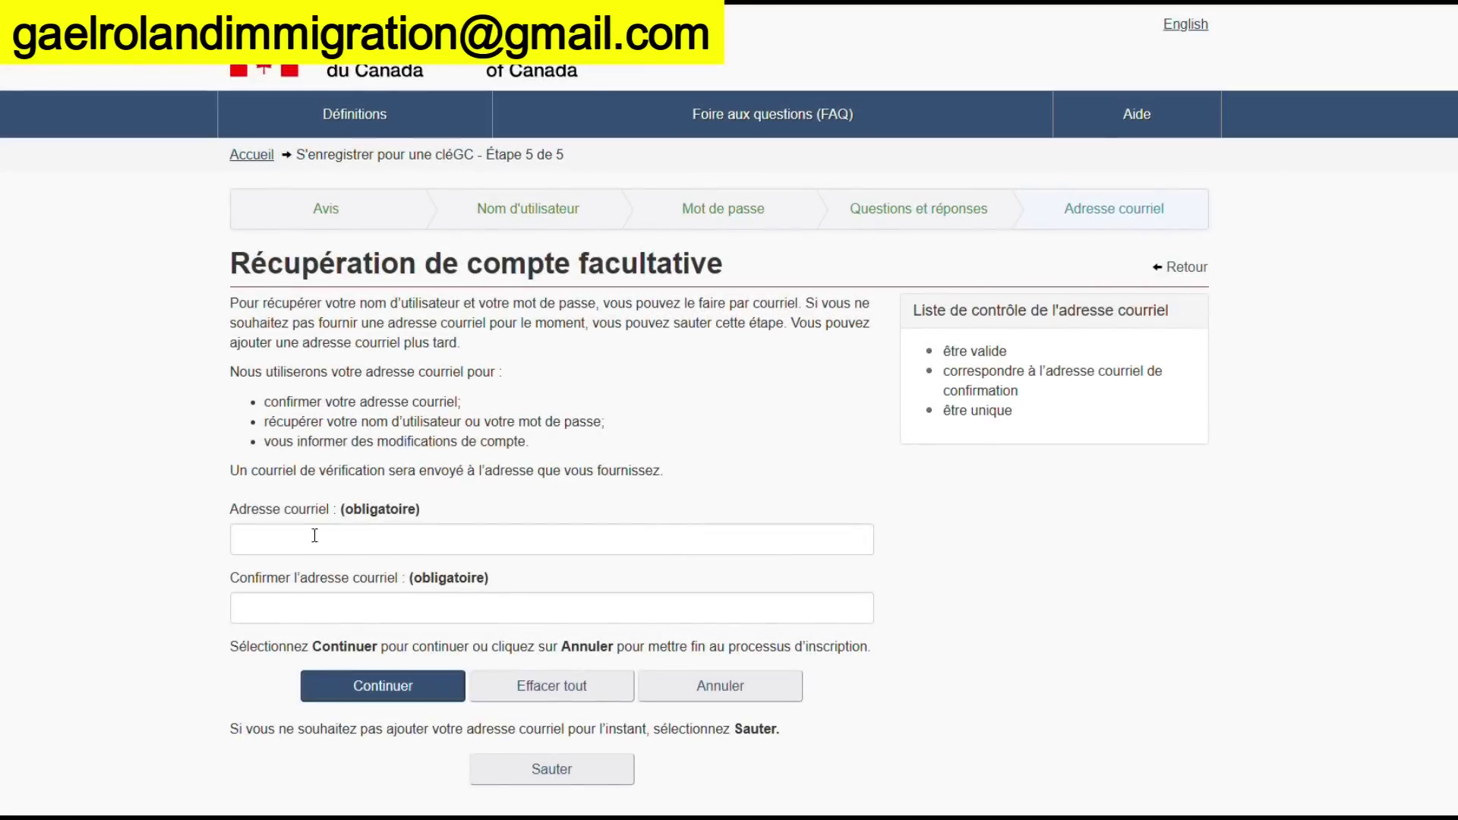
pyautogui.click(310, 541)
pyautogui.hotkey('ctrl', 'v')
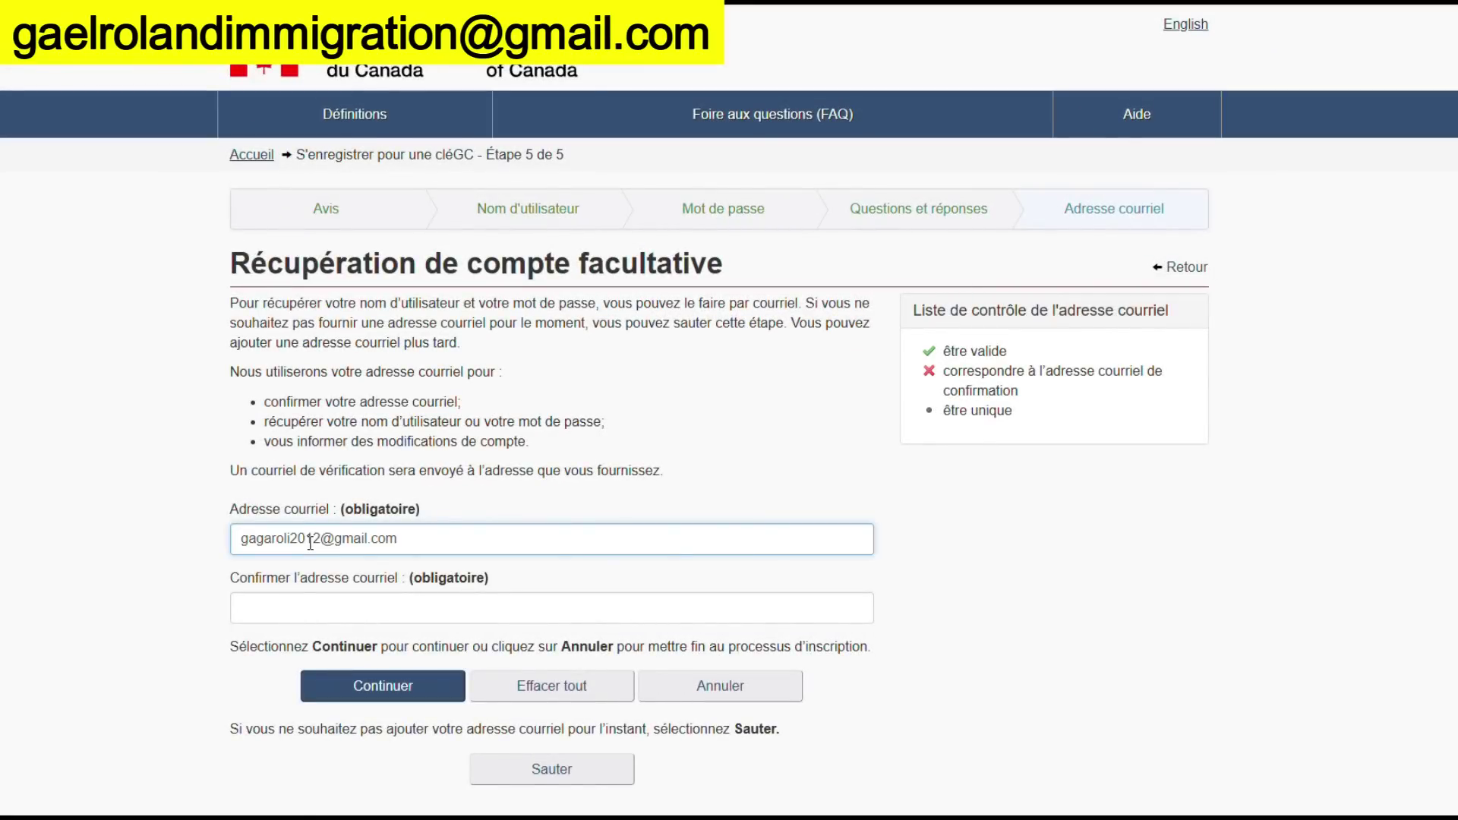
# Paste the address into the confirmation field and finish the GCKey registration
pyautogui.click(278, 605)
pyautogui.hotkey('ctrl', 'v')
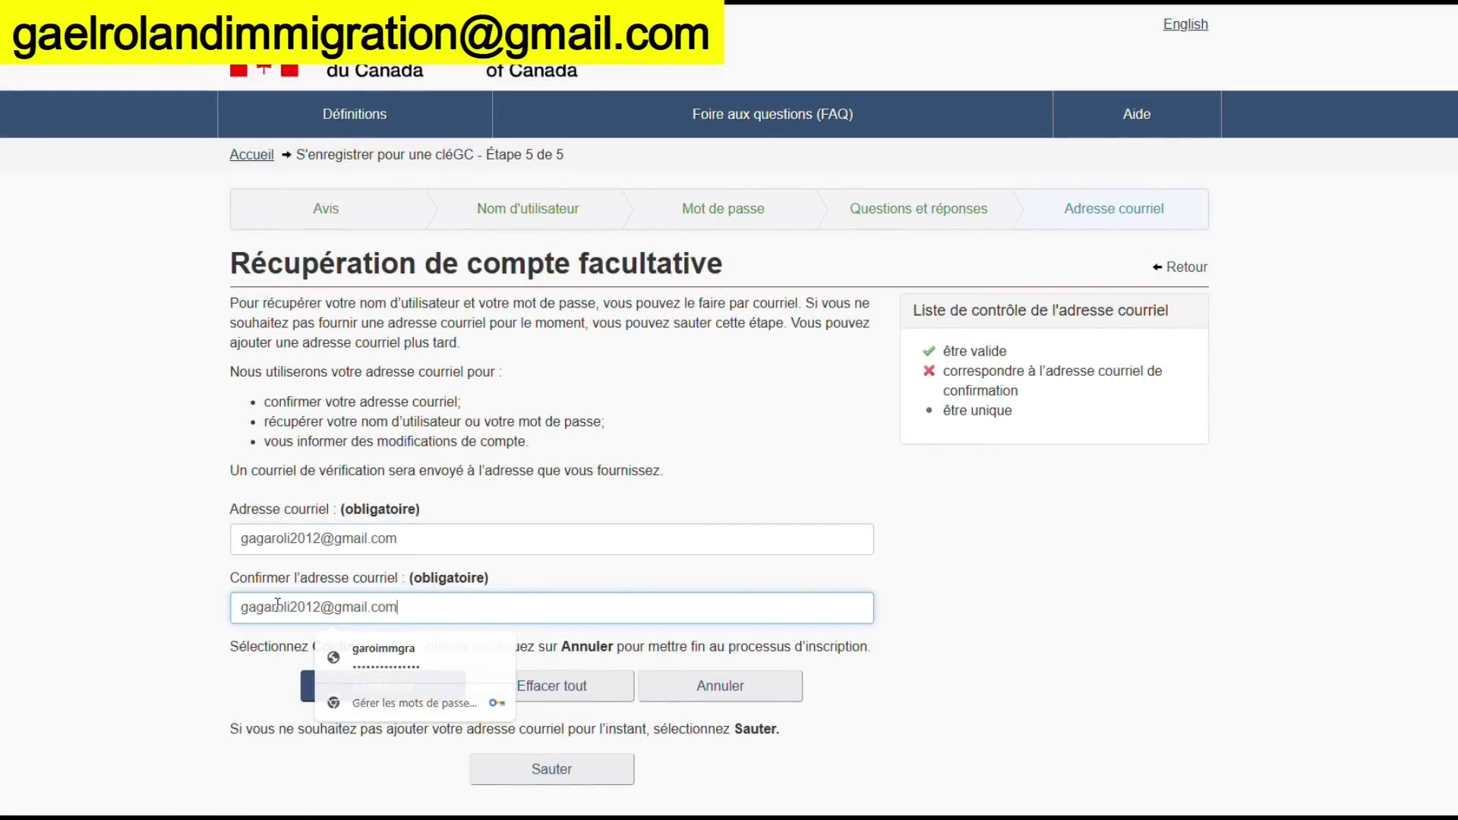
pyautogui.click(345, 685)
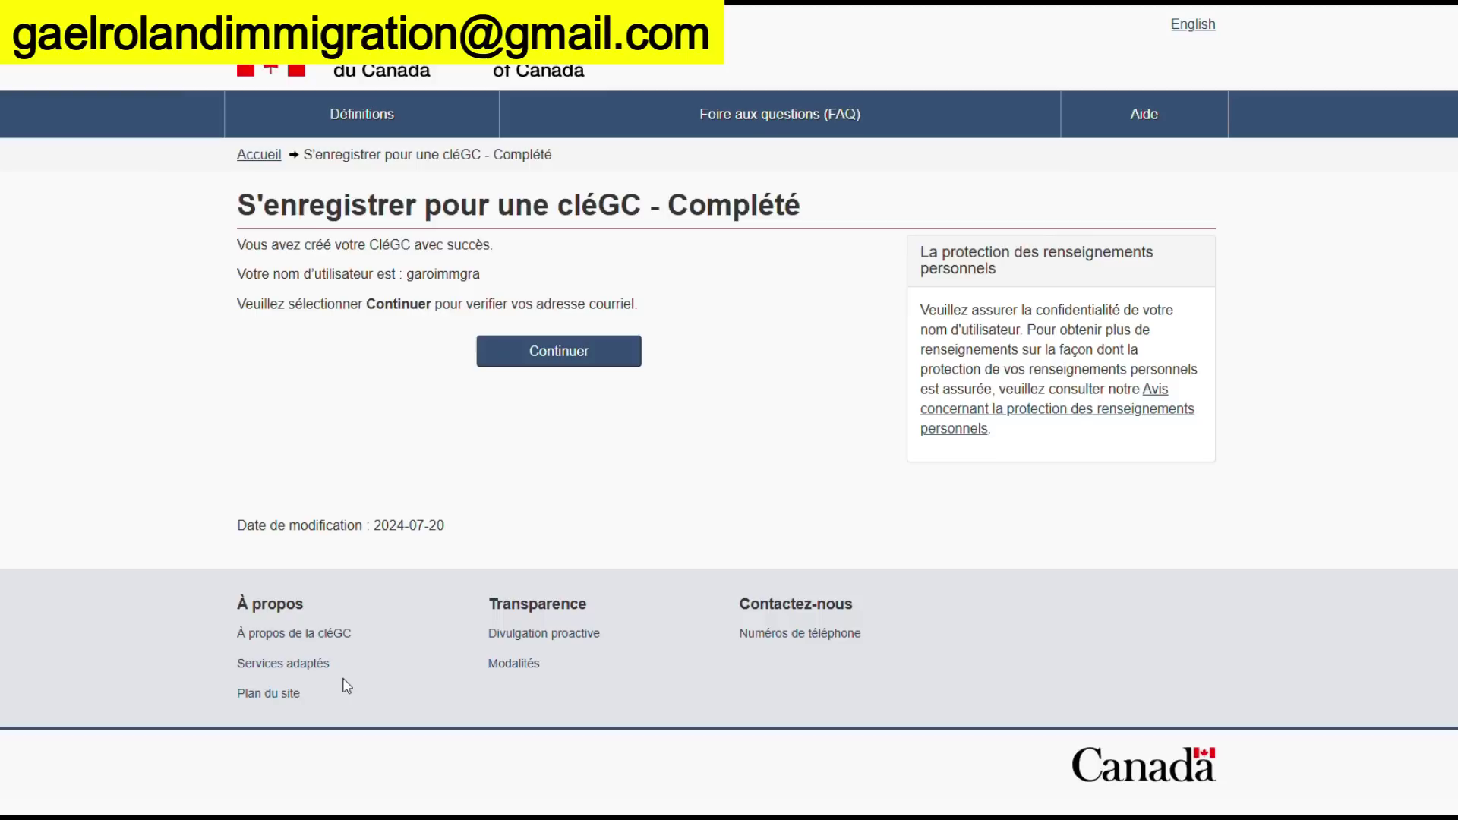
pyautogui.click(570, 356)
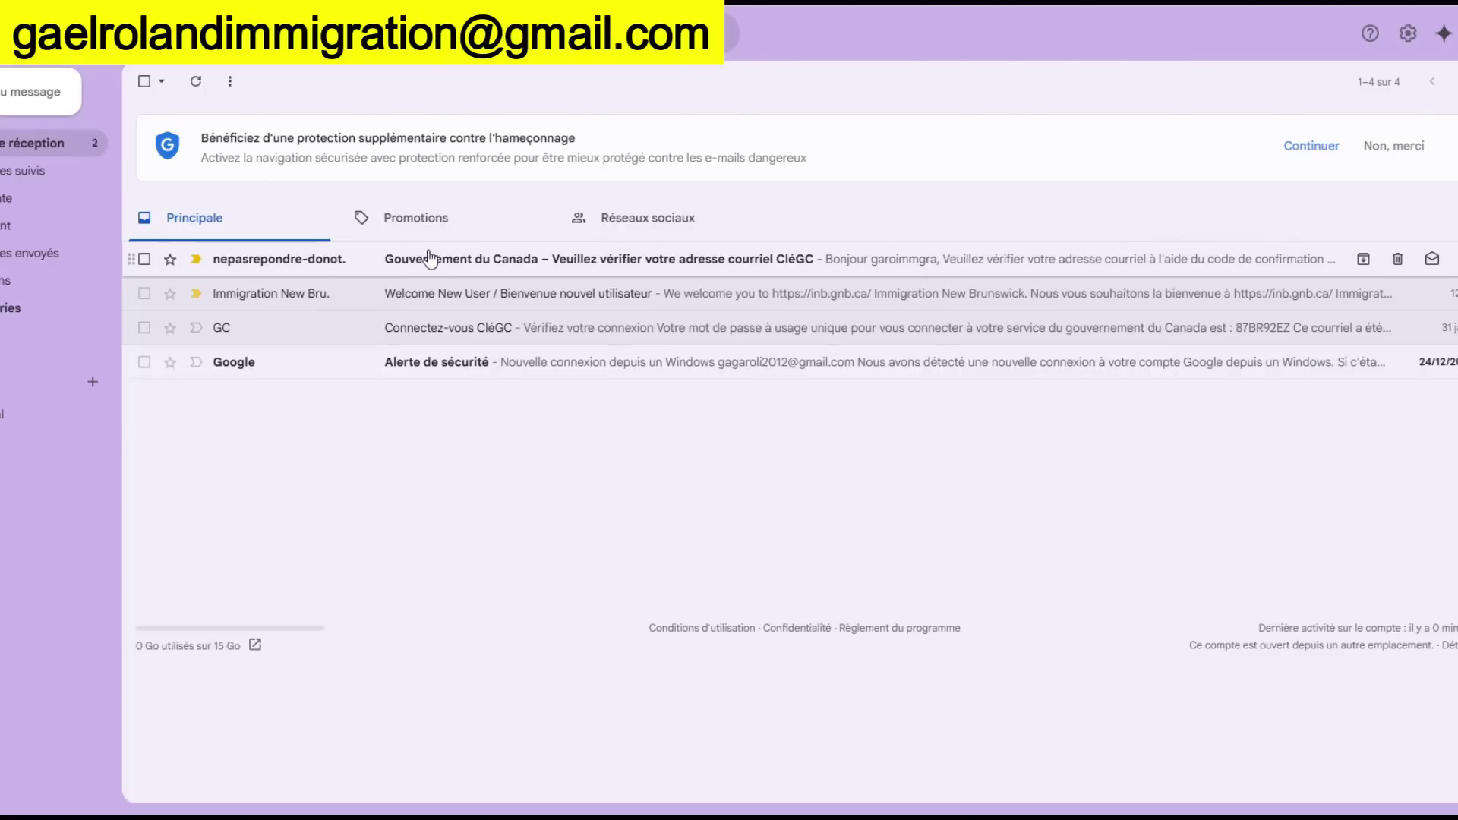
# Copy the code from the Government of Canada e-mail into GCKey's confirmation code field
pyautogui.click(426, 249)
pyautogui.moveTo(928, 653); pyautogui.dragTo(734, 657)
pyautogui.hotkey('ctrl', 'c')
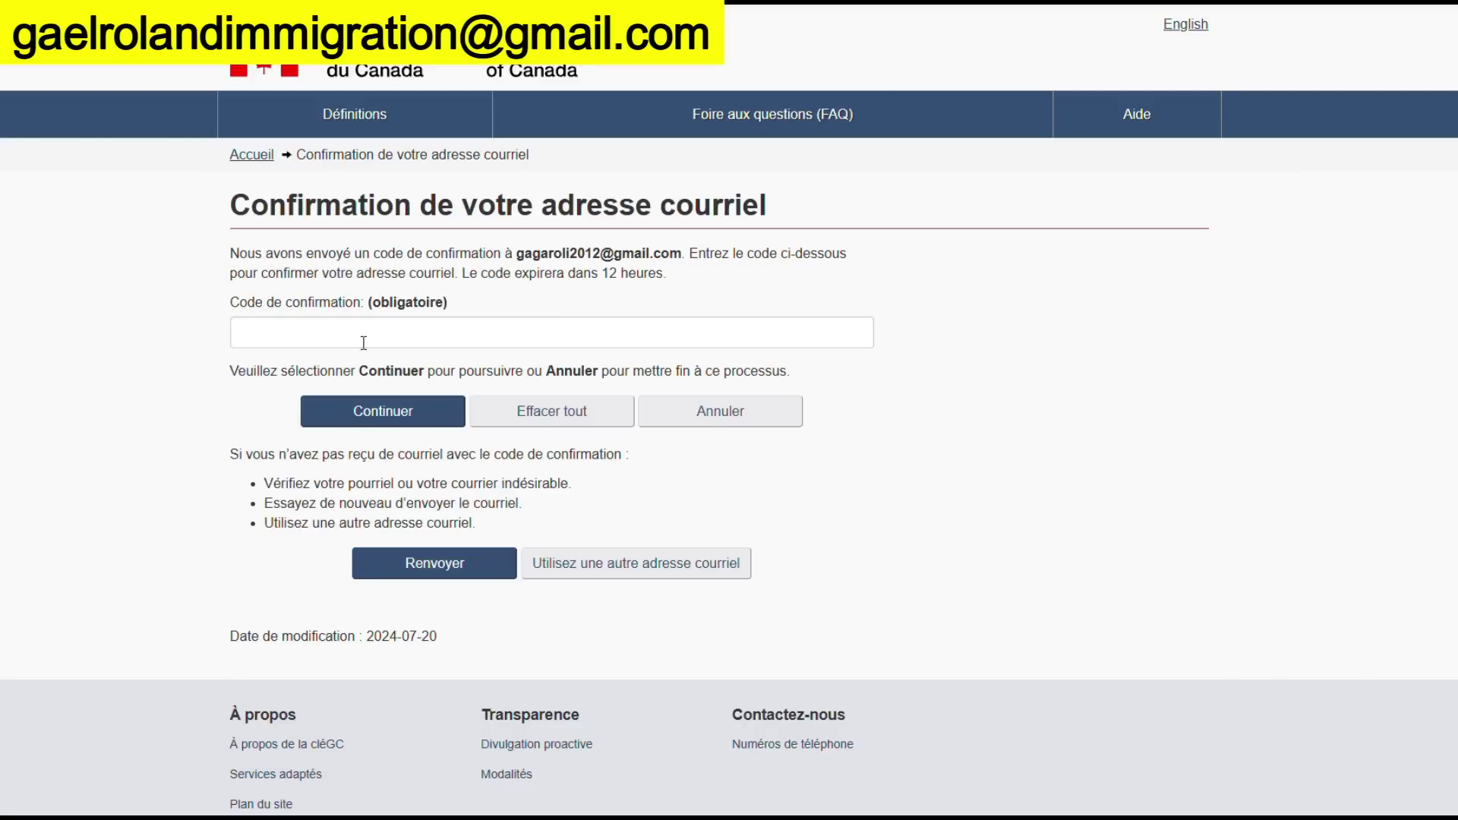
pyautogui.click(365, 342)
pyautogui.hotkey('ctrl', 'v')
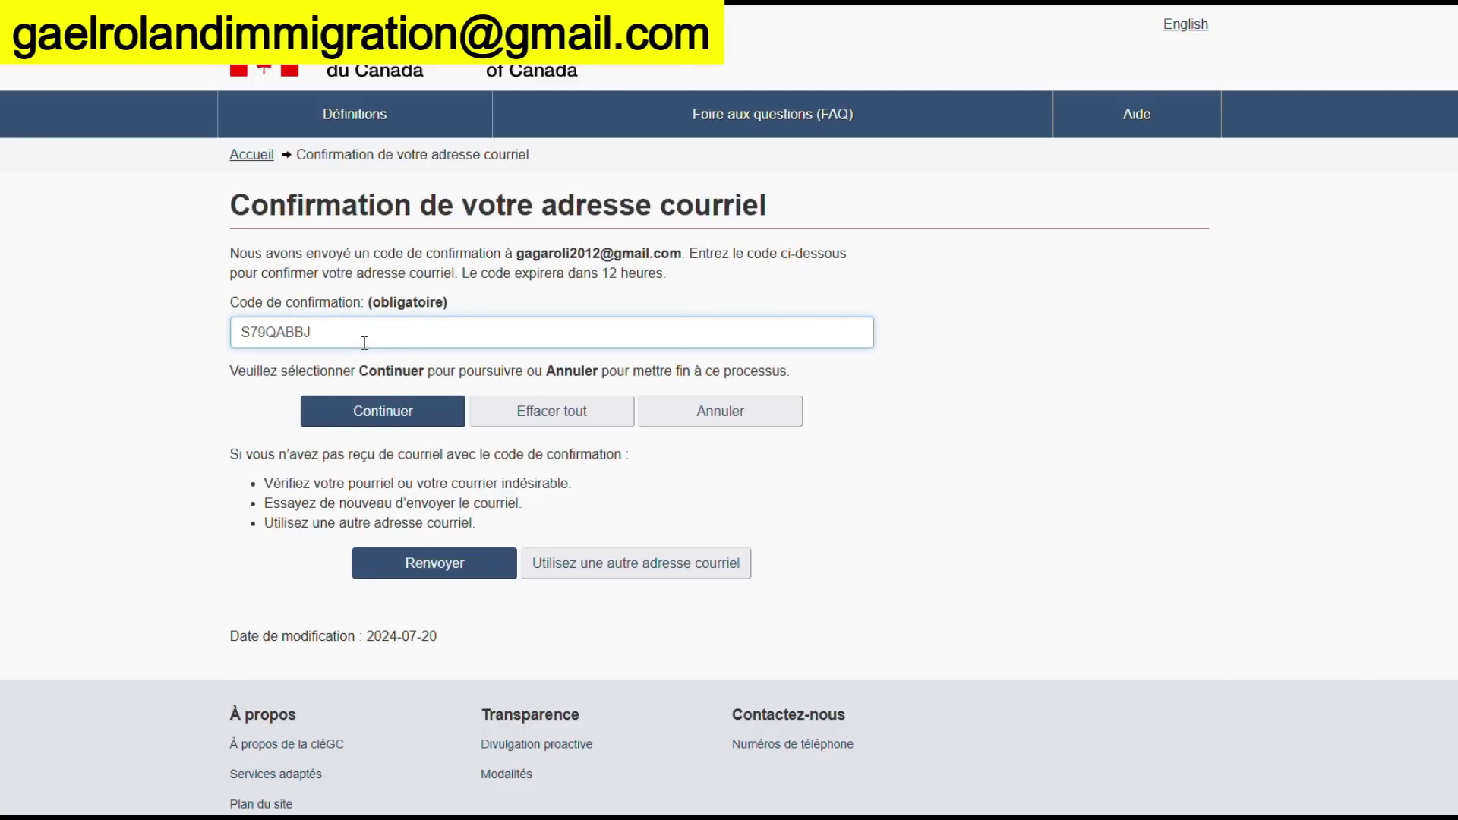
# Submit the confirmation code and proceed through the welcome page to two-factor setup
pyautogui.click(355, 416)
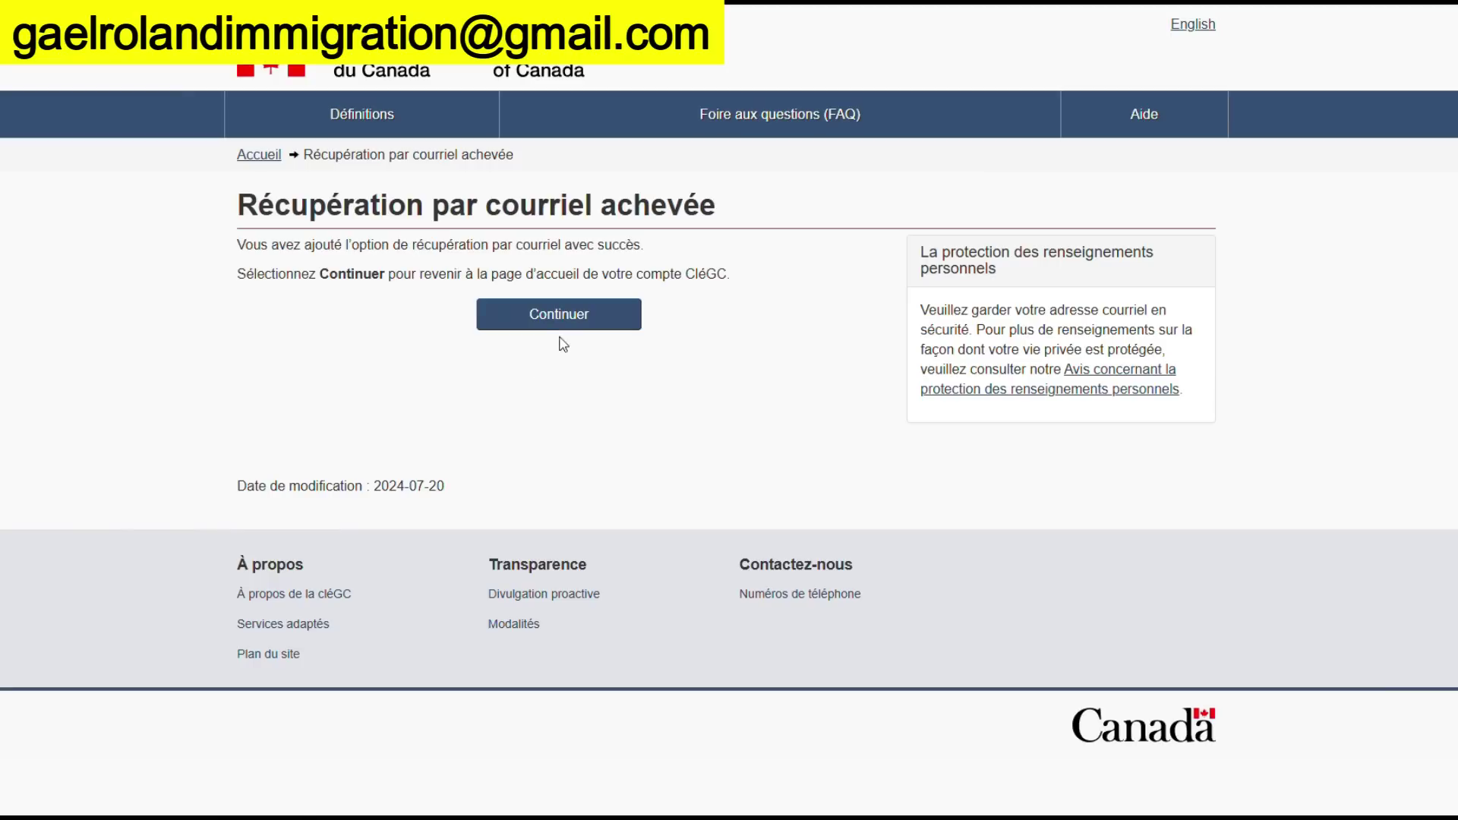
pyautogui.click(580, 325)
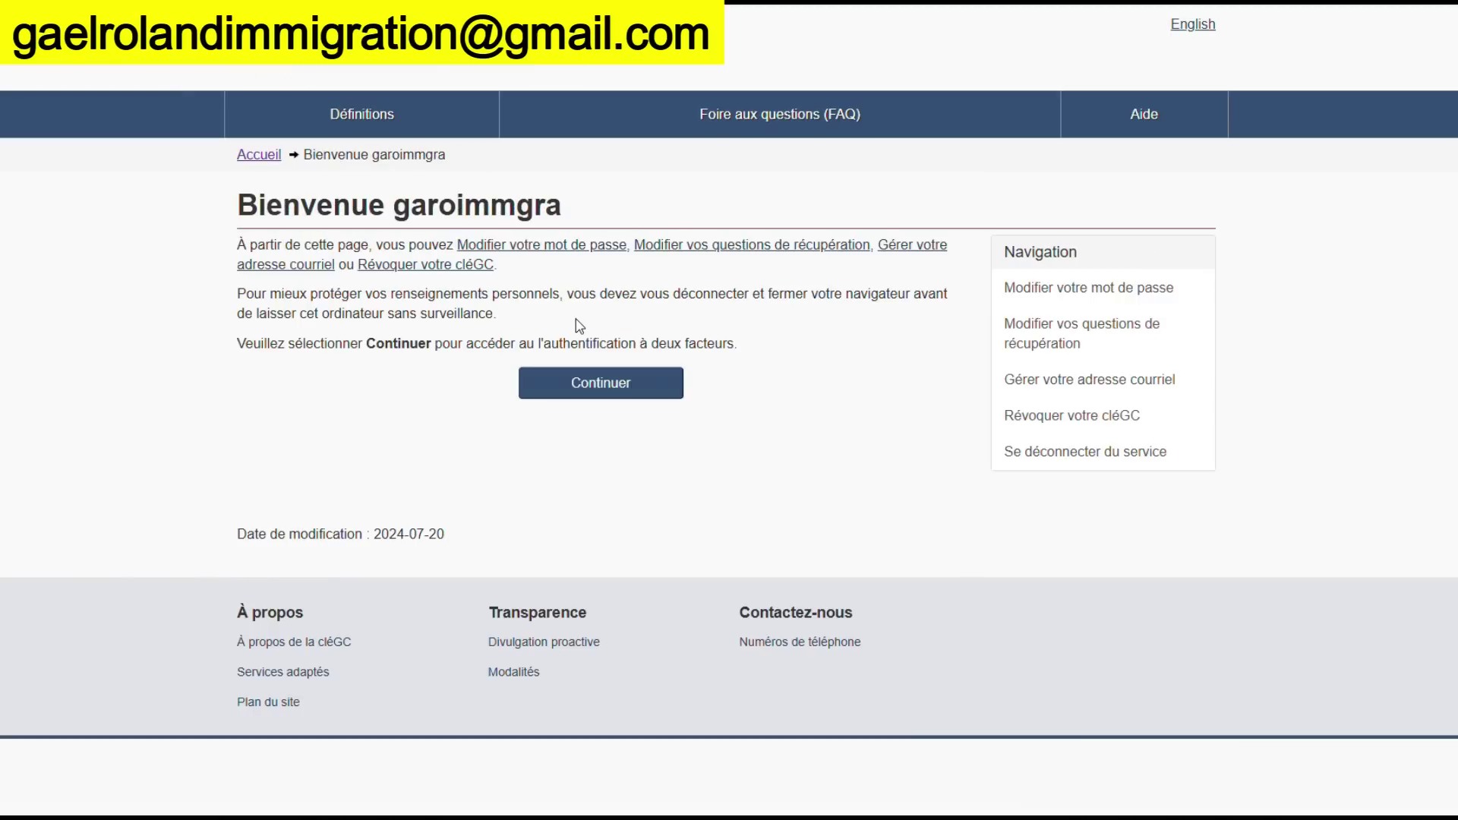
pyautogui.click(586, 392)
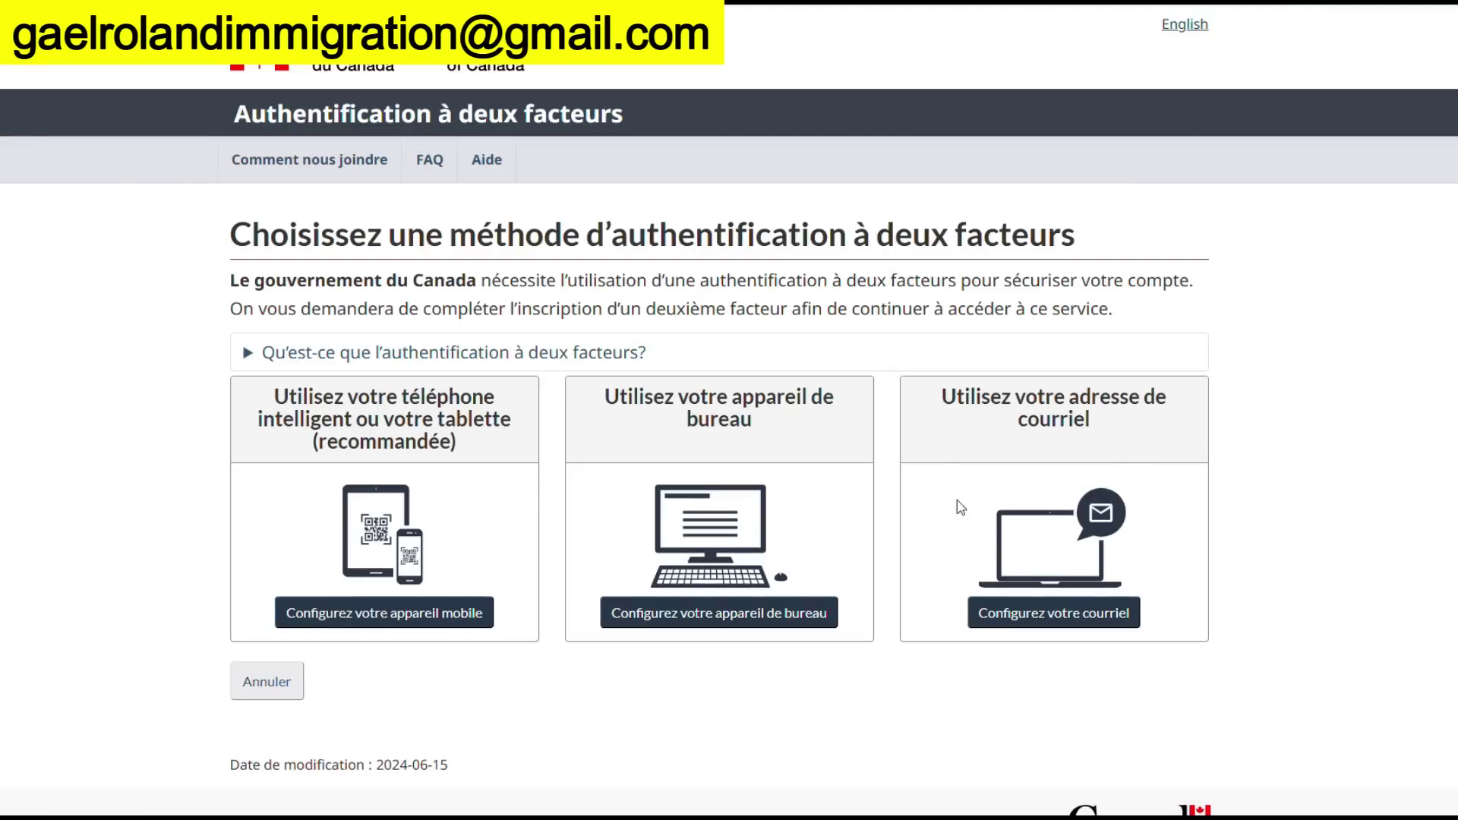
# Choose e-mail as the two-factor method and accept its terms of use
pyautogui.scroll(-1, 1321, 319)
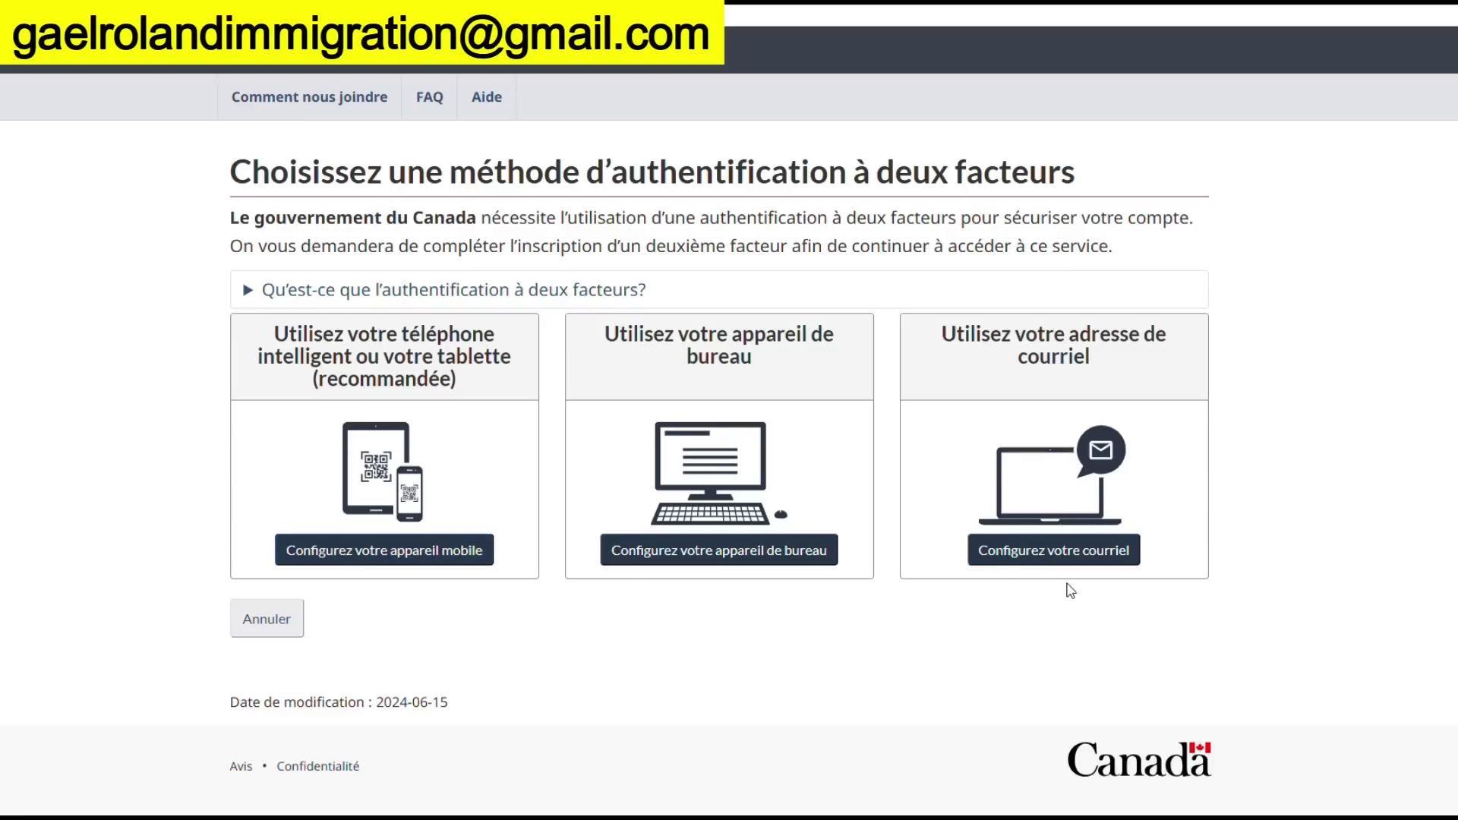
pyautogui.click(1067, 551)
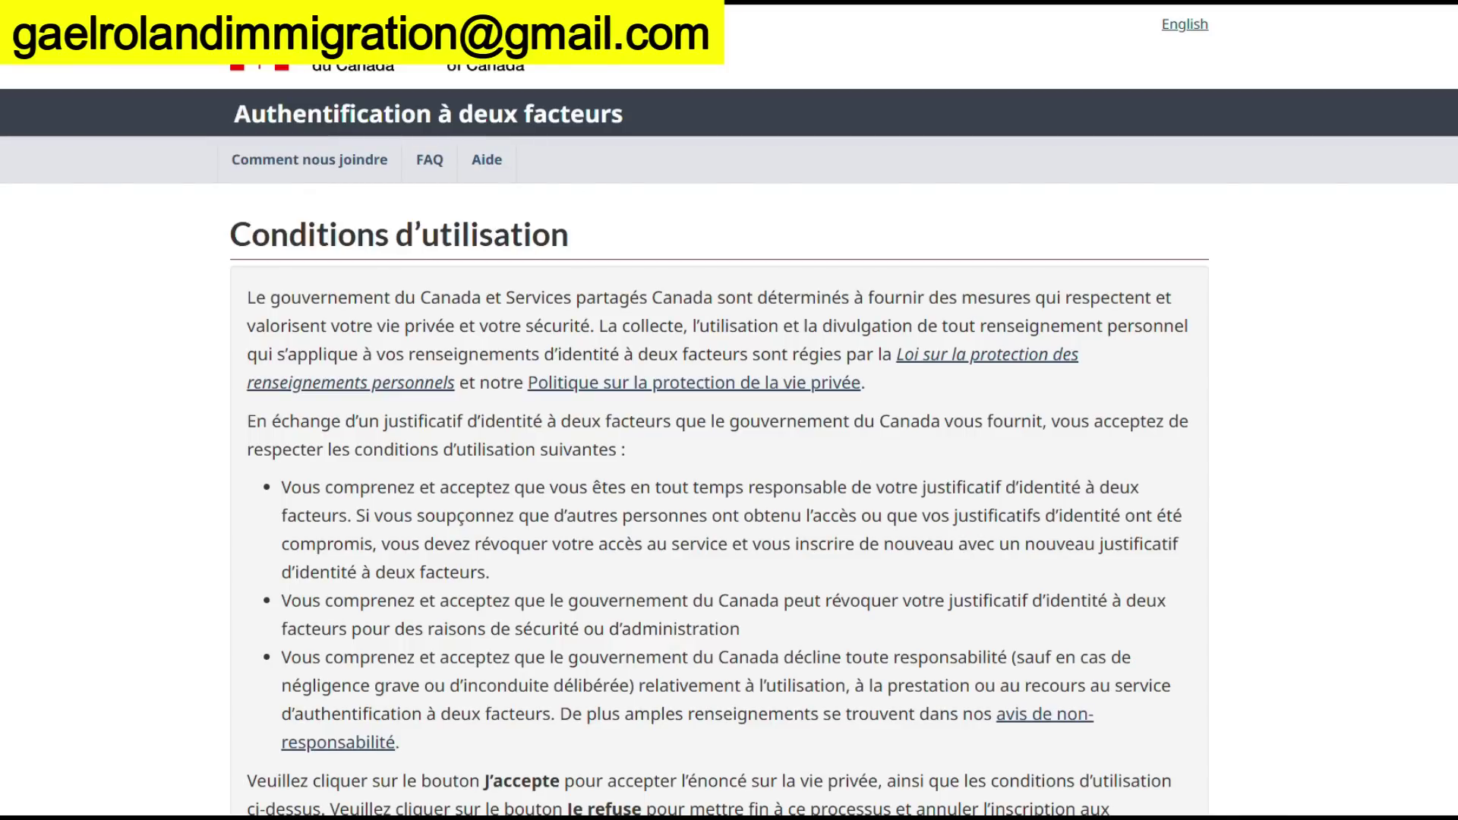
pyautogui.scroll(-4, 328, 582)
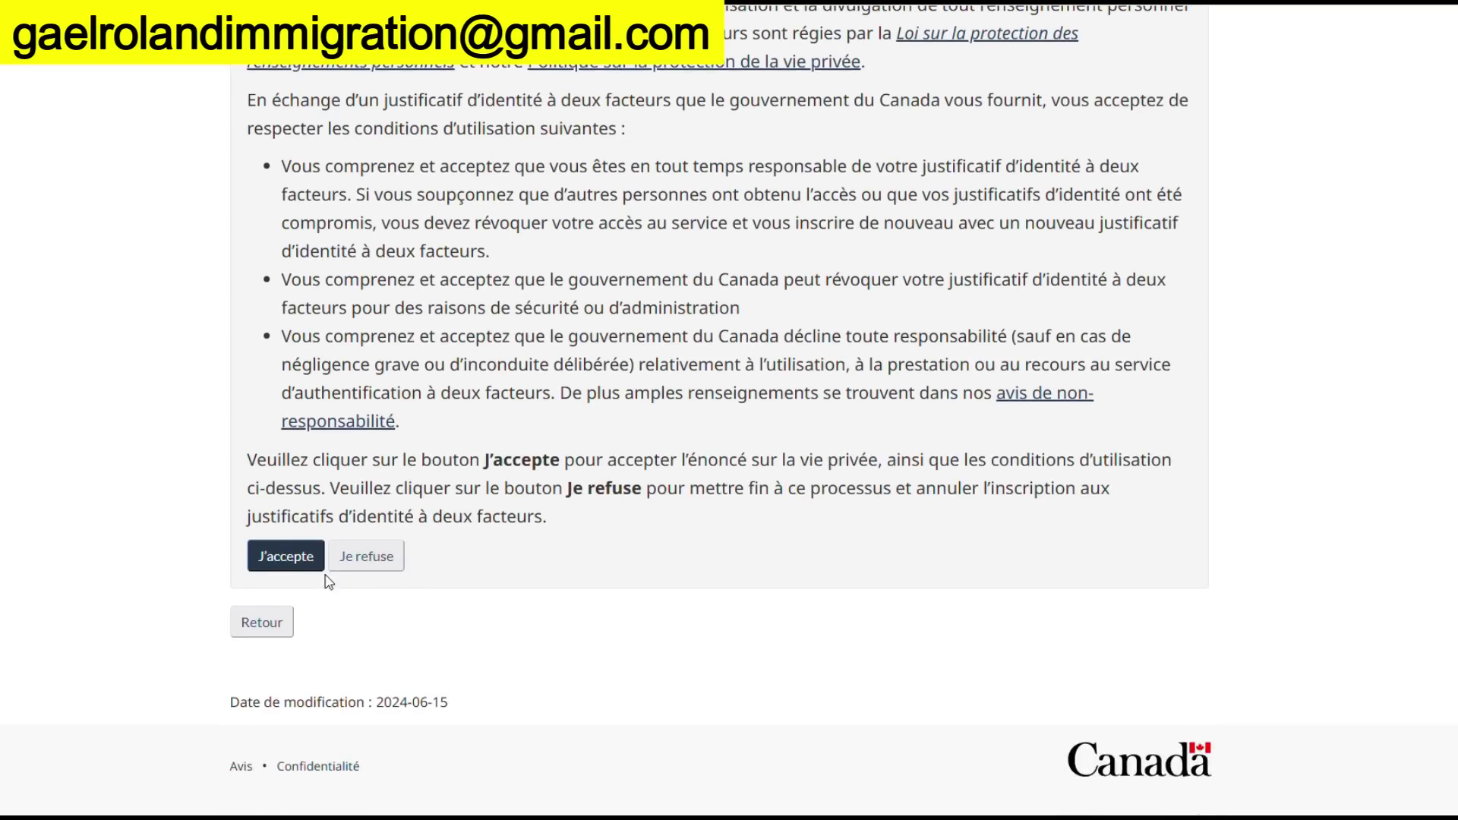
pyautogui.click(293, 559)
pyautogui.click(349, 425)
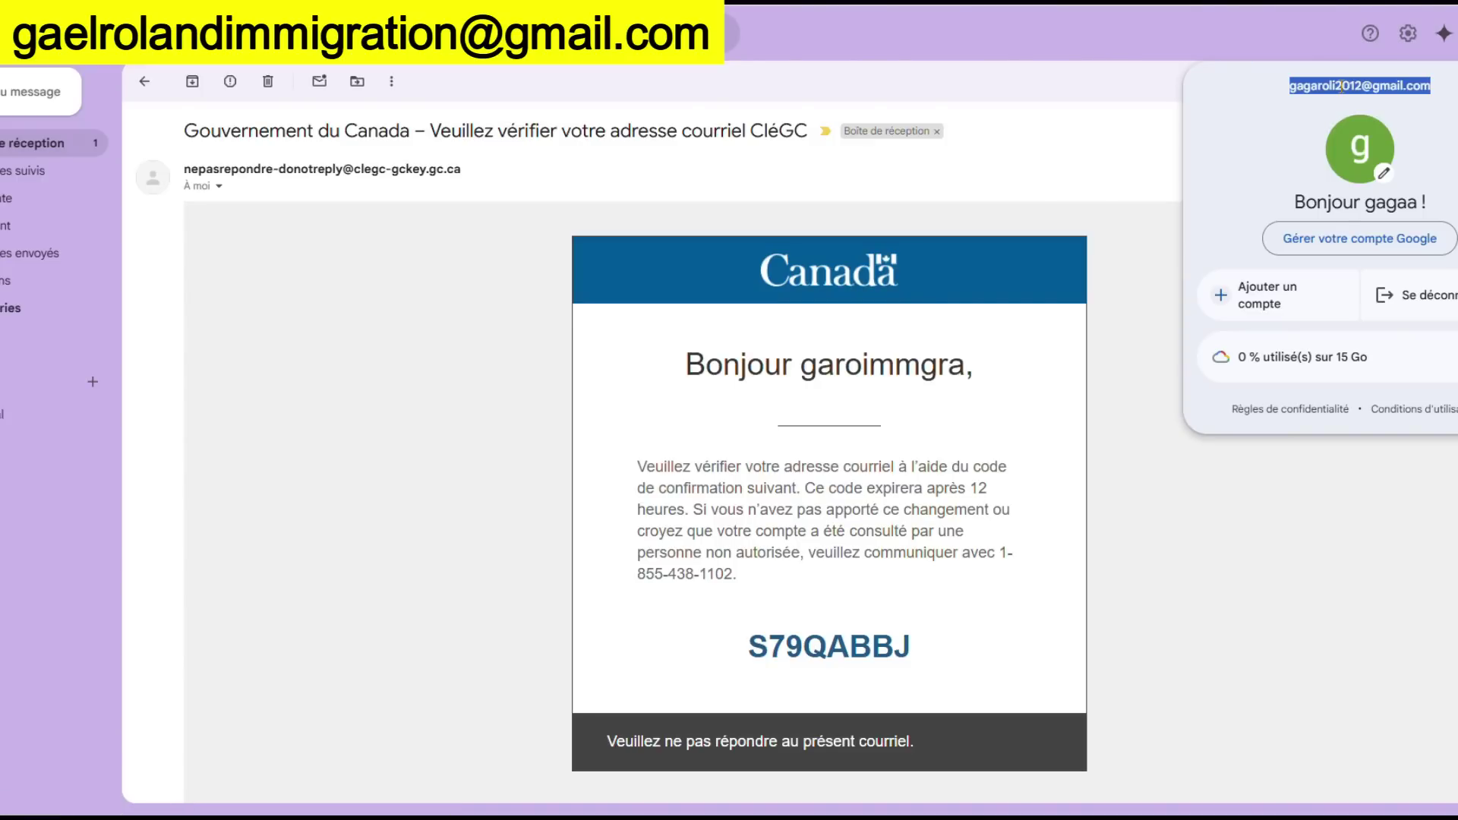
# Copy the Gmail account address into GCKey's two-factor e-mail field and submit it to request a one-time code
pyautogui.rightClick(1338, 87)
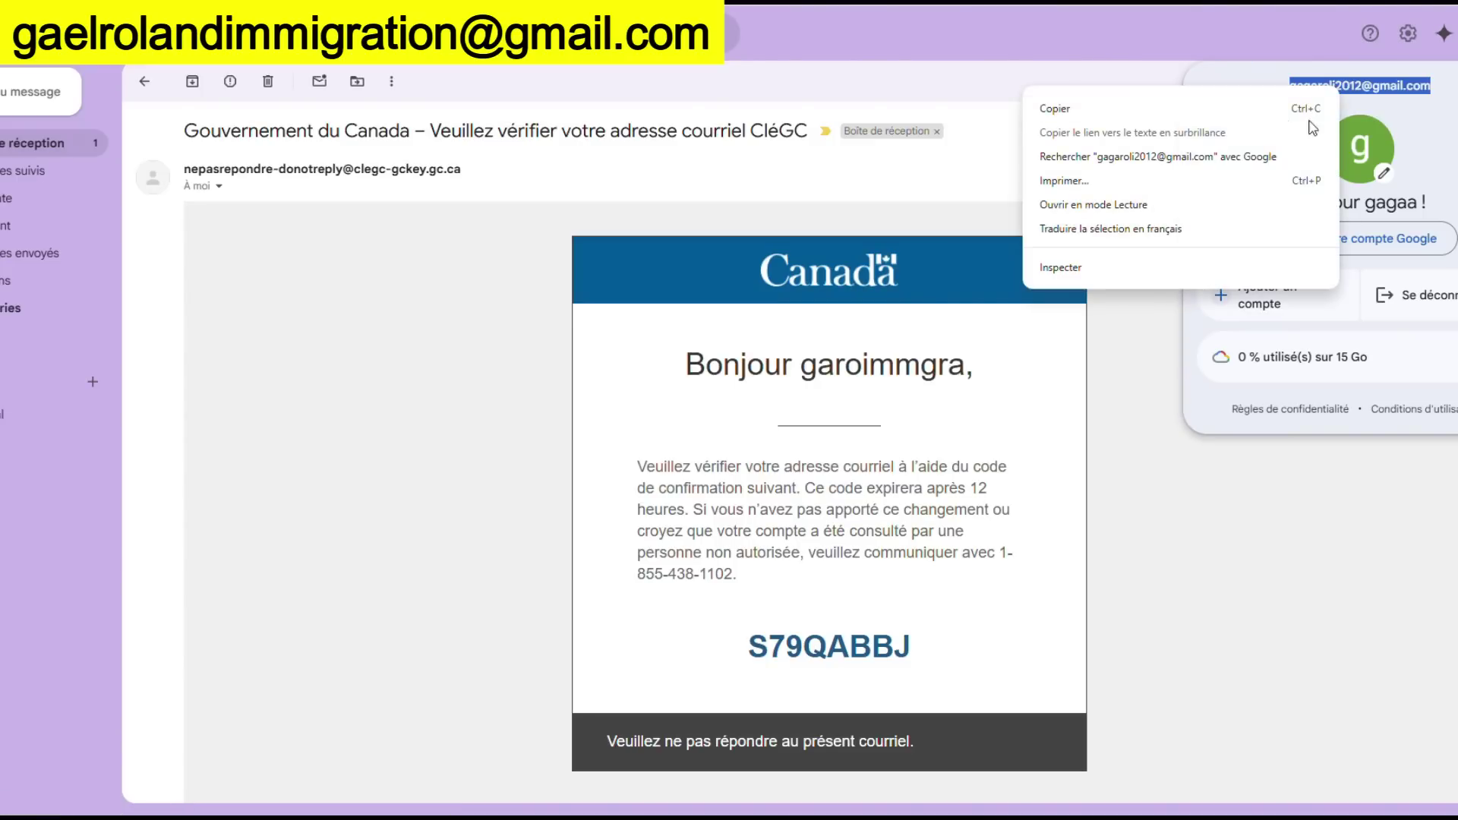
pyautogui.click(1214, 111)
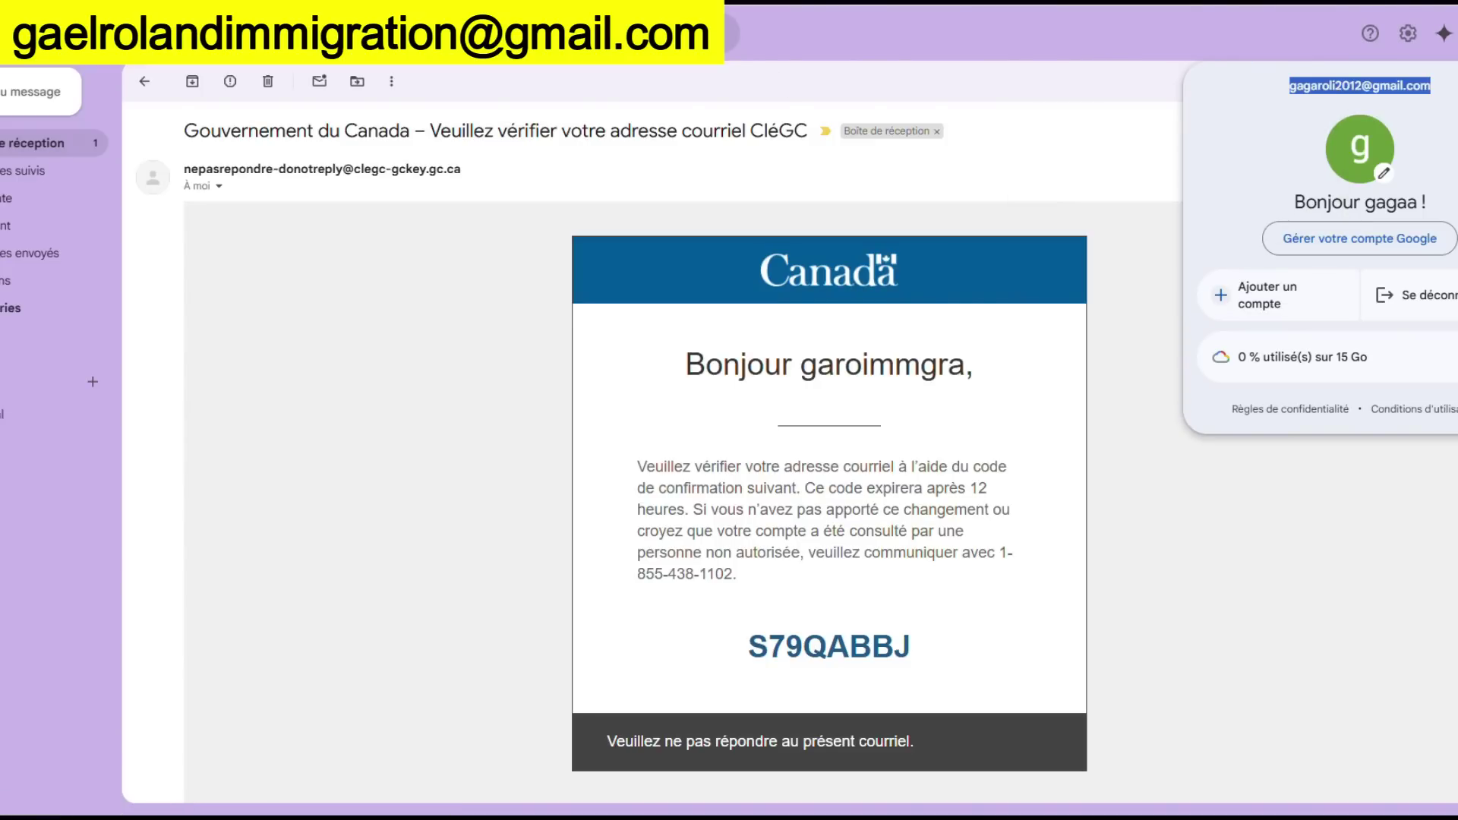
pyautogui.click(311, 415)
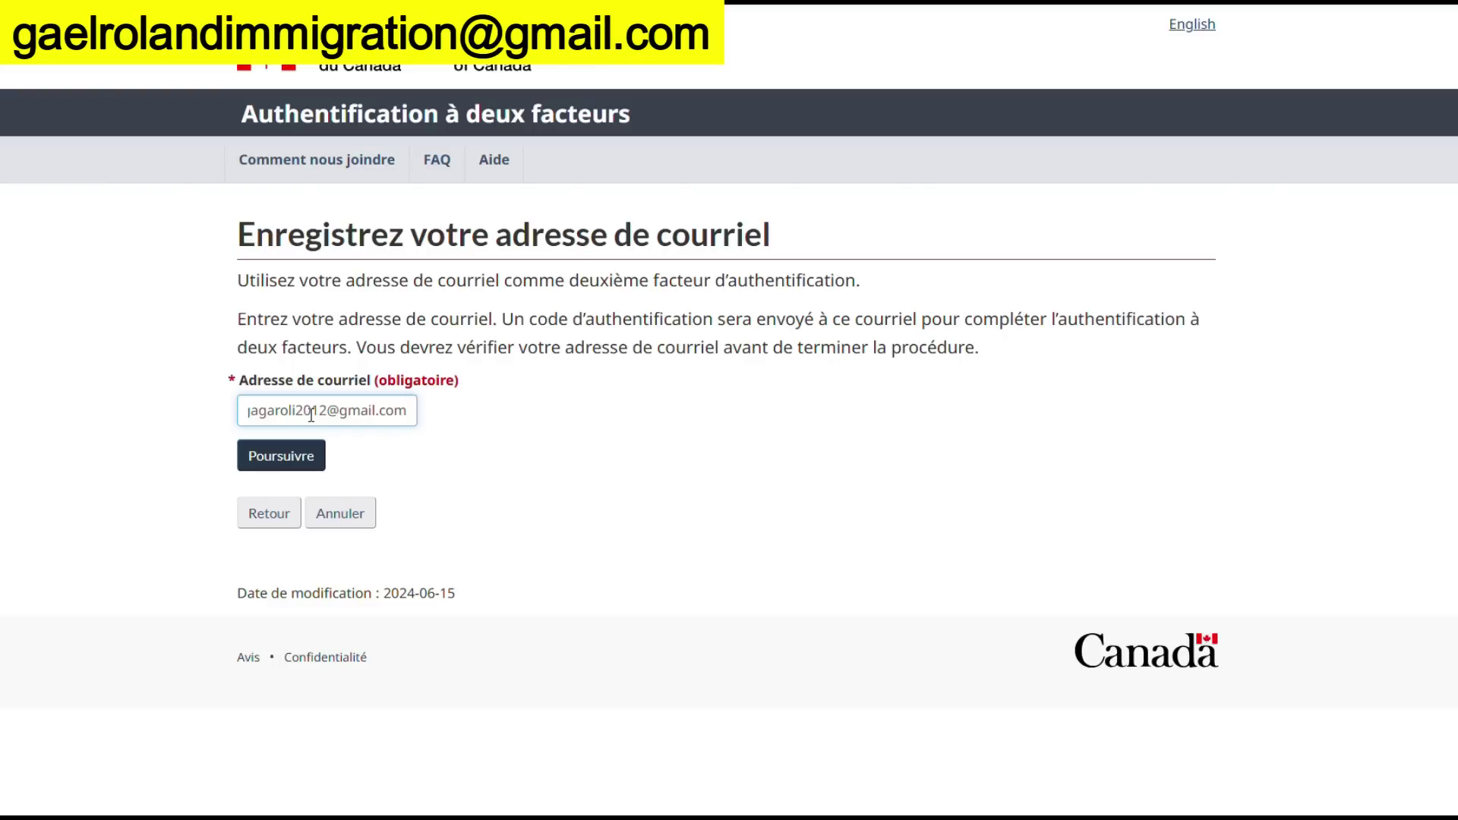
pyautogui.click(282, 460)
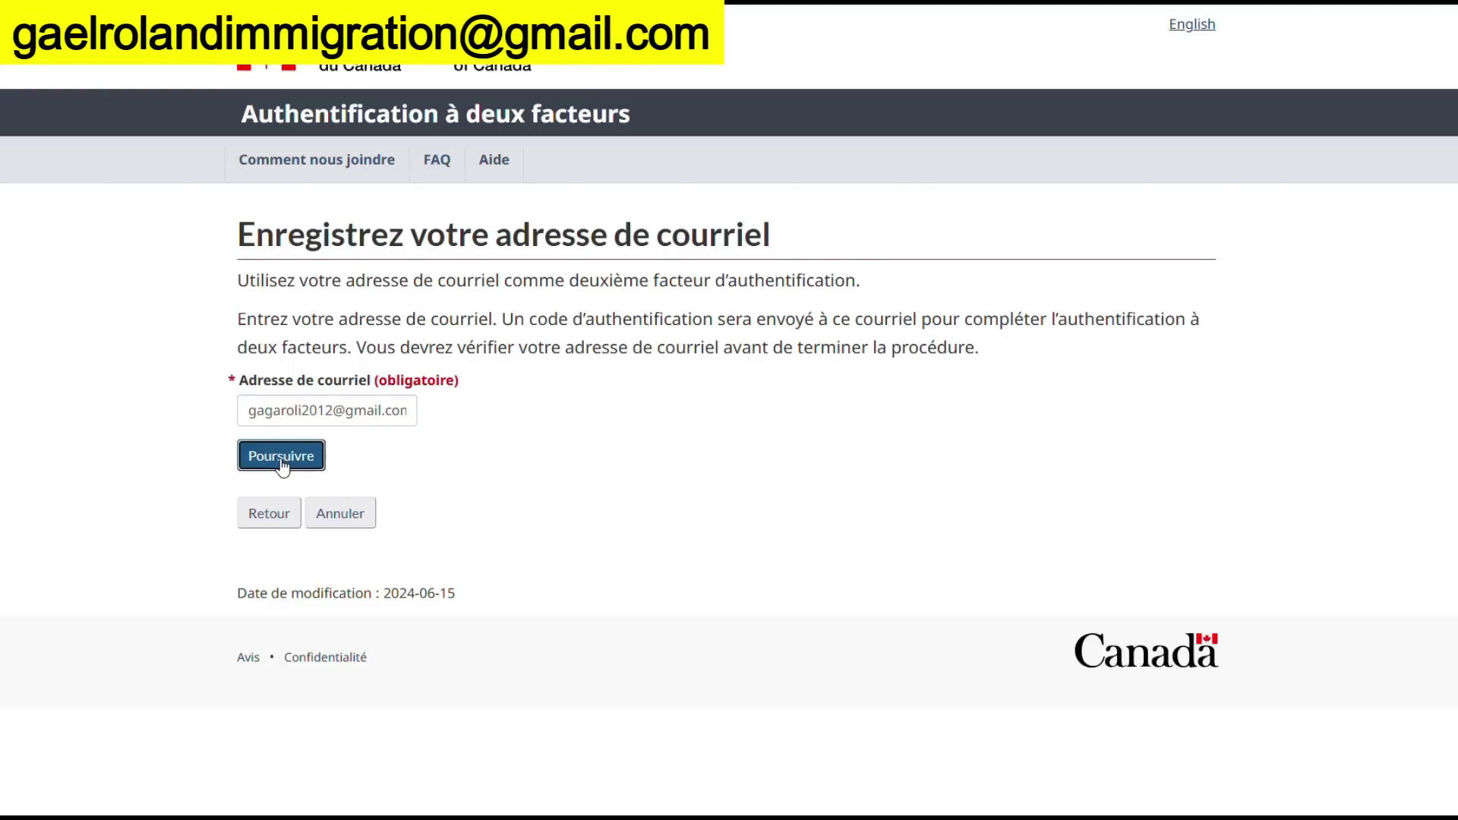
pyautogui.click(355, 462)
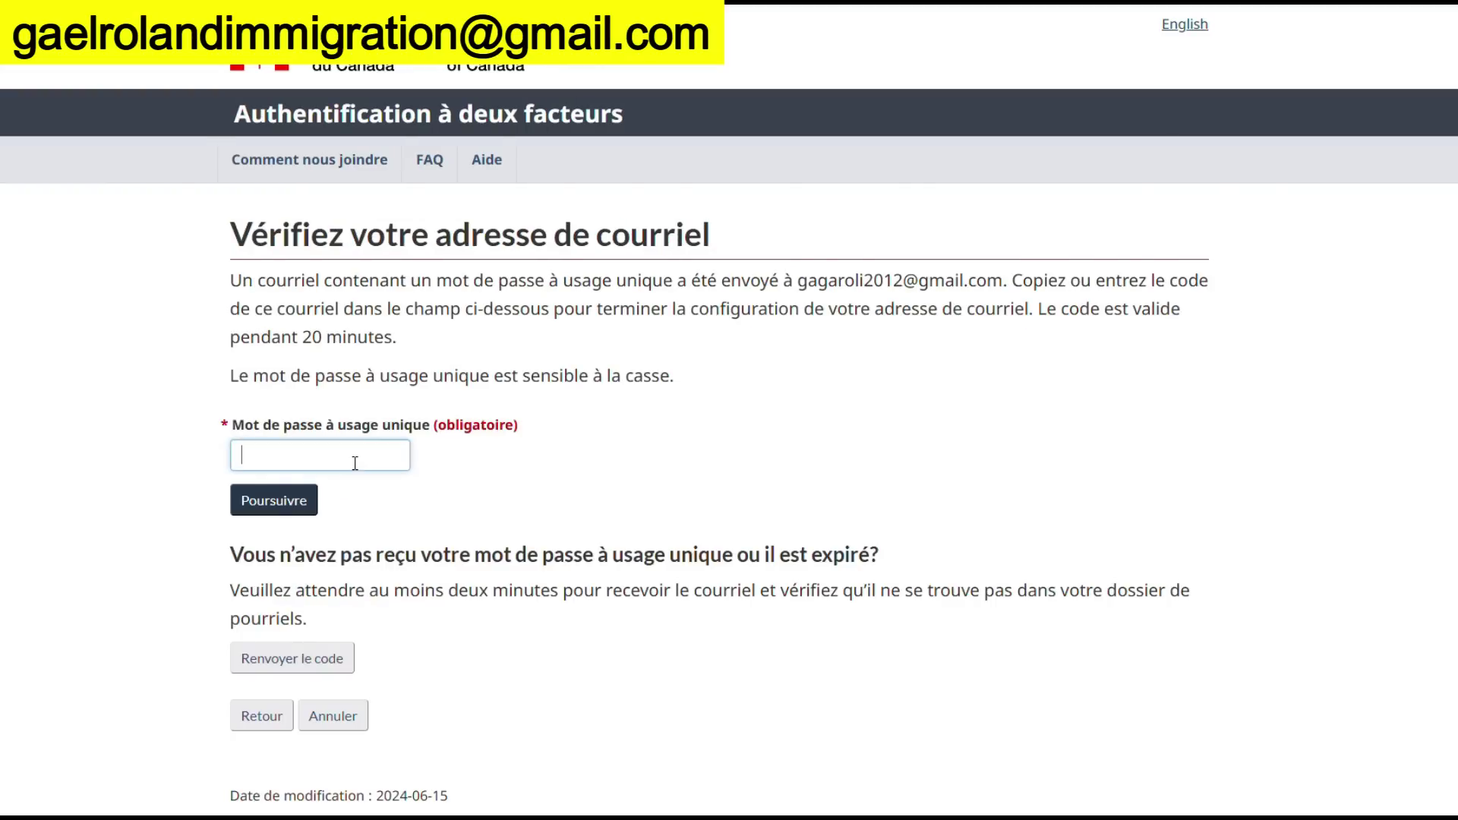
pyautogui.hotkey('ctrl', 'Tab')
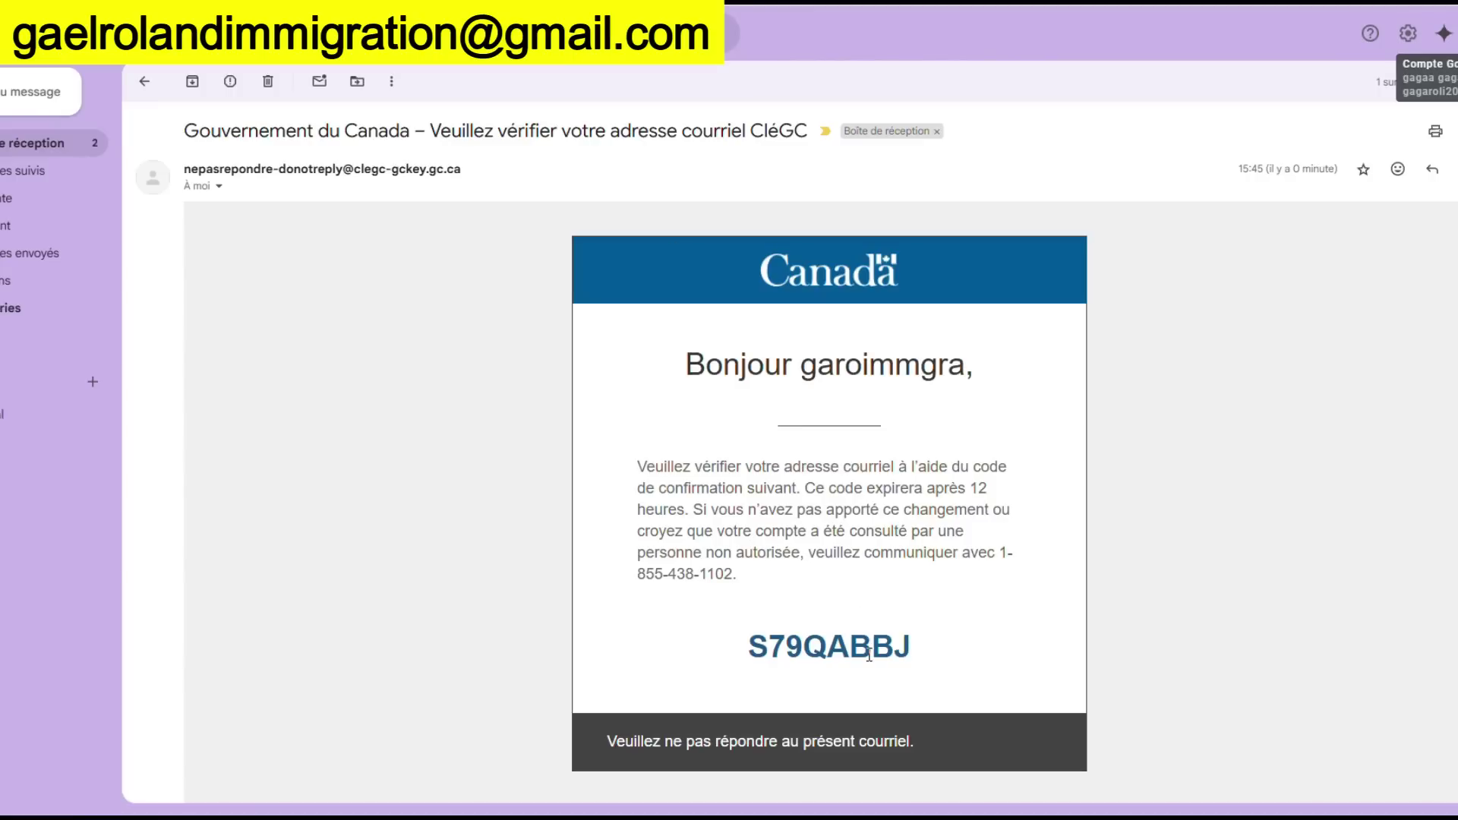
# Copy the one-time code from the newer Connectez-vous CléGC message in Gmail
pyautogui.moveTo(905, 646); pyautogui.dragTo(687, 631)
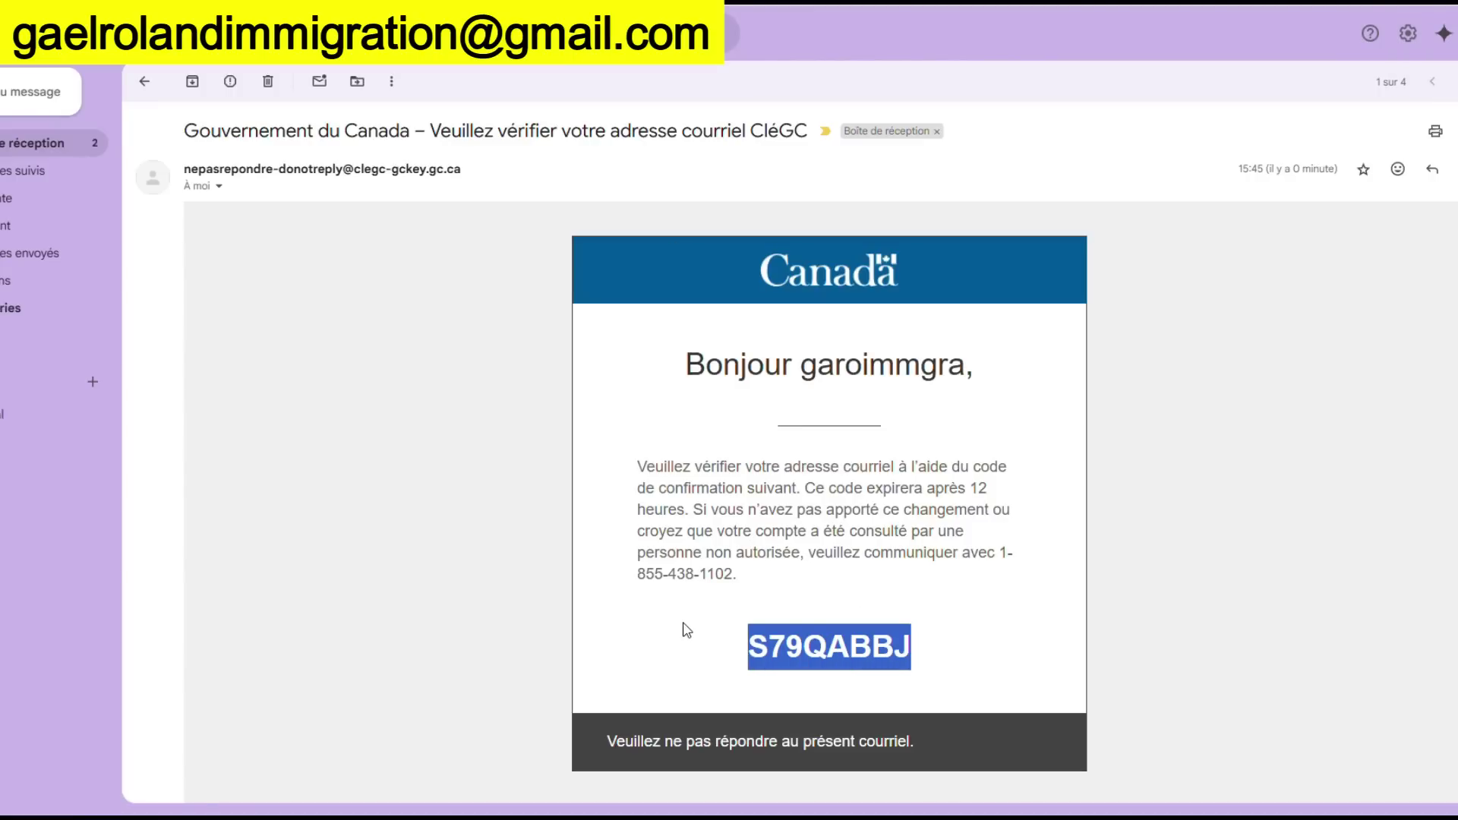
pyautogui.rightClick(806, 638)
pyautogui.click(195, 397)
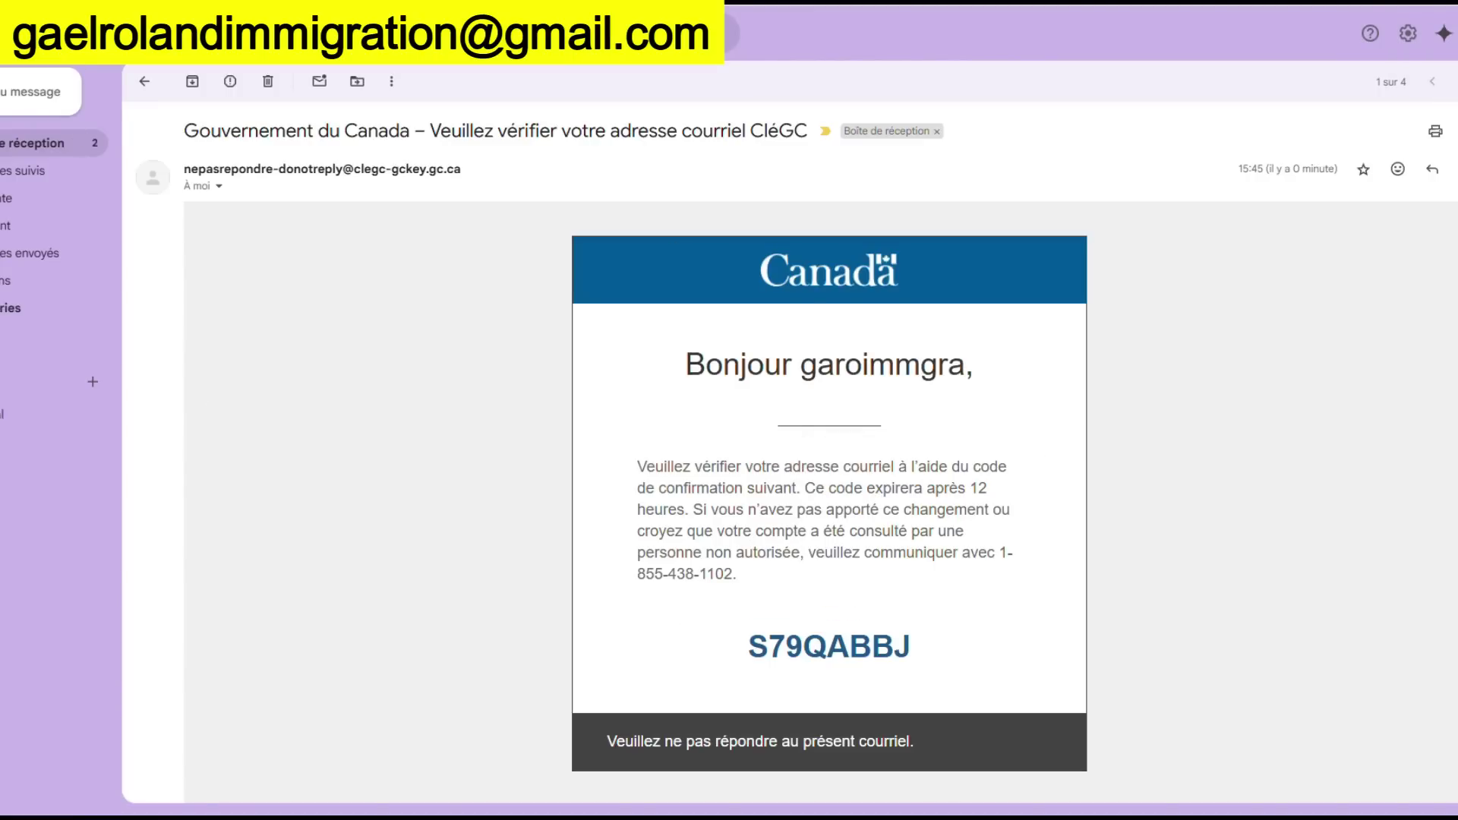
pyautogui.click(140, 85)
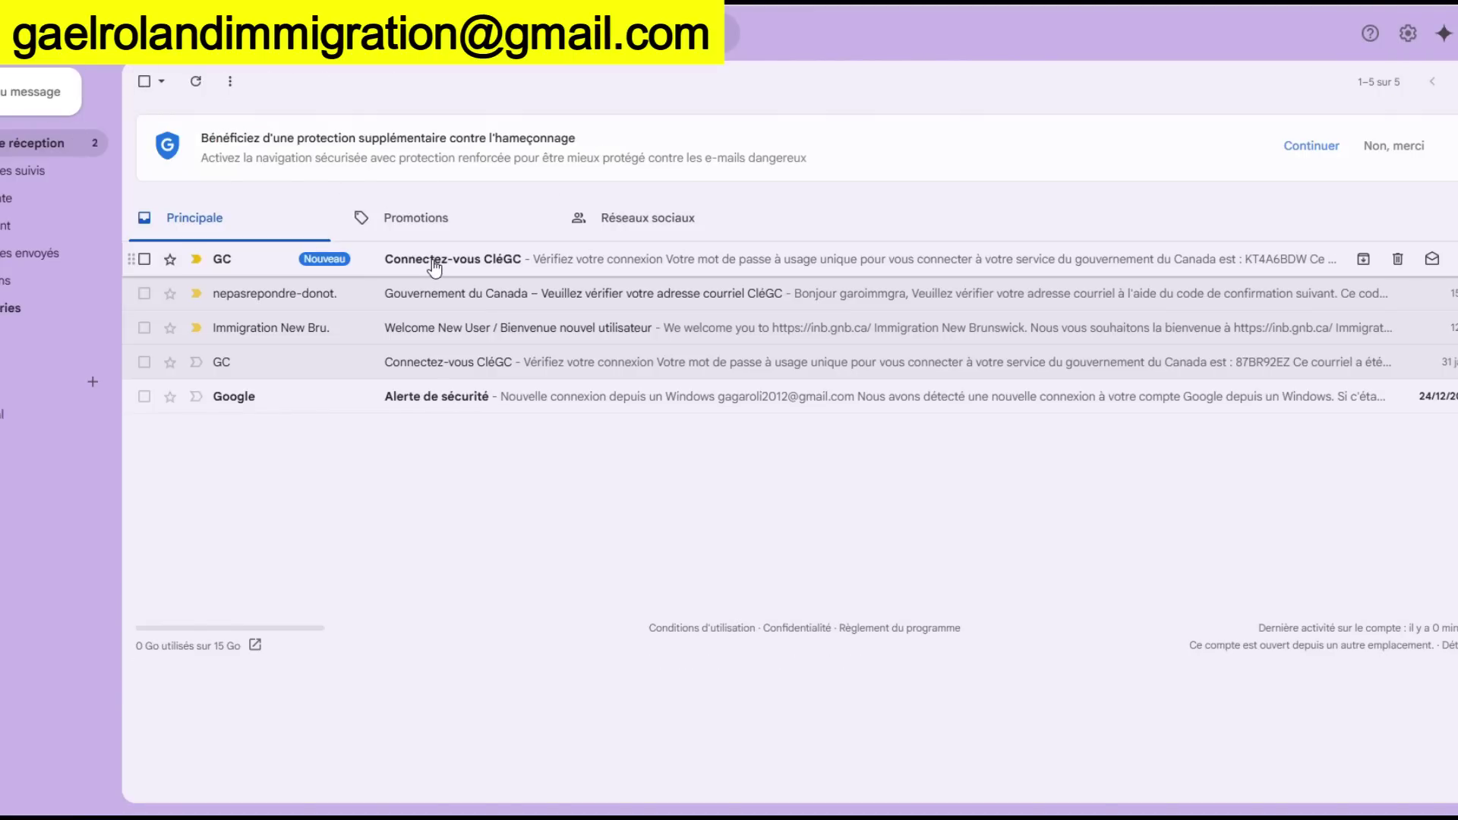
pyautogui.click(410, 254)
pyautogui.moveTo(922, 560); pyautogui.dragTo(741, 553)
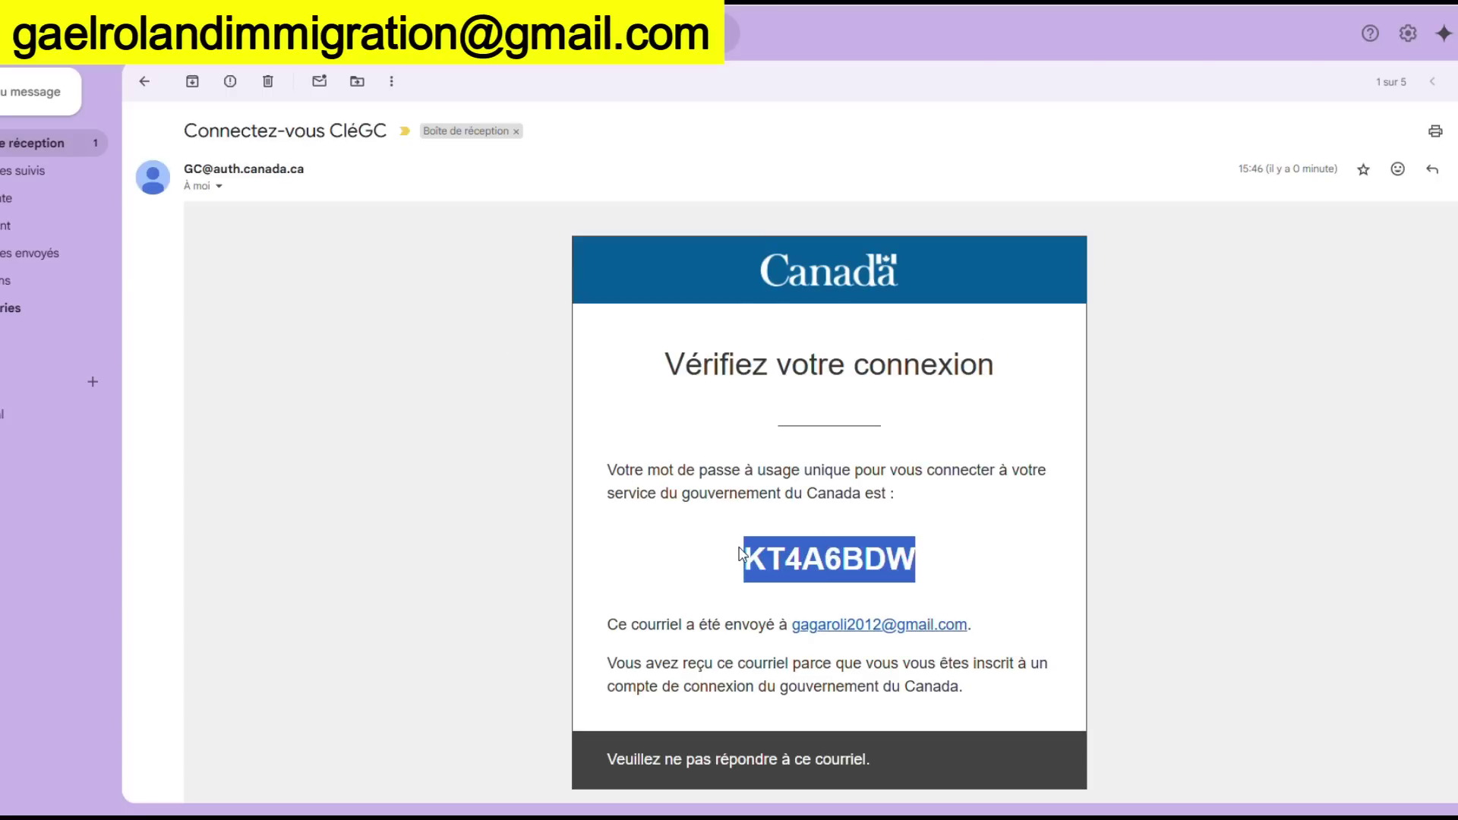
pyautogui.rightClick(789, 568)
pyautogui.click(819, 594)
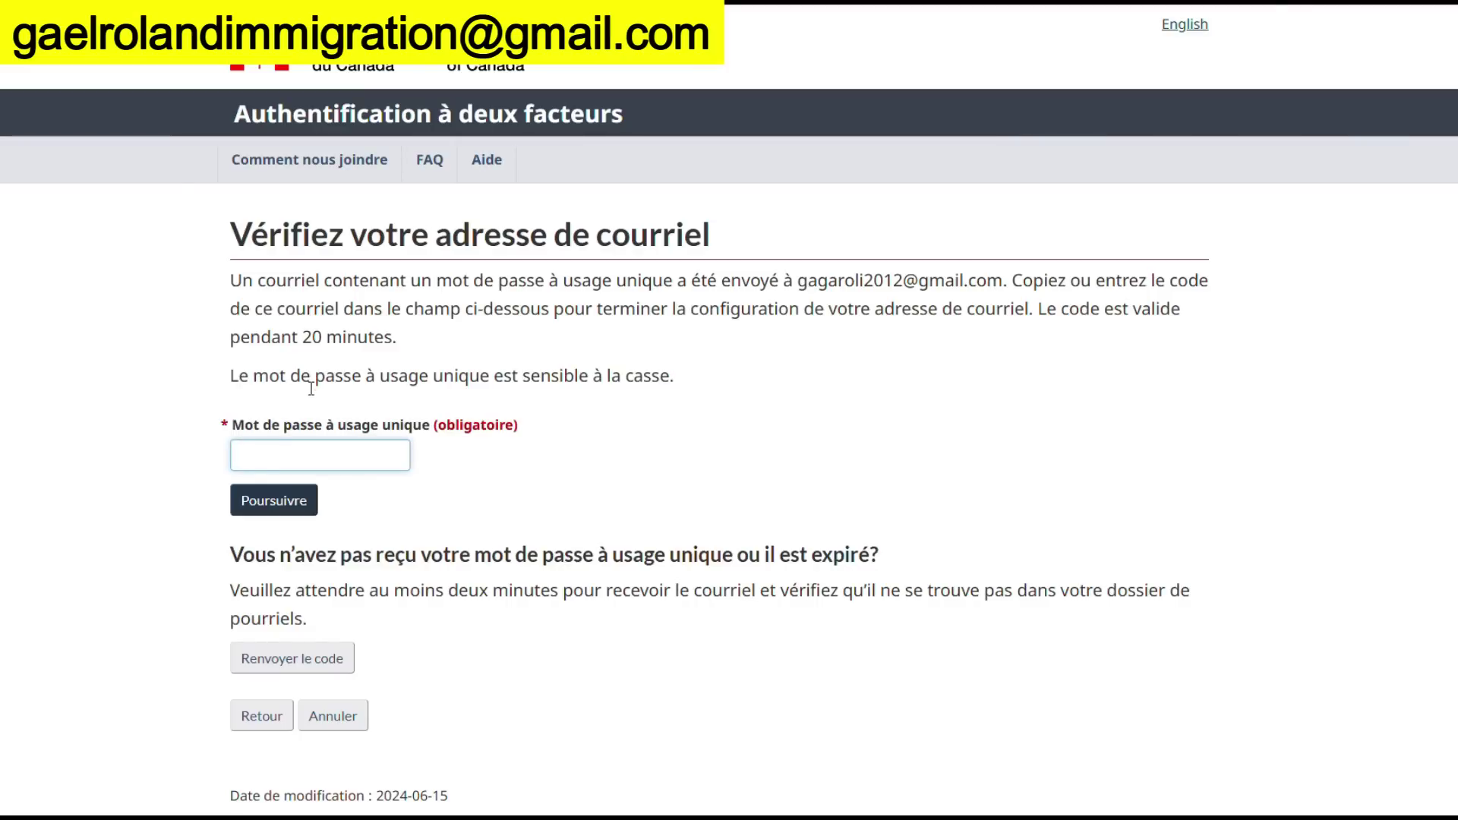
# Paste and submit the one-time code, then copy the five recovery codes
pyautogui.hotkey('ctrl', 'v')
pyautogui.click(295, 511)
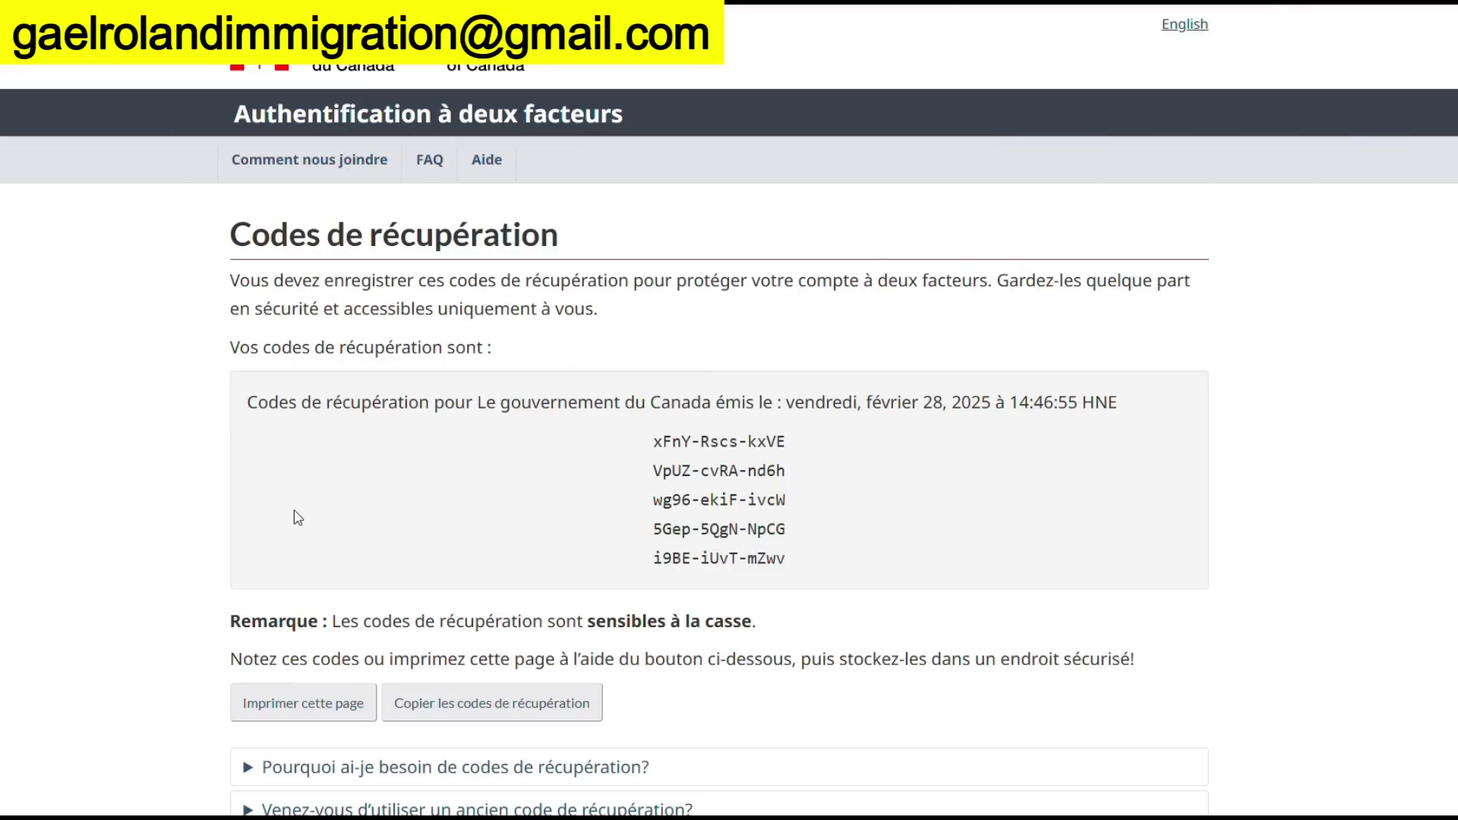
pyautogui.scroll(-2, 559, 527)
pyautogui.click(549, 534)
pyautogui.scroll(-1, 548, 539)
pyautogui.scroll(1, 548, 539)
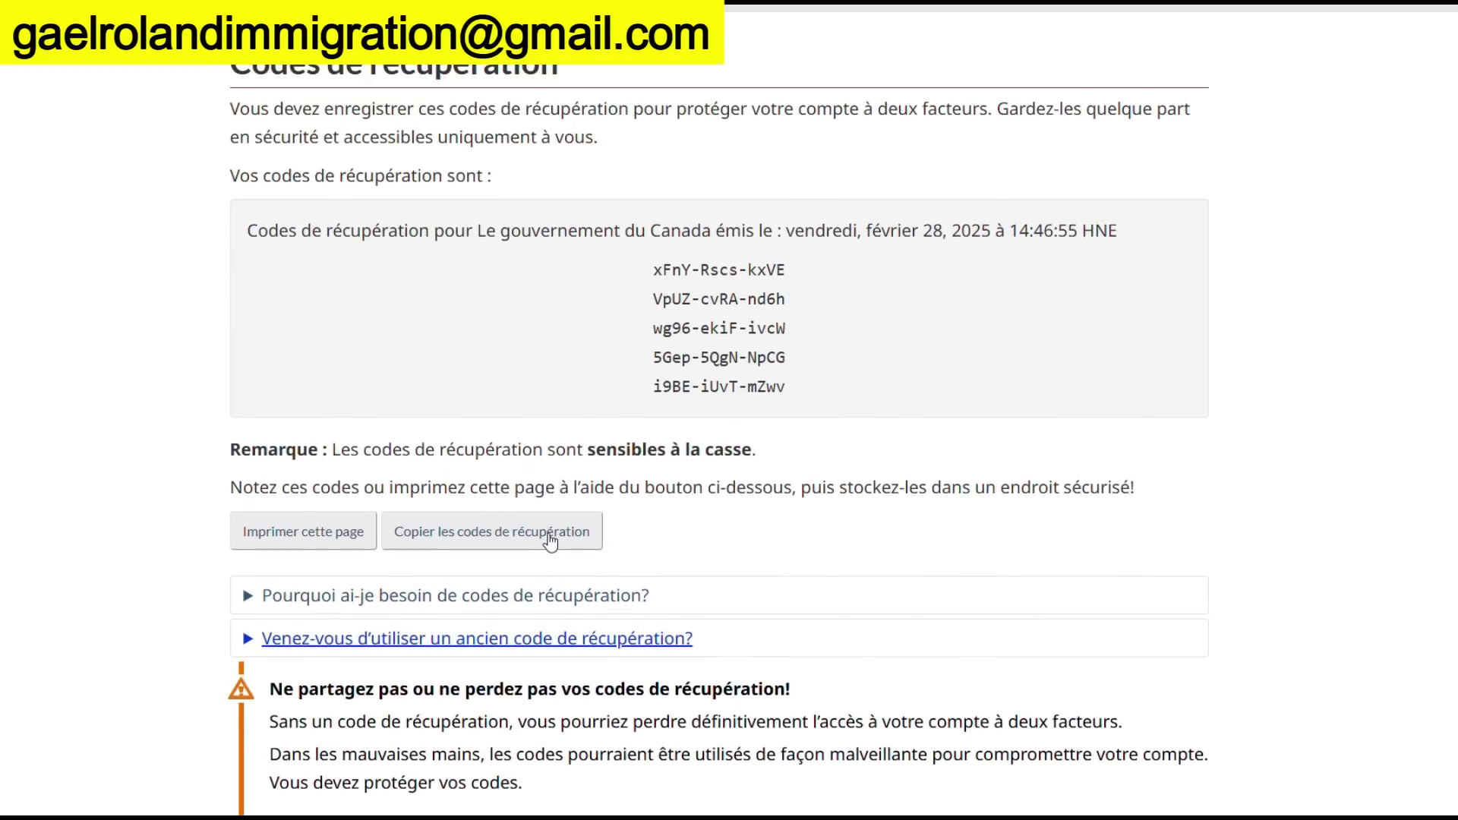
pyautogui.scroll(1, 550, 542)
pyautogui.moveTo(246, 316); pyautogui.dragTo(880, 488)
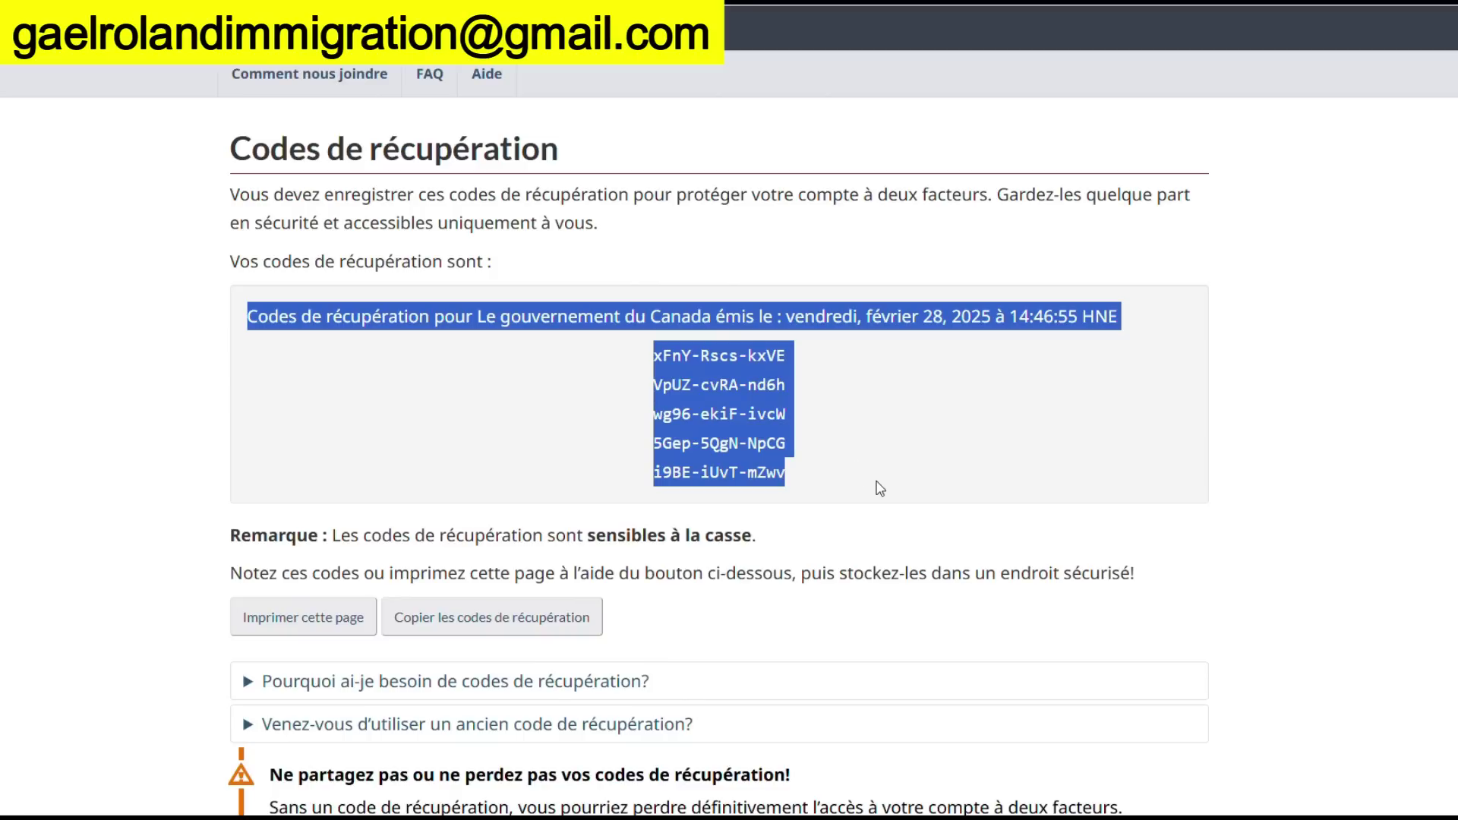
pyautogui.hotkey('alt', 'Tab')
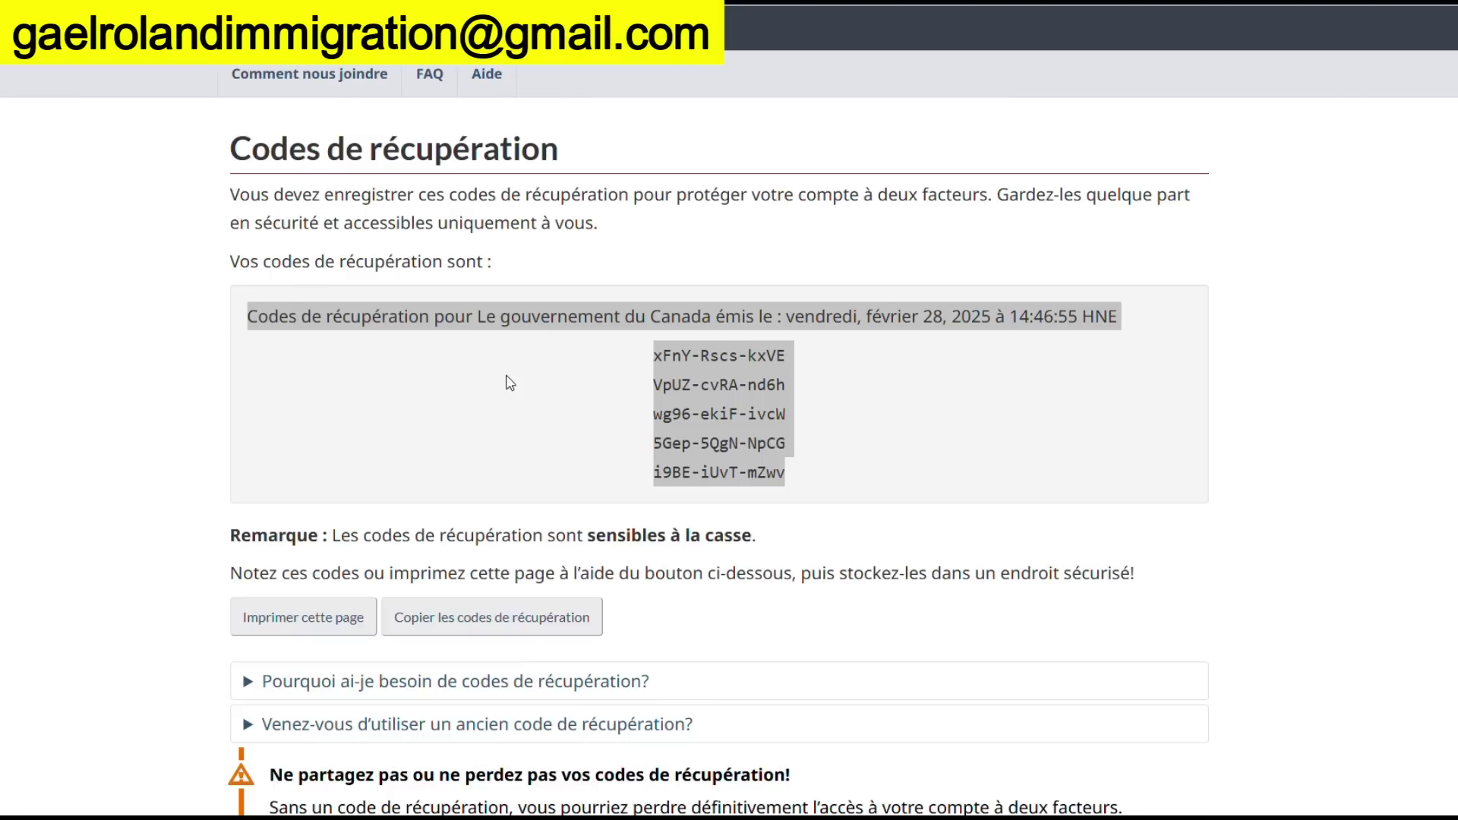
# Confirm the recovery codes are saved and finish the two-factor setup
pyautogui.scroll(-5, 505, 383)
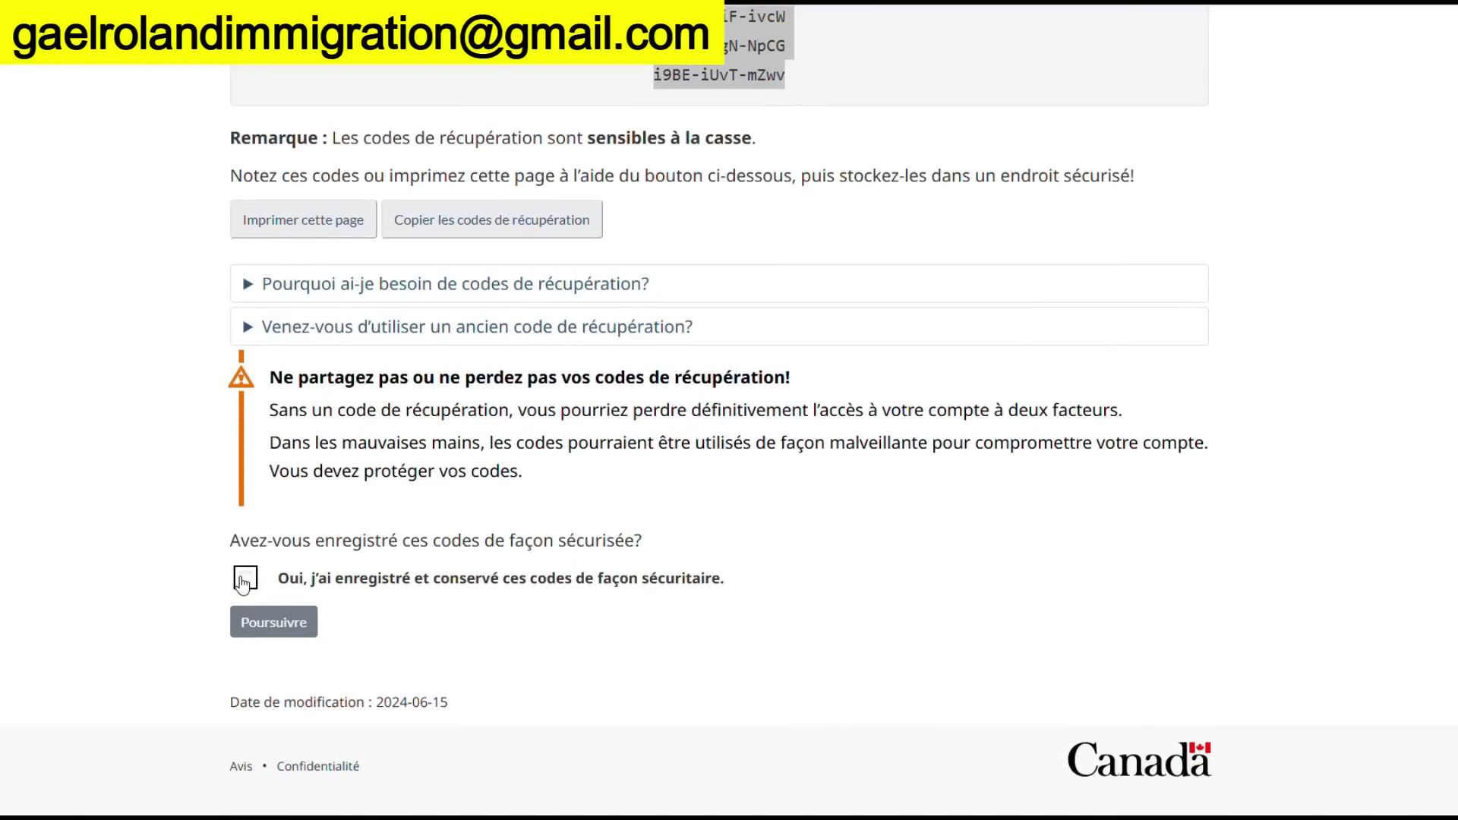
pyautogui.click(245, 578)
pyautogui.click(275, 624)
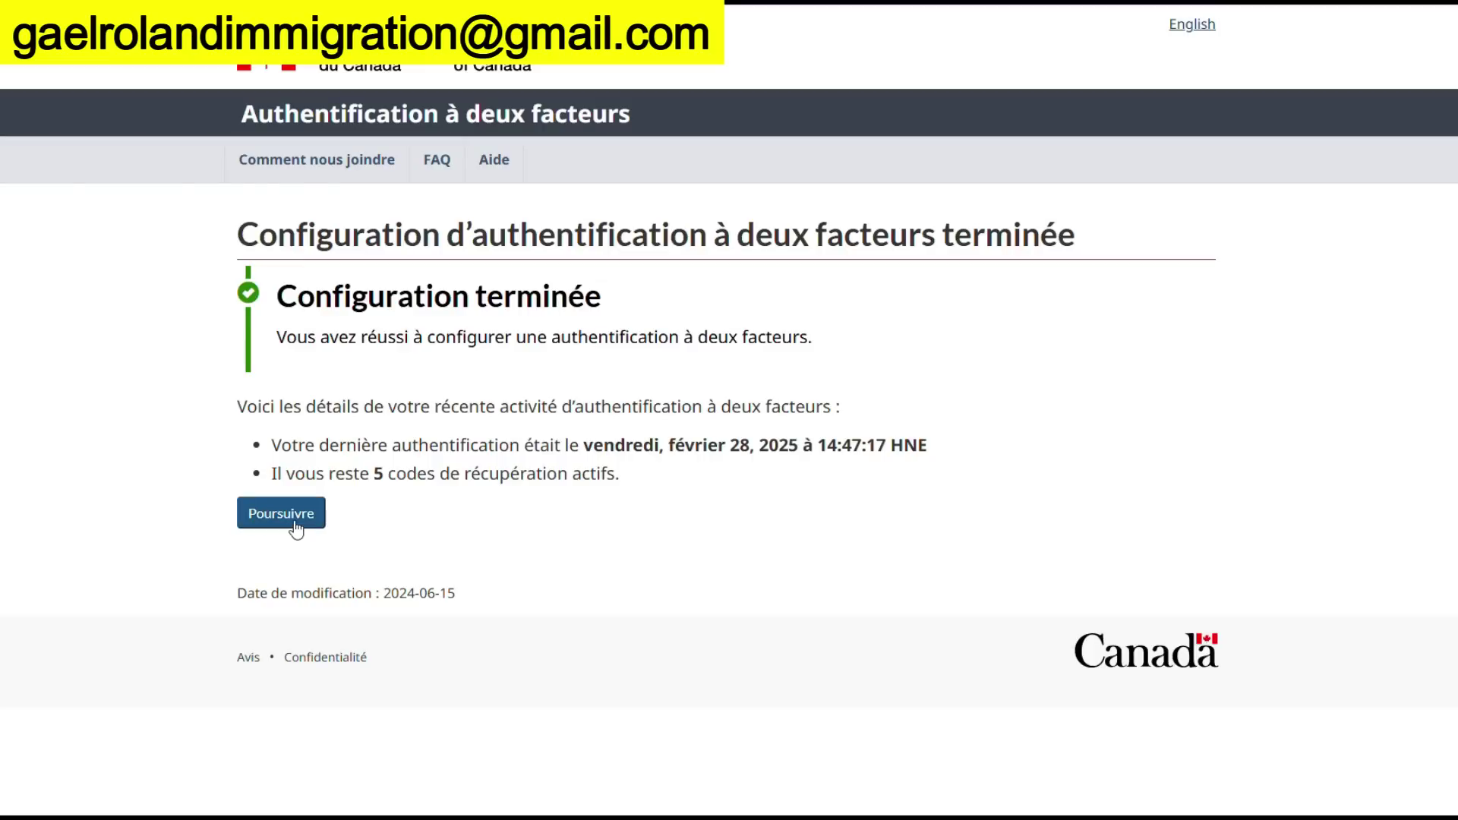
pyautogui.click(295, 528)
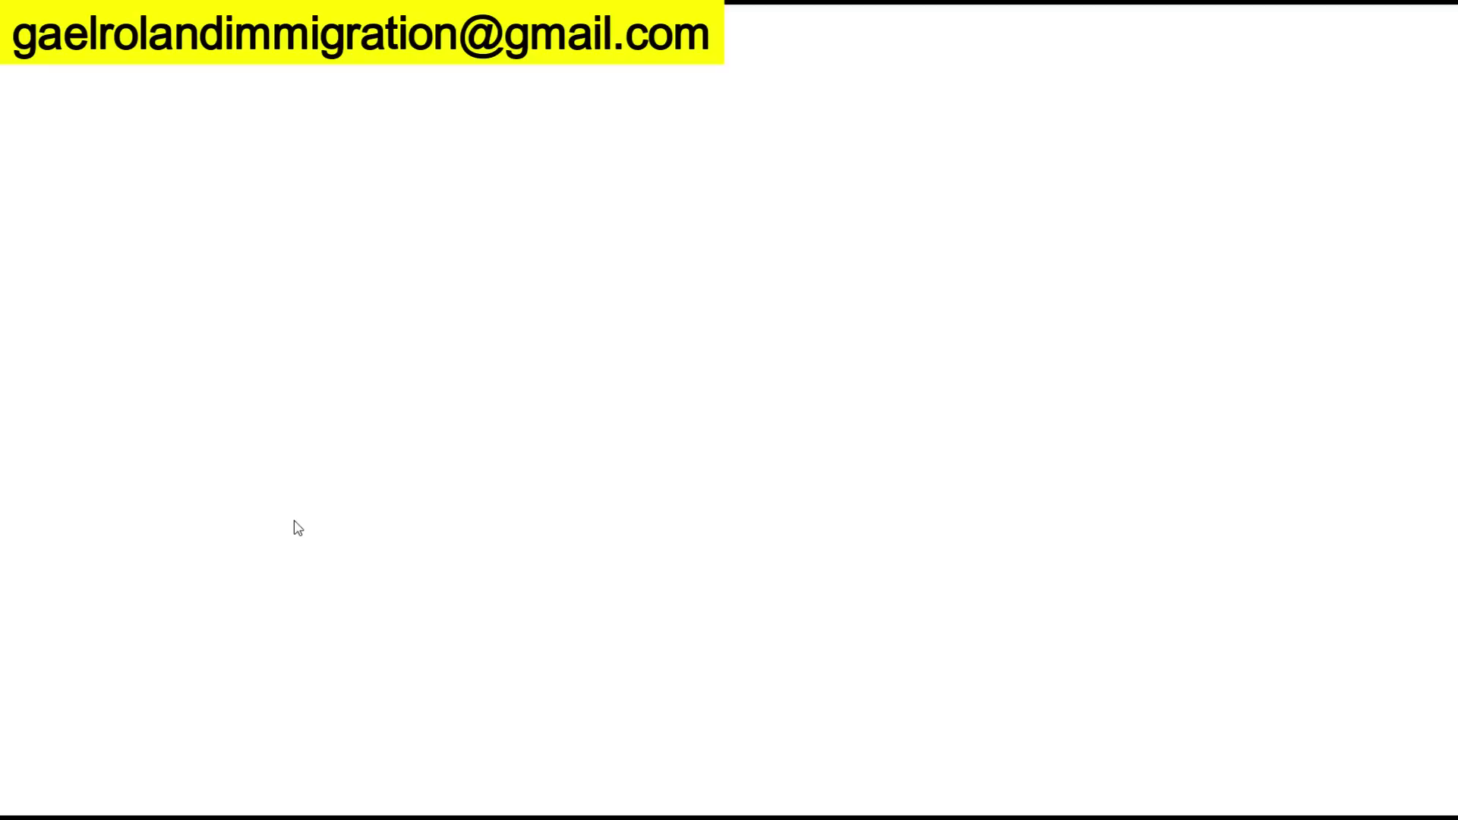
# Accept the IRCC terms of use and enter the applicant's first and last names
pyautogui.scroll(-7, 319, 517)
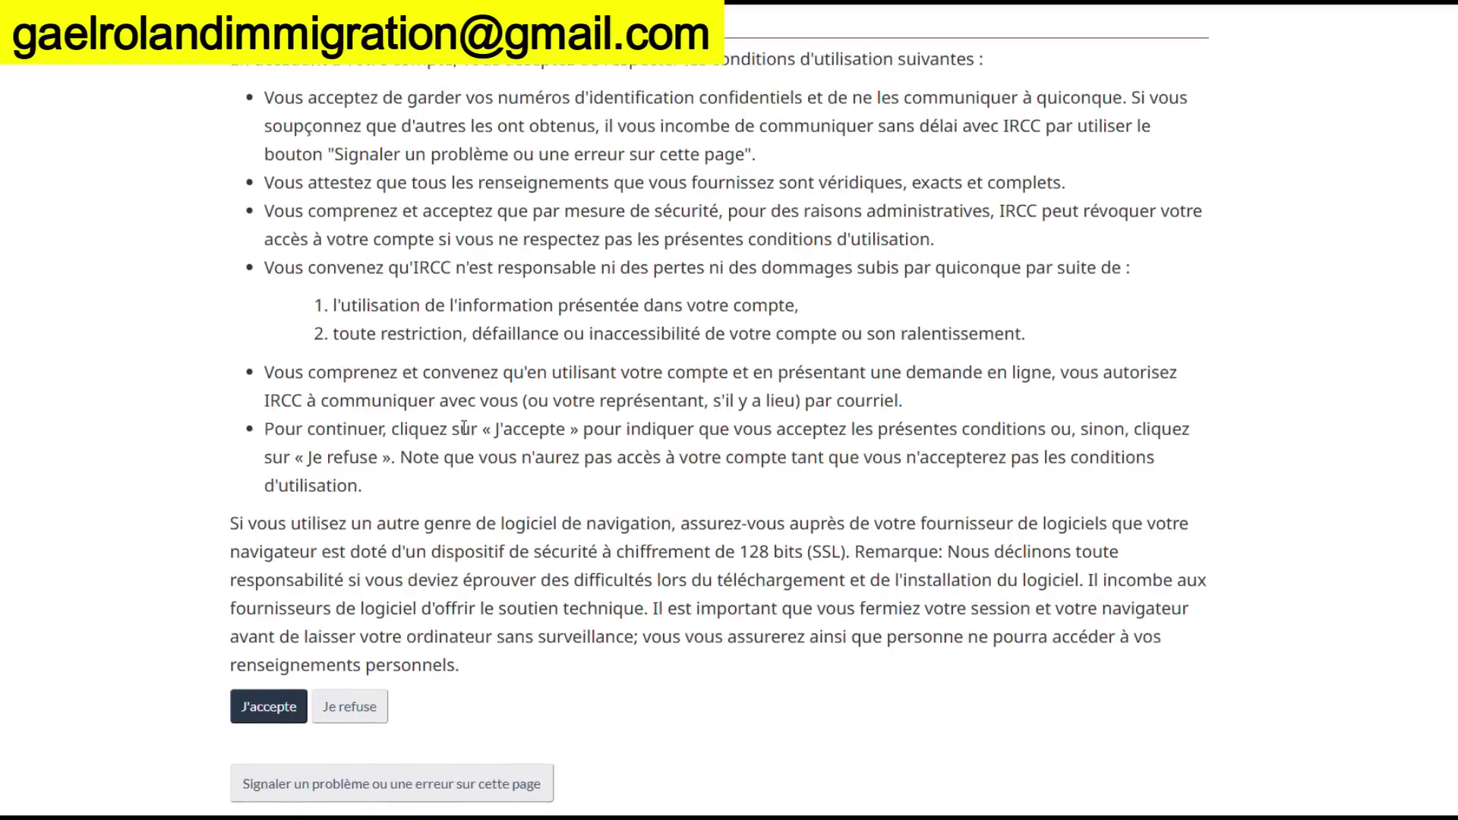
pyautogui.click(262, 454)
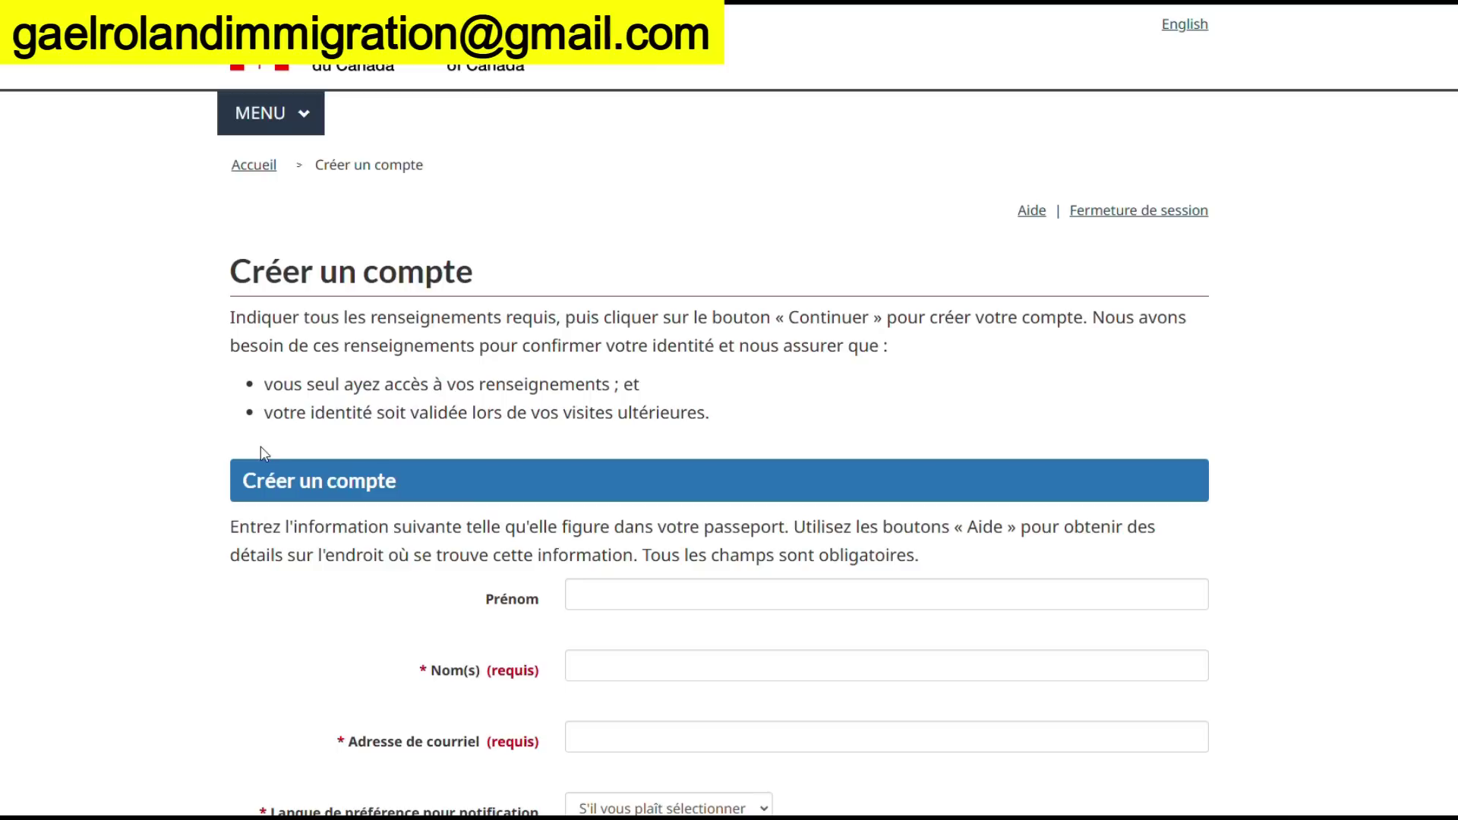
pyautogui.scroll(-2, 615, 469)
pyautogui.click(677, 418)
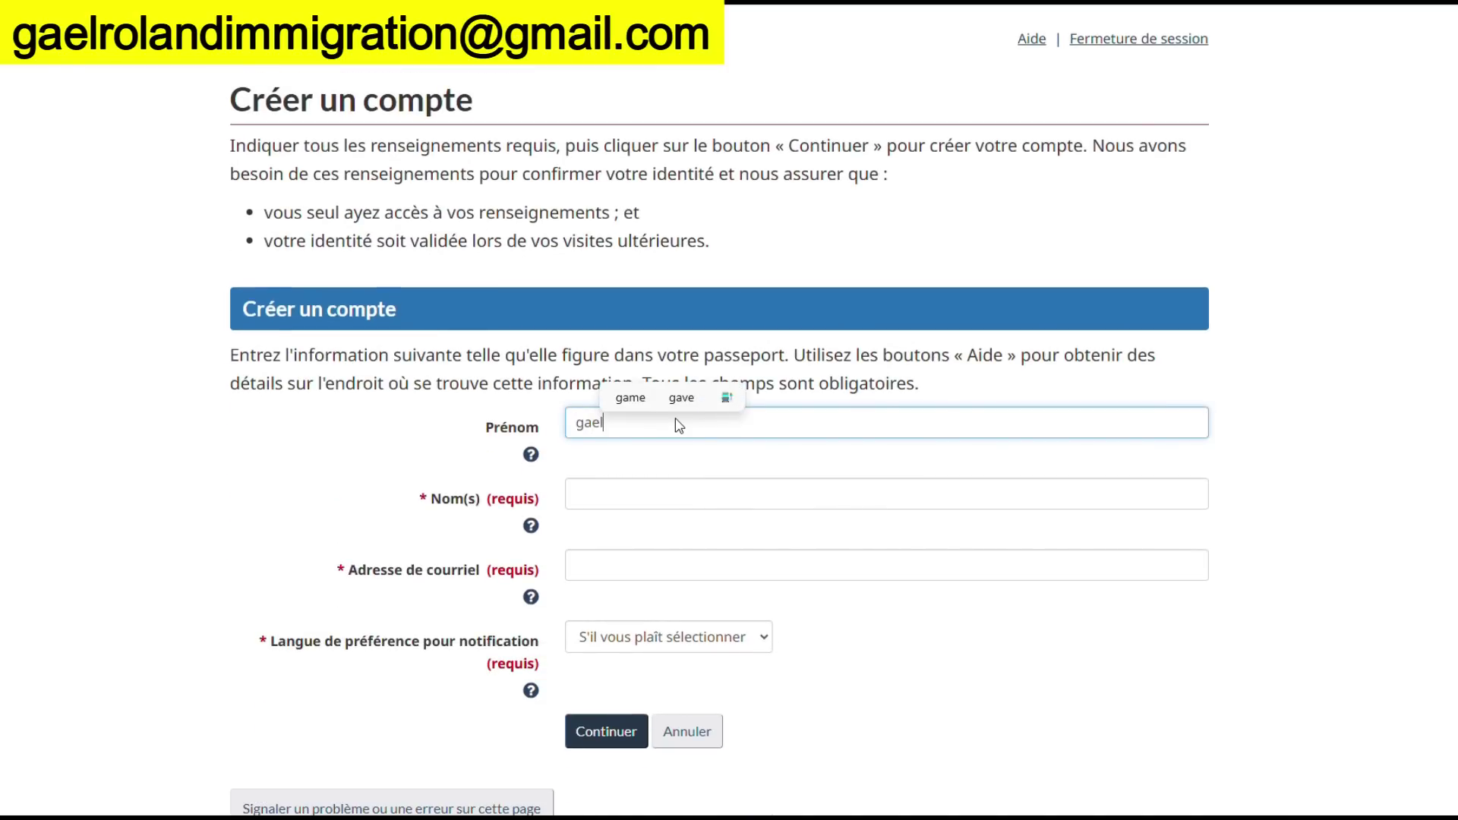
pyautogui.click(633, 490)
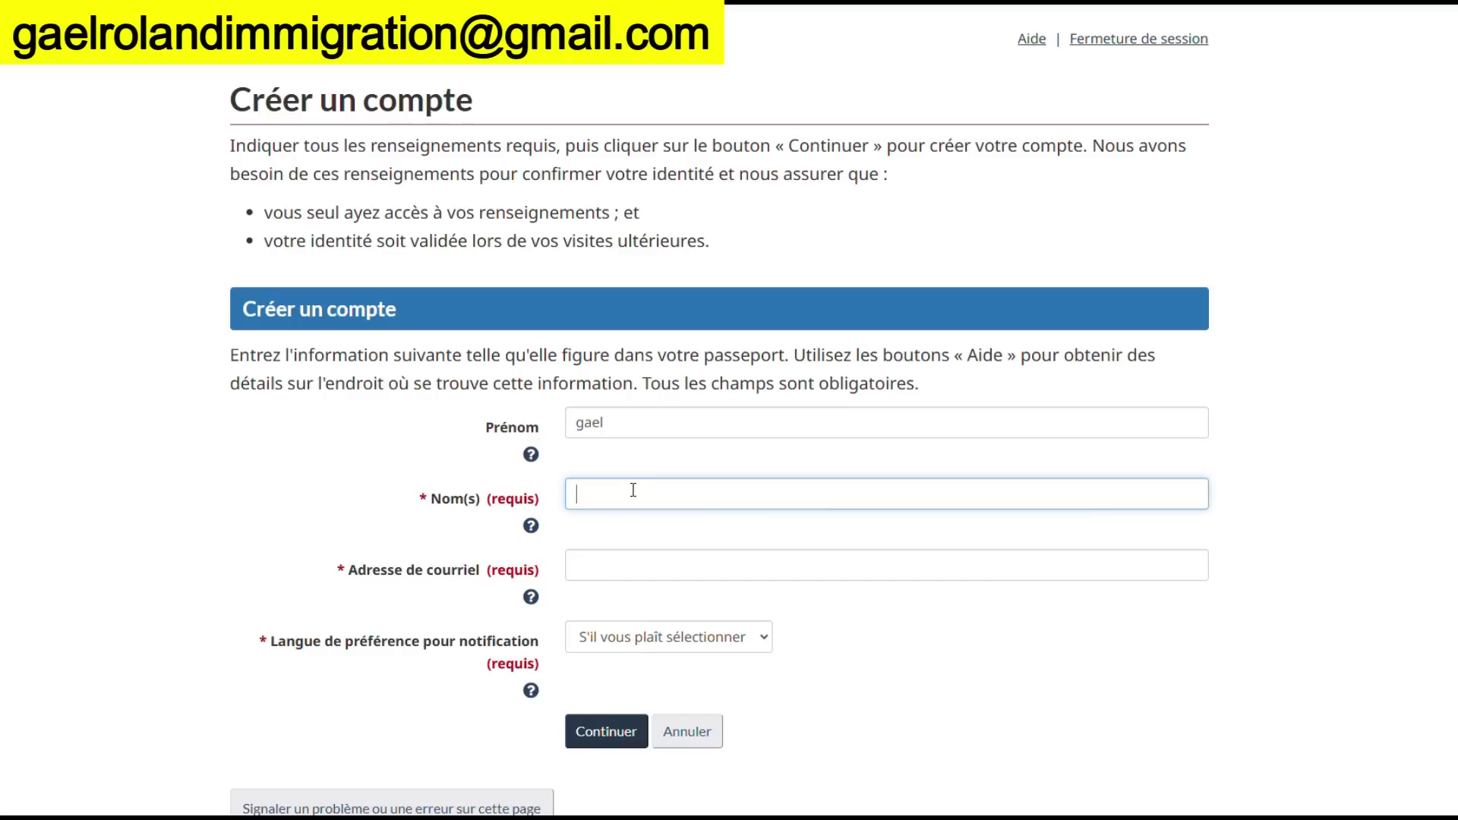
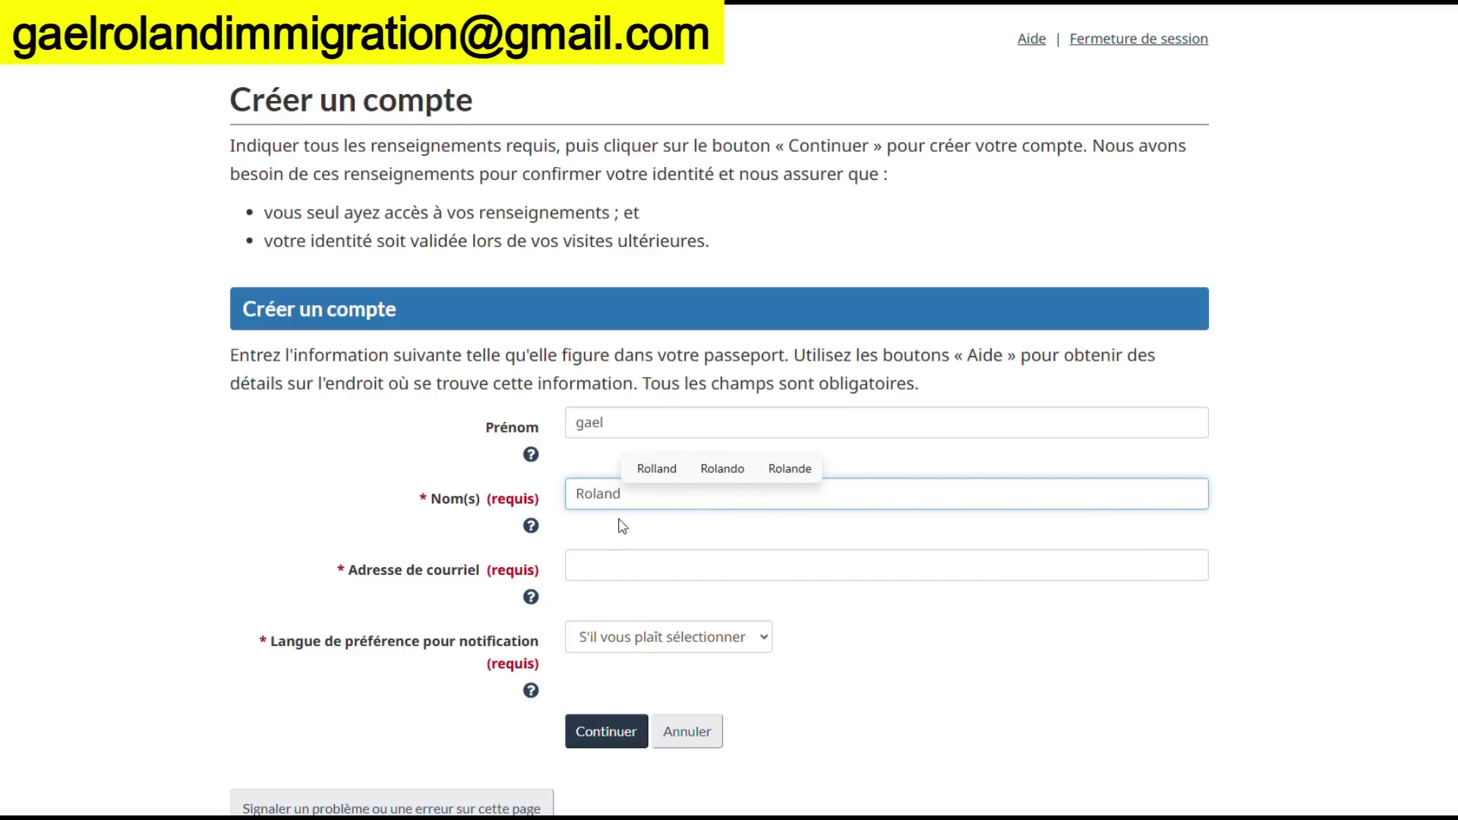
pyautogui.click(610, 560)
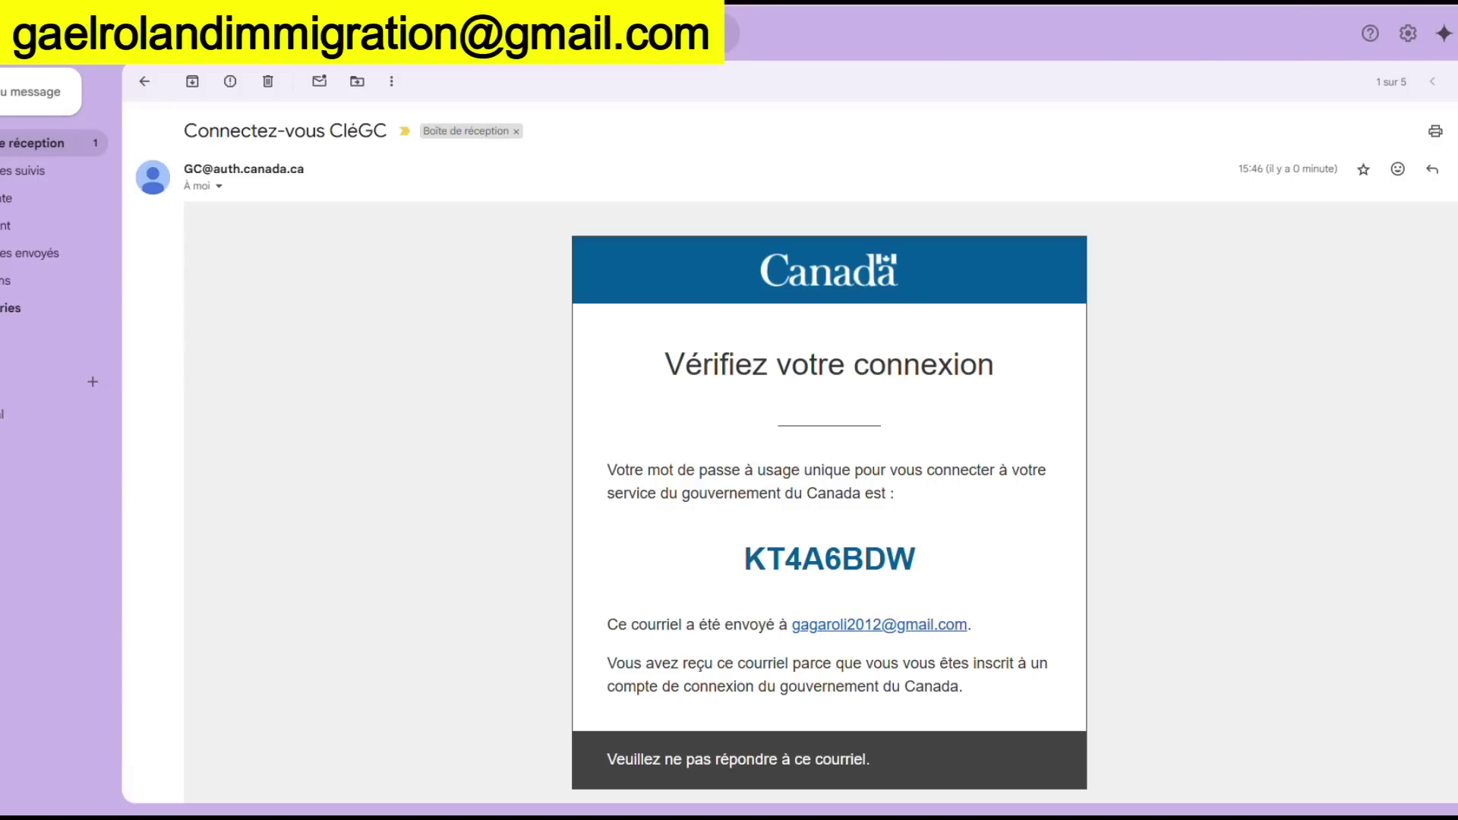
# Copy the e-mail address from the Google account panel in Gmail
pyautogui.click(1455, 33)
pyautogui.tripleClick(1359, 85)
pyautogui.hotkey('ctrl', 'c')
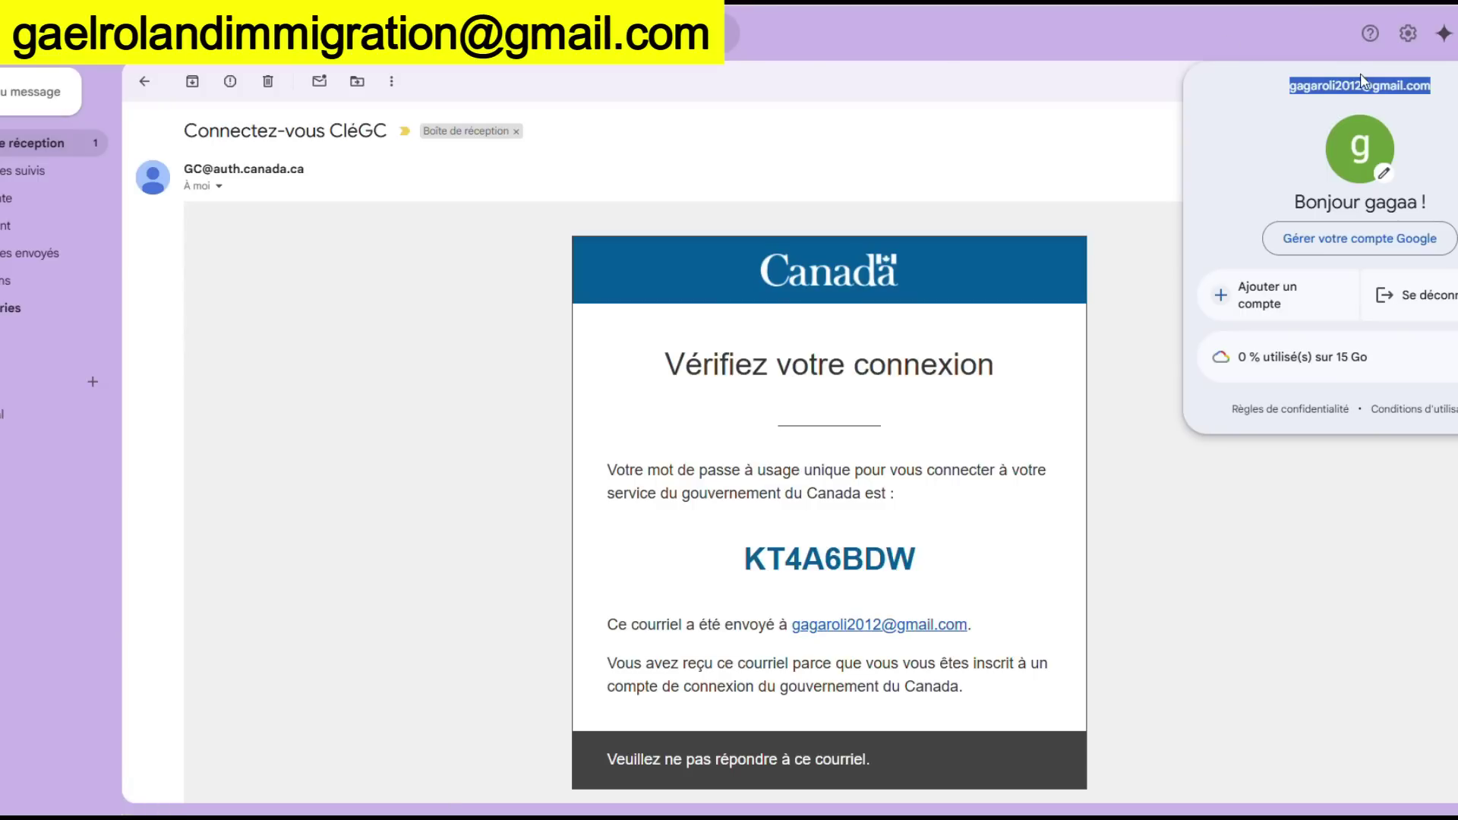
pyautogui.rightClick(1359, 84)
pyautogui.click(1232, 106)
pyautogui.hotkey('ctrl', 'Tab')
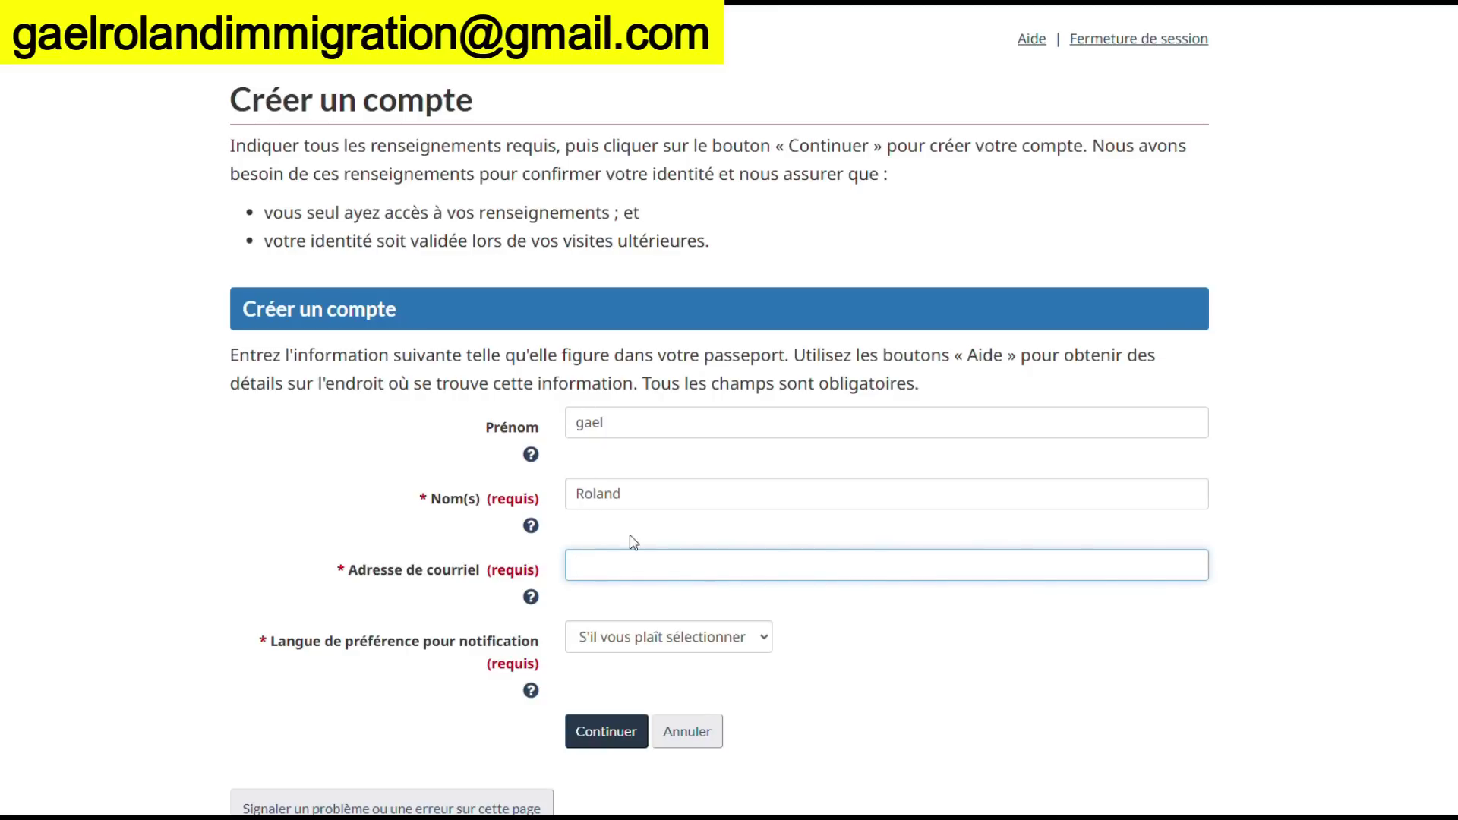
# Paste the e-mail address, choose Français for notifications, and submit the profile
pyautogui.hotkey('ctrl', 'v')
pyautogui.click(759, 636)
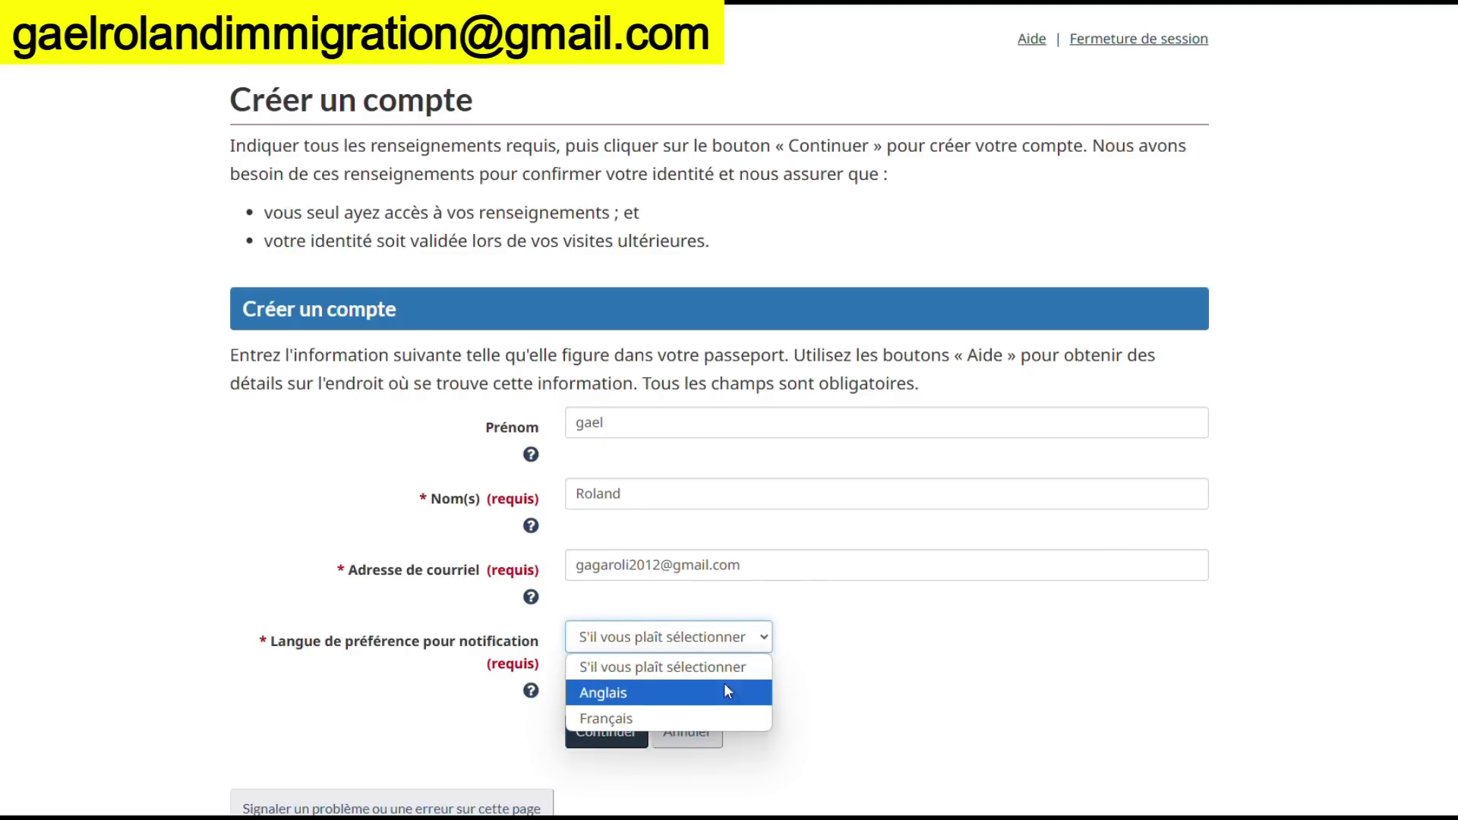
pyautogui.click(686, 713)
pyautogui.click(608, 733)
# Enter 'mon jour préféré' as the first security question
pyautogui.scroll(-4, 700, 626)
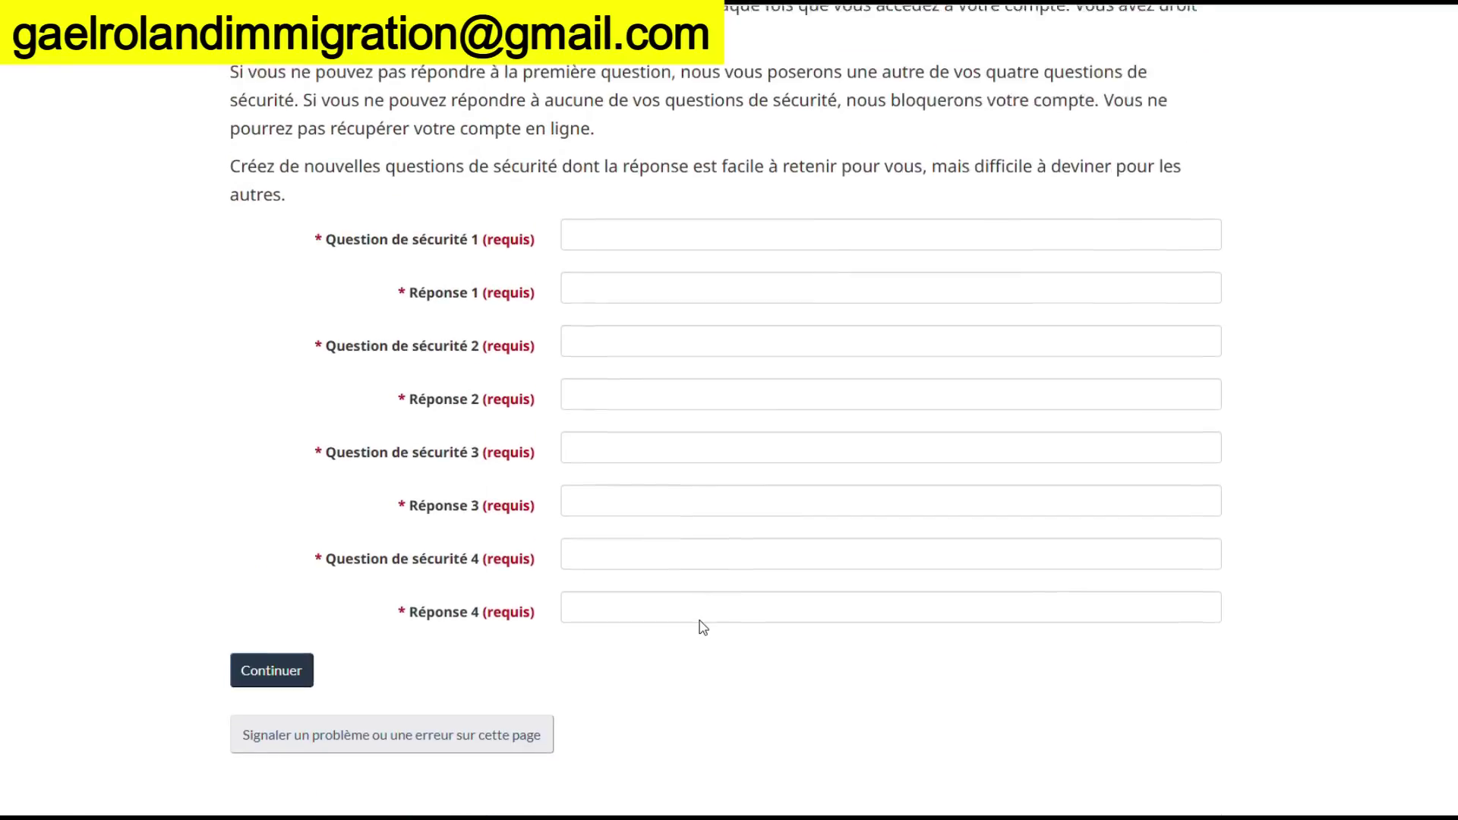
pyautogui.scroll(1, 699, 625)
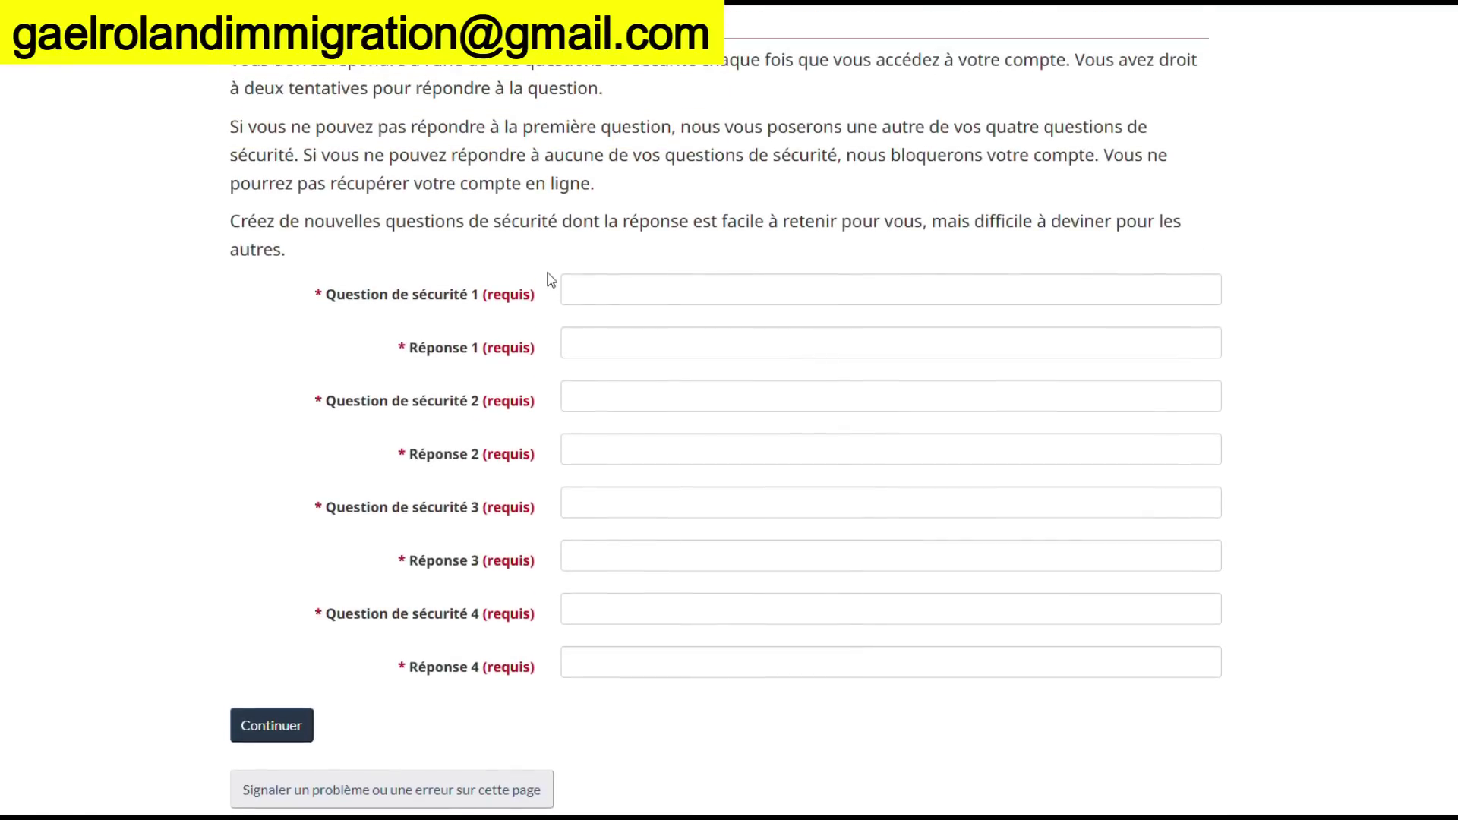
pyautogui.click(638, 293)
pyautogui.write('prenom')
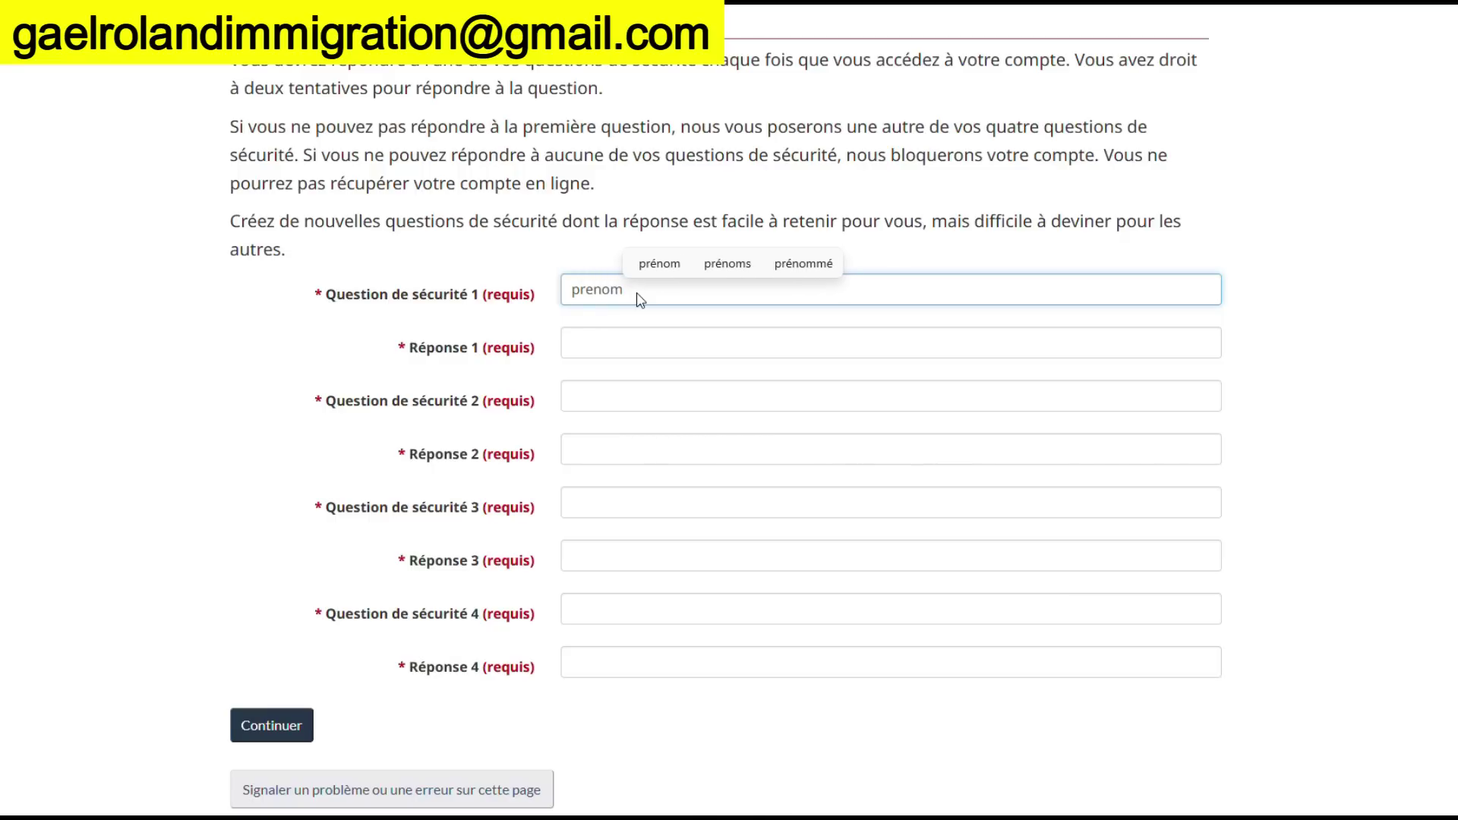
pyautogui.press('BackSpace')
pyautogui.press('BackSpace')
pyautogui.press('BackSpace')
pyautogui.press('BackSpace')
pyautogui.press('BackSpace')
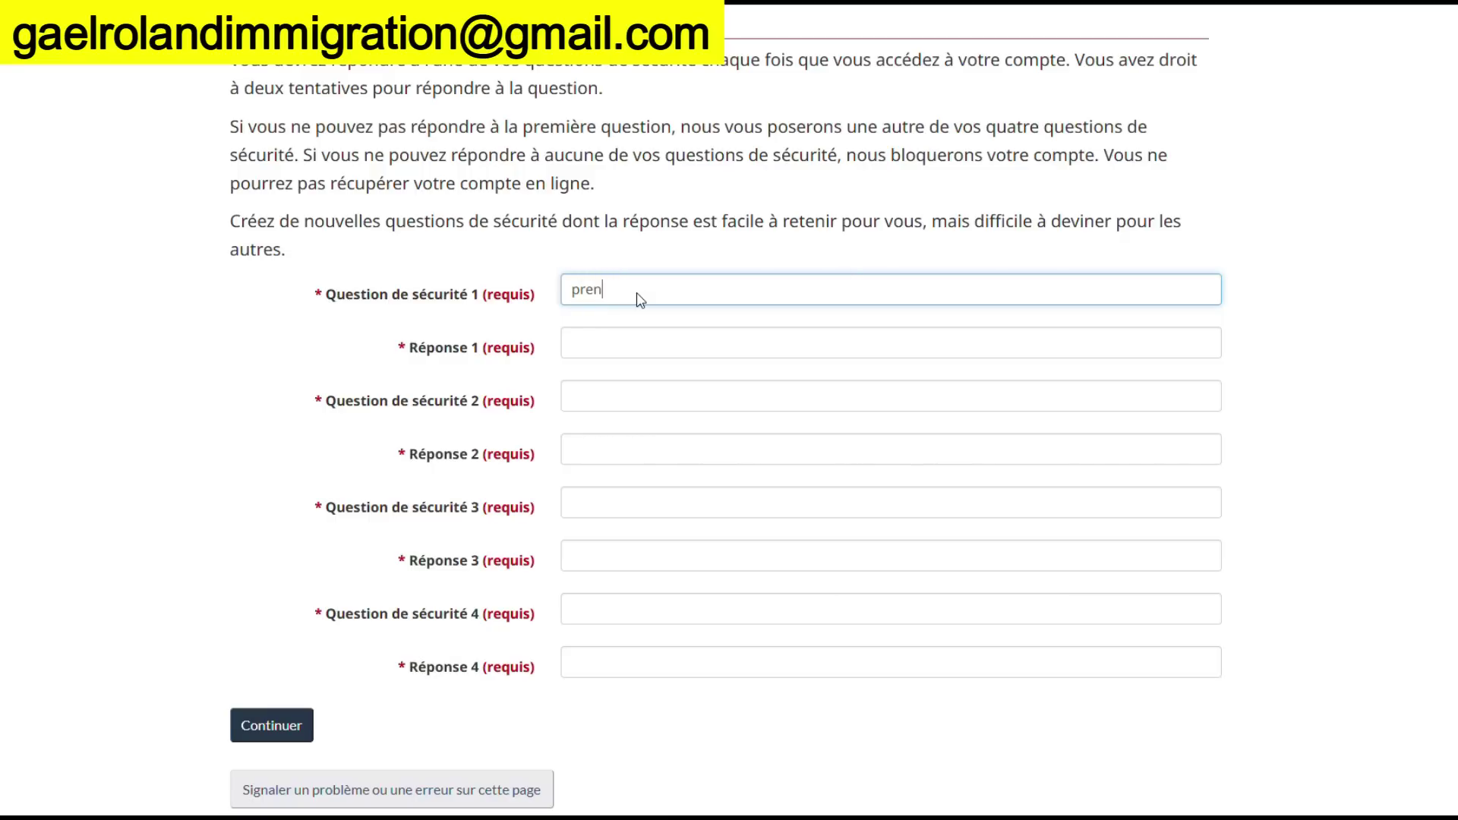
pyautogui.write('ma')
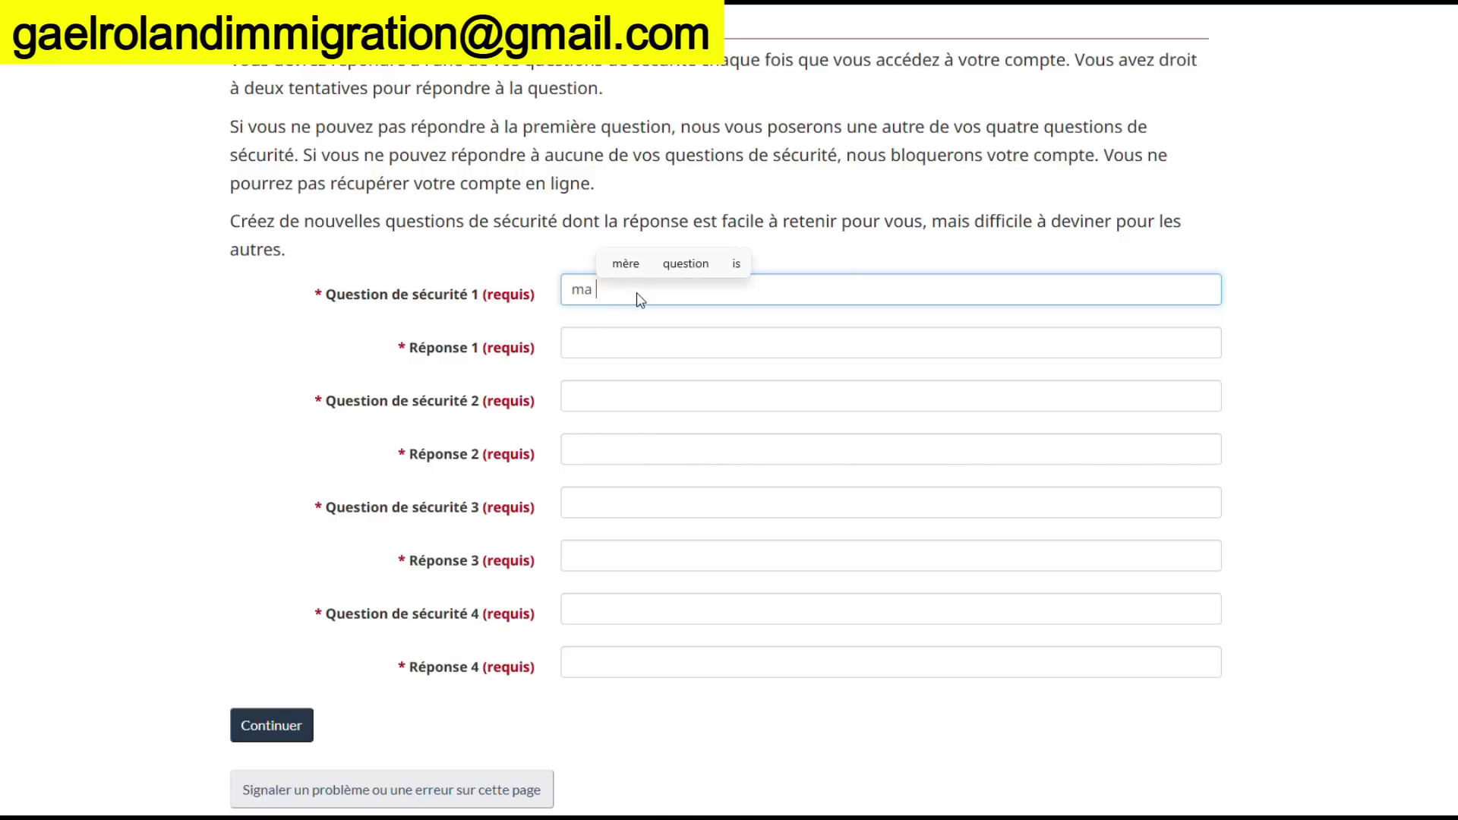
pyautogui.press('BackSpace')
pyautogui.press('BackSpace')
pyautogui.press('BackSpace')
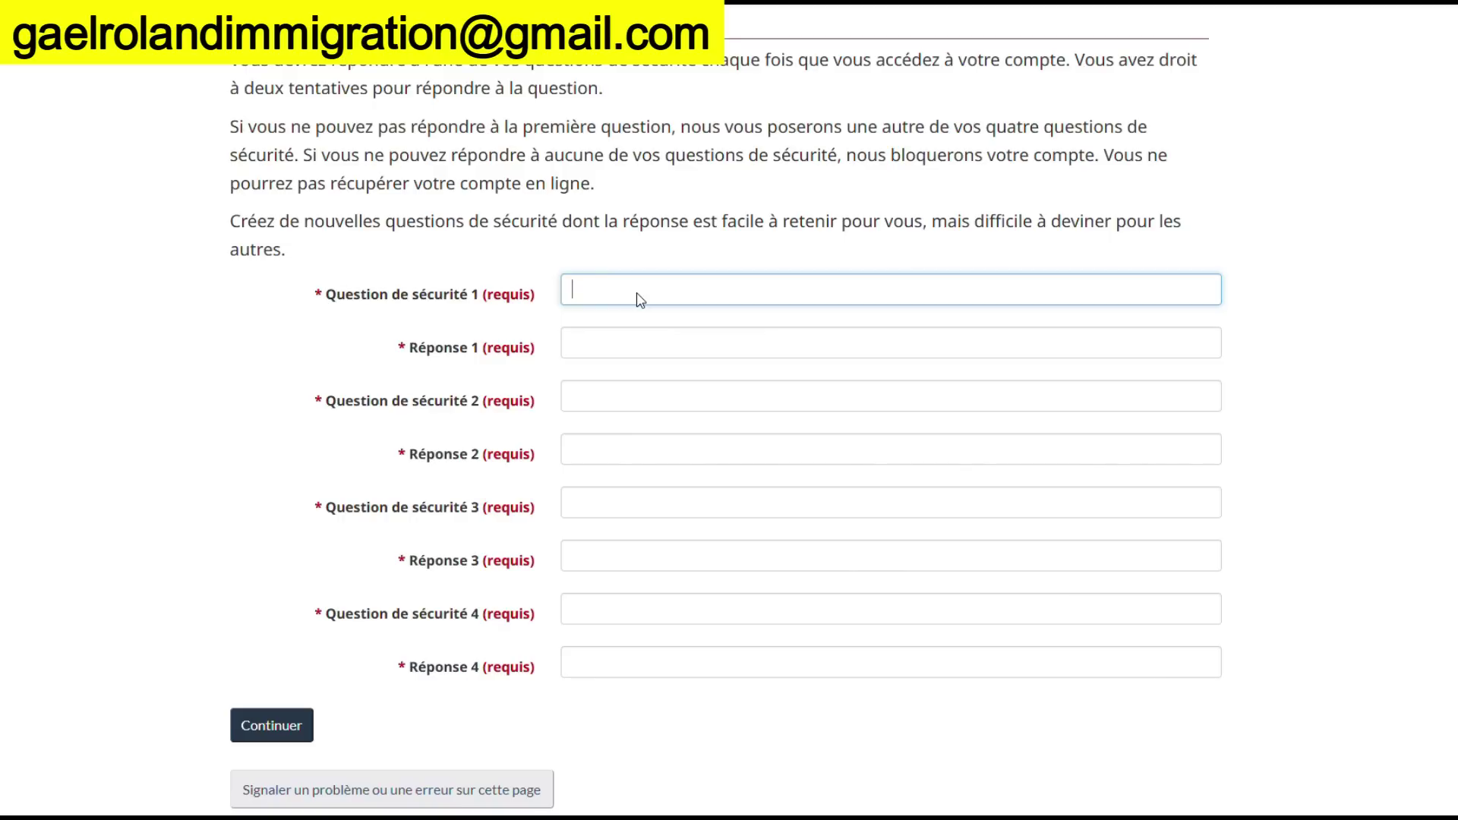
pyautogui.write('la maque')
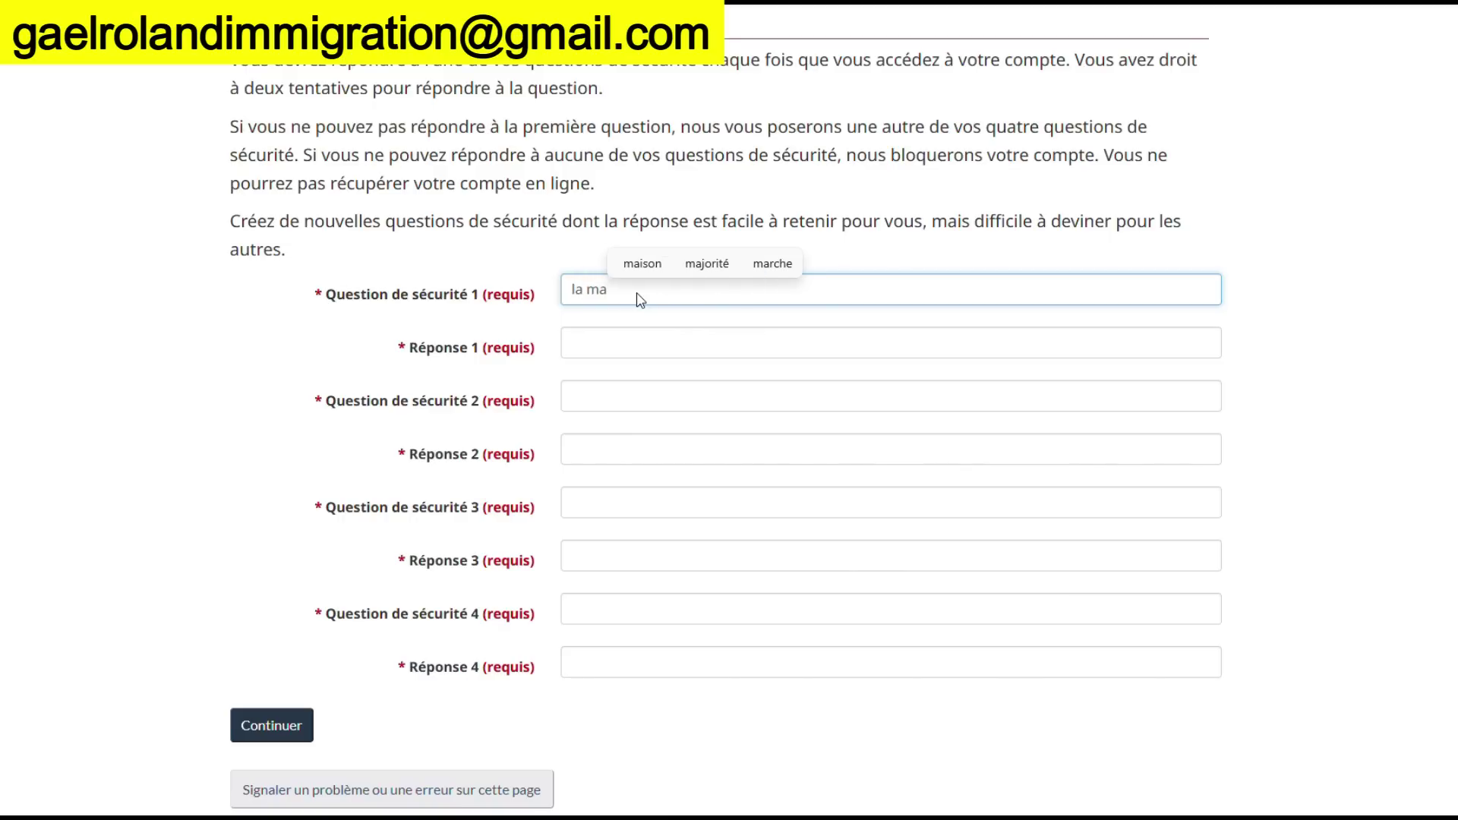
pyautogui.press('BackSpace')
pyautogui.press('BackSpace')
pyautogui.press('BackSpace')
pyautogui.press('BackSpace')
pyautogui.press('BackSpace')
pyautogui.press('BackSpace')
pyautogui.press('BackSpace')
pyautogui.press('BackSpace')
pyautogui.press('BackSpace')
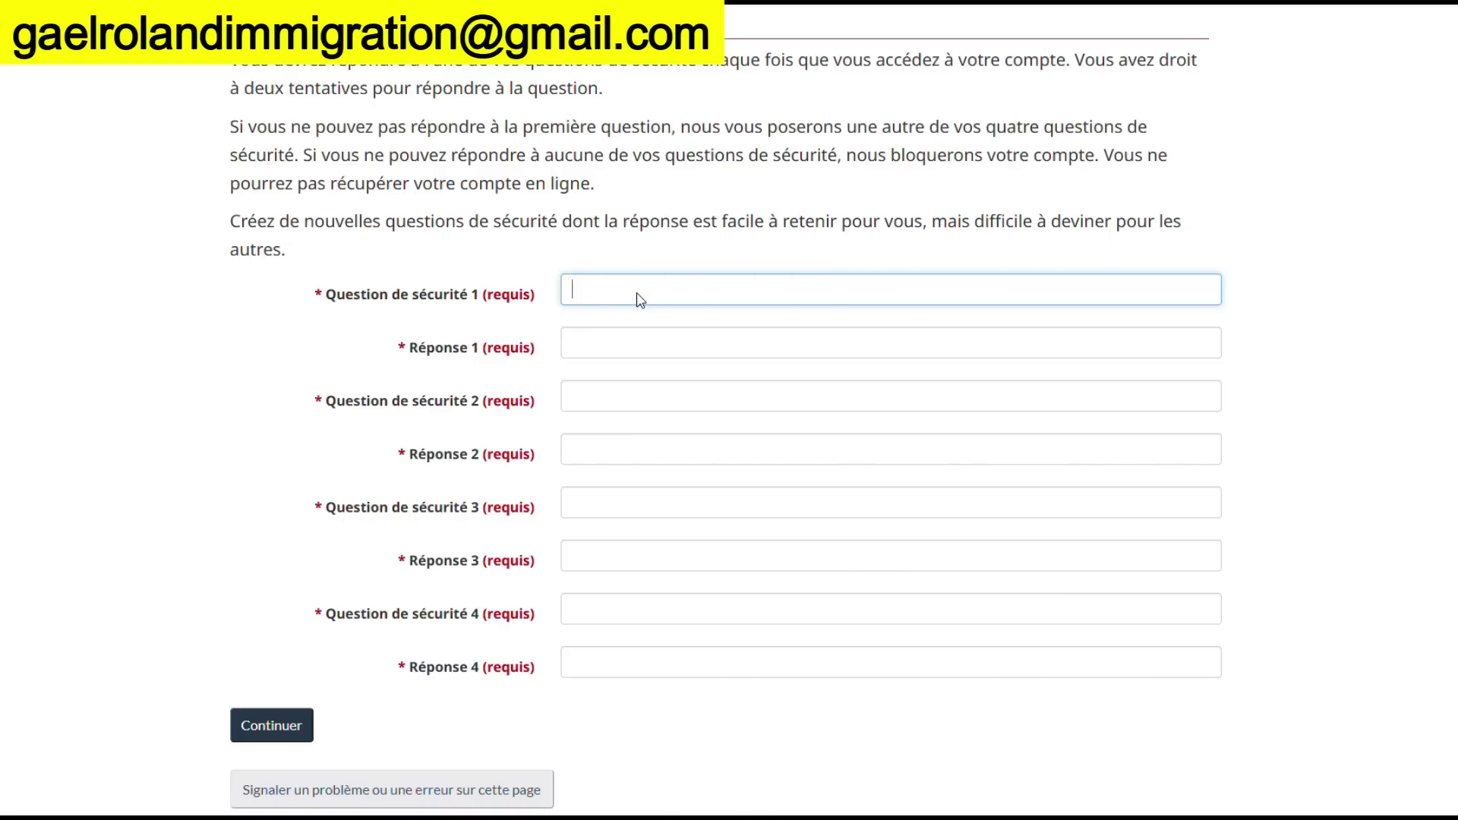
pyautogui.write('mon j')
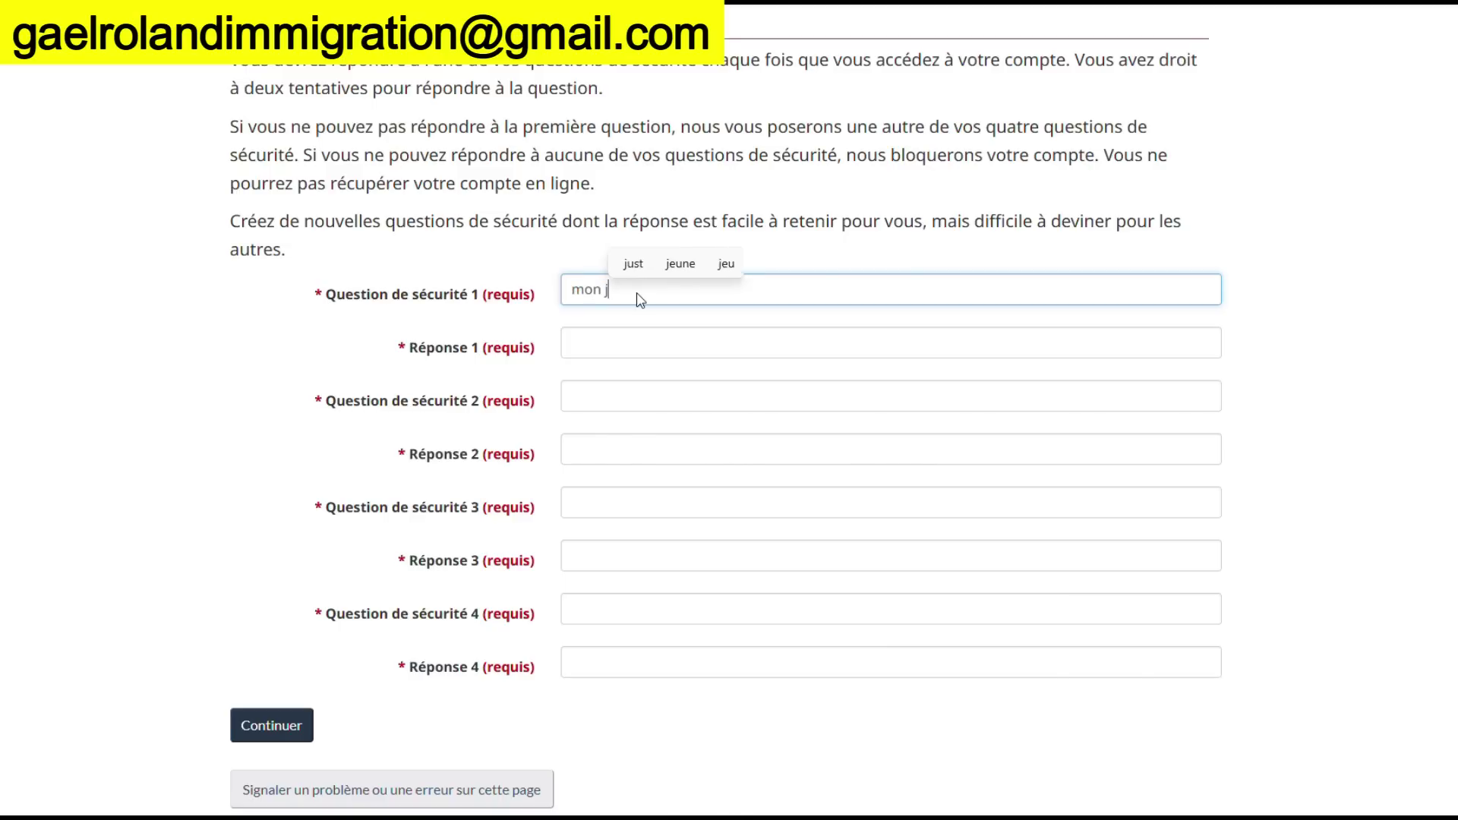
pyautogui.write('our pr')
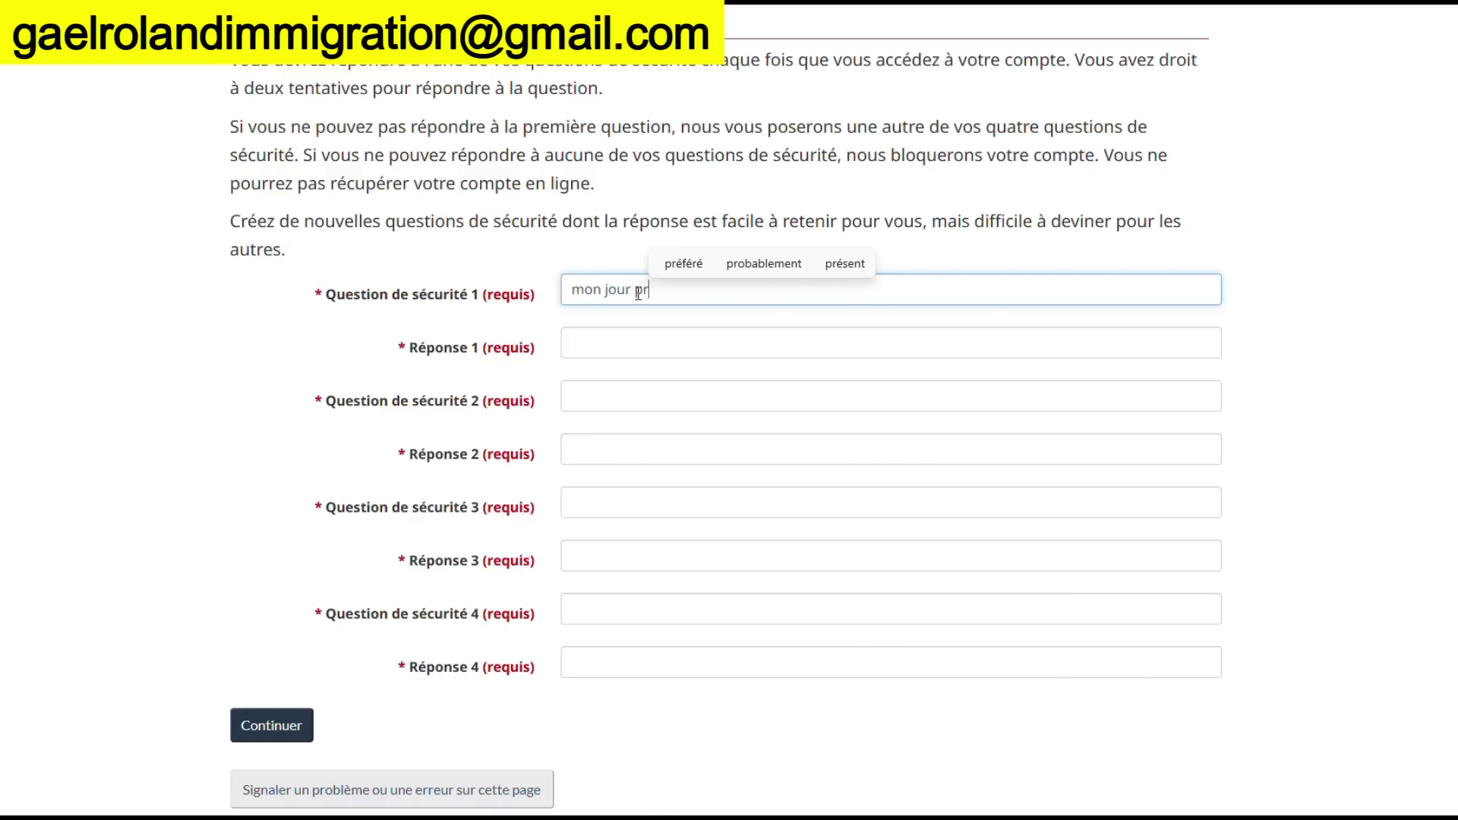
pyautogui.write('éfére')
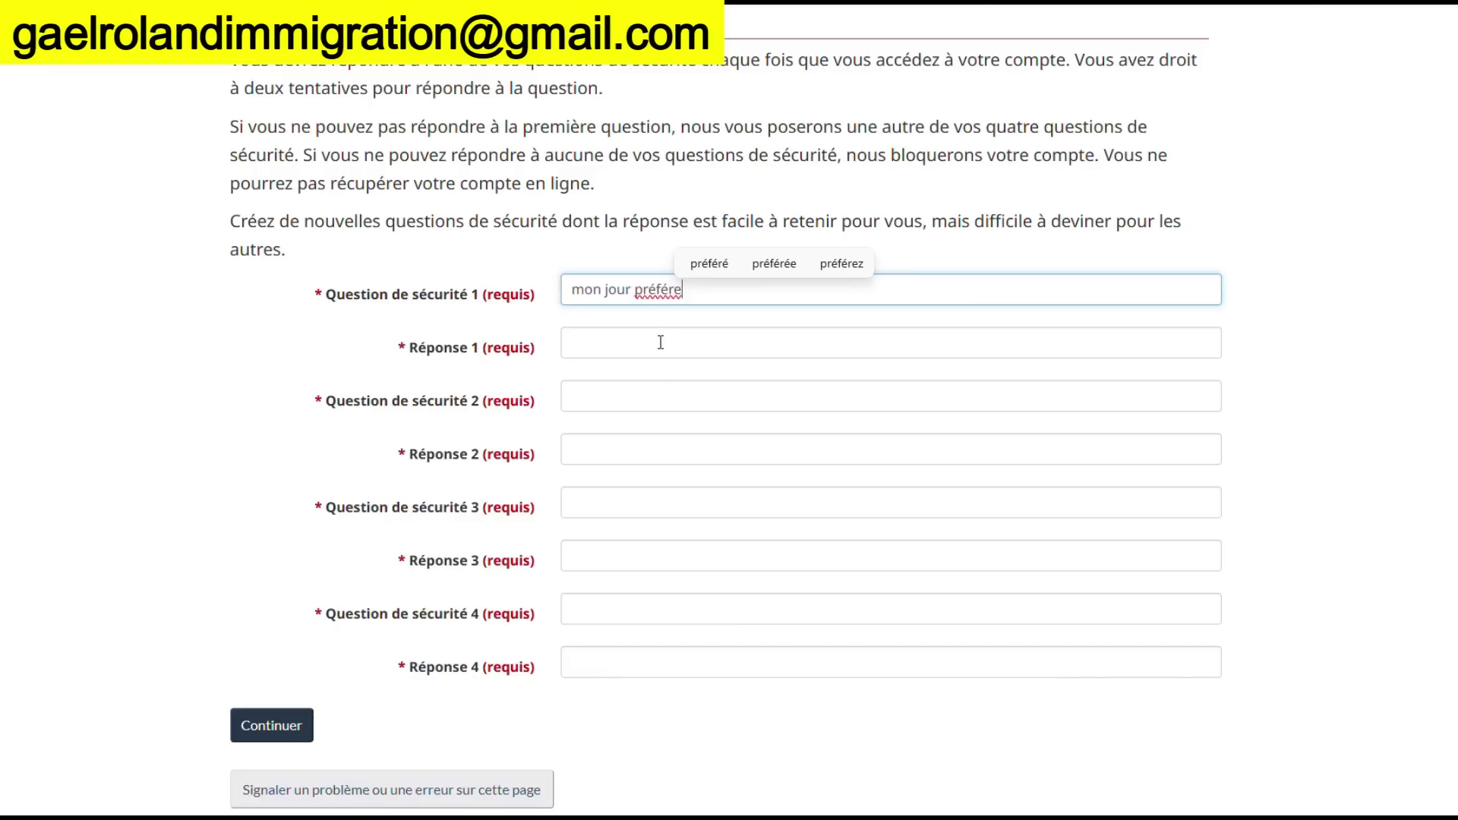
pyautogui.press('BackSpace')
pyautogui.write('é')
# Type the answer to the first security question
pyautogui.click(636, 344)
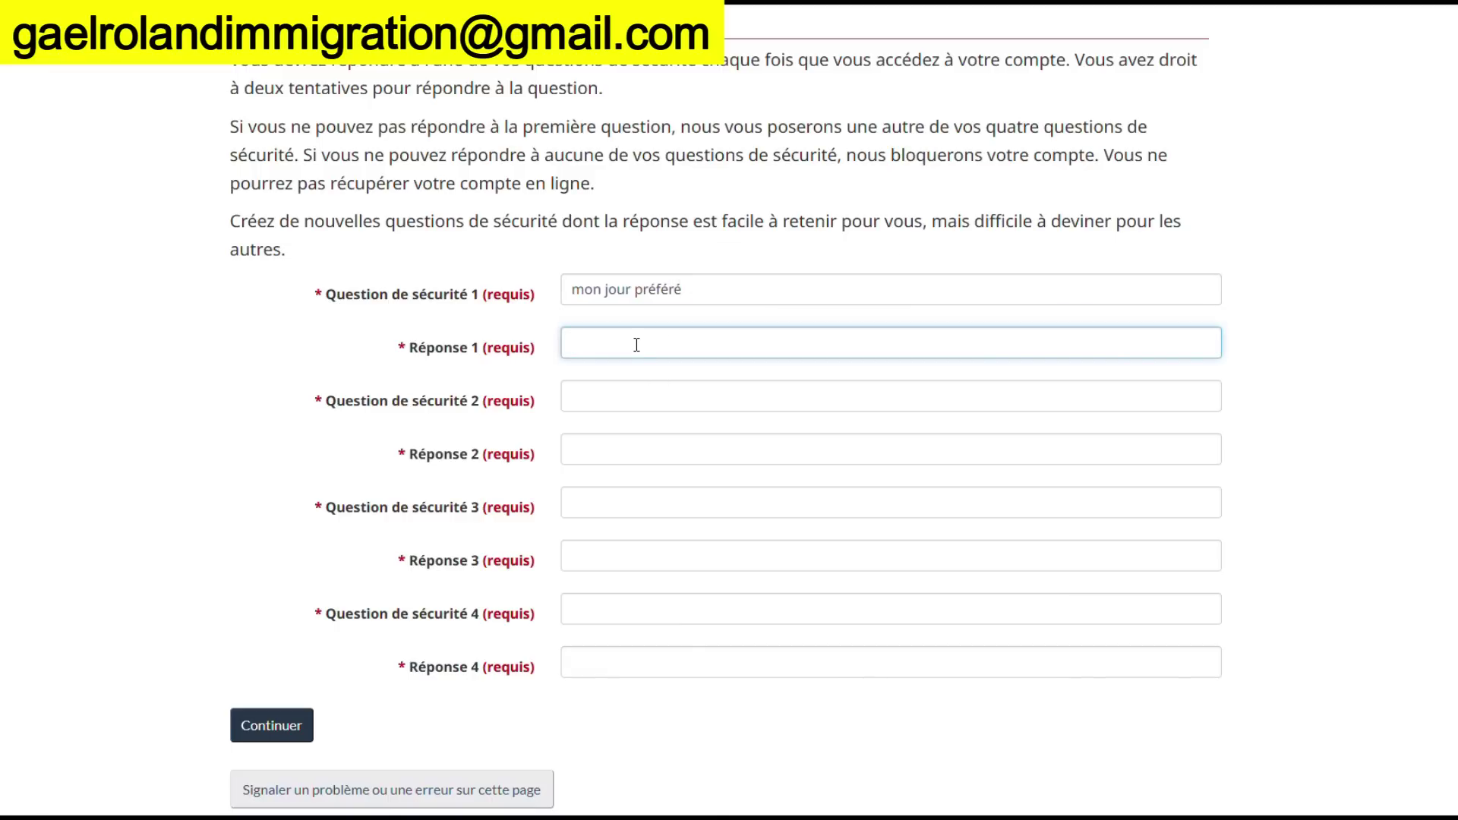
pyautogui.write('sam')
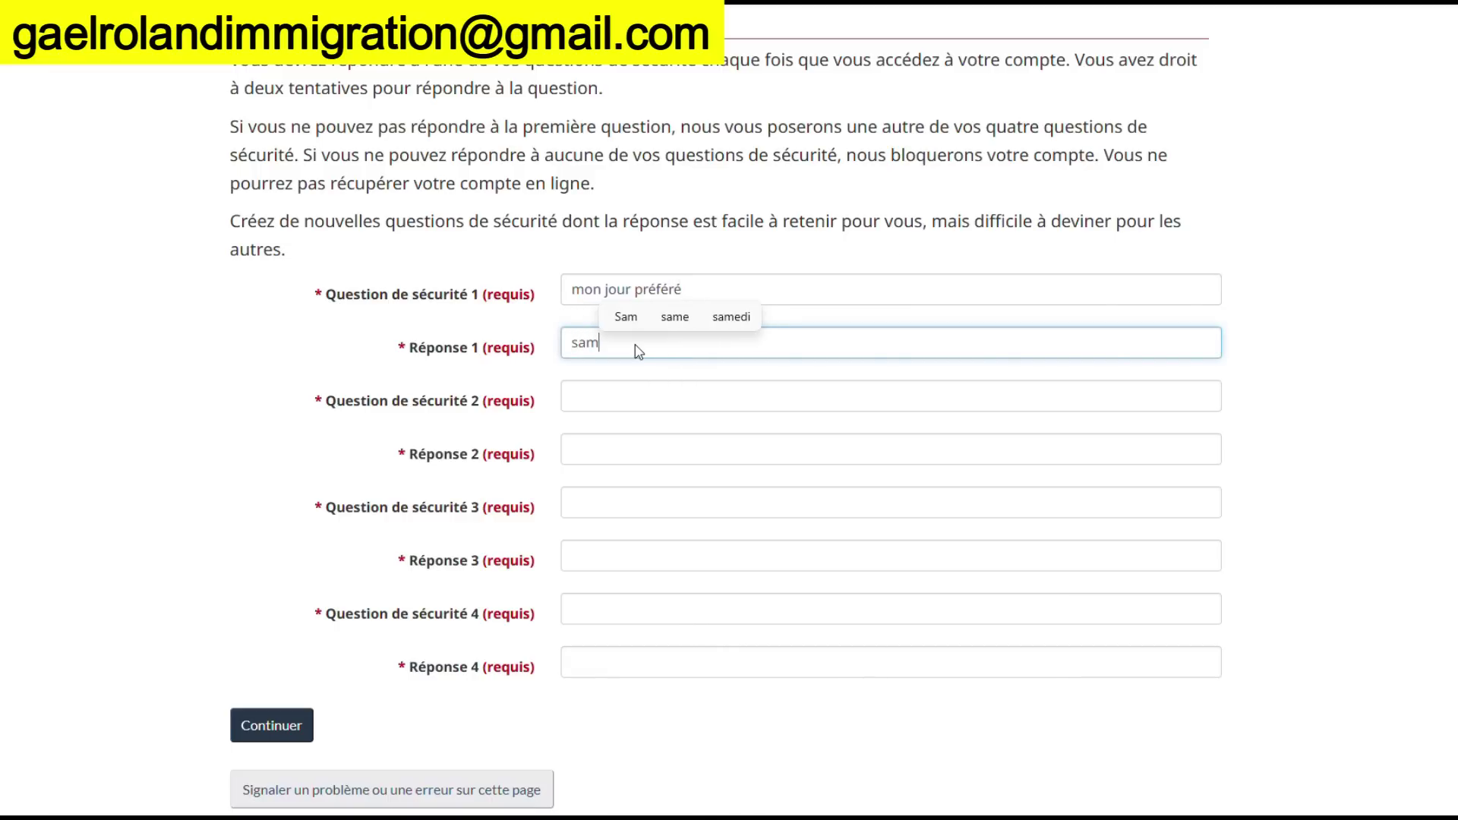
pyautogui.write('uel')
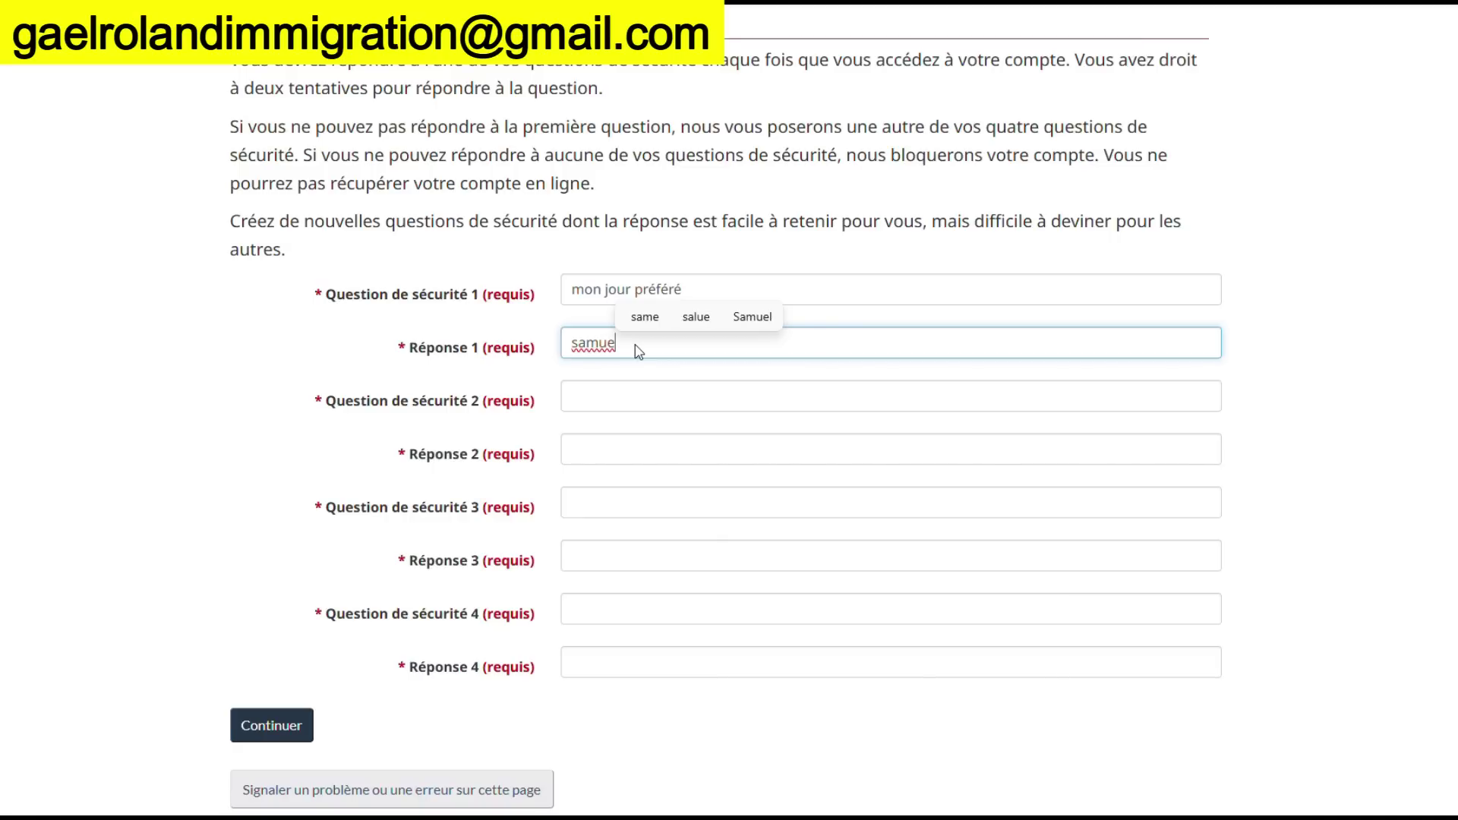
pyautogui.click(604, 400)
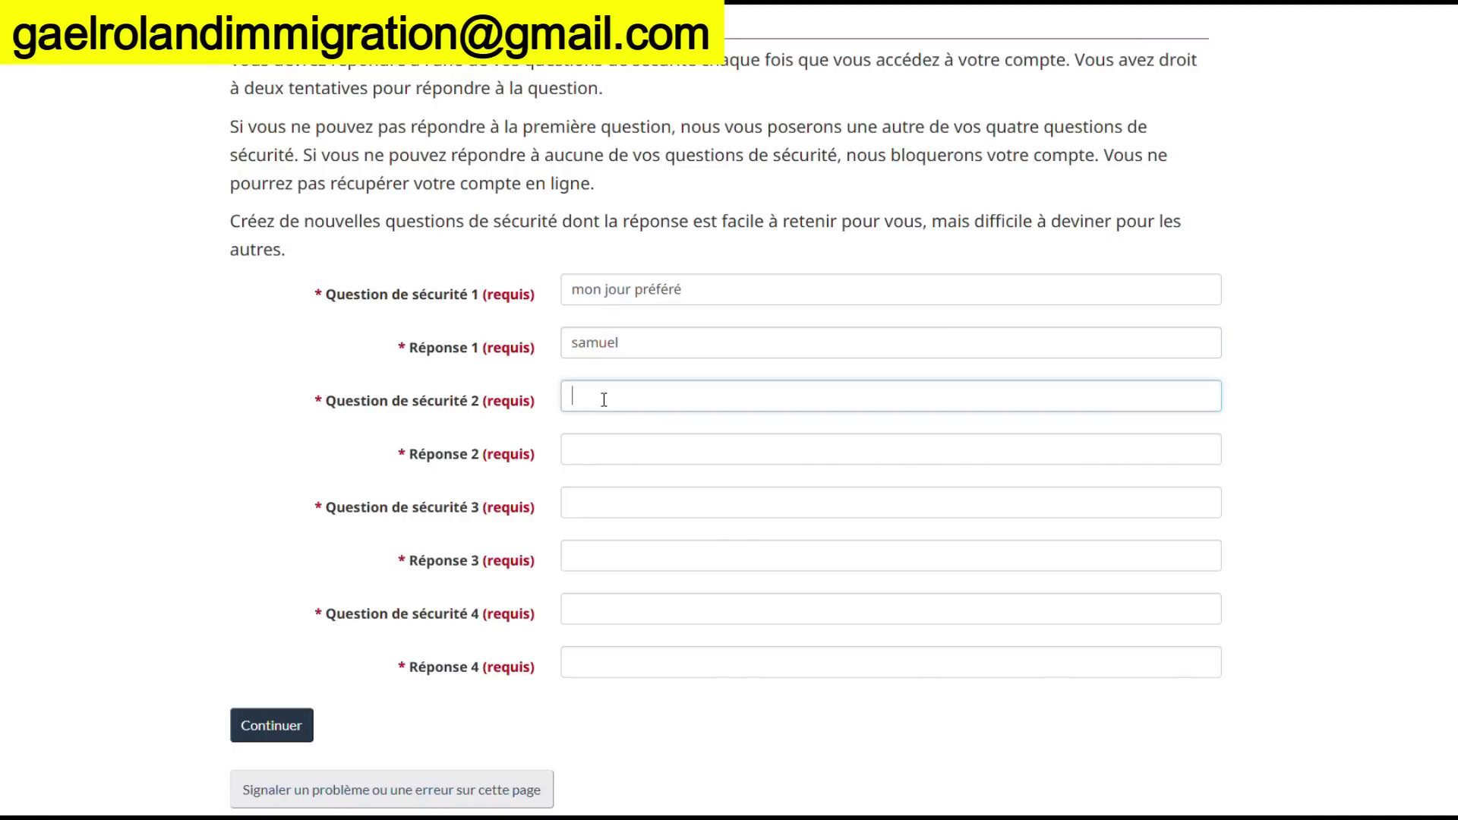
# Set the second security question to 'capital de la cote d'ivoire' and enter its answer
pyautogui.write('co')
pyautogui.press('BackSpace')
pyautogui.write('capital de la cote d')
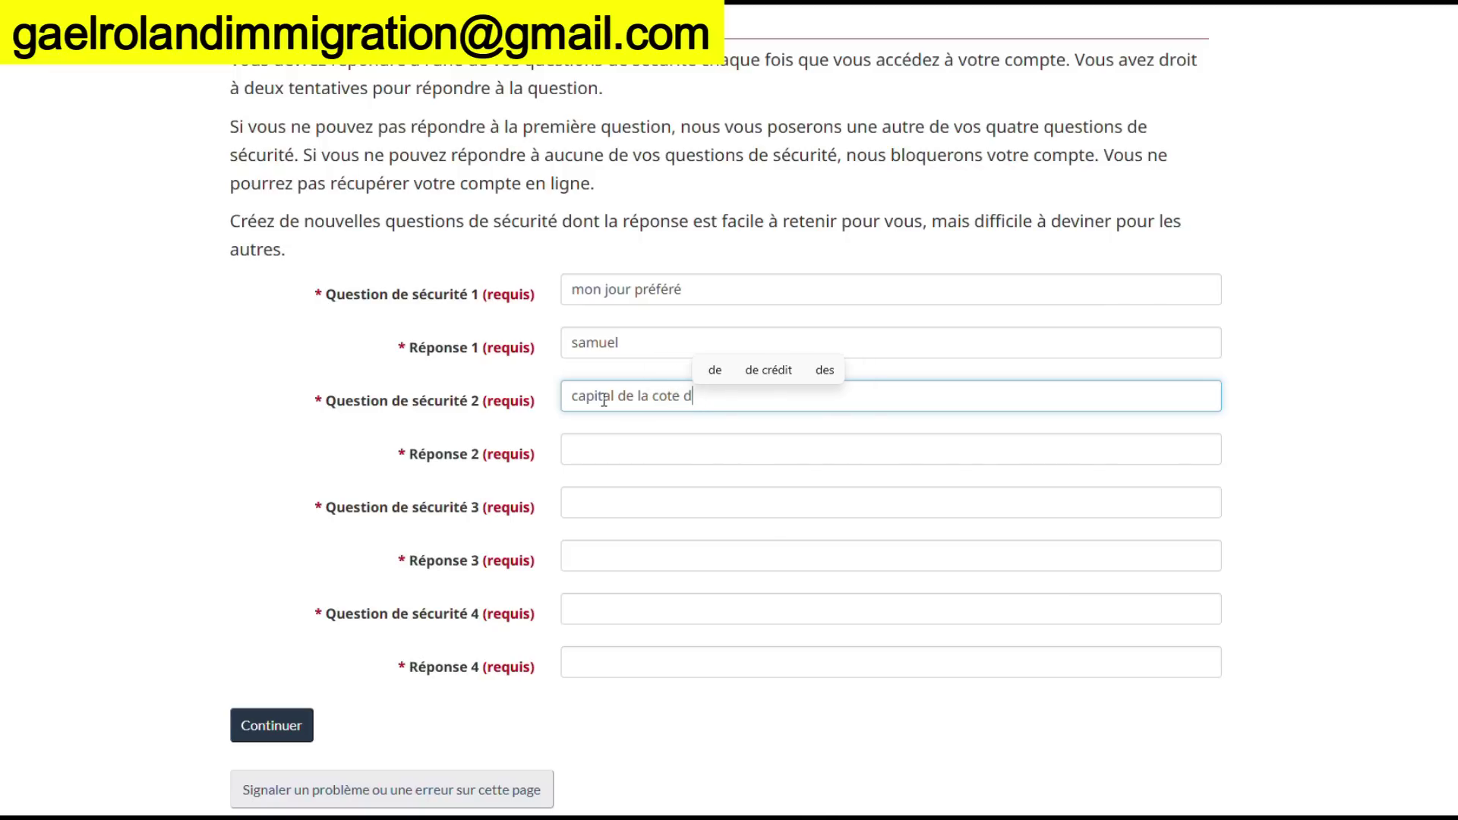
pyautogui.write("'ivoire")
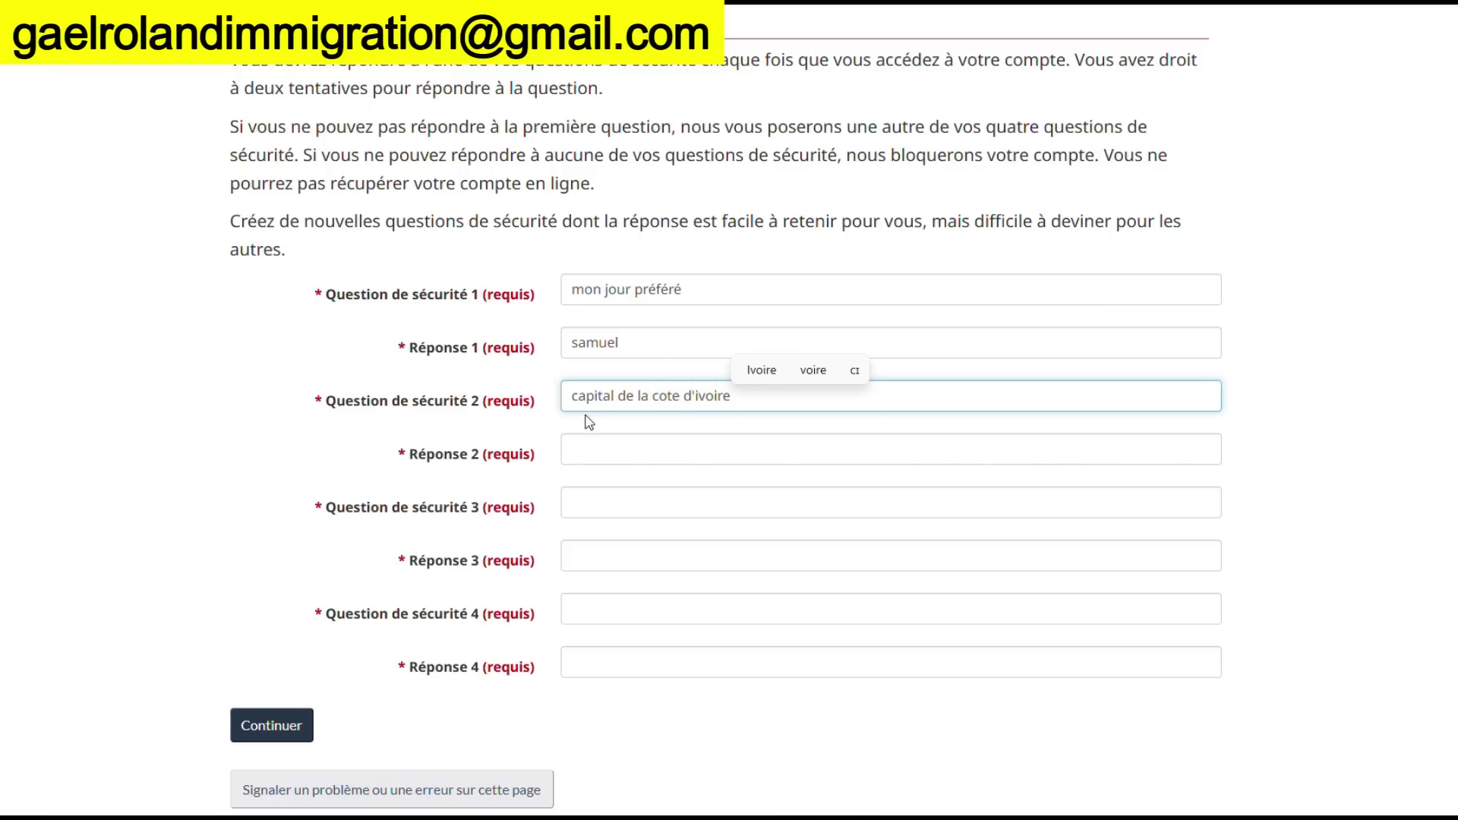
pyautogui.click(571, 457)
pyautogui.write('Abid')
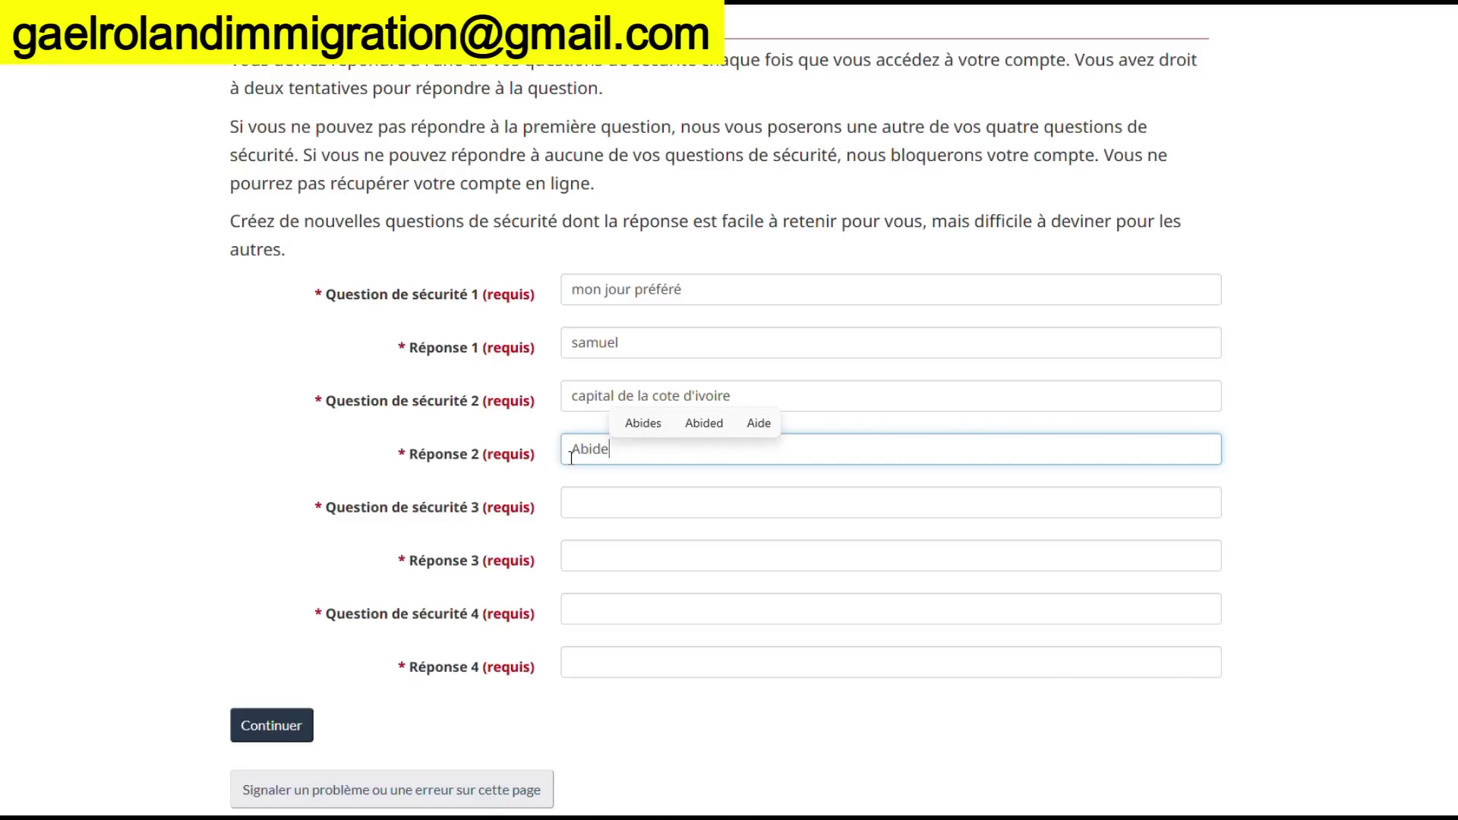
pyautogui.write('jan')
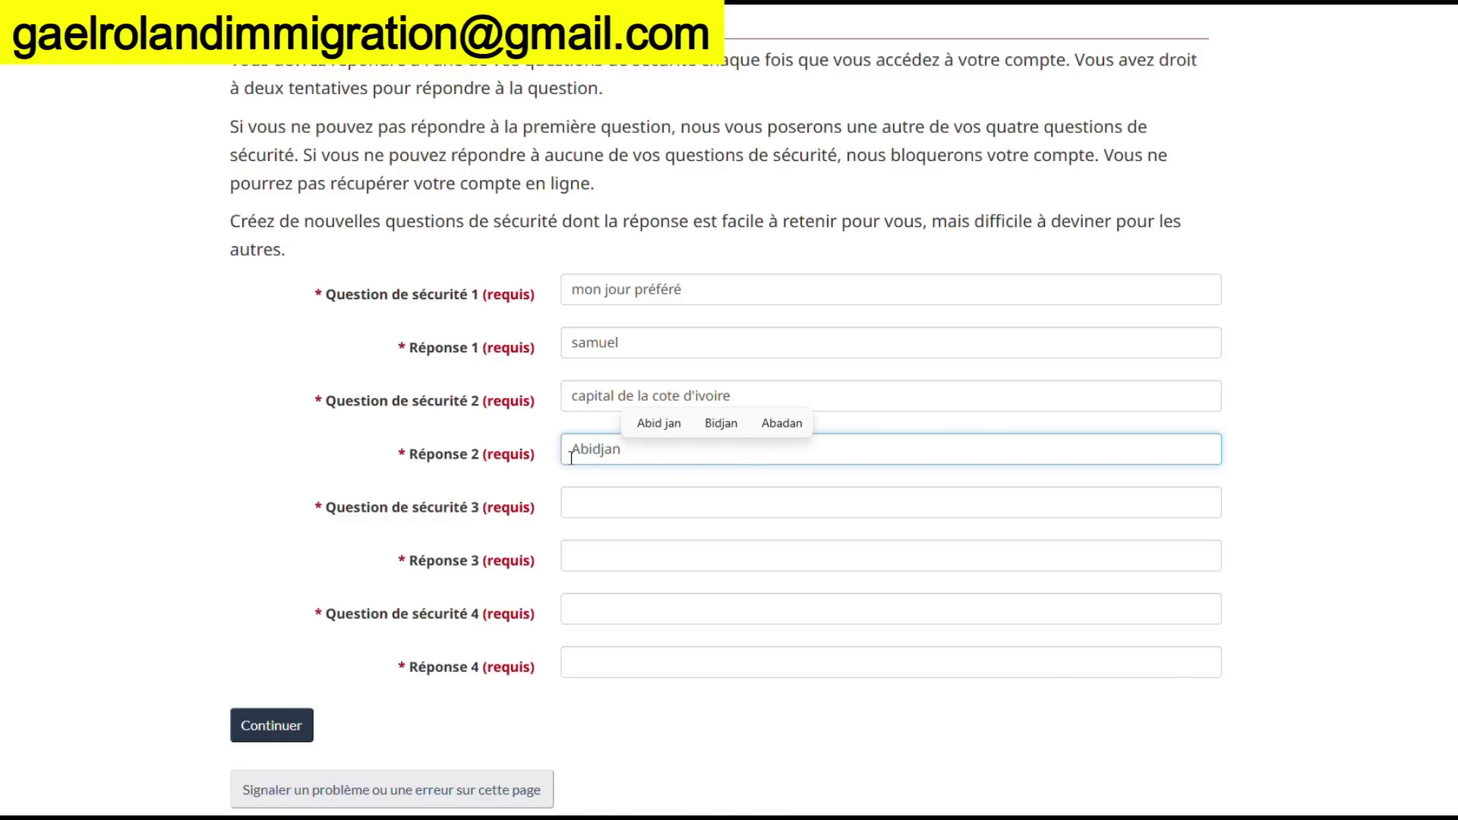
# Set the third security question to 'capital du cameroun' and begin typing its answer
pyautogui.click(580, 502)
pyautogui.write('capital ')
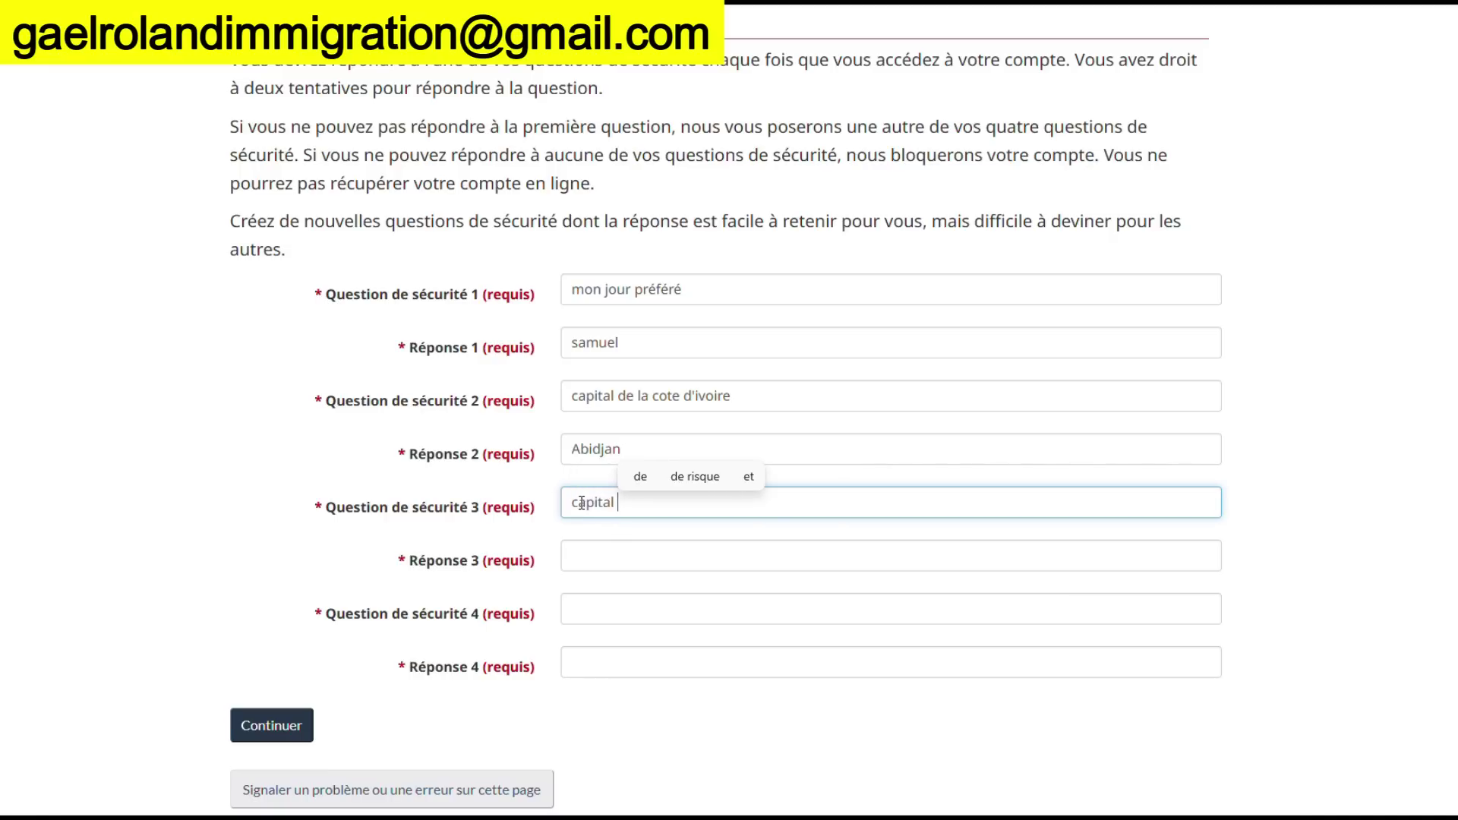
pyautogui.write('diu')
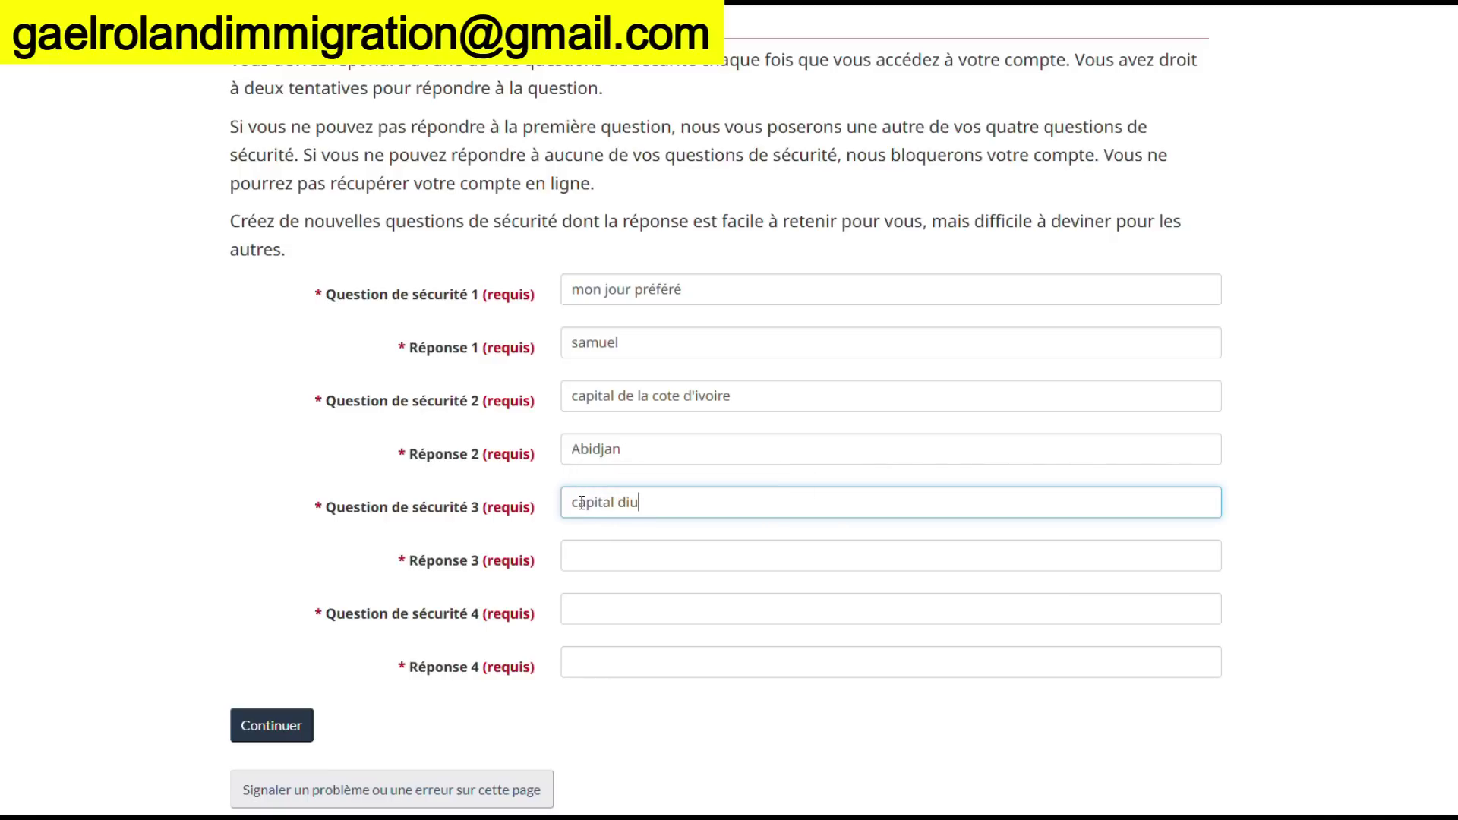
pyautogui.press('BackSpace')
pyautogui.press('BackSpace')
pyautogui.write('u camerou')
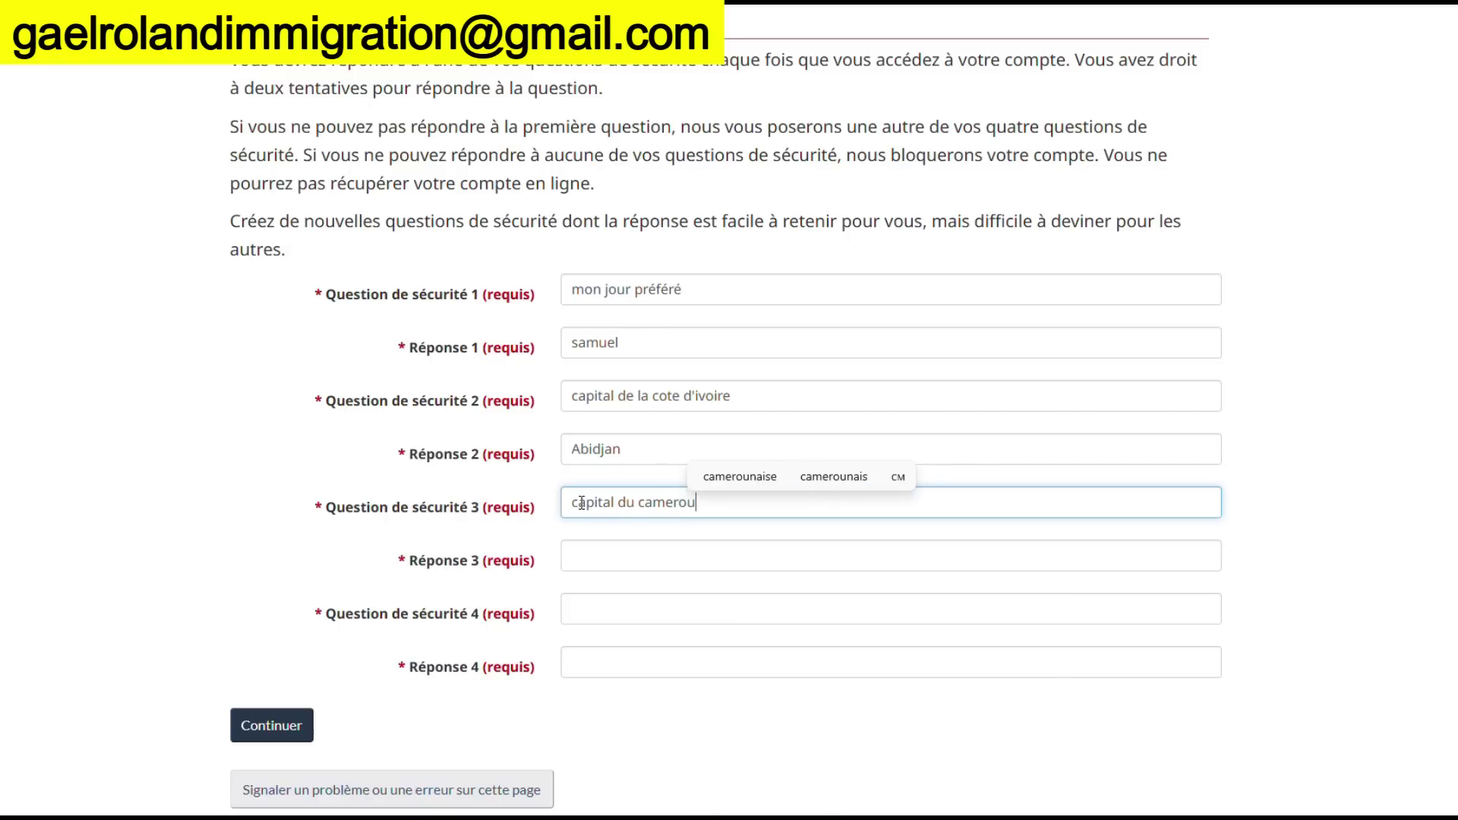
pyautogui.write('s')
pyautogui.press('BackSpace')
pyautogui.write('n')
pyautogui.click(577, 556)
pyautogui.write('yaou')
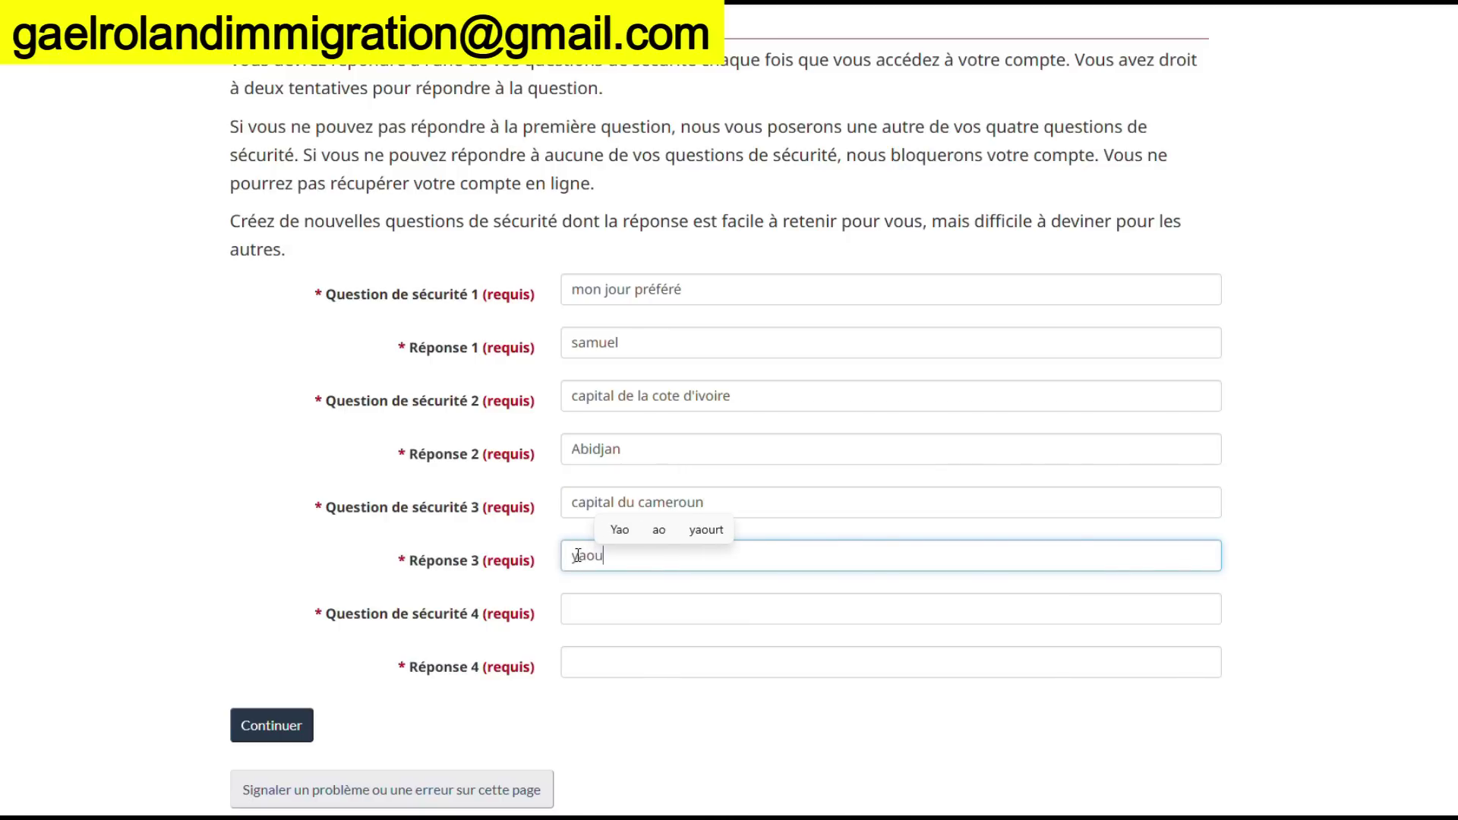
pyautogui.write('nde')
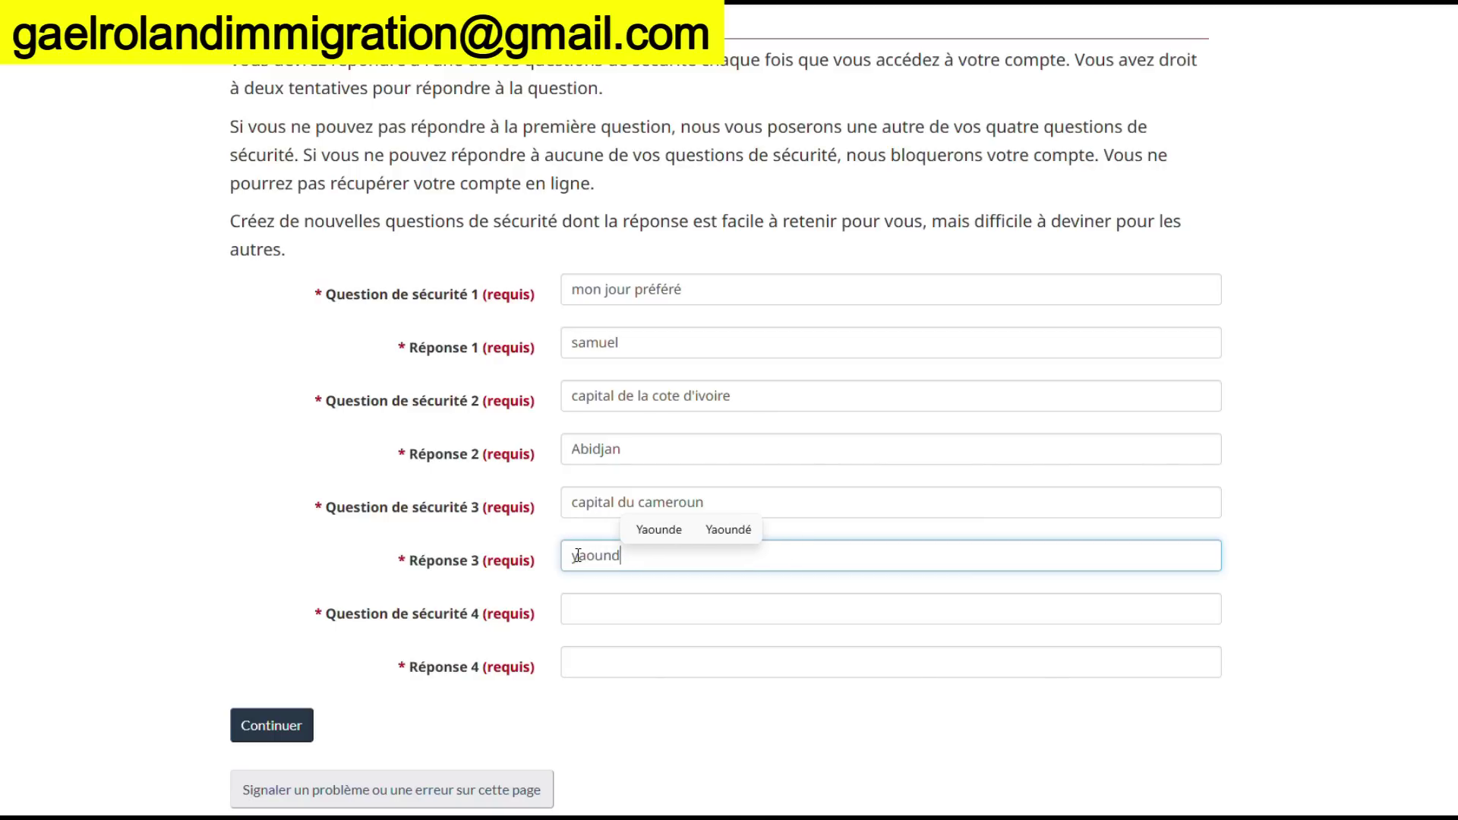
# Enter 'ma ville préférée au Canada' as the fourth security question
pyautogui.click(612, 611)
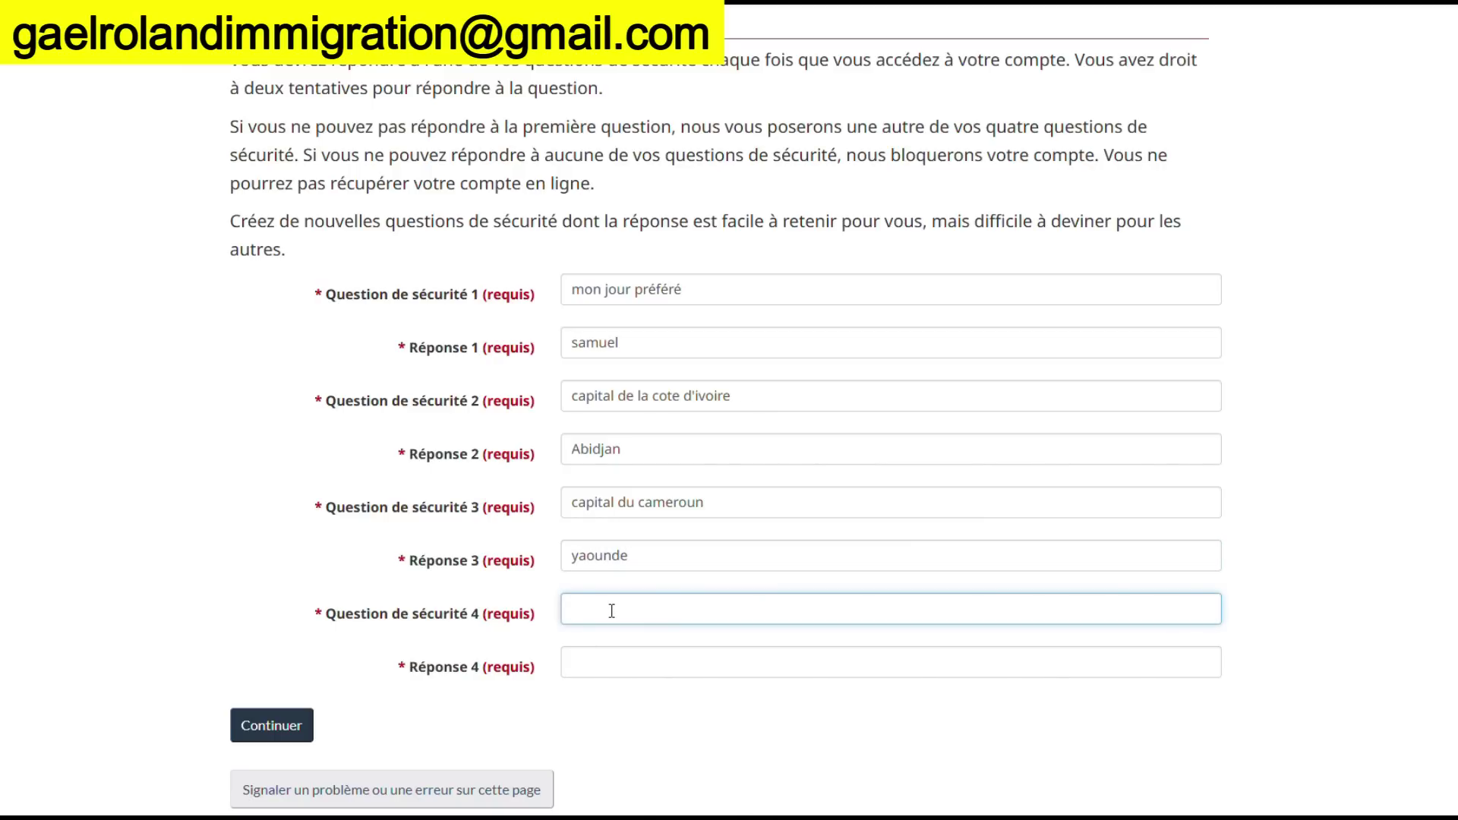
pyautogui.write('ca')
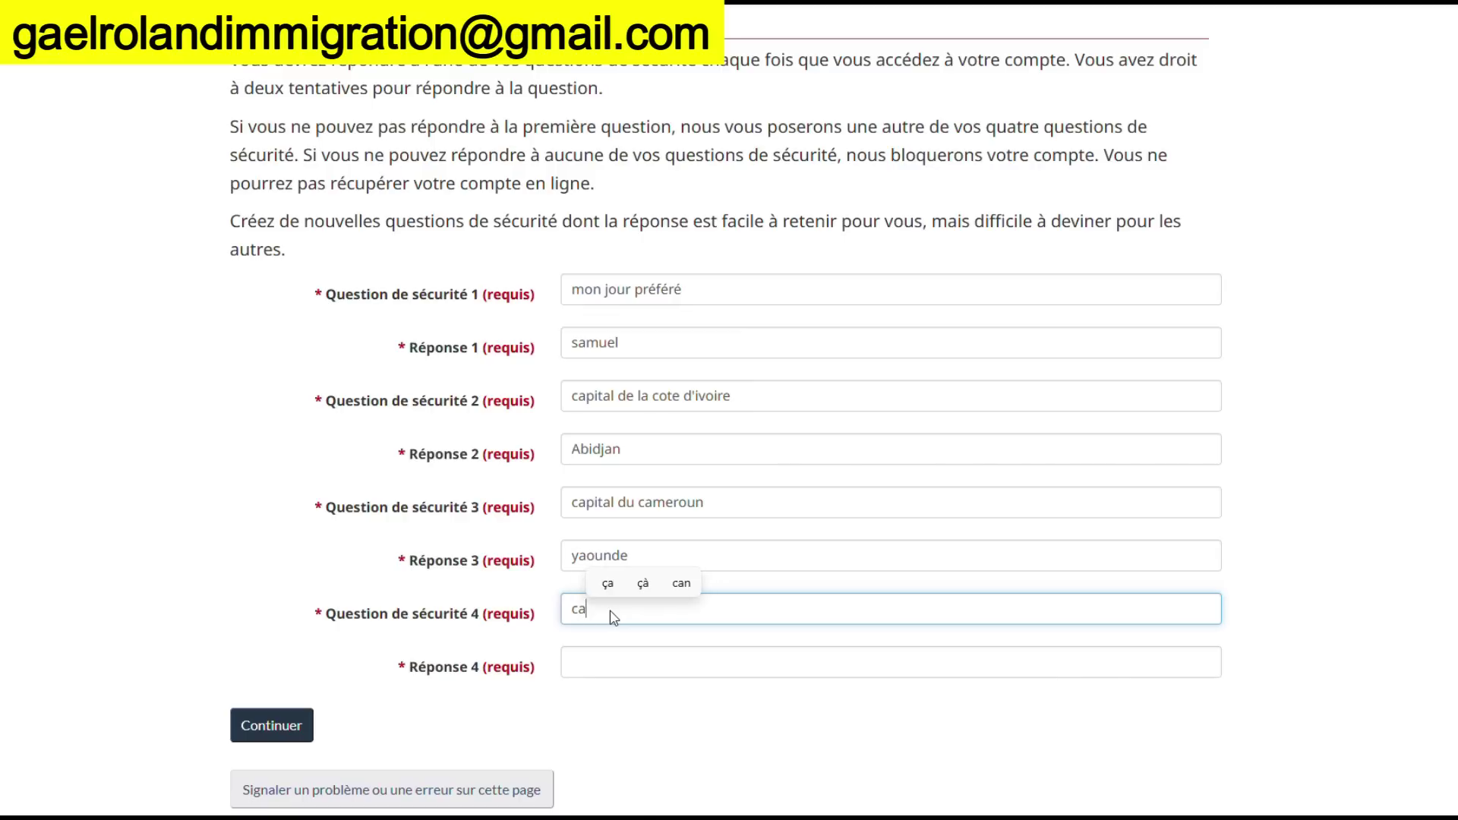
pyautogui.write('pital')
pyautogui.press('BackSpace')
pyautogui.press('BackSpace')
pyautogui.press('BackSpace')
pyautogui.press('BackSpace')
pyautogui.press('BackSpace')
pyautogui.press('BackSpace')
pyautogui.press('BackSpace')
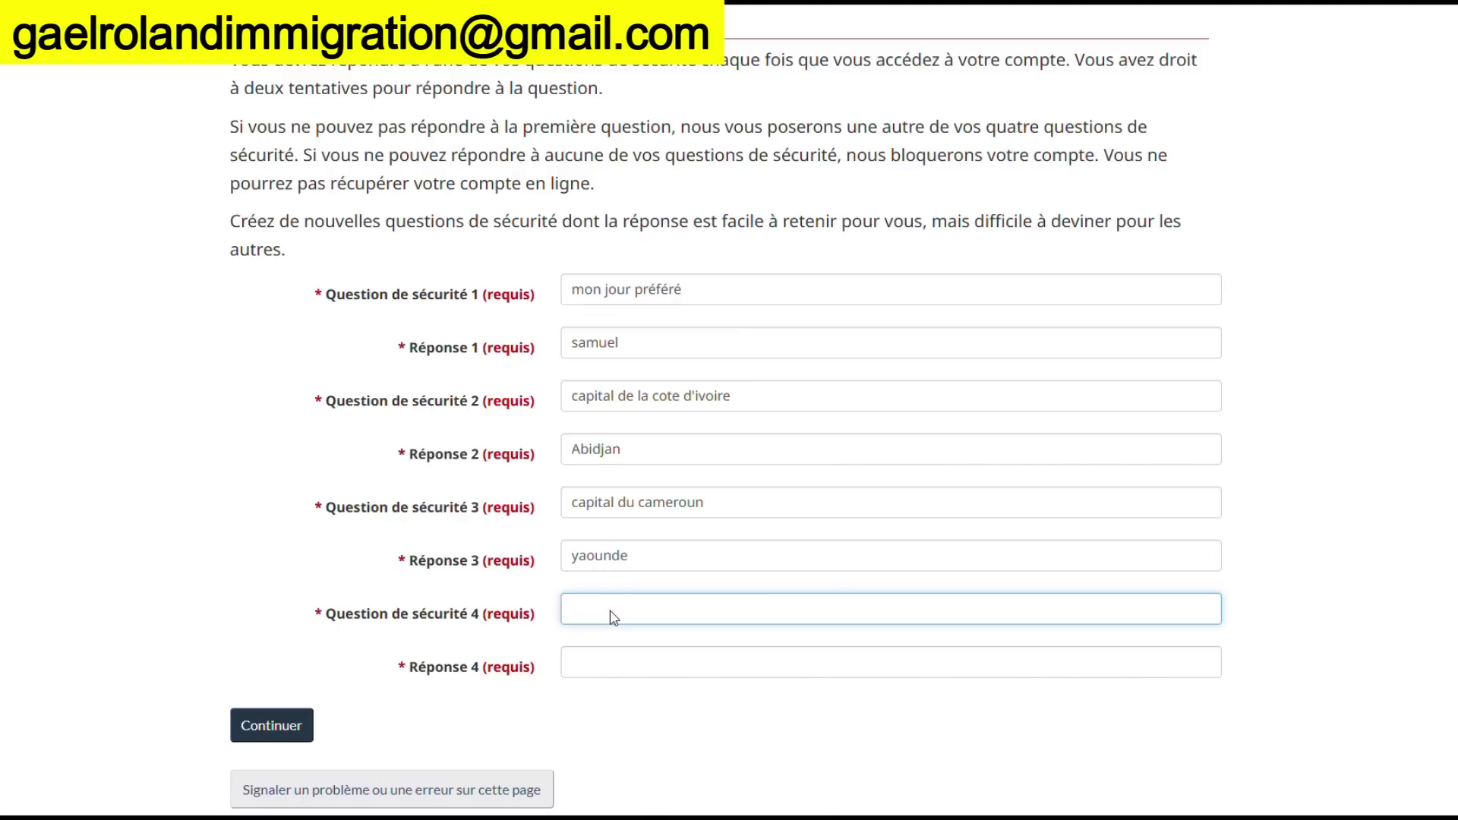
pyautogui.write('ma vi')
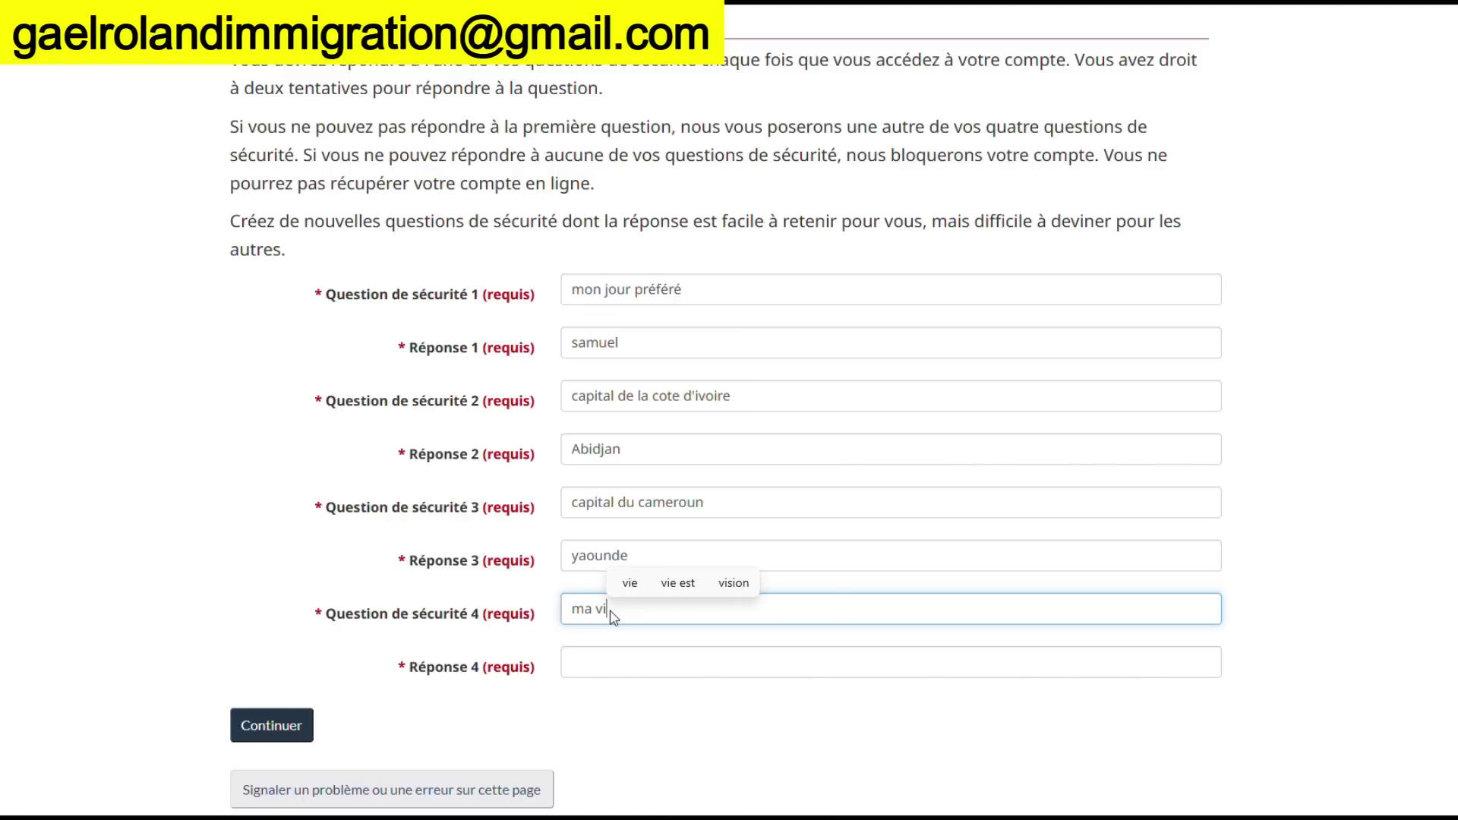
pyautogui.write('lle ')
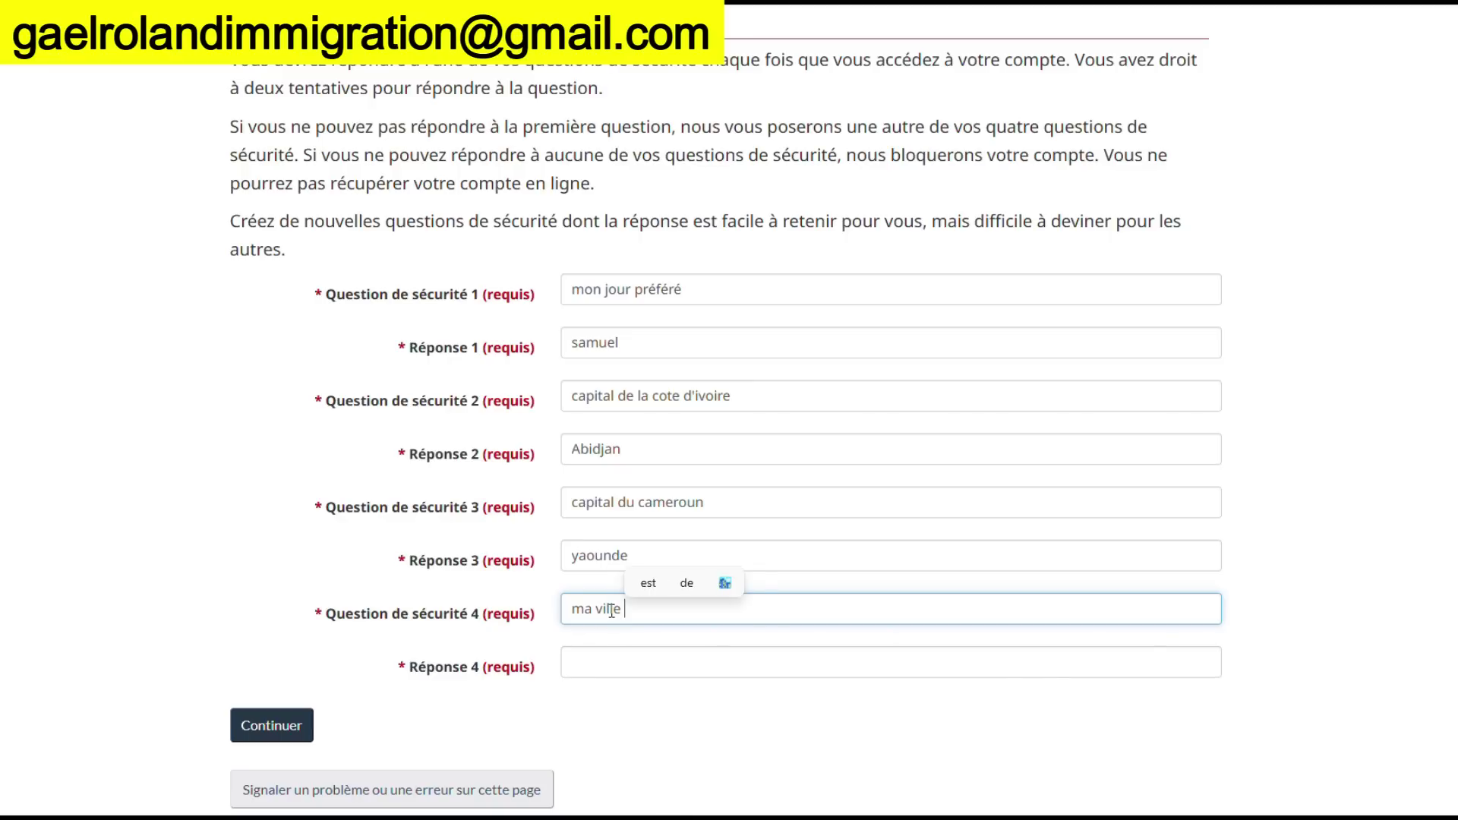
pyautogui.write('preféreé')
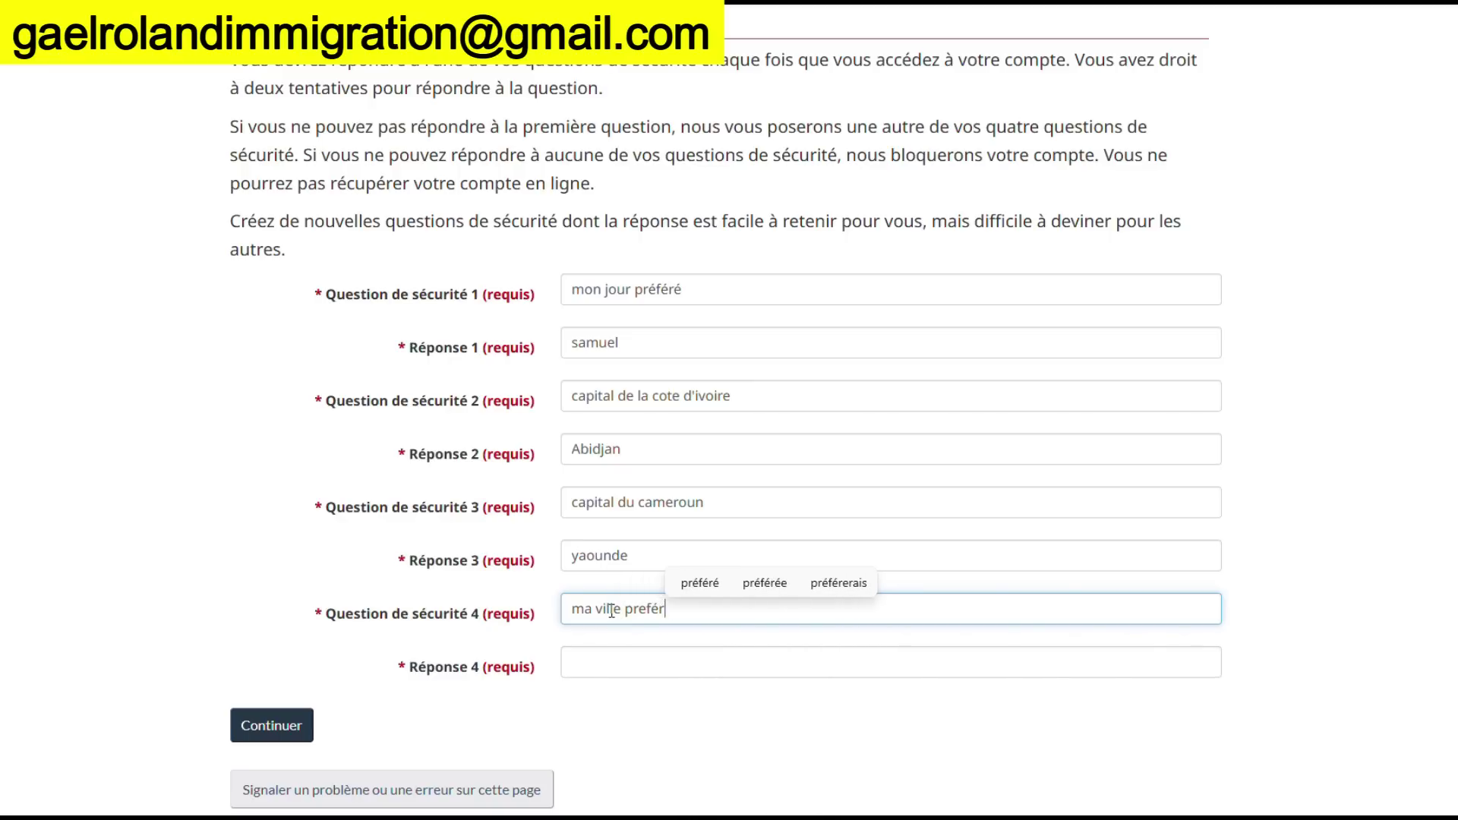
pyautogui.press('BackSpace')
pyautogui.press('BackSpace')
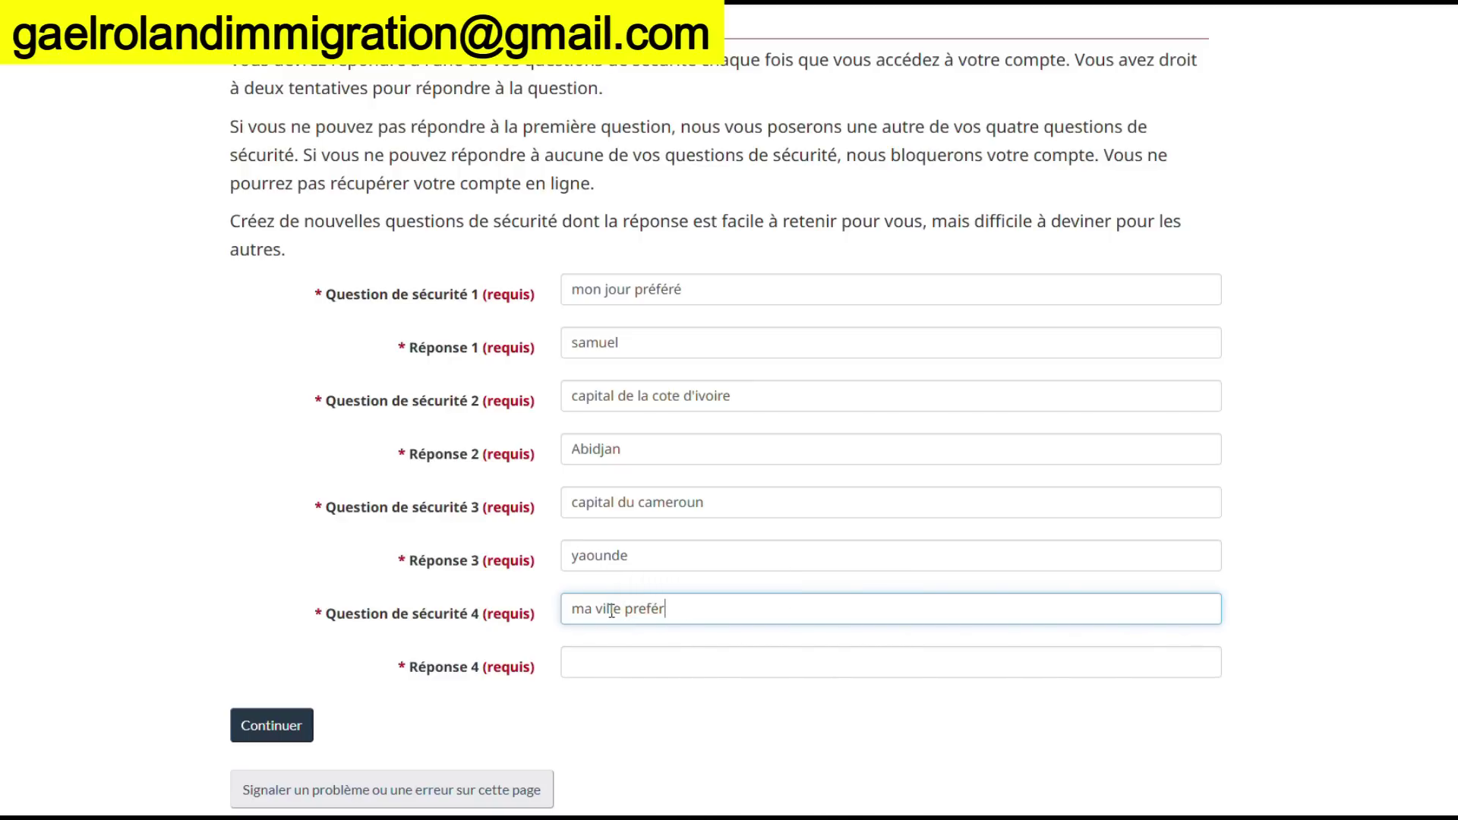
pyautogui.write('ée au C')
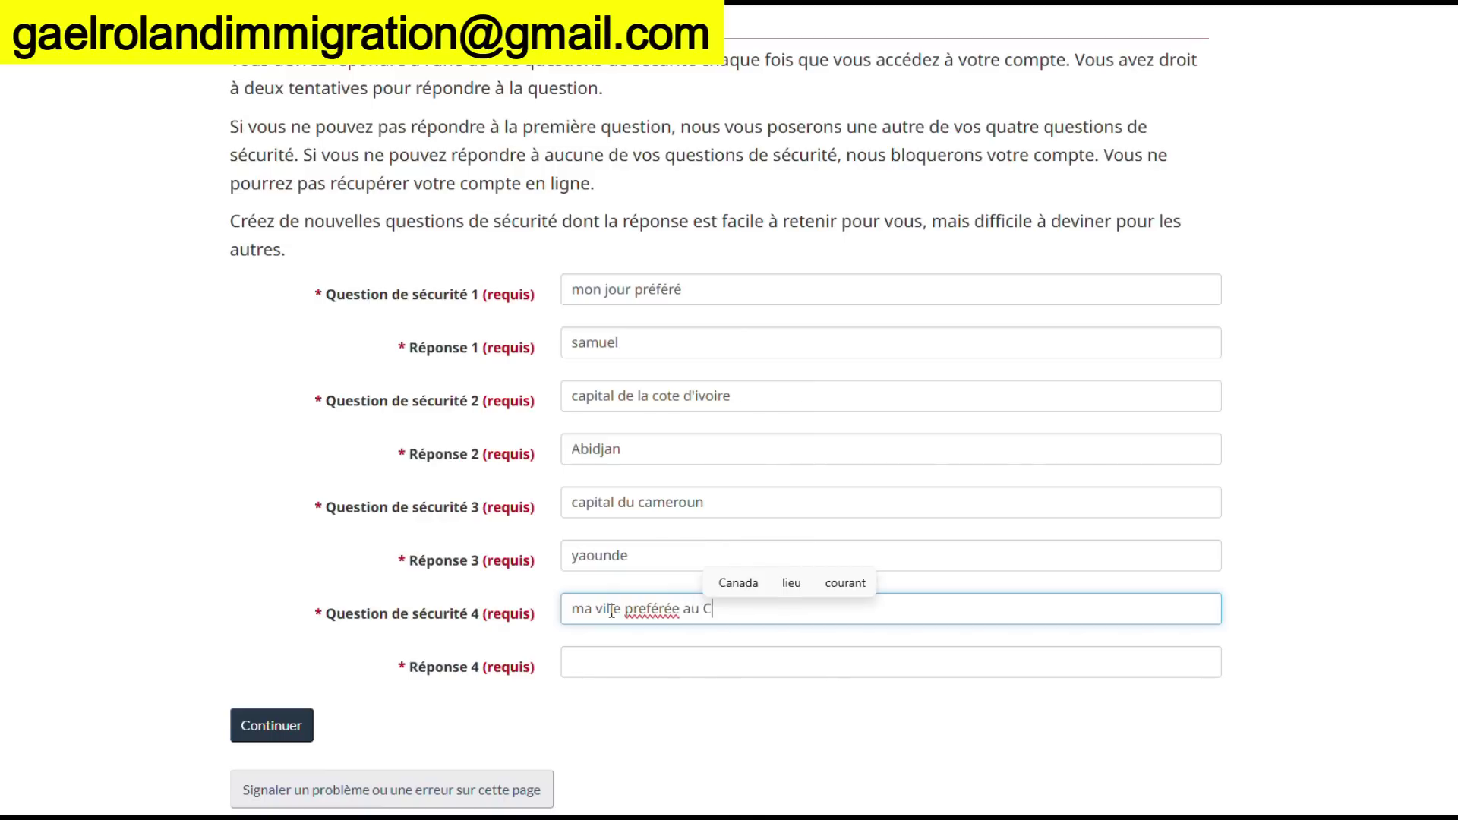
pyautogui.write('anada')
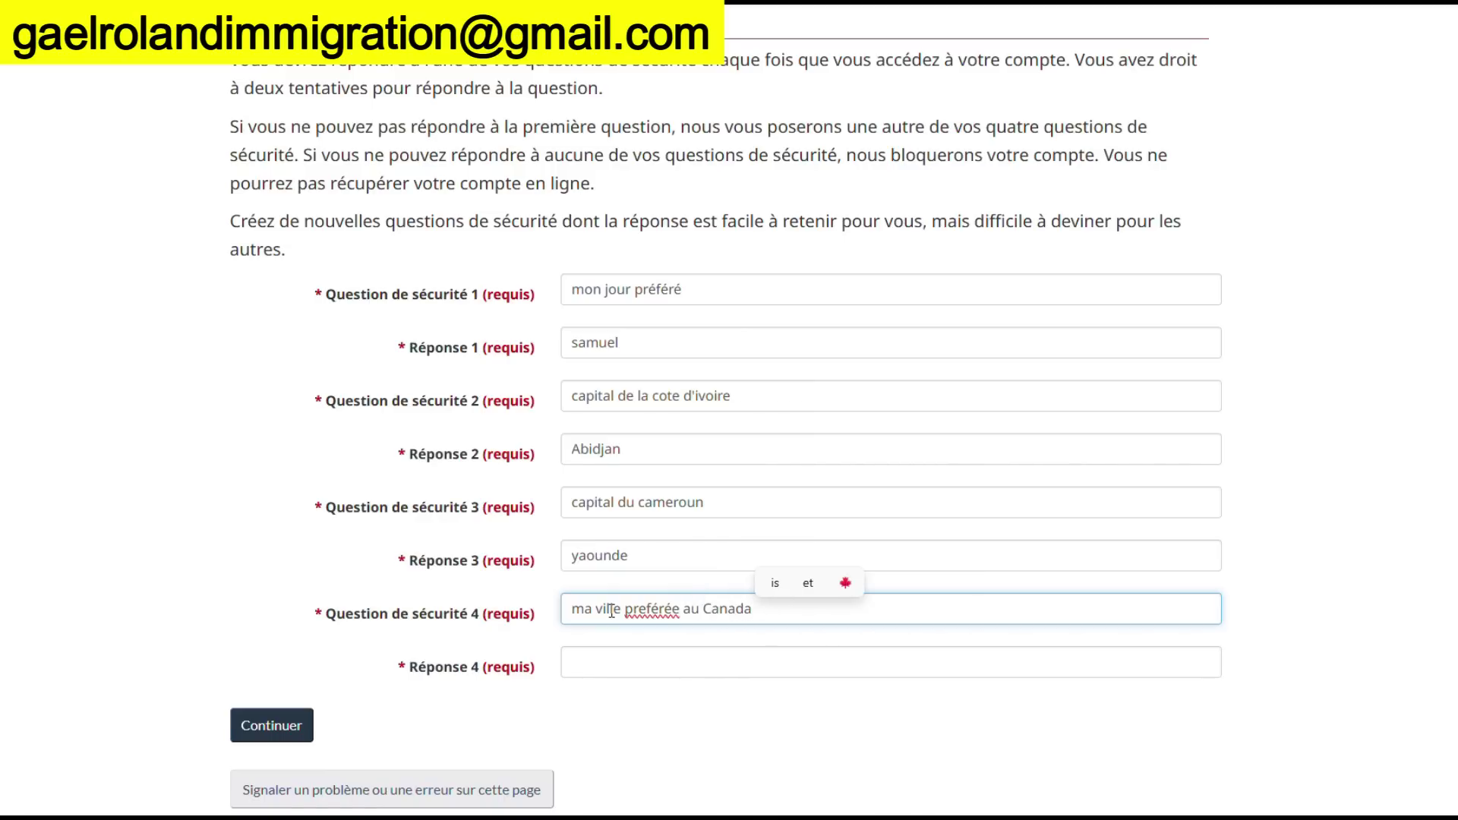
# Type the answer to the fourth question and submit all four security questions
pyautogui.click(573, 662)
pyautogui.write('Edmu')
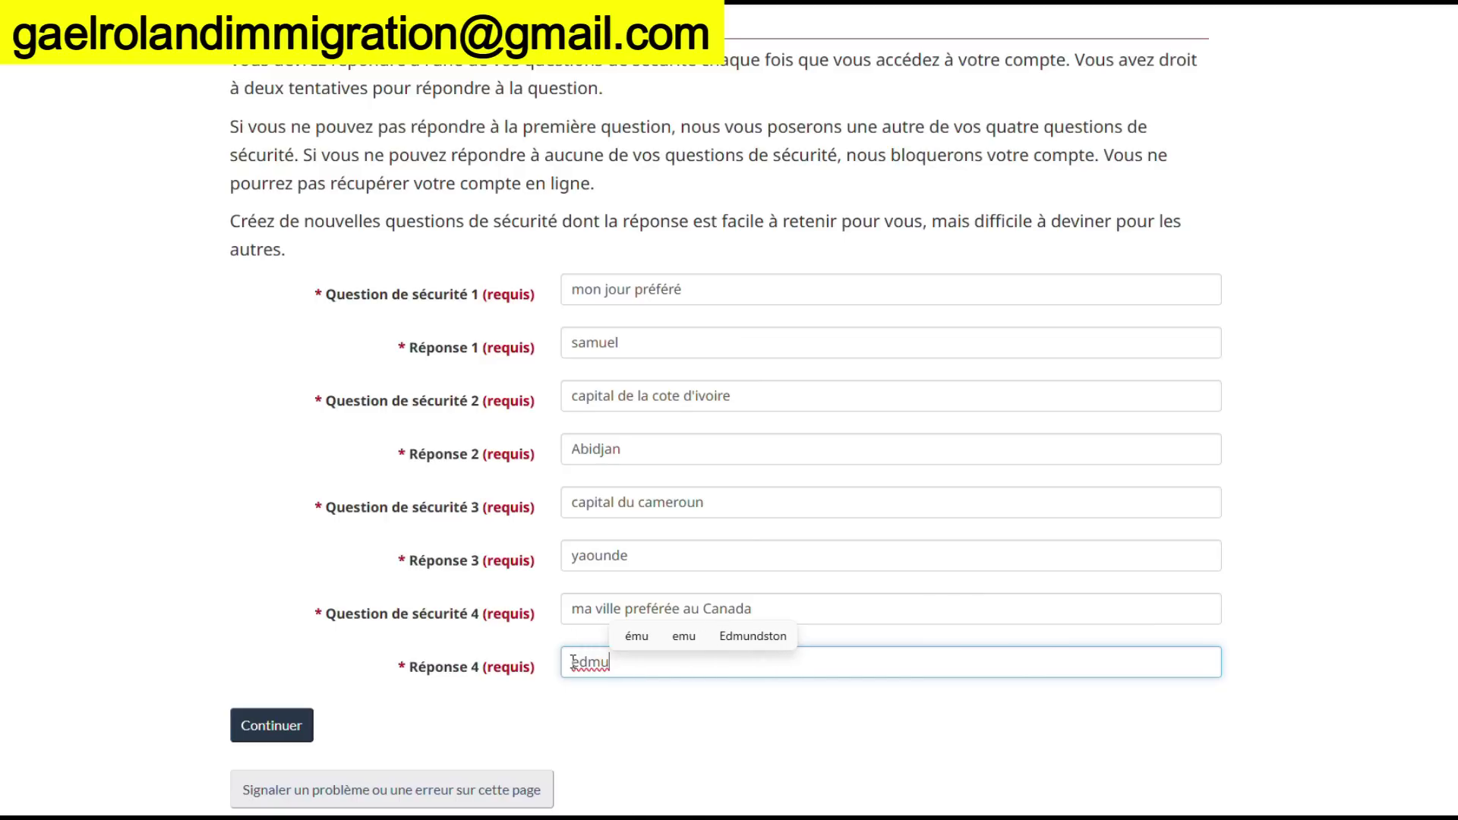
pyautogui.click(755, 638)
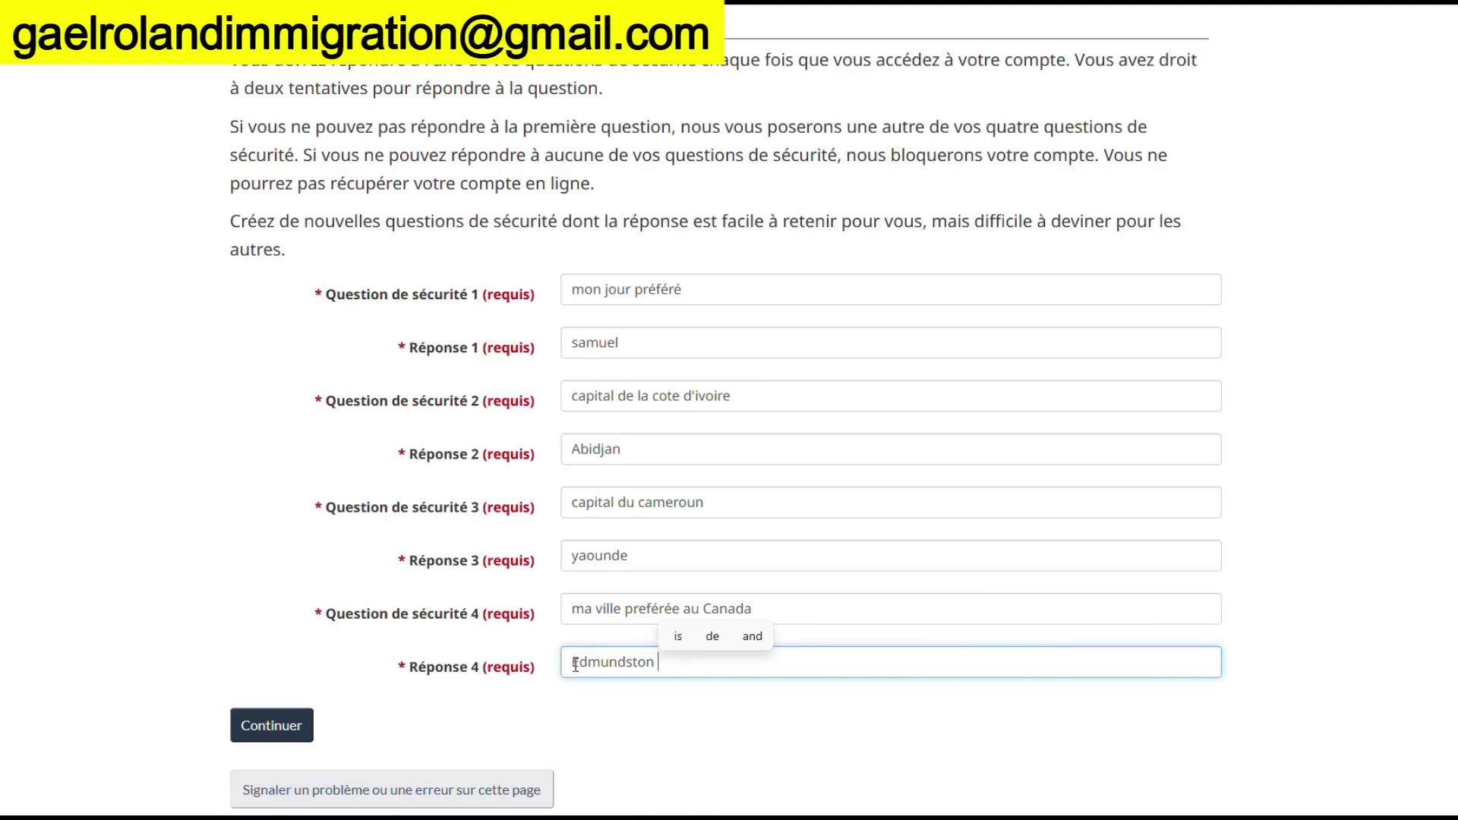
pyautogui.click(577, 663)
pyautogui.press('BackSpace')
pyautogui.write('e')
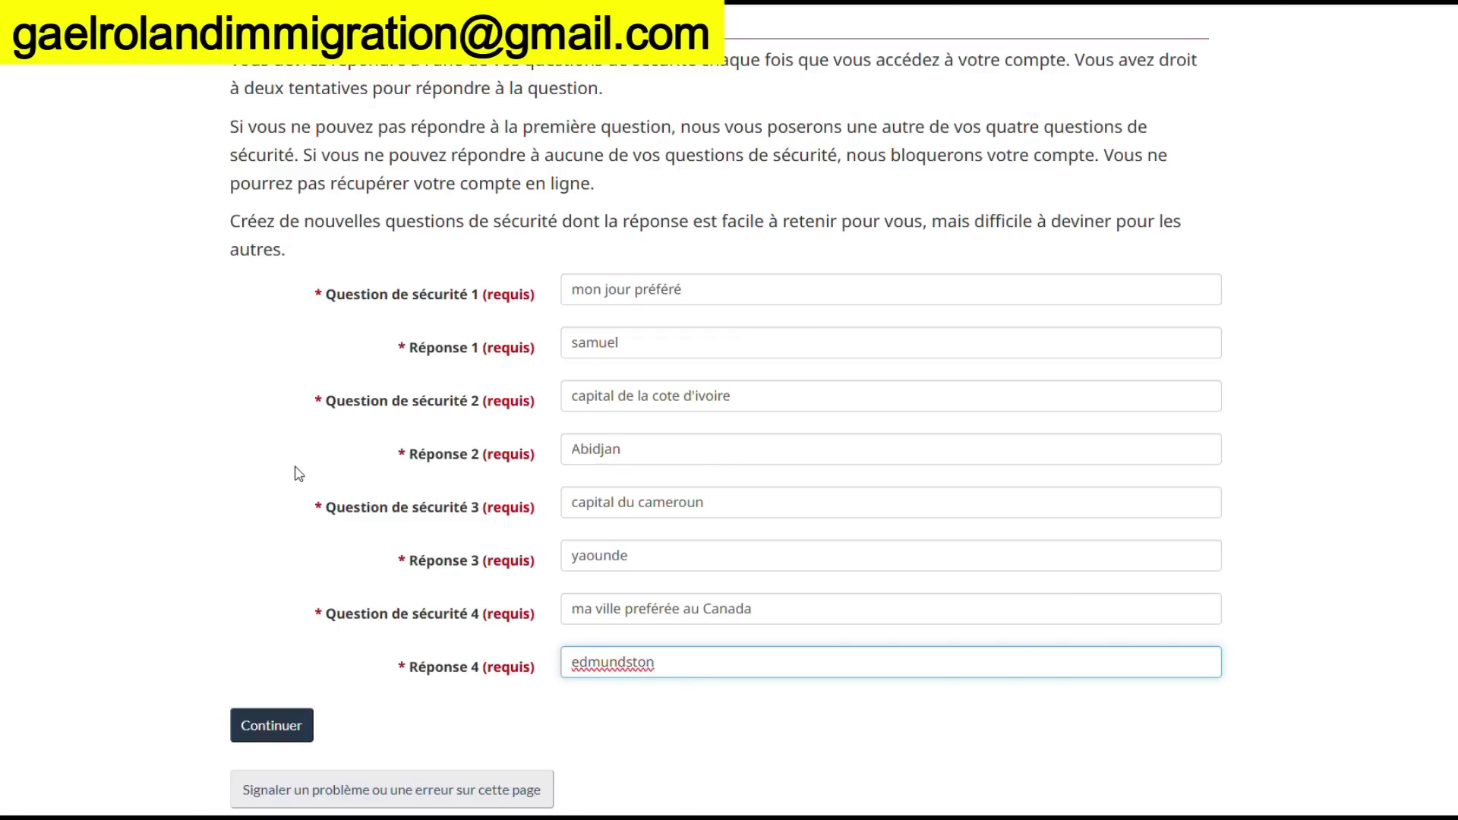
pyautogui.click(300, 729)
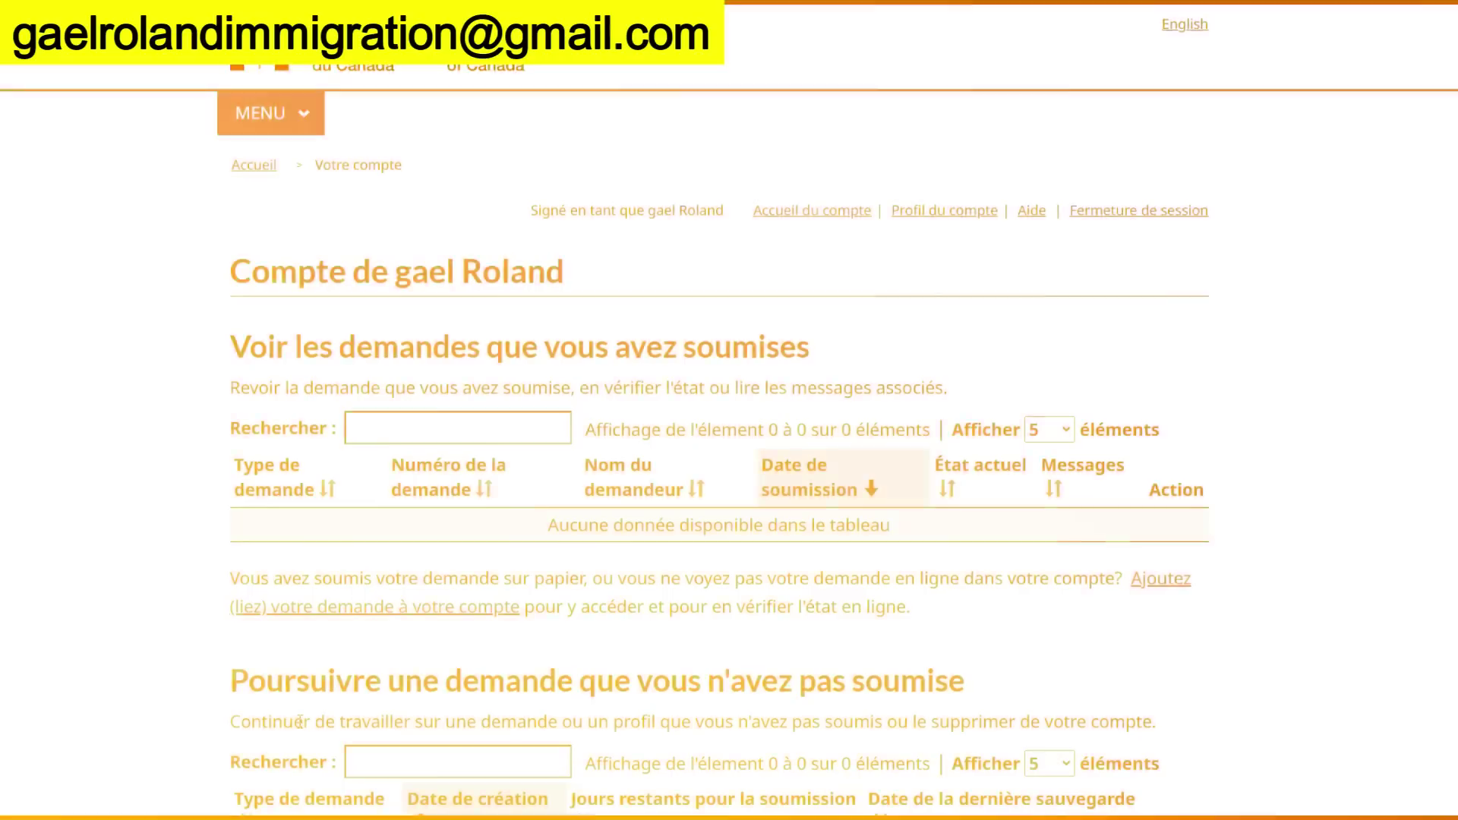
pyautogui.scroll(-2, 624, 631)
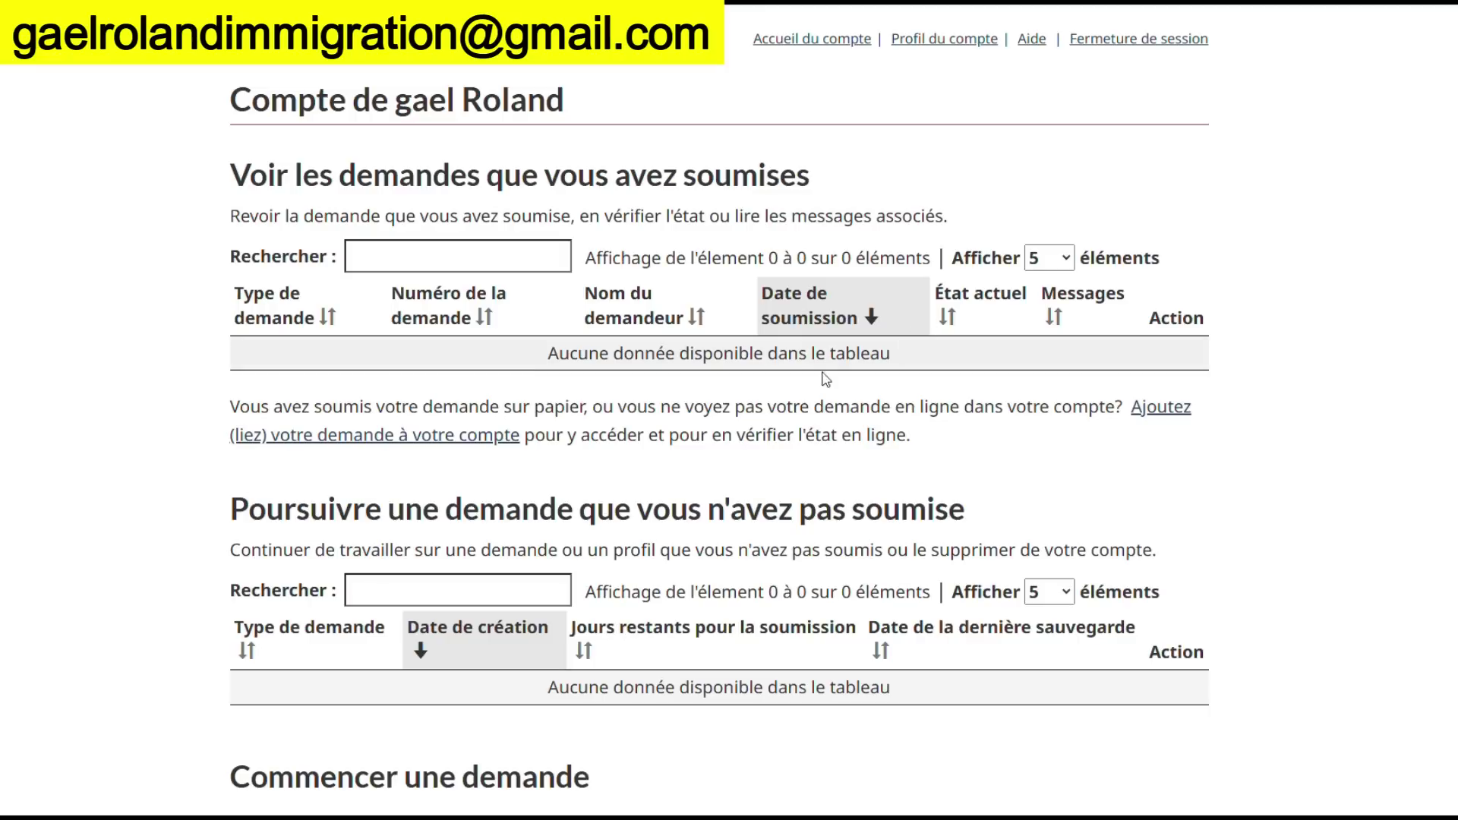
pyautogui.scroll(2, 707, 424)
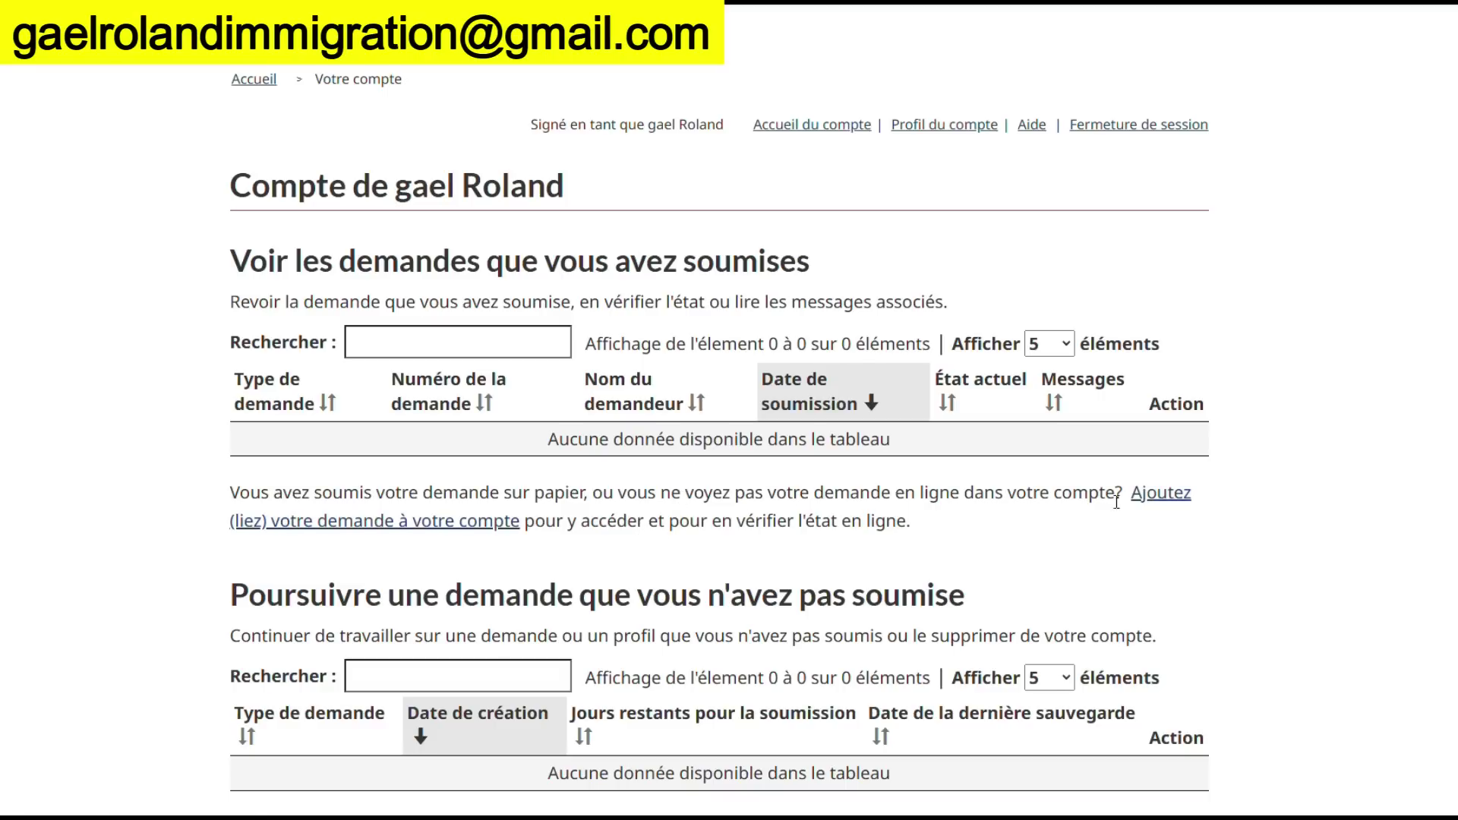
pyautogui.scroll(-1, 1142, 513)
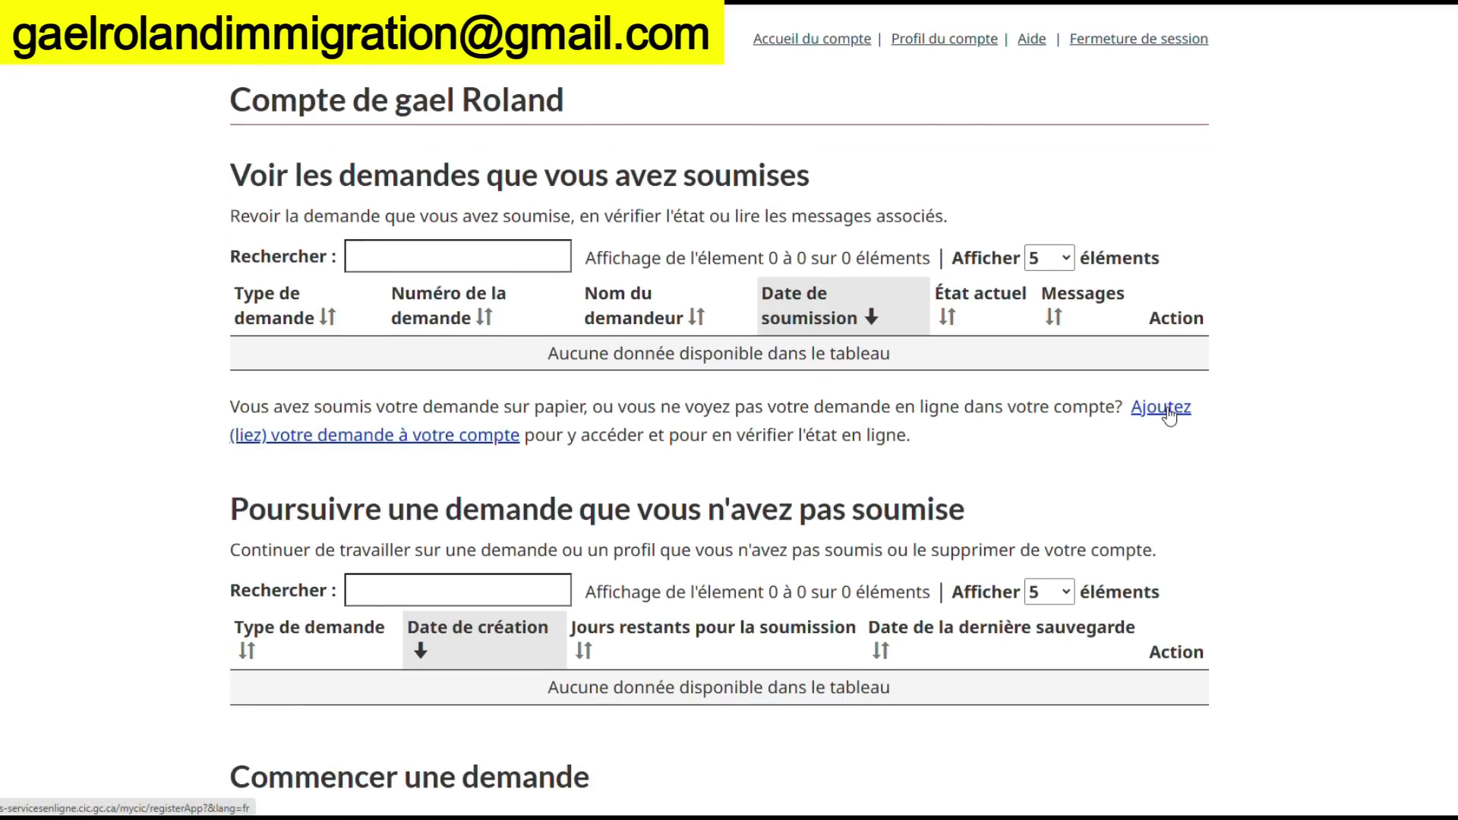
# Start linking an existing application with Résidence permanente as the category
pyautogui.click(1170, 413)
pyautogui.scroll(-3, 829, 537)
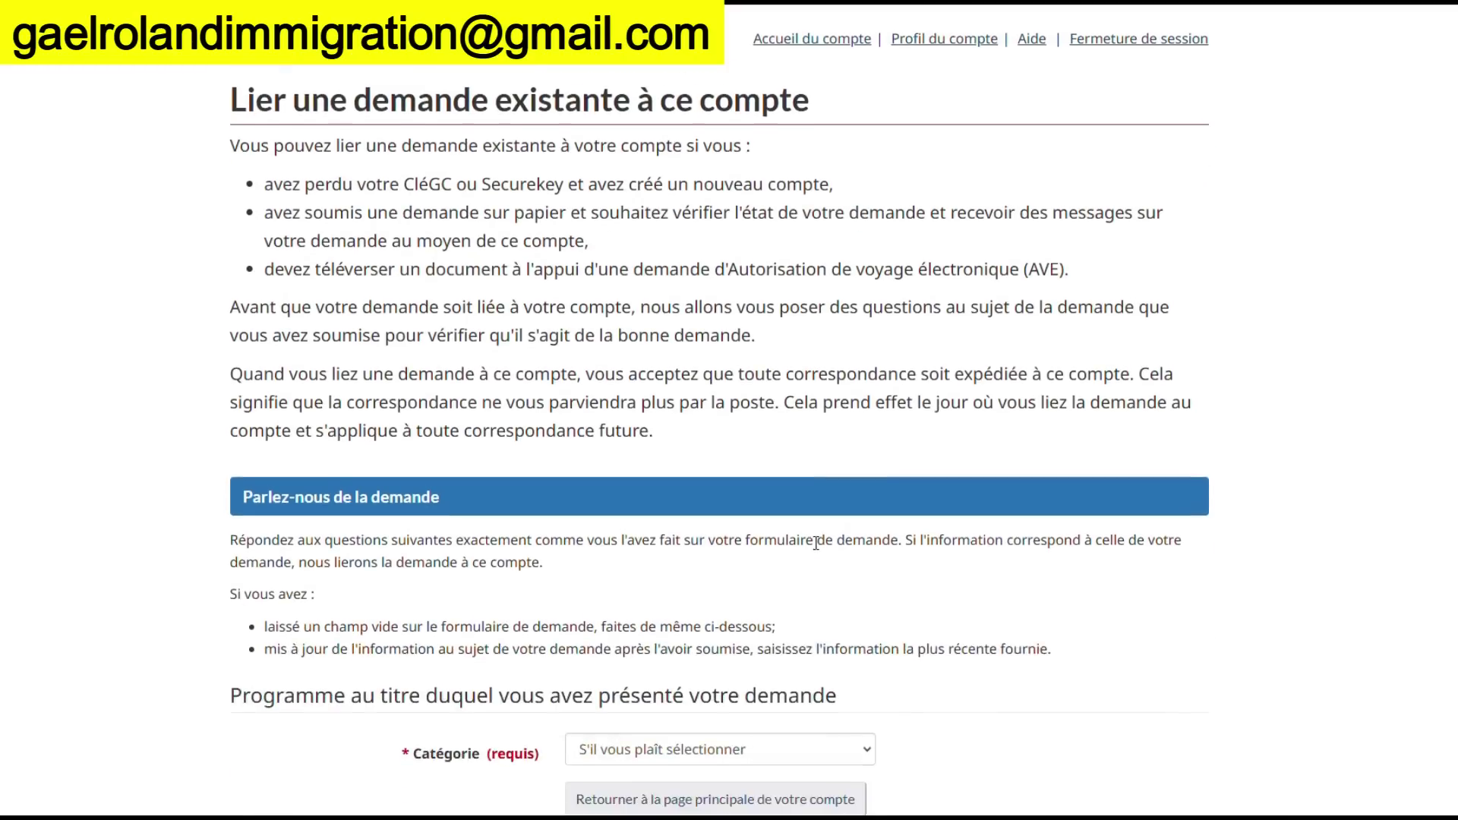
pyautogui.scroll(-3, 829, 537)
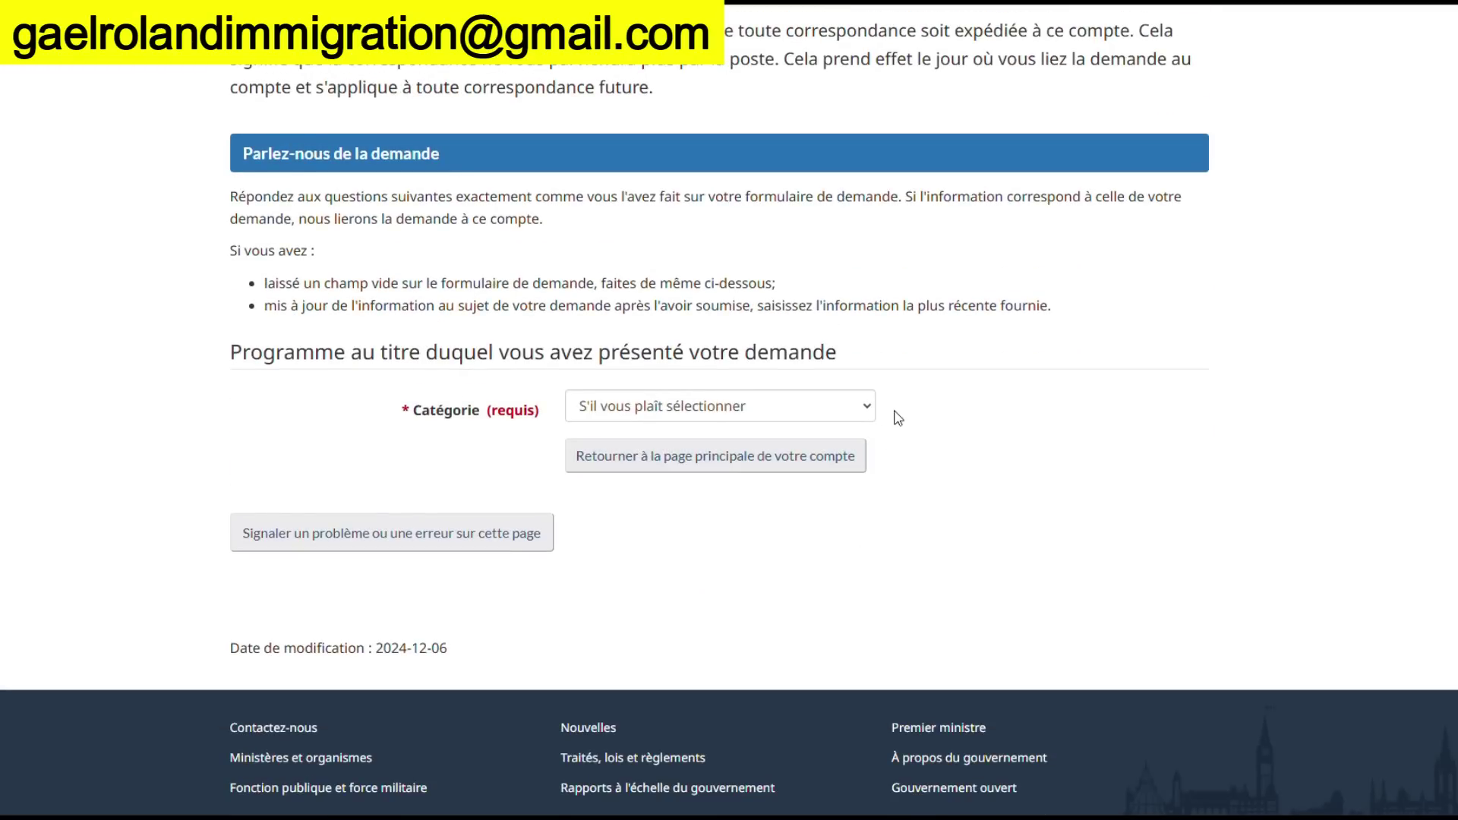
pyautogui.click(871, 410)
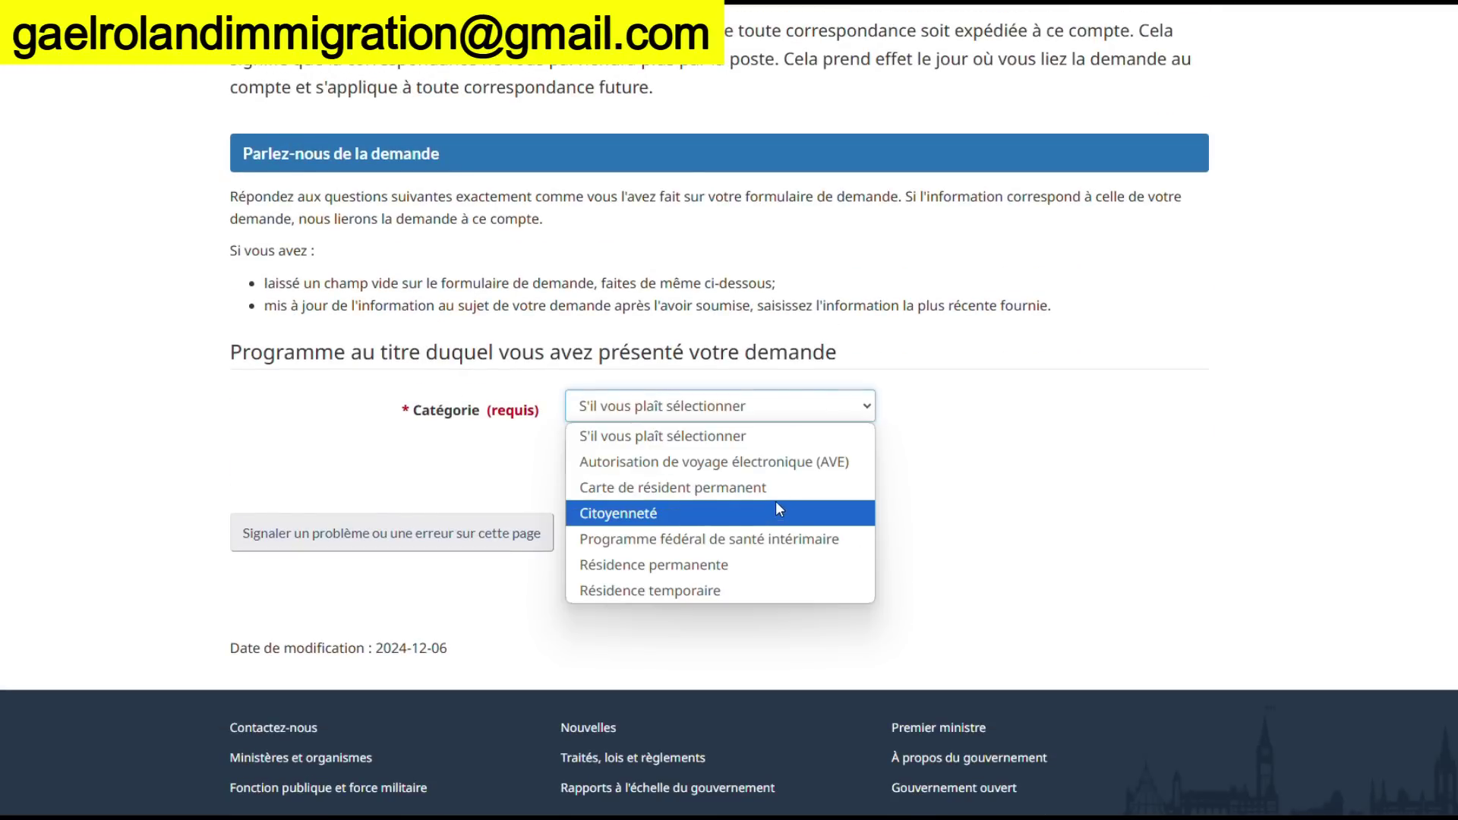
pyautogui.click(782, 566)
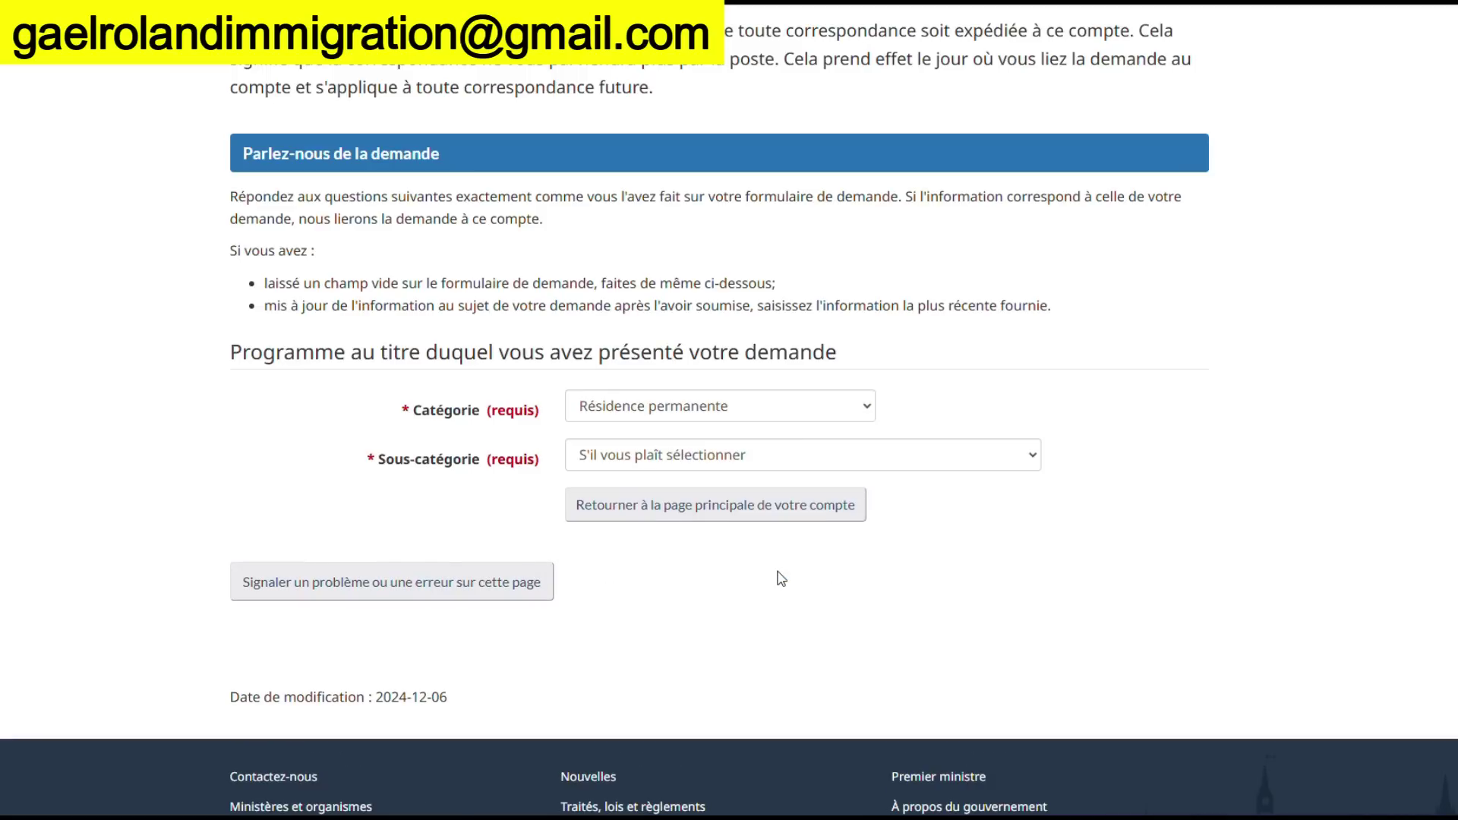
# Choose Programme des candidats des provinces as the subcategory
pyautogui.click(821, 458)
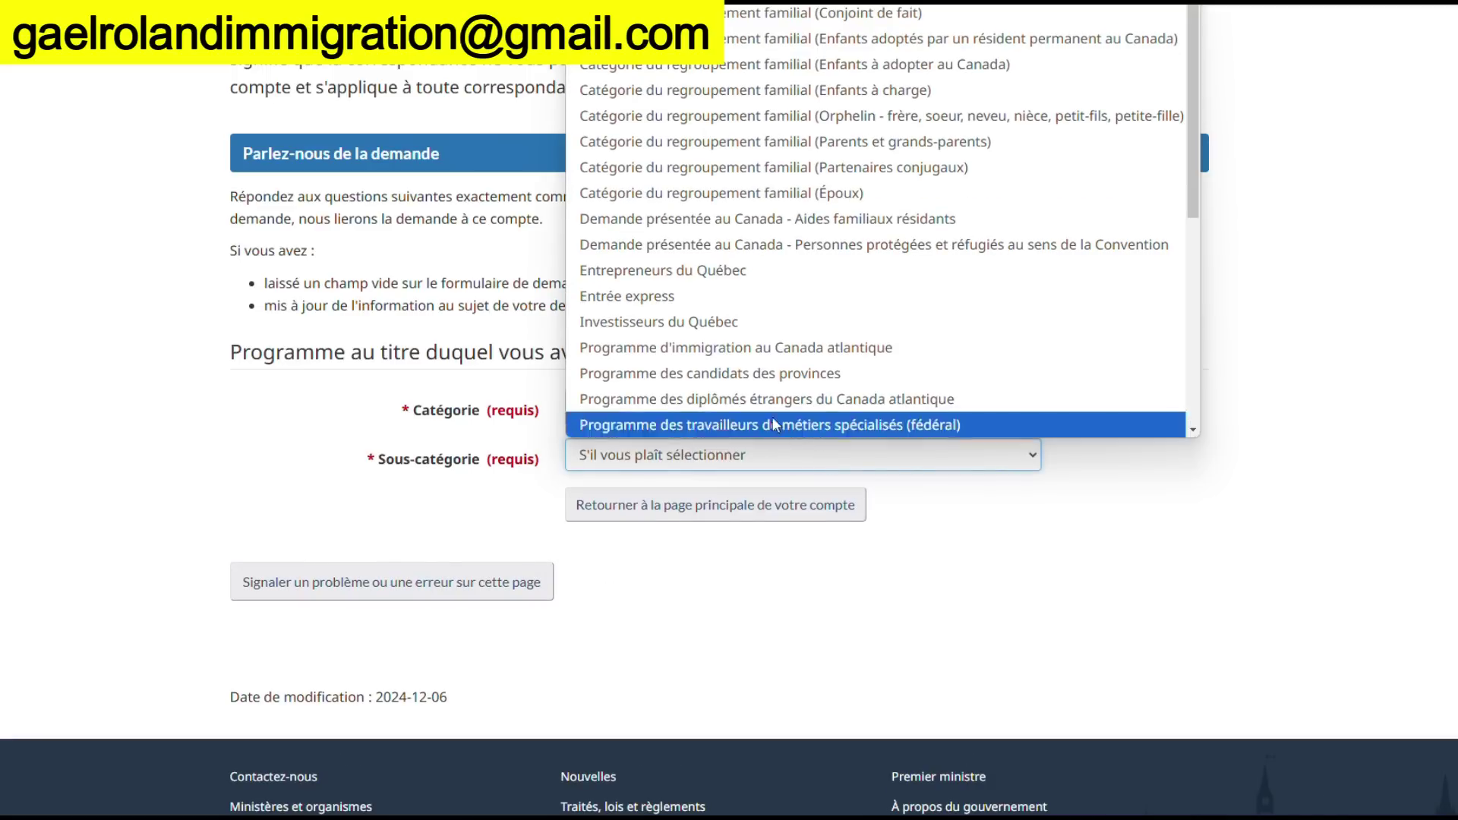
pyautogui.scroll(-2, 769, 232)
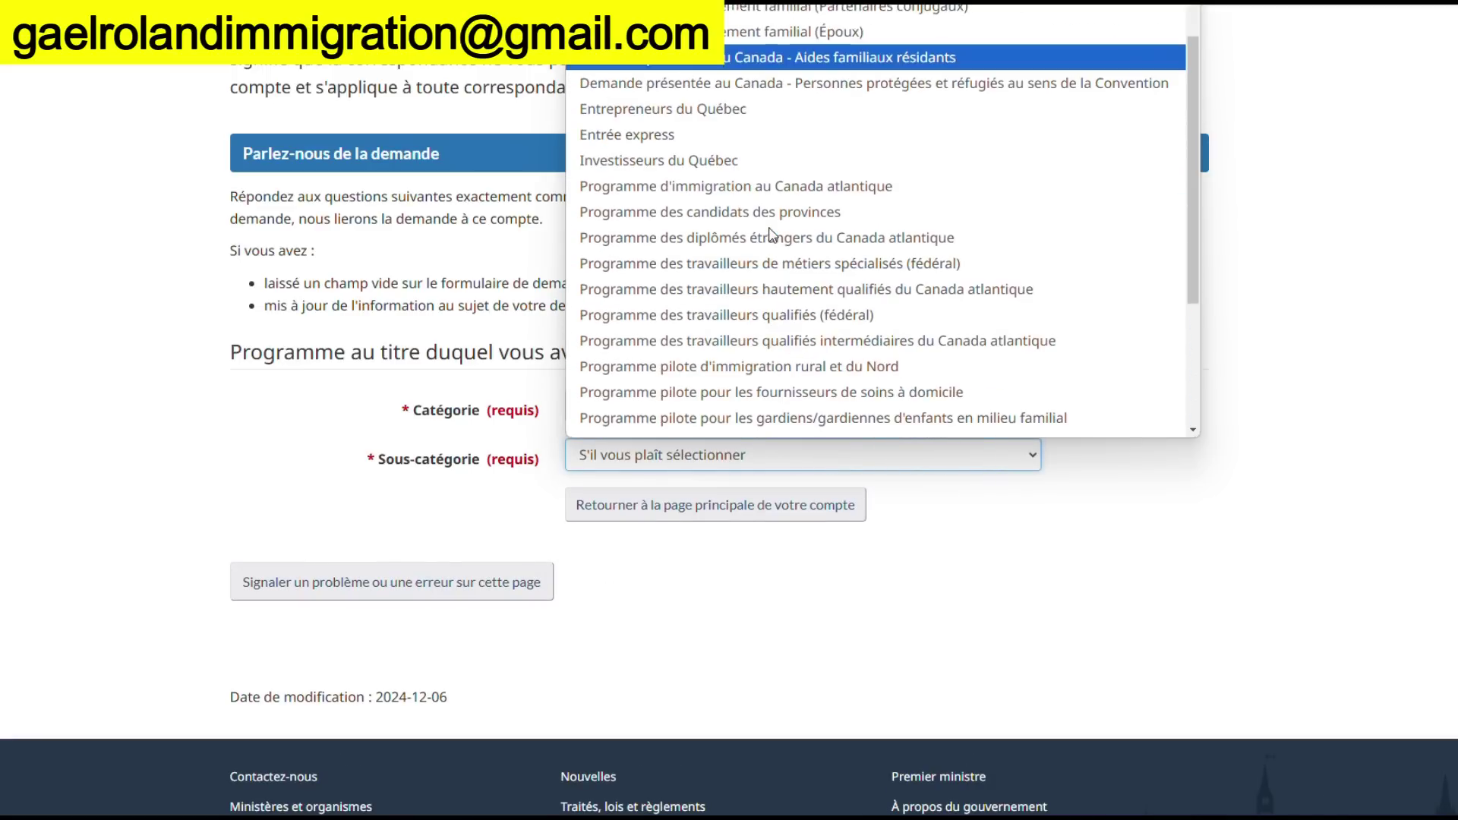
pyautogui.scroll(-2, 771, 232)
pyautogui.scroll(2, 771, 228)
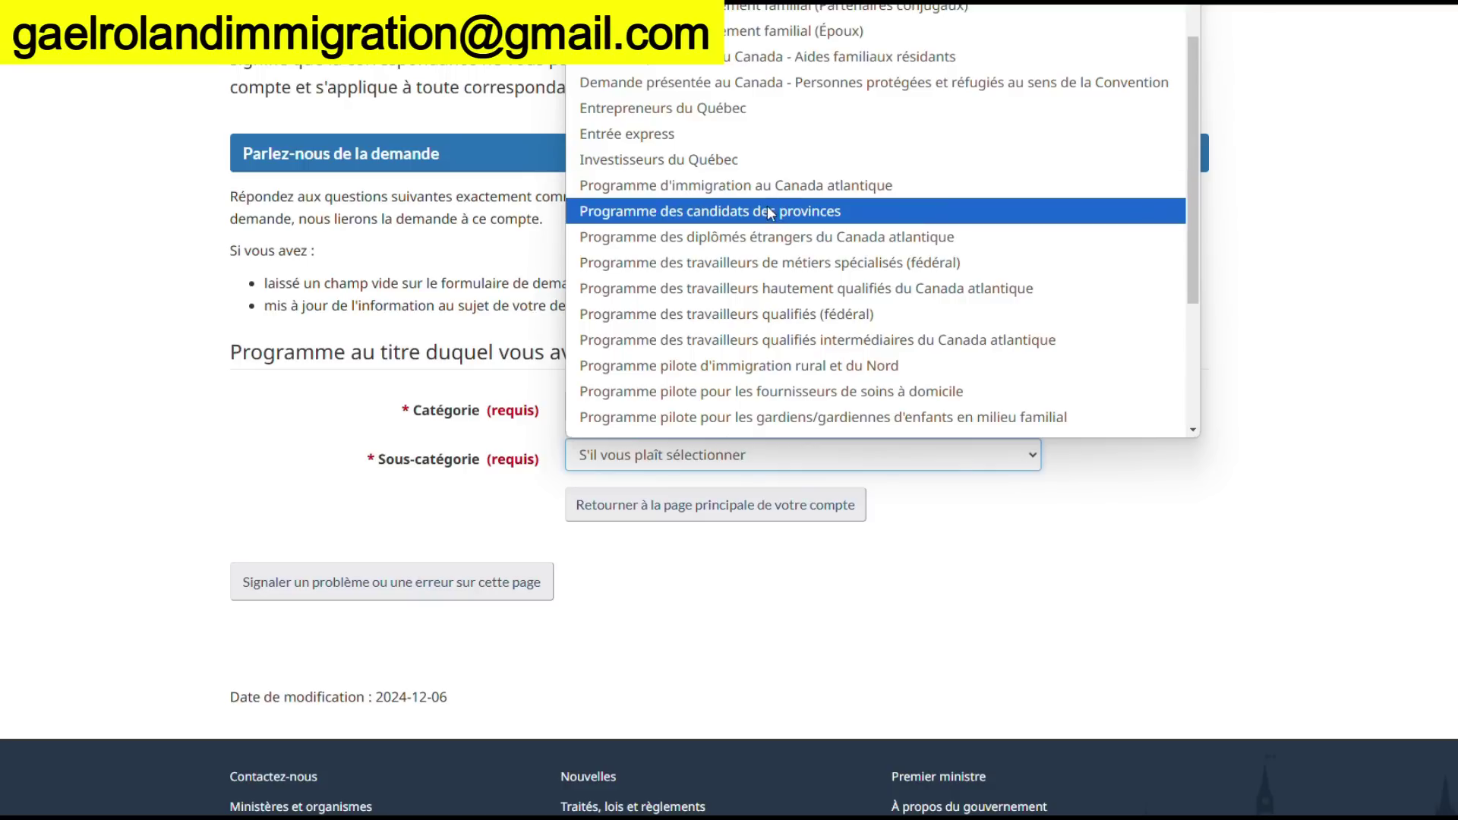
pyautogui.click(768, 213)
pyautogui.scroll(-5, 745, 539)
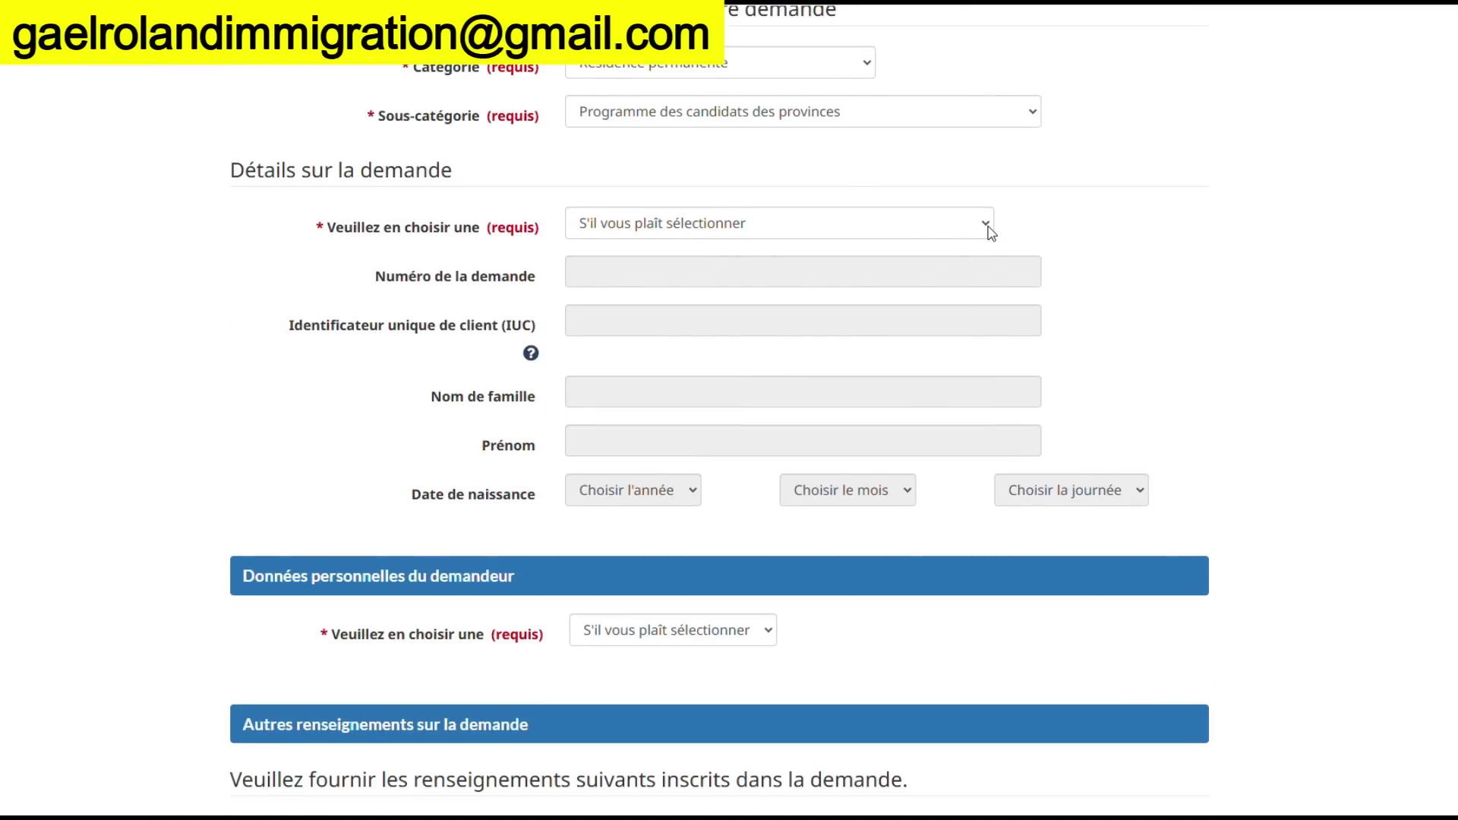
# Identify the application by IUC and surname, entering the client identifier
pyautogui.click(989, 229)
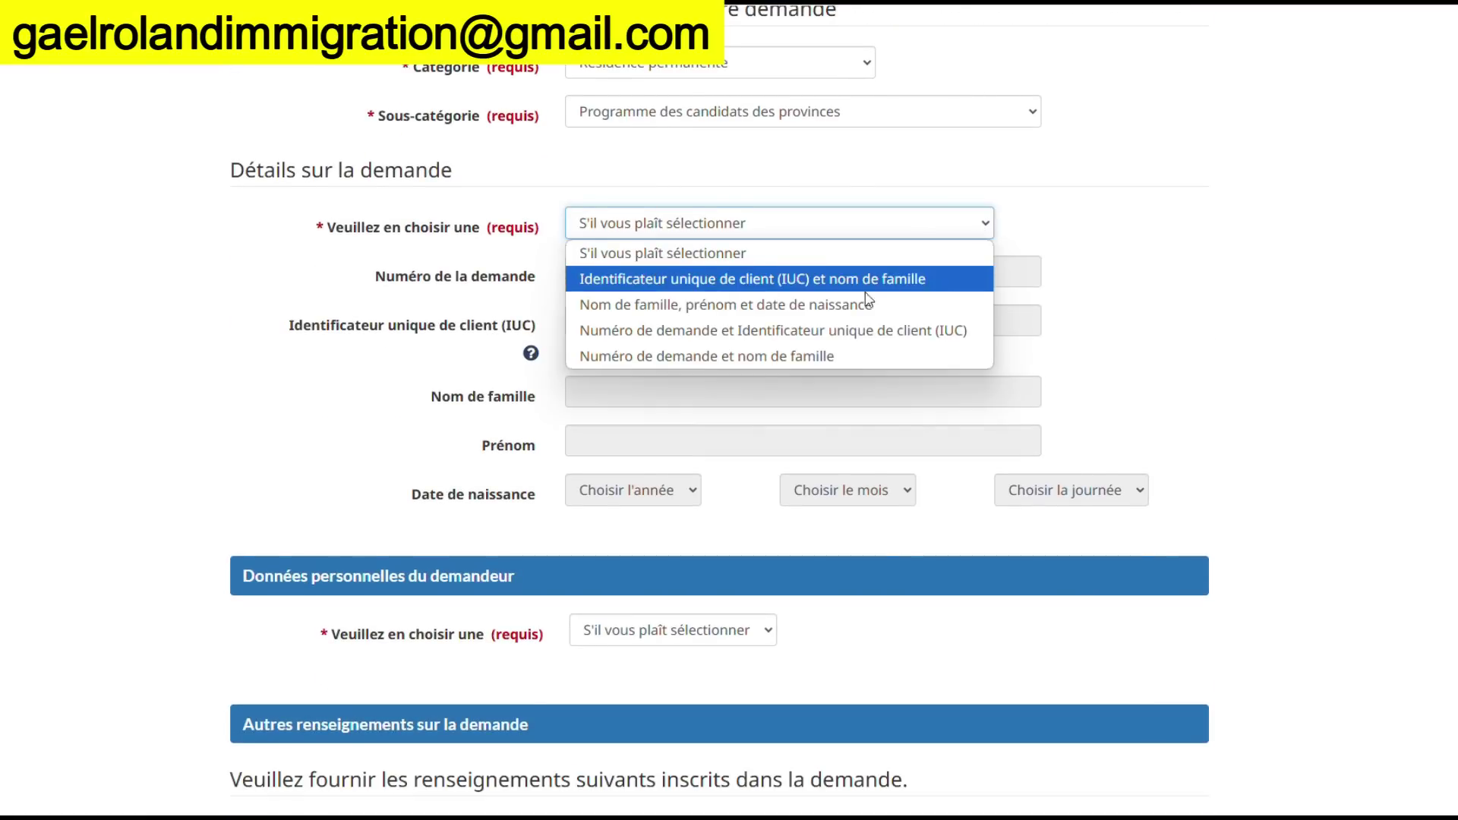
pyautogui.click(840, 286)
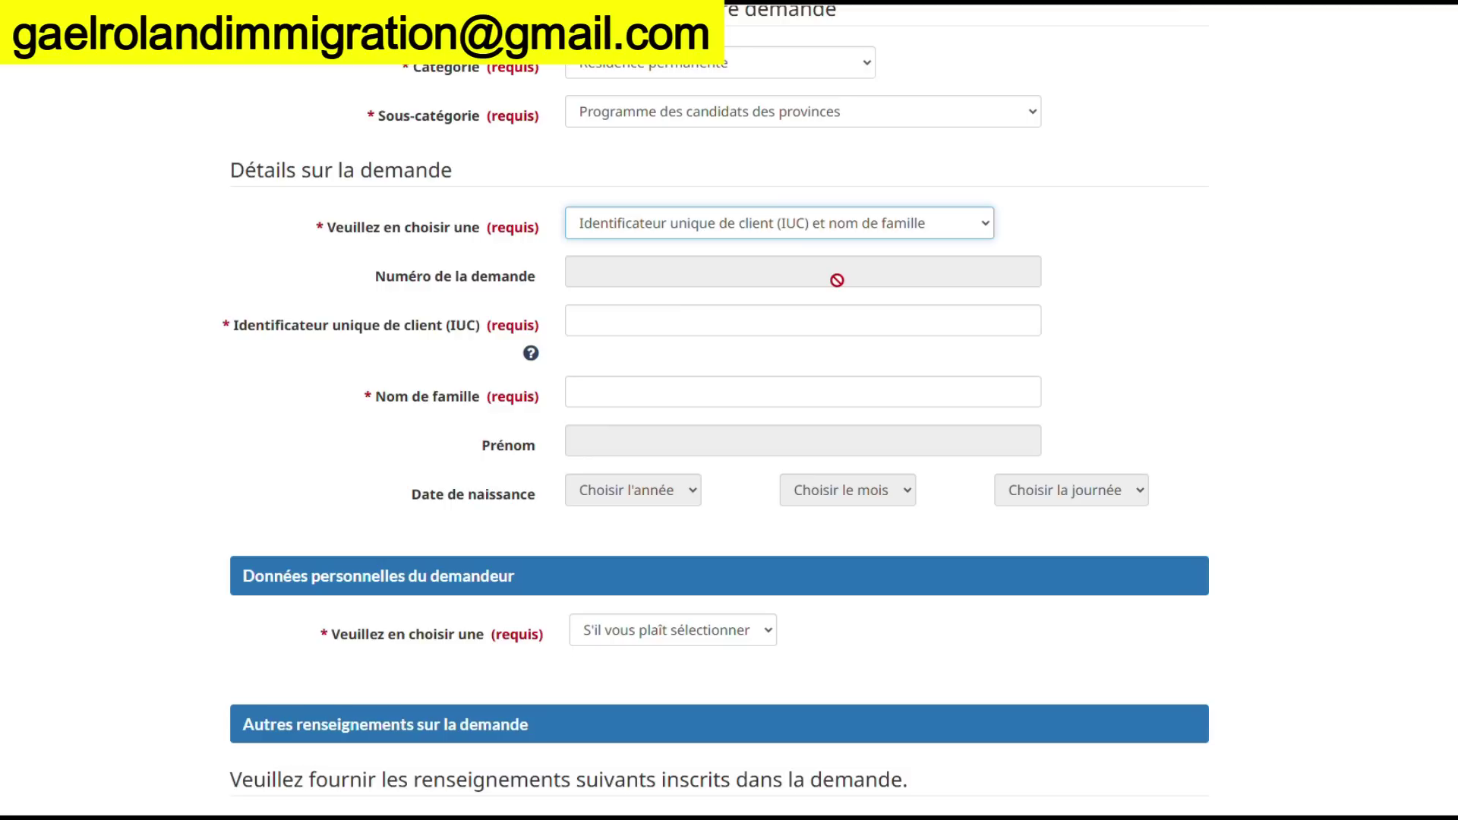
pyautogui.click(698, 322)
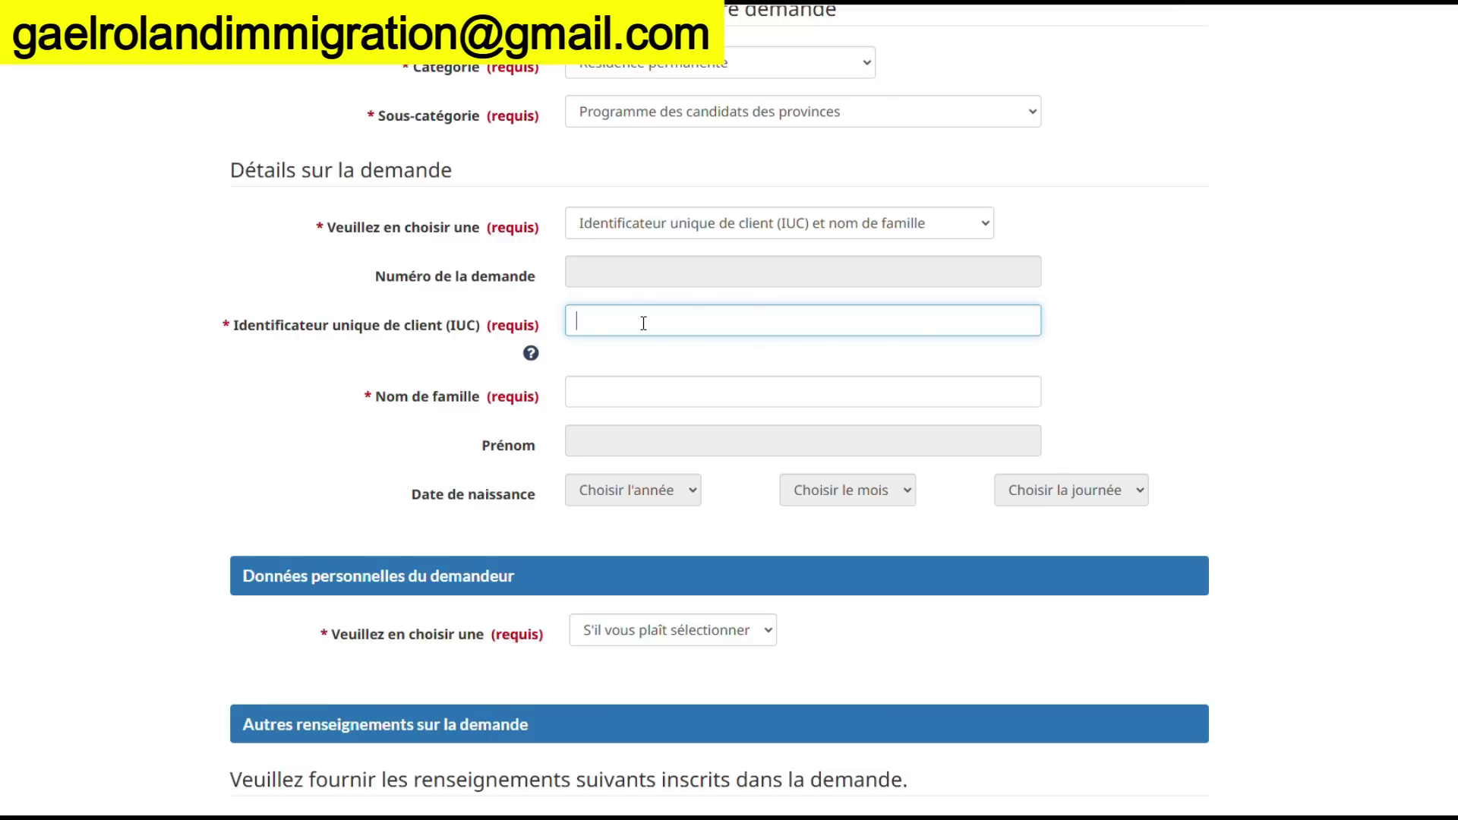
pyautogui.click(615, 390)
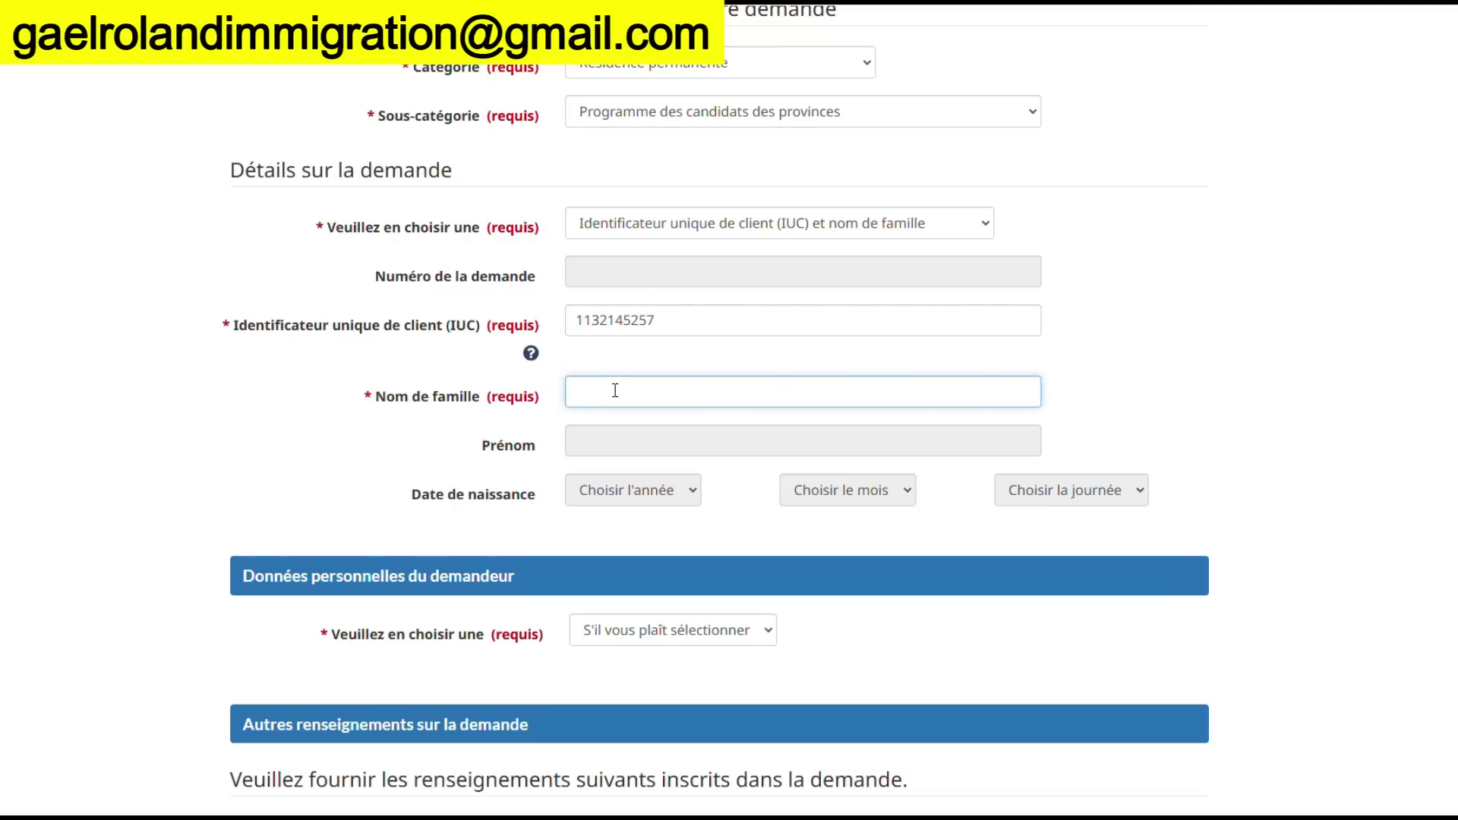
pyautogui.scroll(-2, 615, 390)
# Identify the applicant by Passeport and begin the number of family members
pyautogui.click(769, 459)
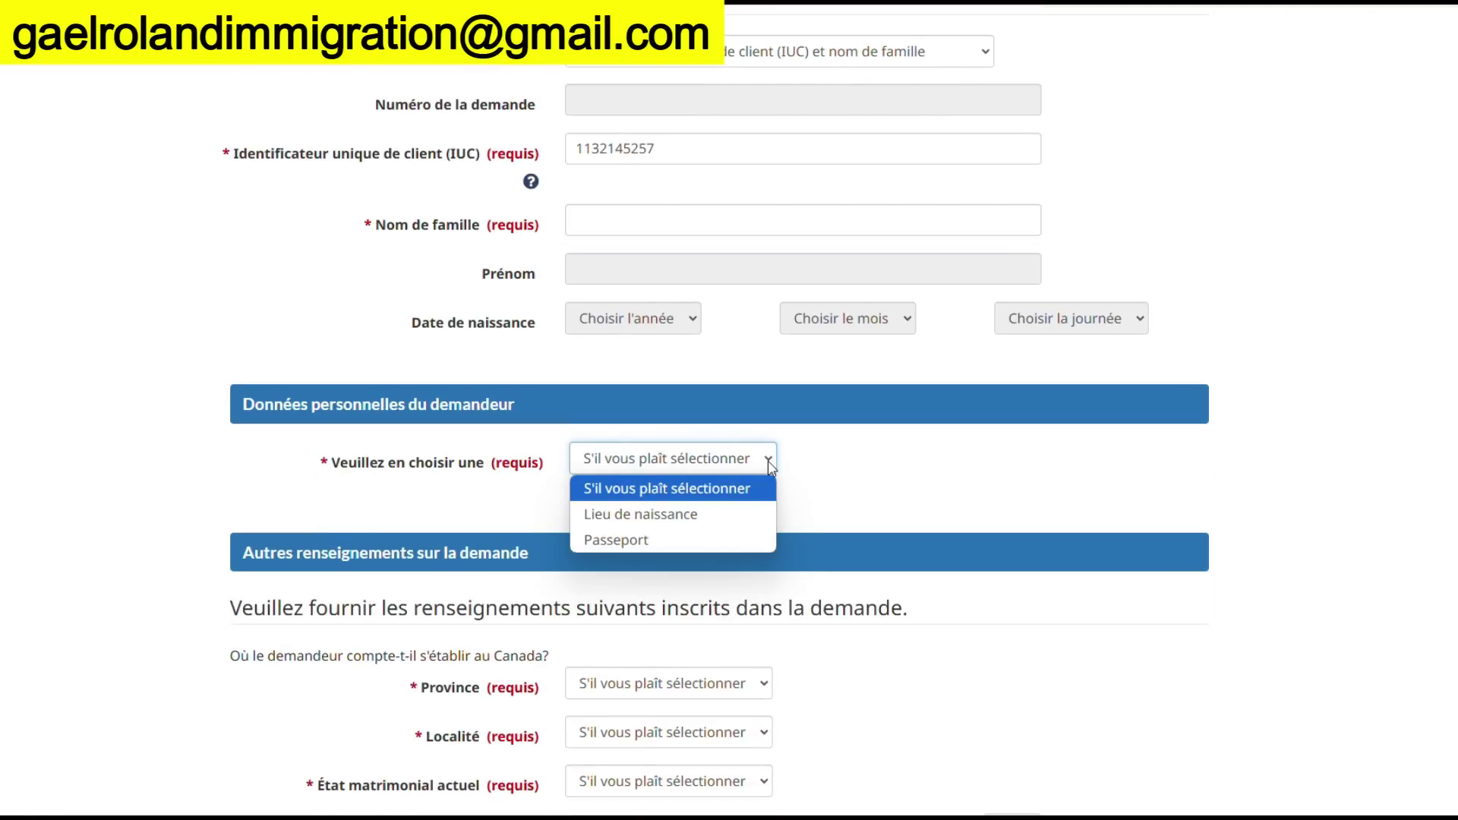
pyautogui.click(674, 539)
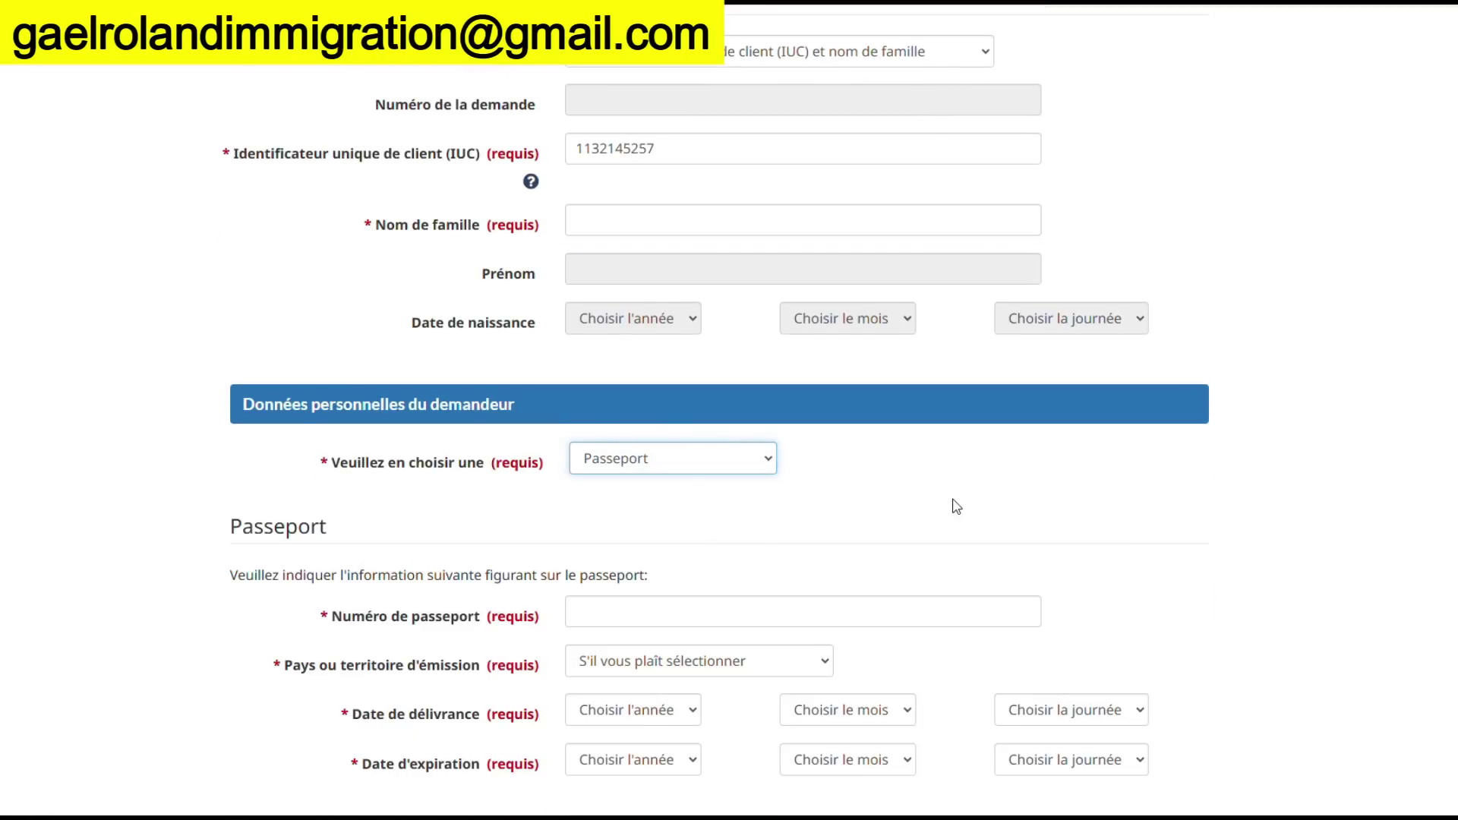
pyautogui.scroll(-2, 956, 507)
pyautogui.scroll(-2, 942, 501)
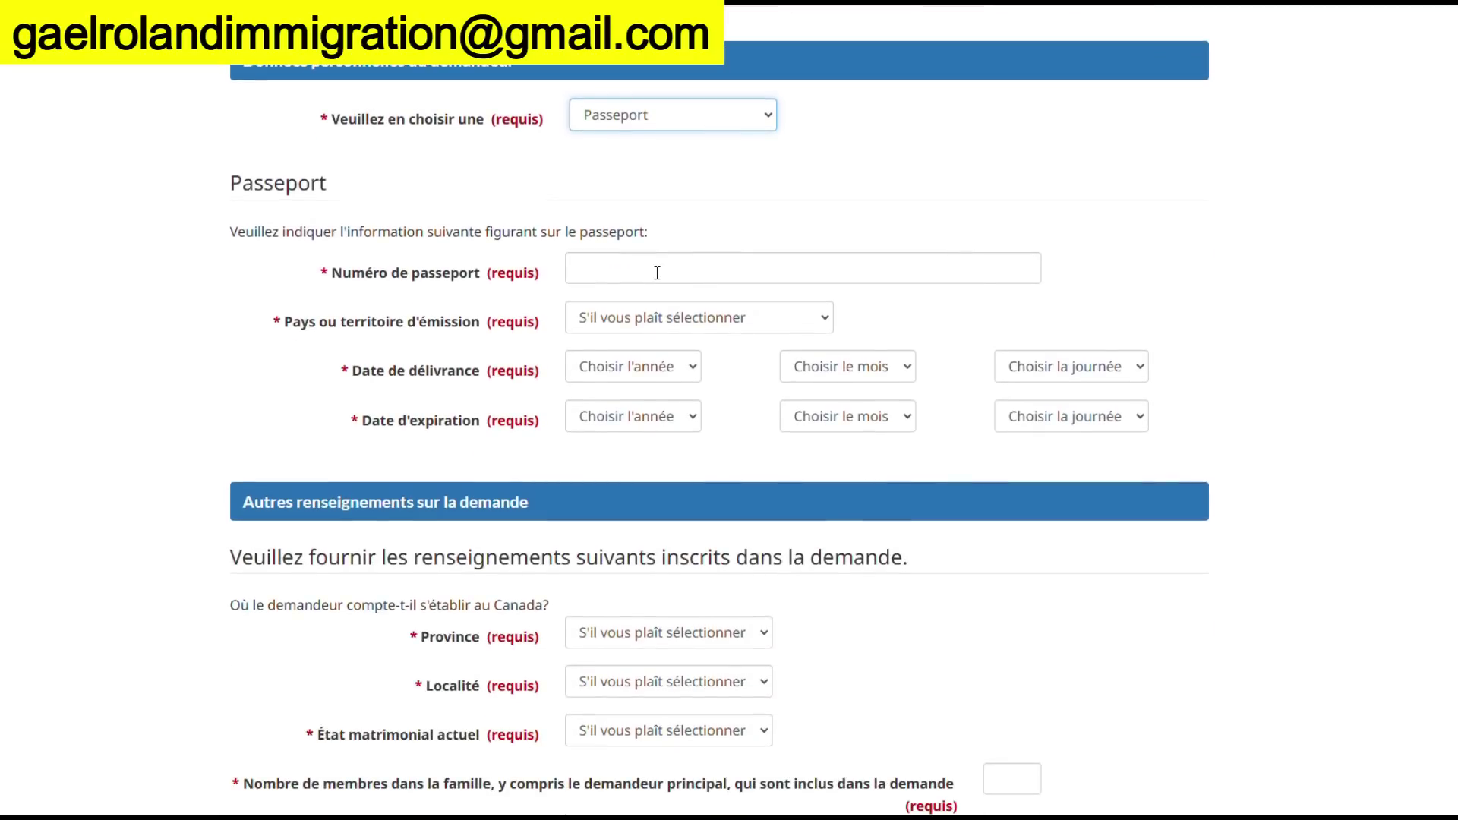
pyautogui.scroll(-2, 786, 341)
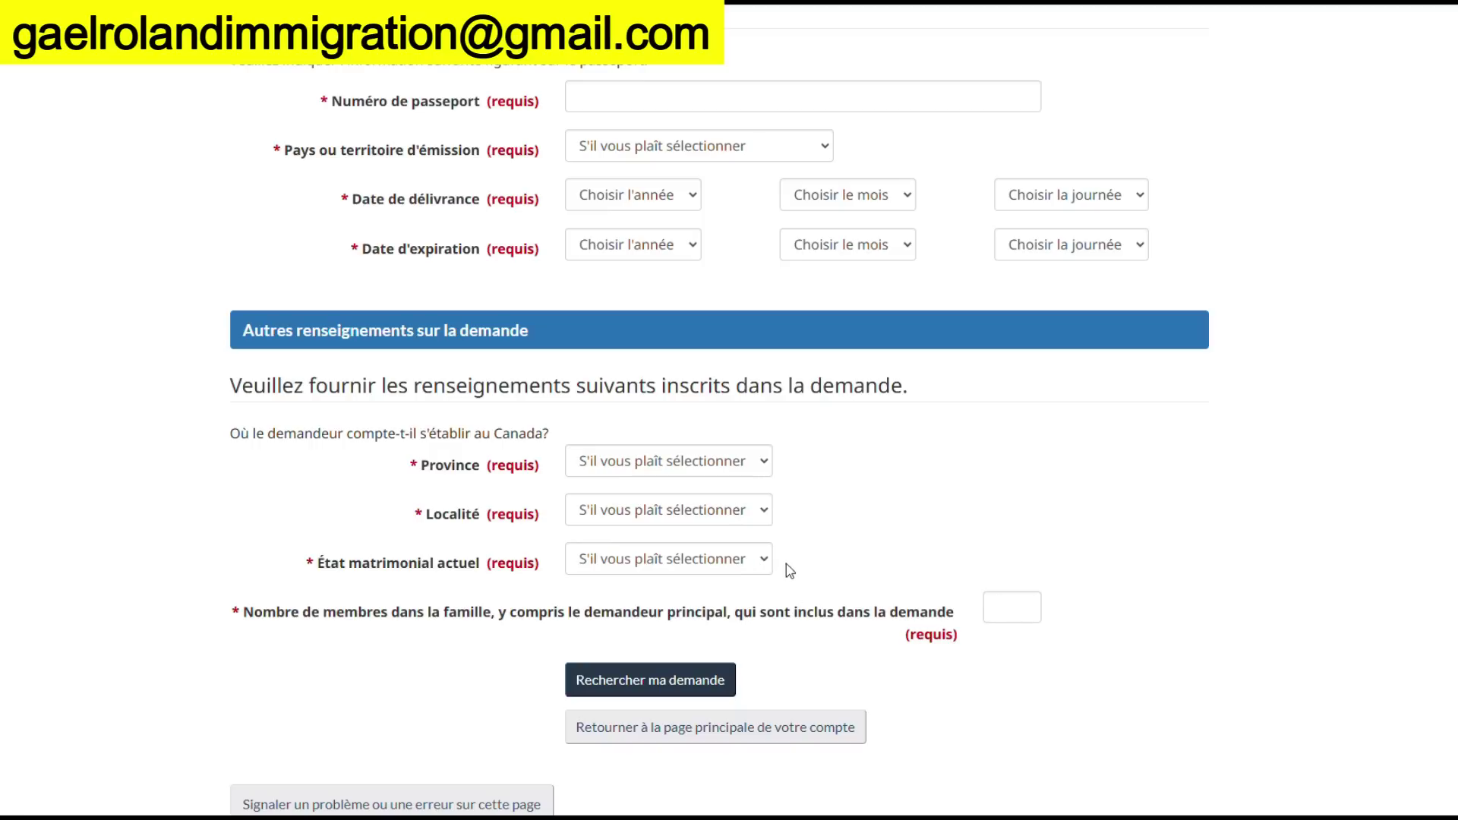
pyautogui.click(1000, 609)
pyautogui.scroll(-1, 907, 585)
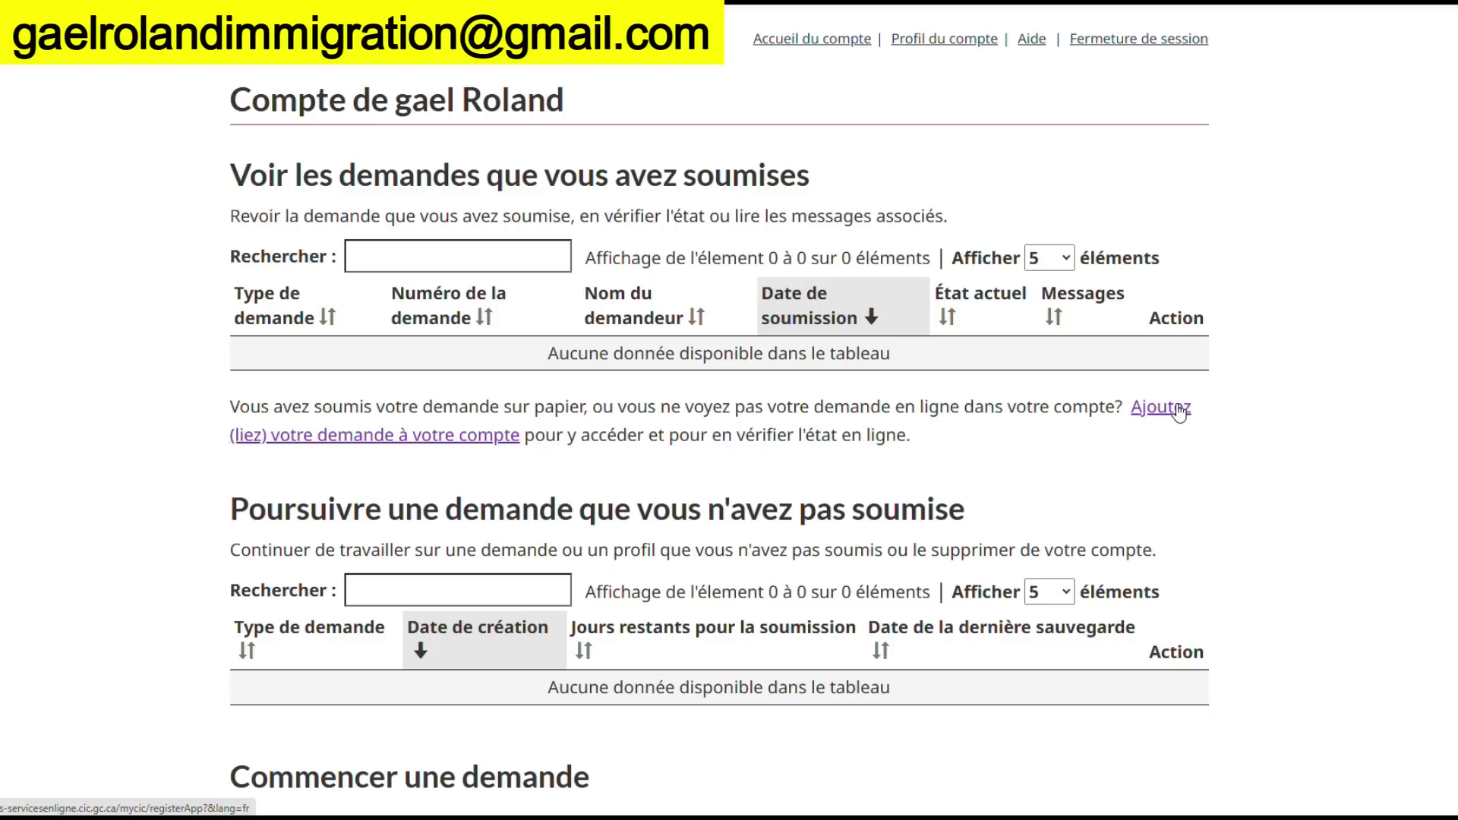
# On the link-an-application page, set Catégorie to Résidence temporaire, review its subcategories, then go back
pyautogui.click(1179, 411)
pyautogui.scroll(-2, 487, 527)
pyautogui.scroll(-3, 486, 527)
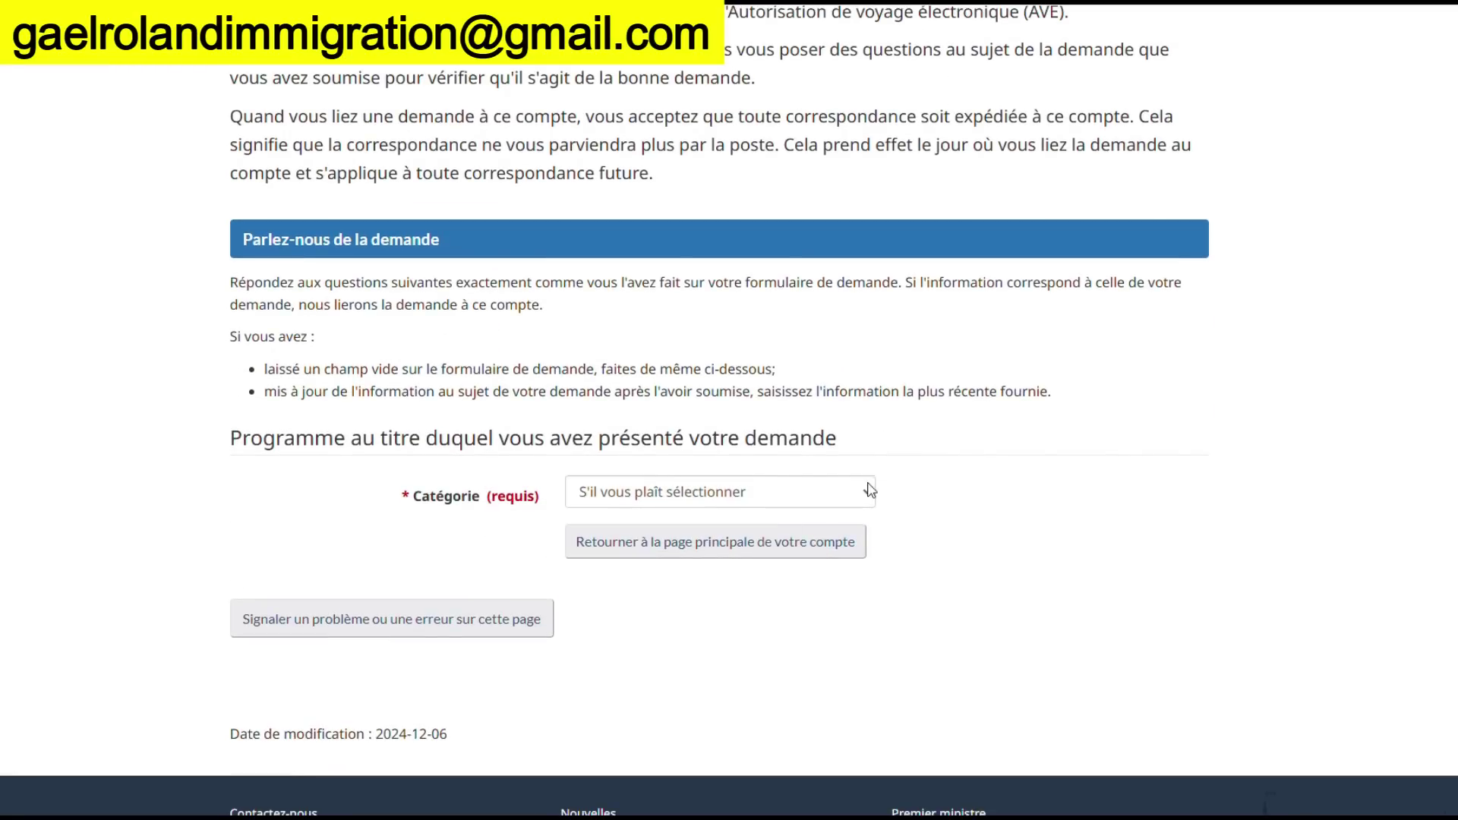
pyautogui.click(870, 490)
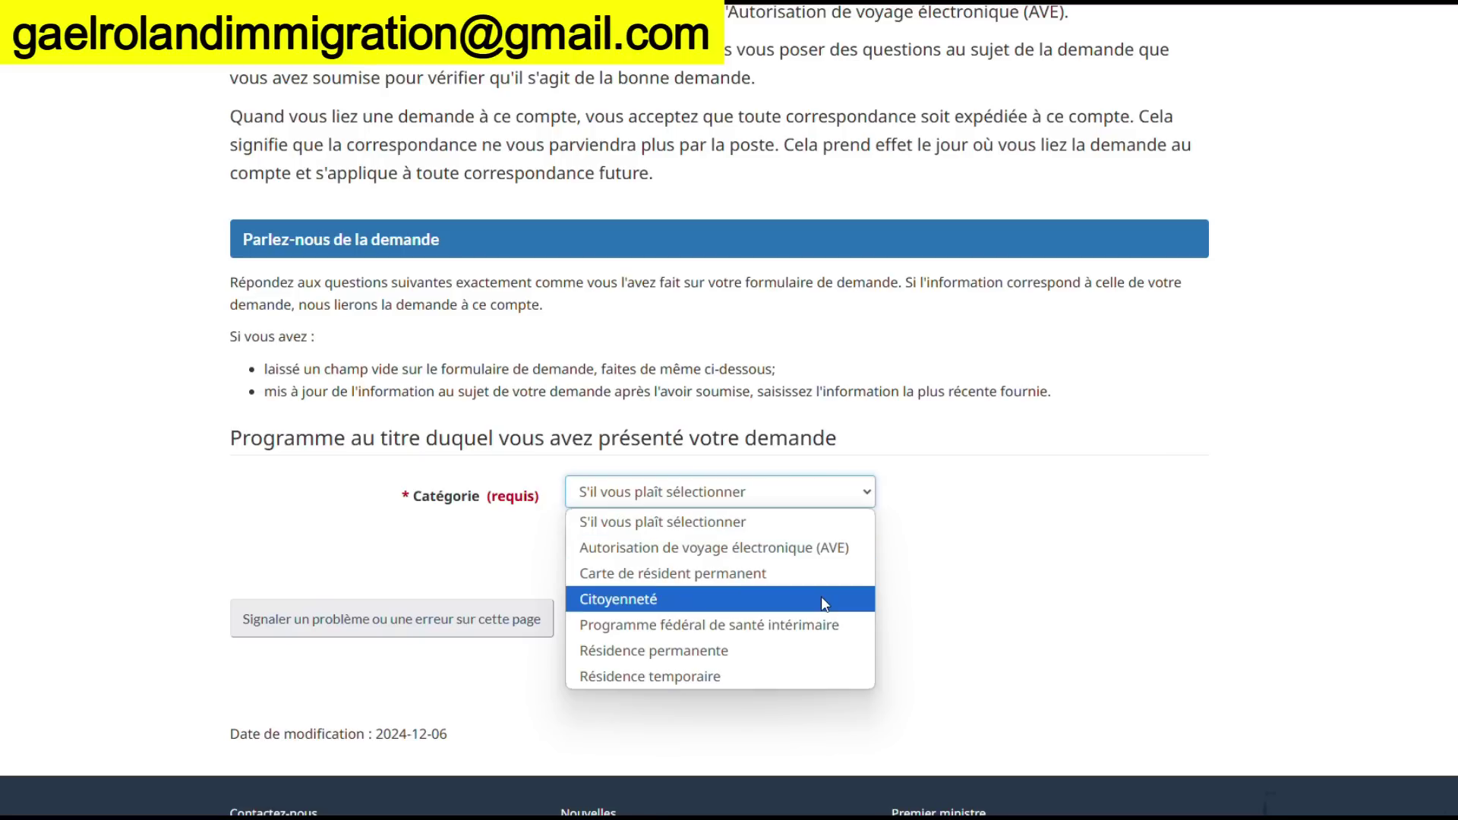
pyautogui.click(728, 681)
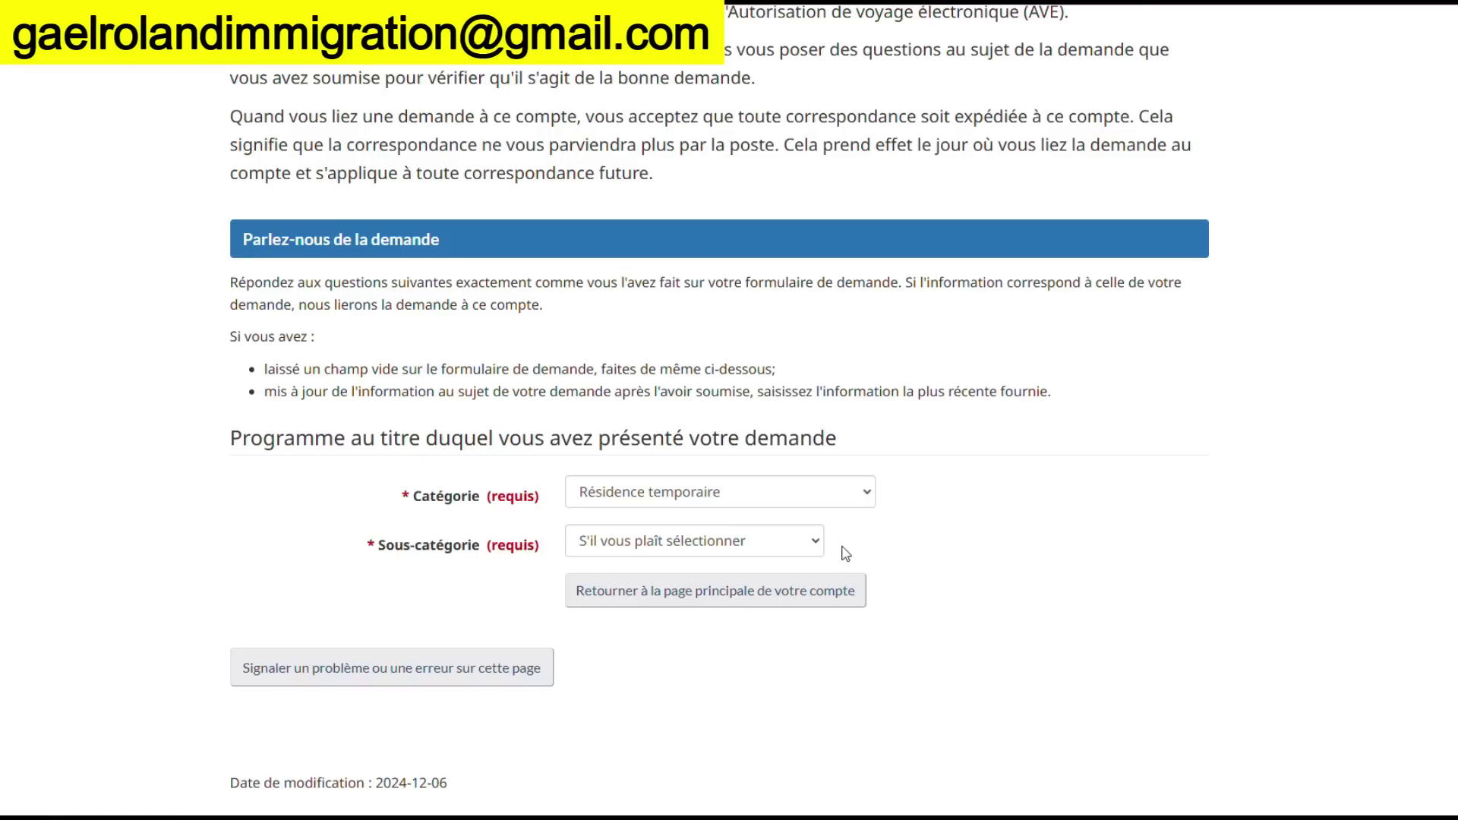
pyautogui.click(808, 548)
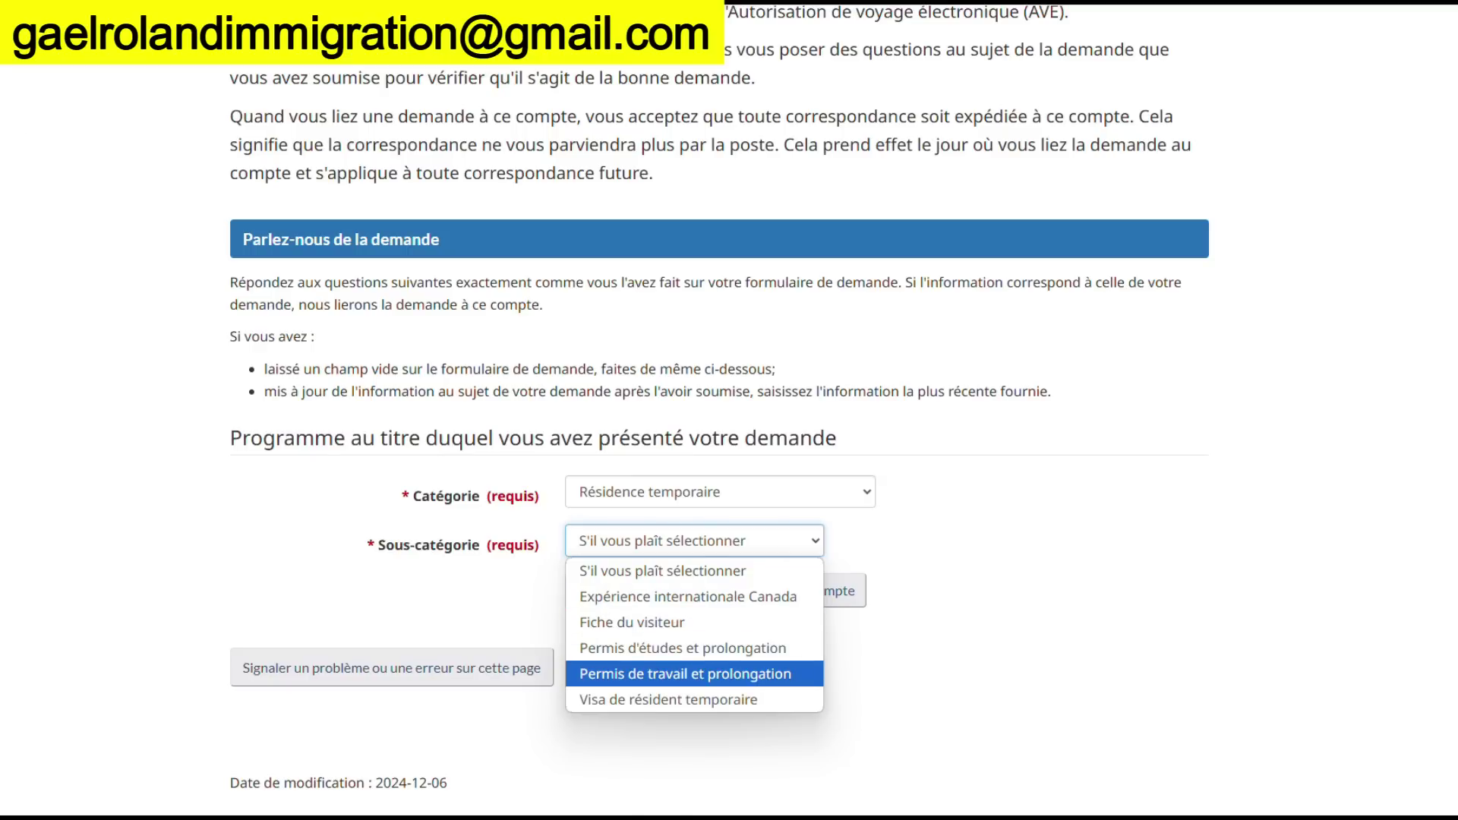
pyautogui.hotkey('alt', 'Left')
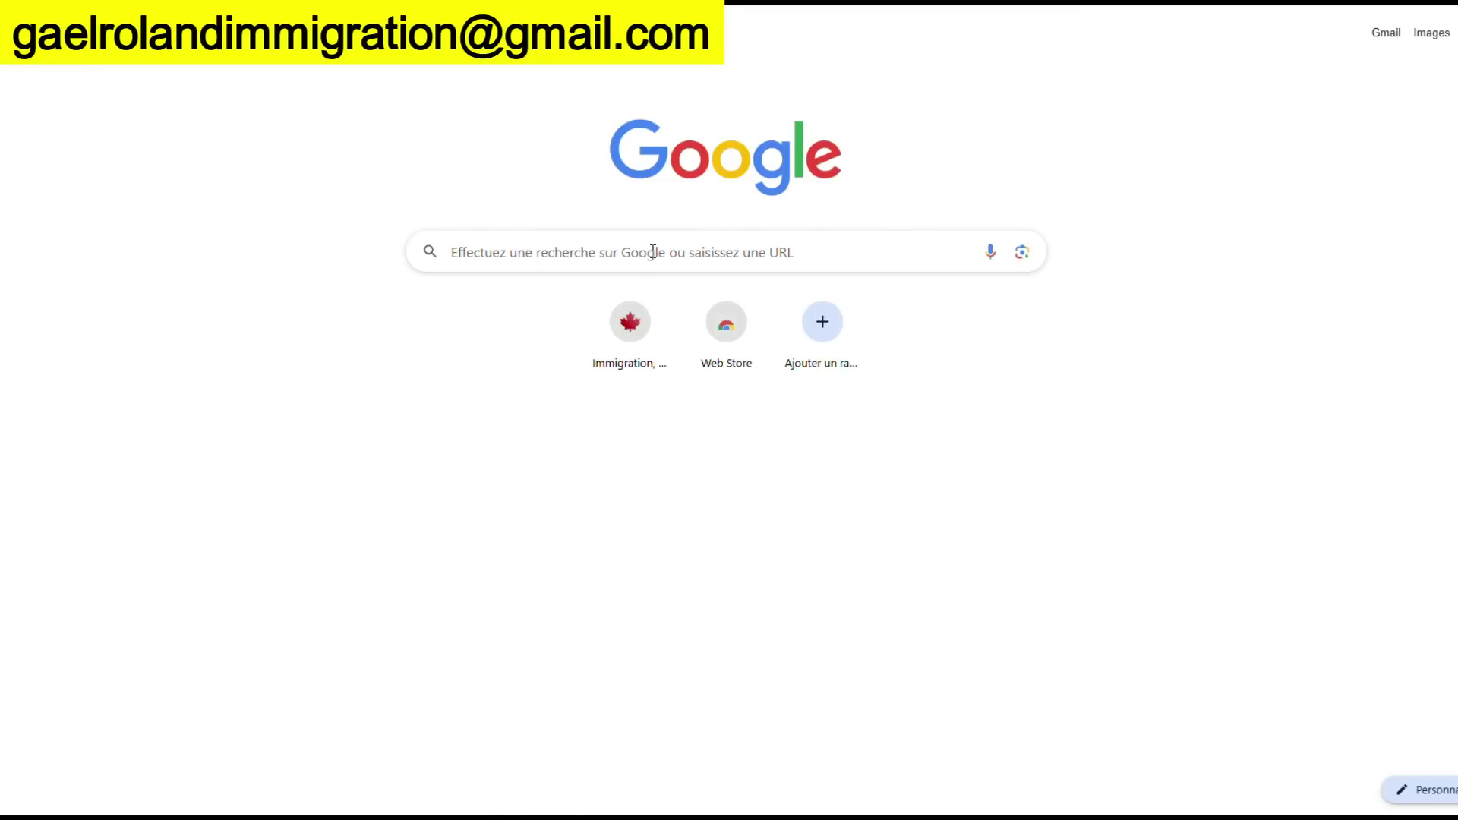
# Search Google for 'formulaire web ircc'
pyautogui.click(652, 252)
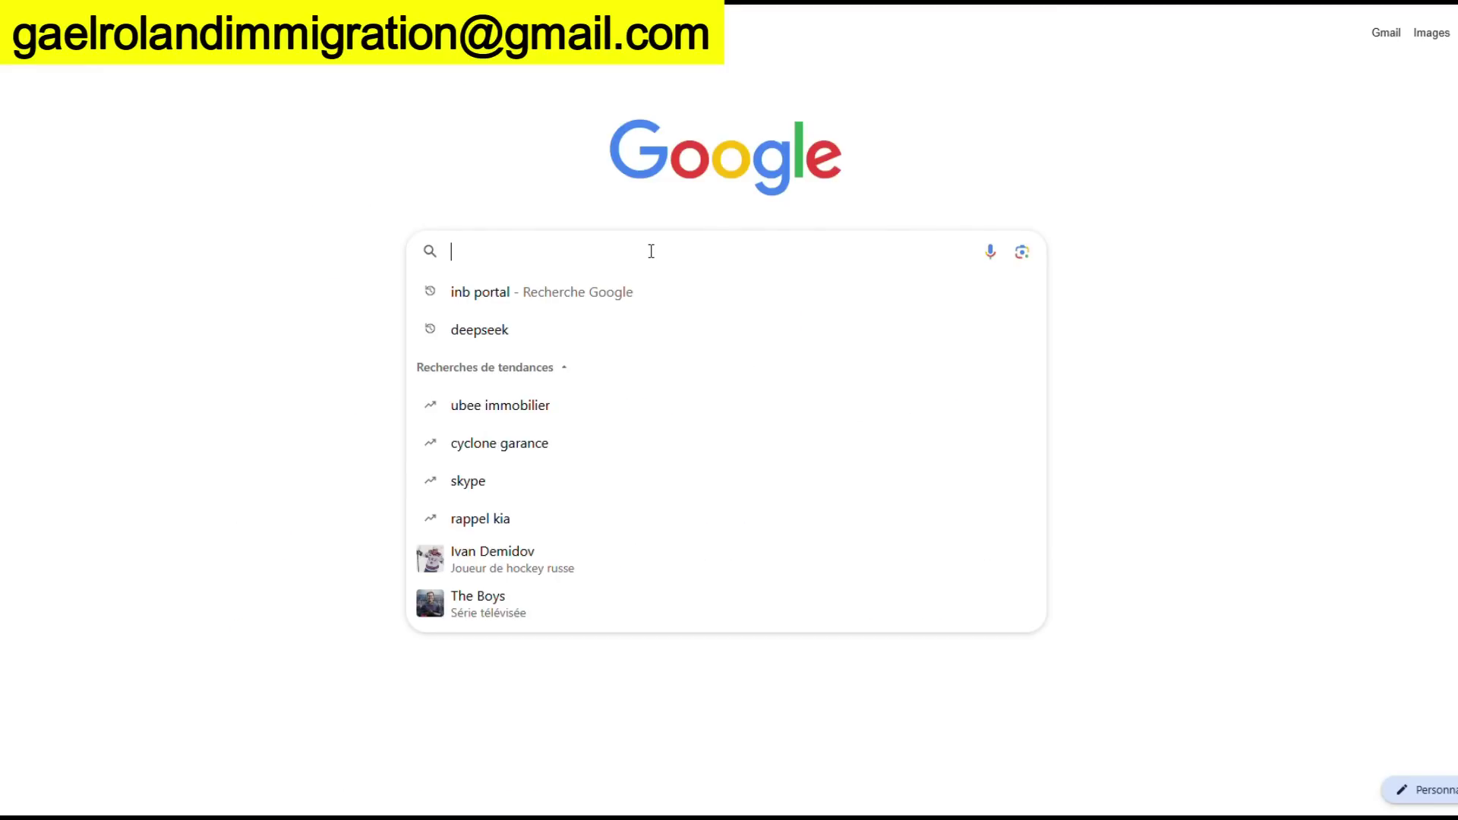
pyautogui.write('formula')
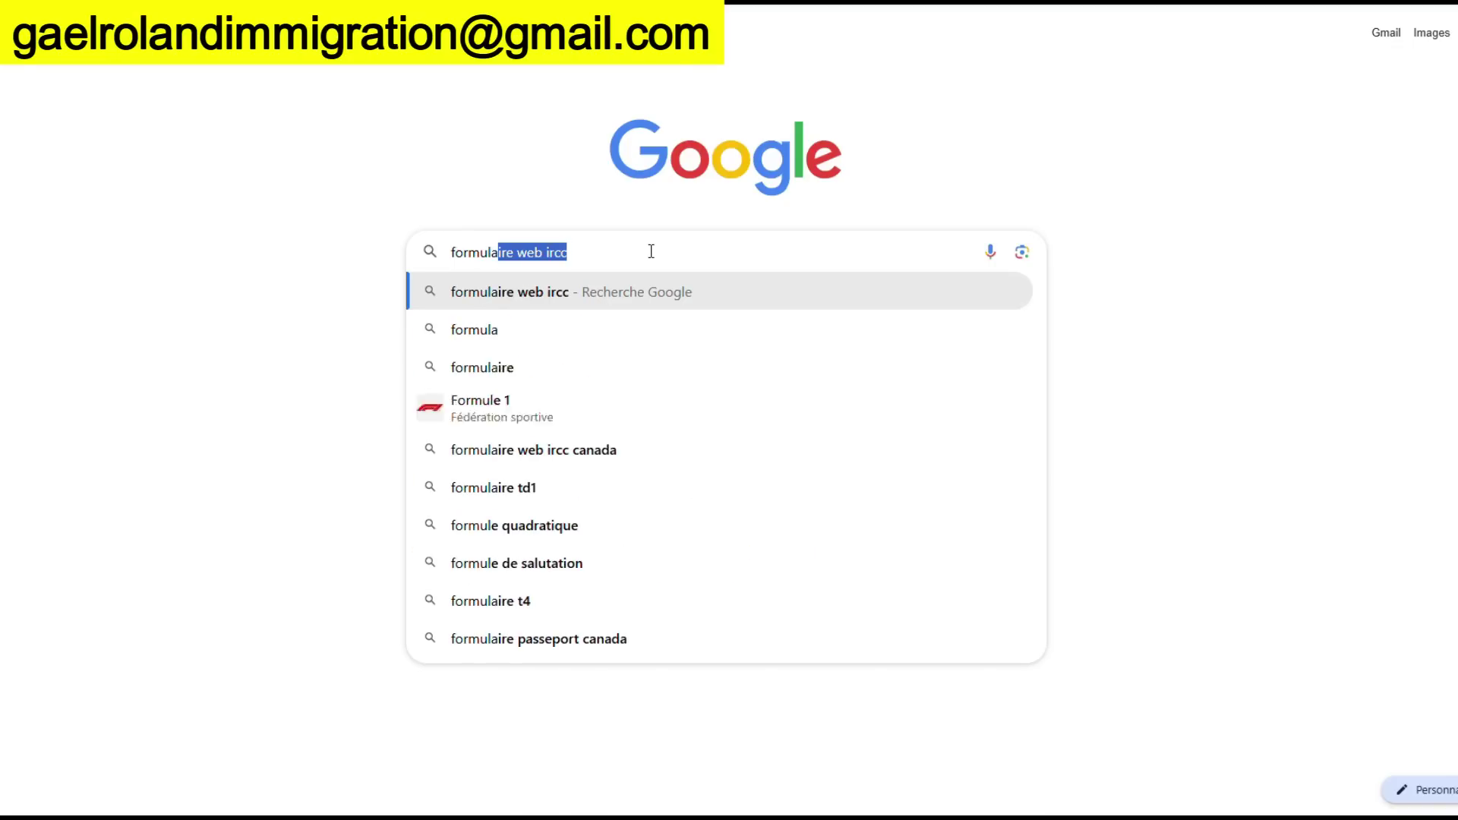
pyautogui.write('ire')
pyautogui.press('Return')
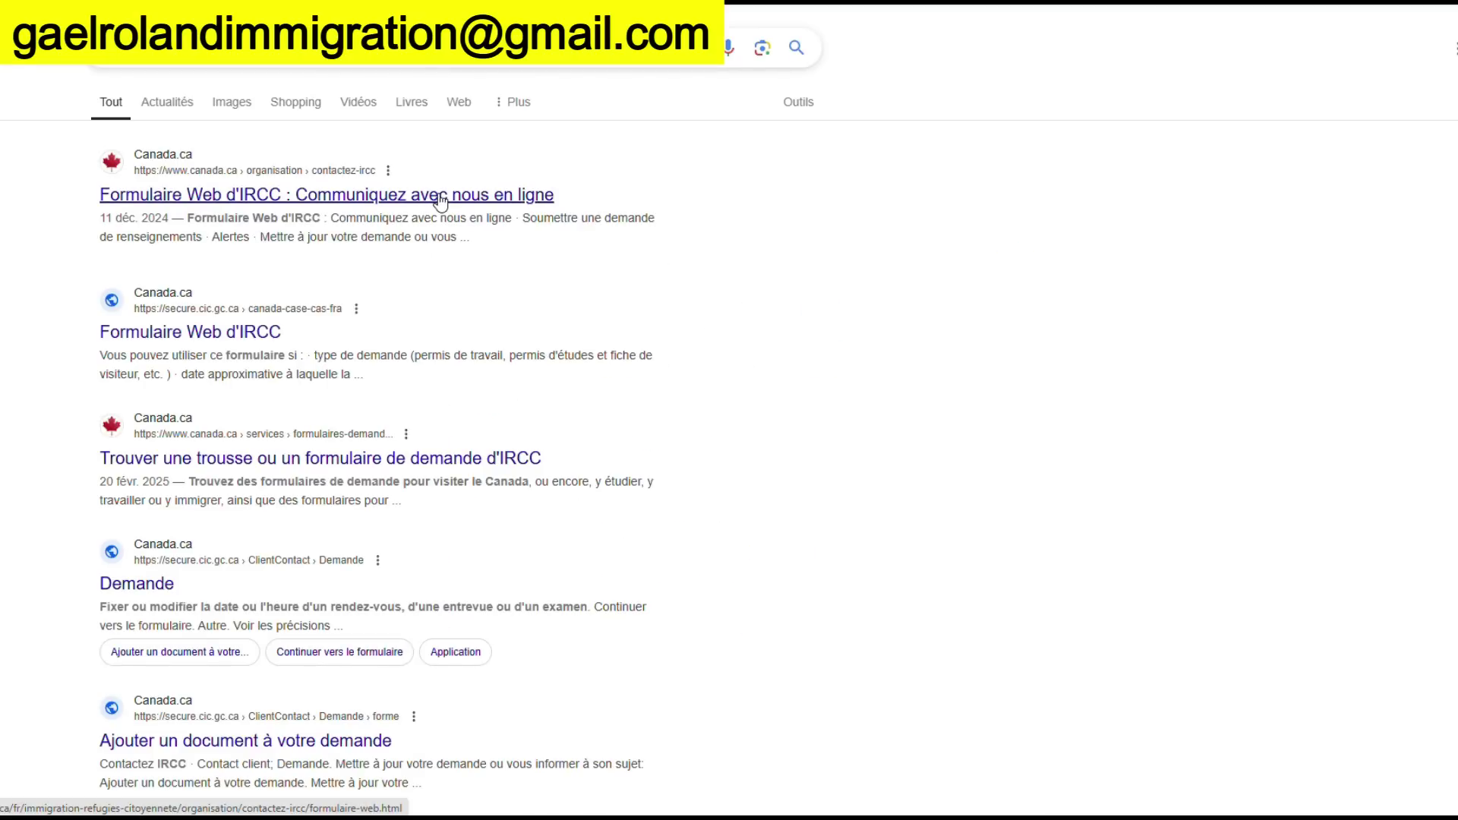
# Open the Canada.ca 'Formulaire Web d'IRCC' result and choose 'Mettre à jour votre demande'
pyautogui.click(440, 196)
pyautogui.scroll(-5, 776, 360)
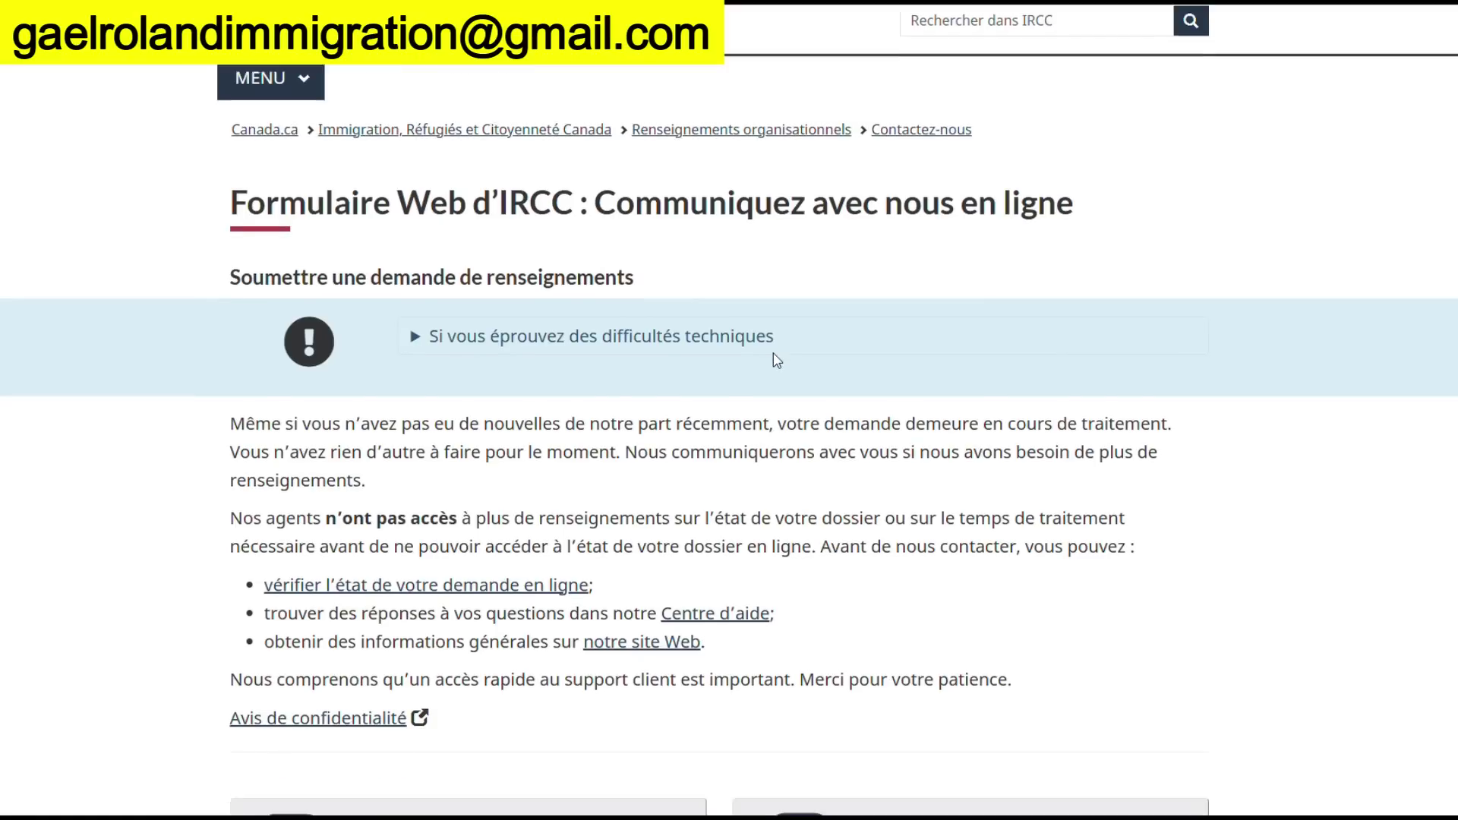
pyautogui.scroll(-4, 776, 360)
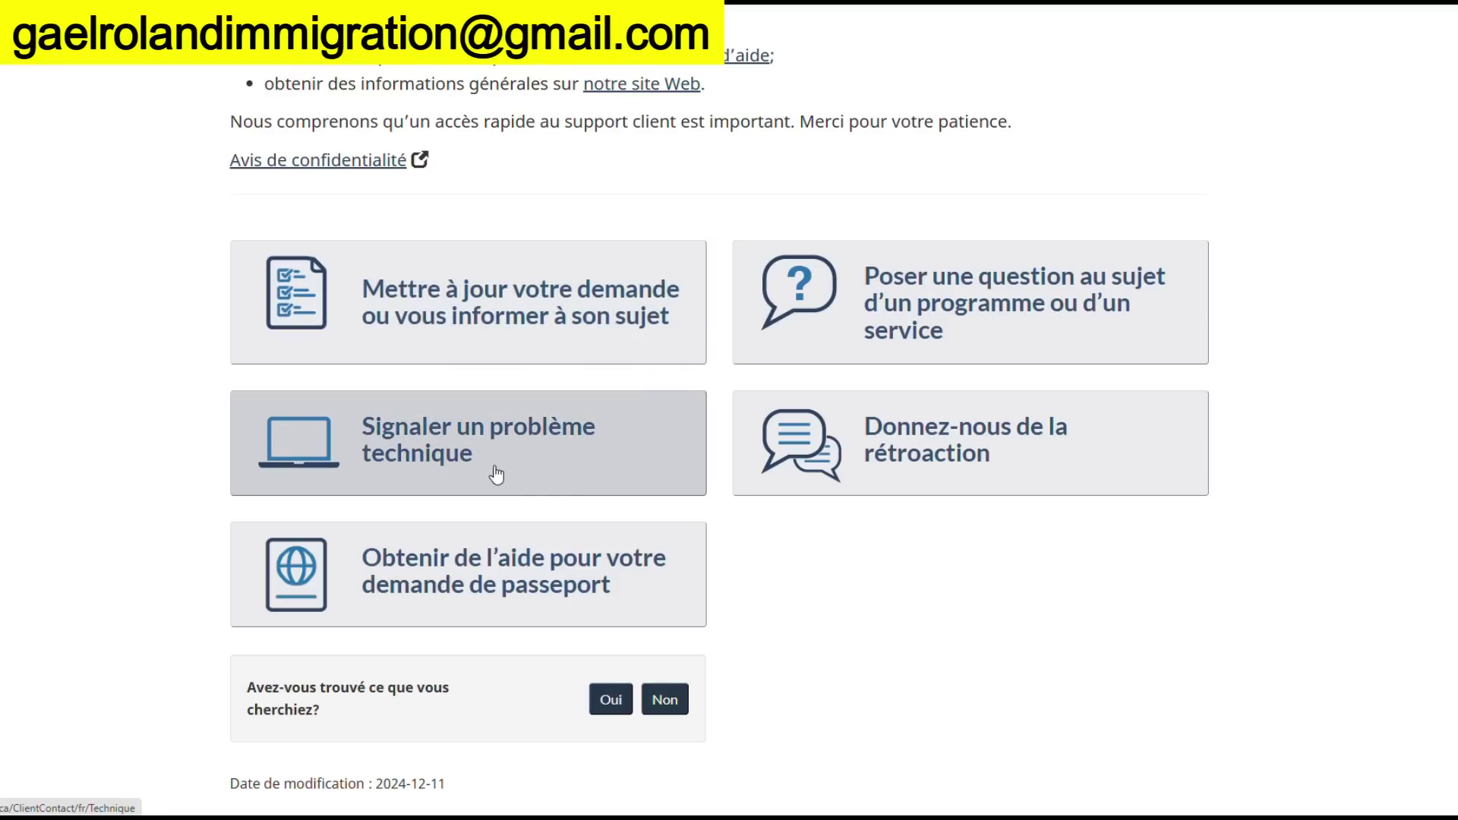
pyautogui.click(569, 332)
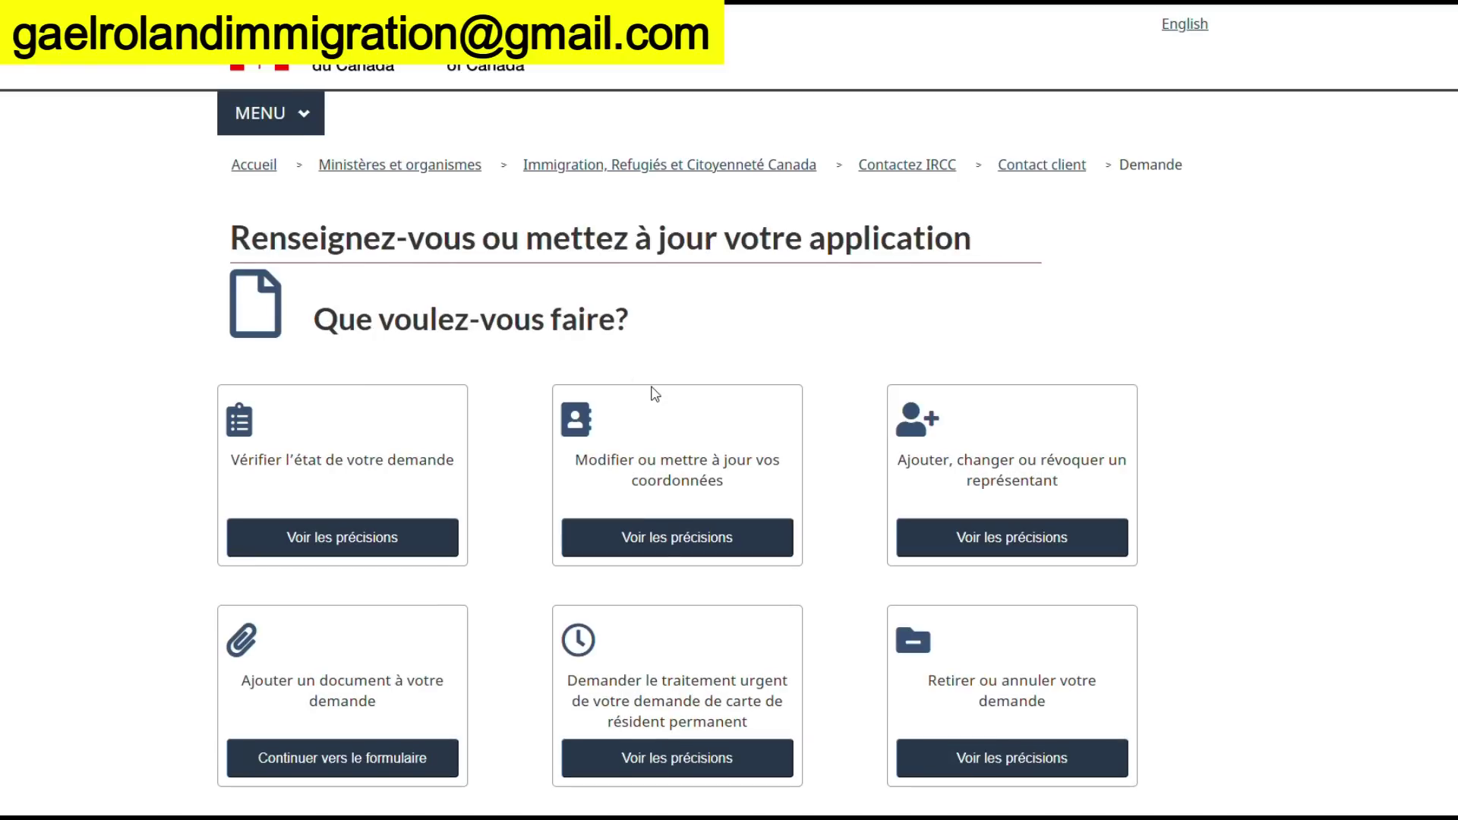
pyautogui.scroll(-2, 652, 389)
pyautogui.scroll(-1, 531, 423)
pyautogui.scroll(-2, 958, 611)
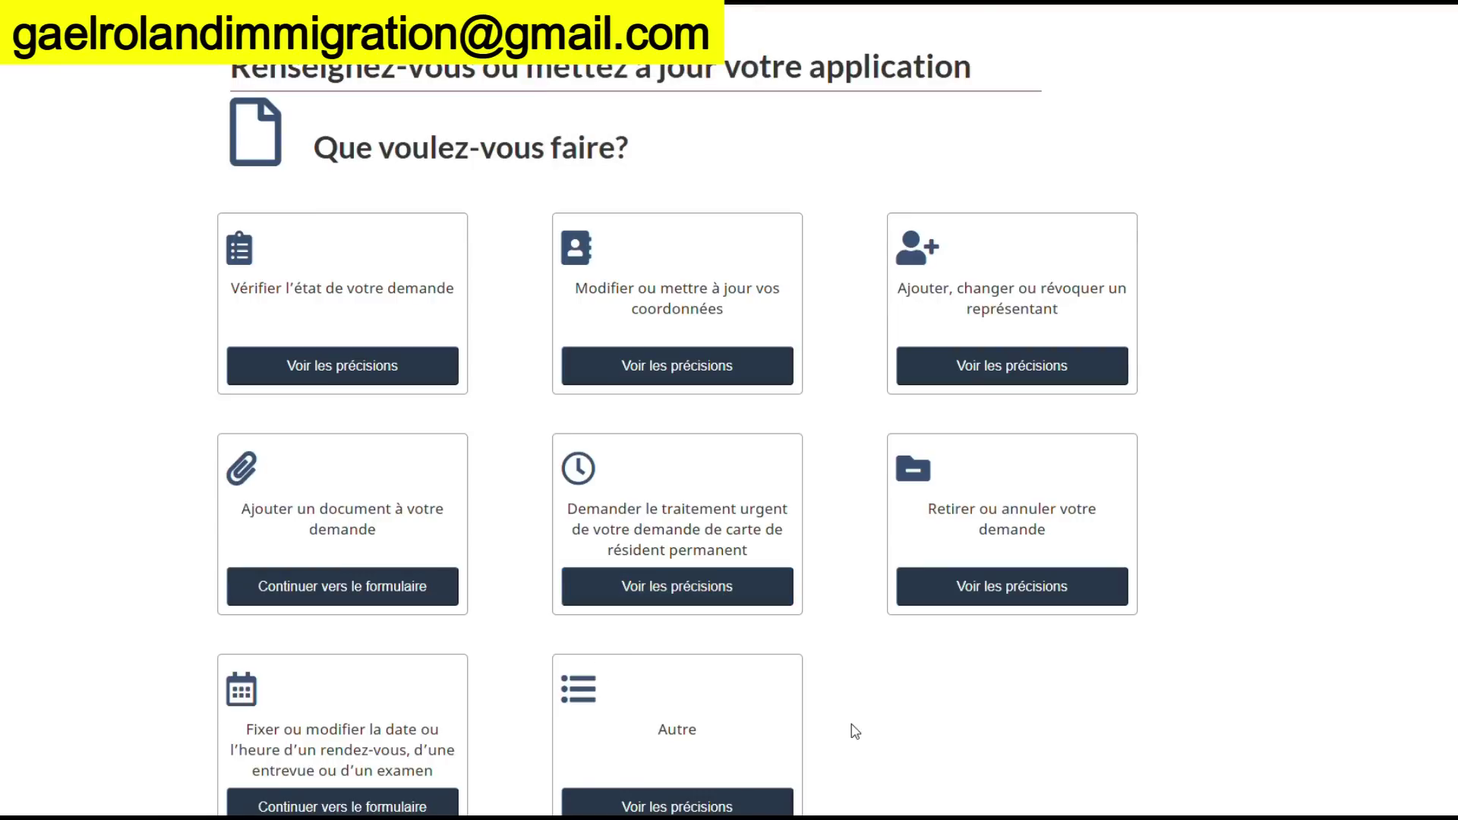
pyautogui.scroll(-2, 858, 714)
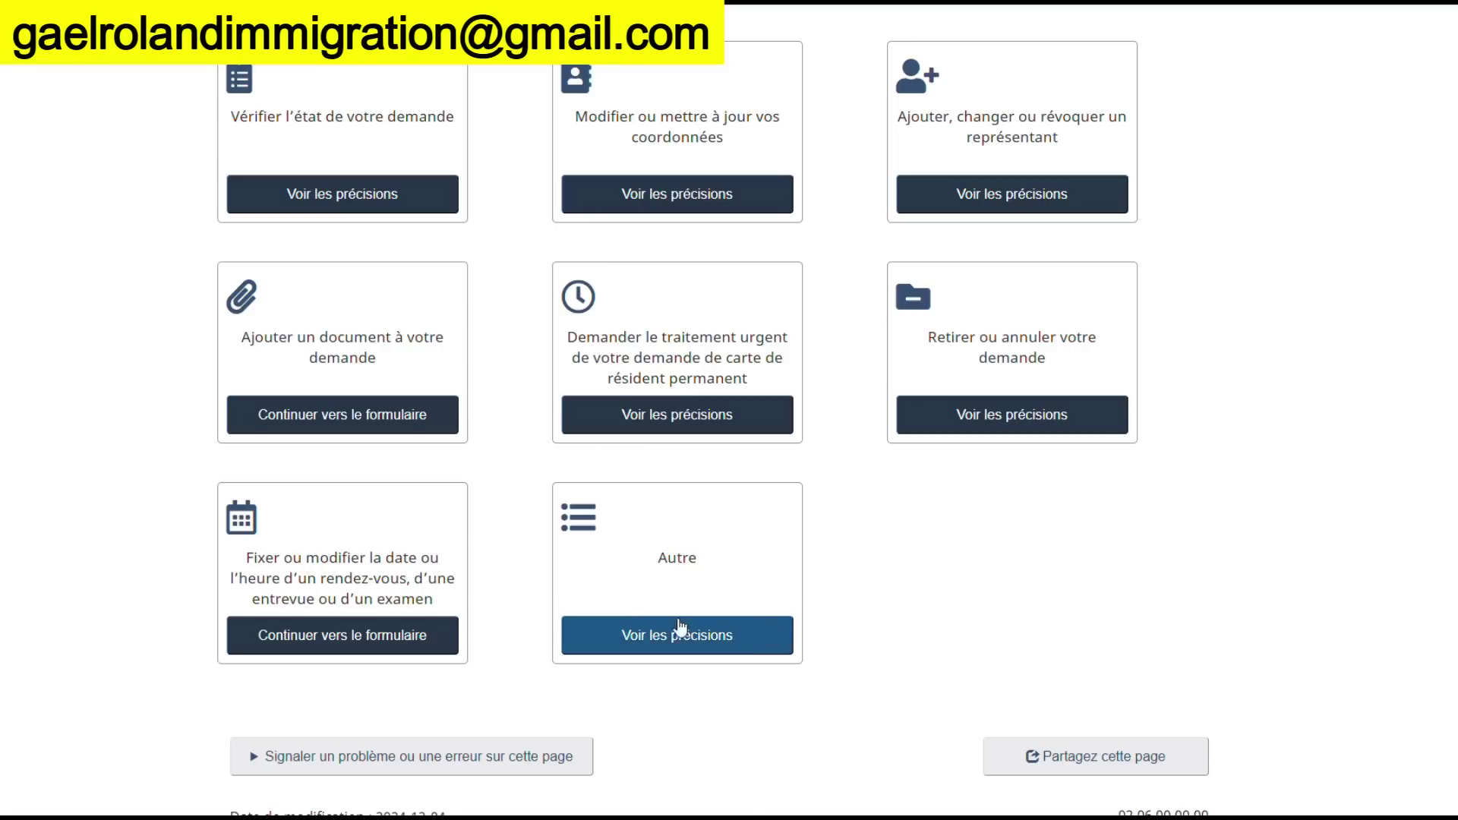
# Start the 'Ajouter un document' form as the principal applicant and look over its empty sections
pyautogui.click(379, 429)
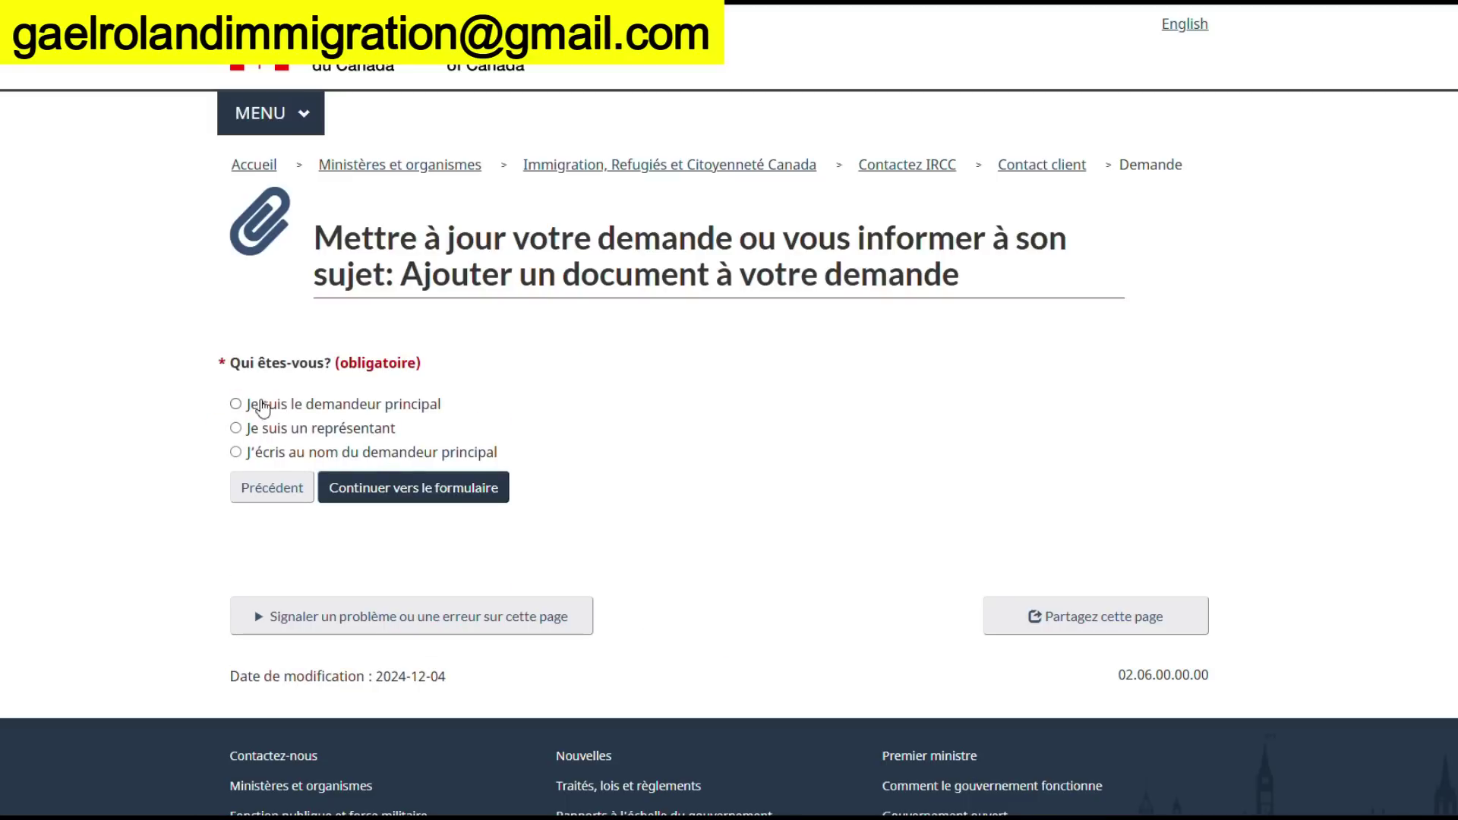
pyautogui.click(235, 404)
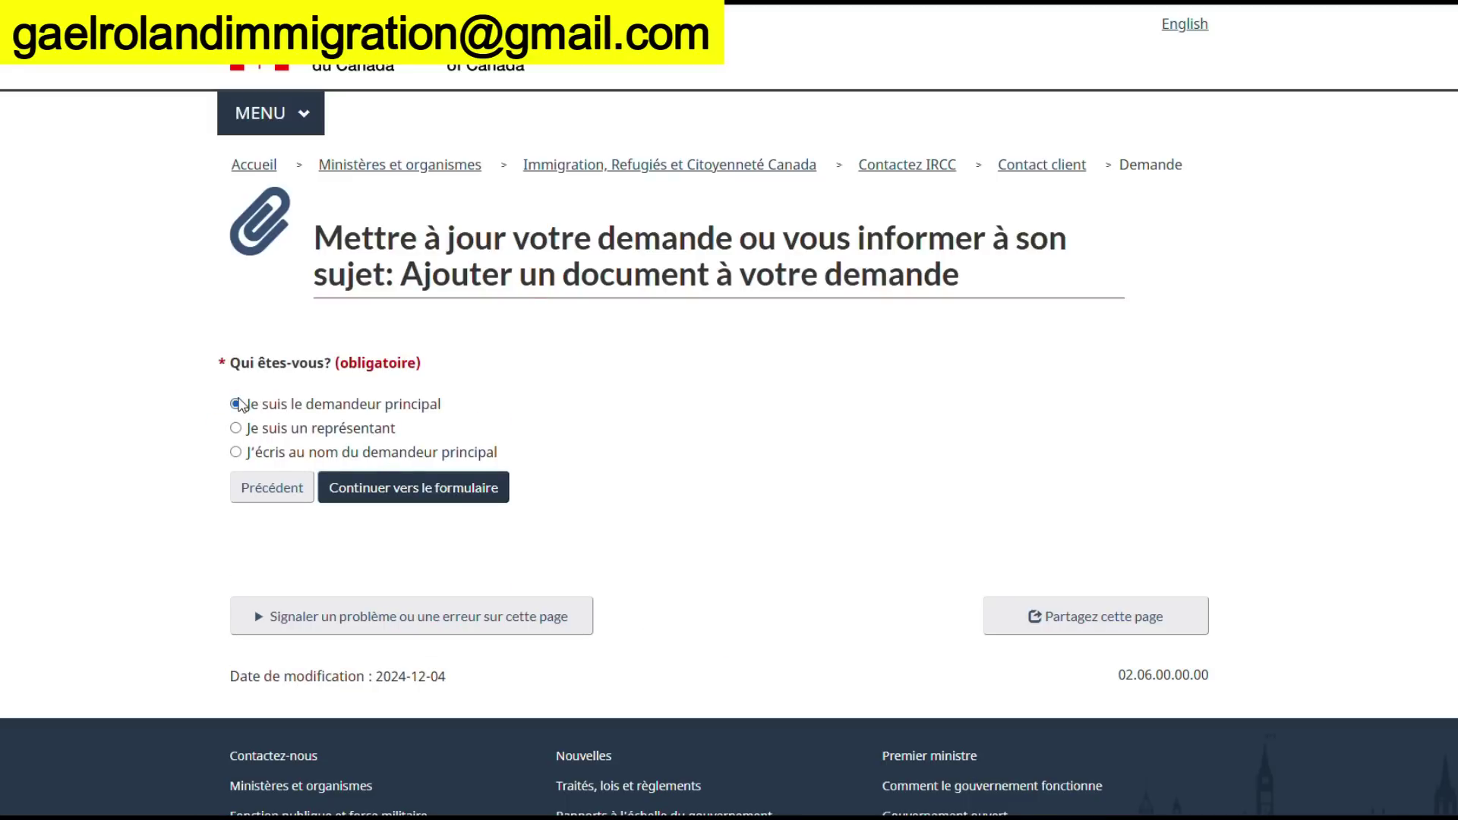
pyautogui.click(404, 492)
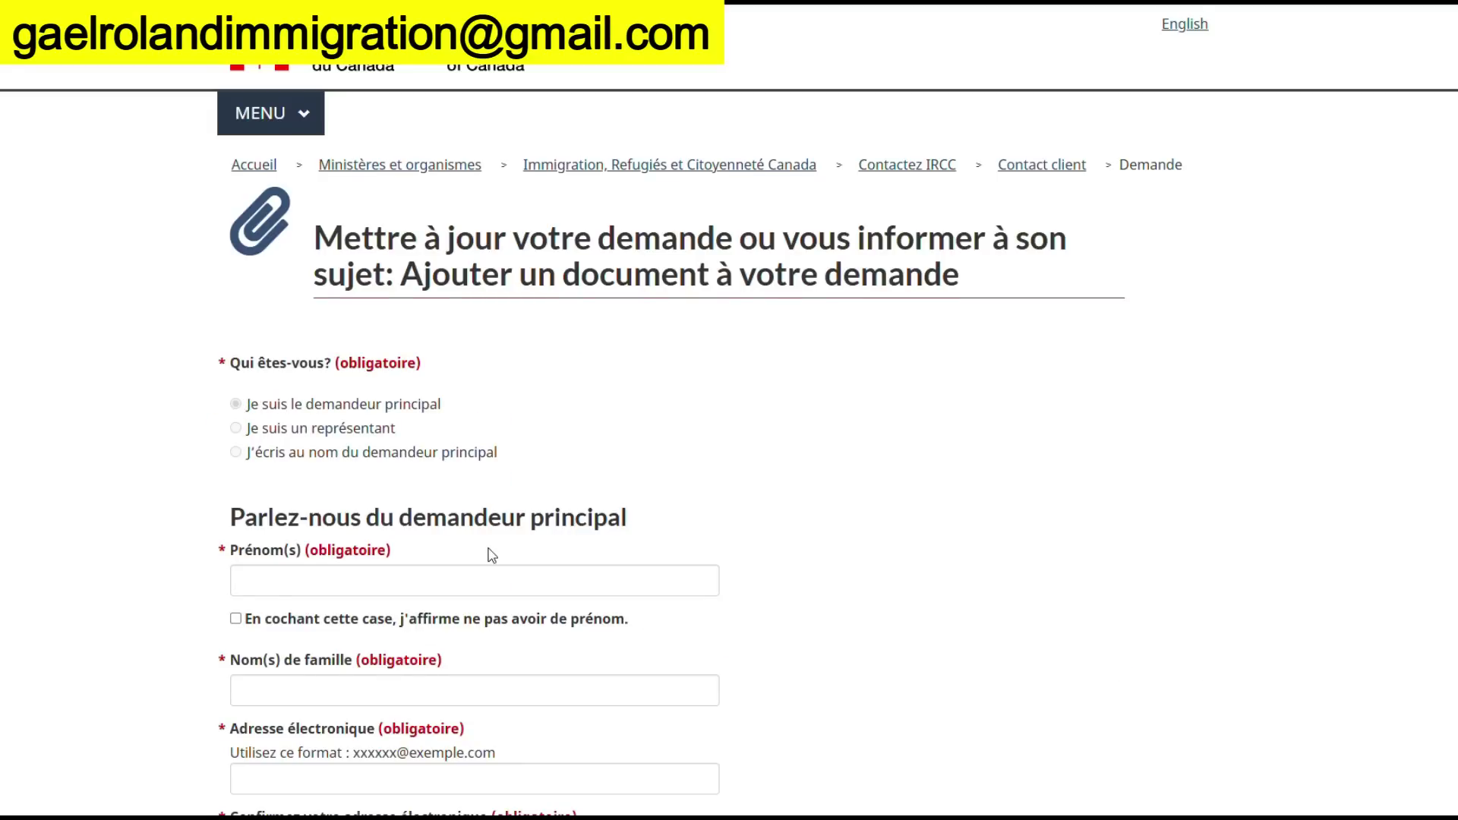
pyautogui.scroll(-5, 492, 555)
pyautogui.scroll(-8, 490, 555)
pyautogui.scroll(-8, 490, 555)
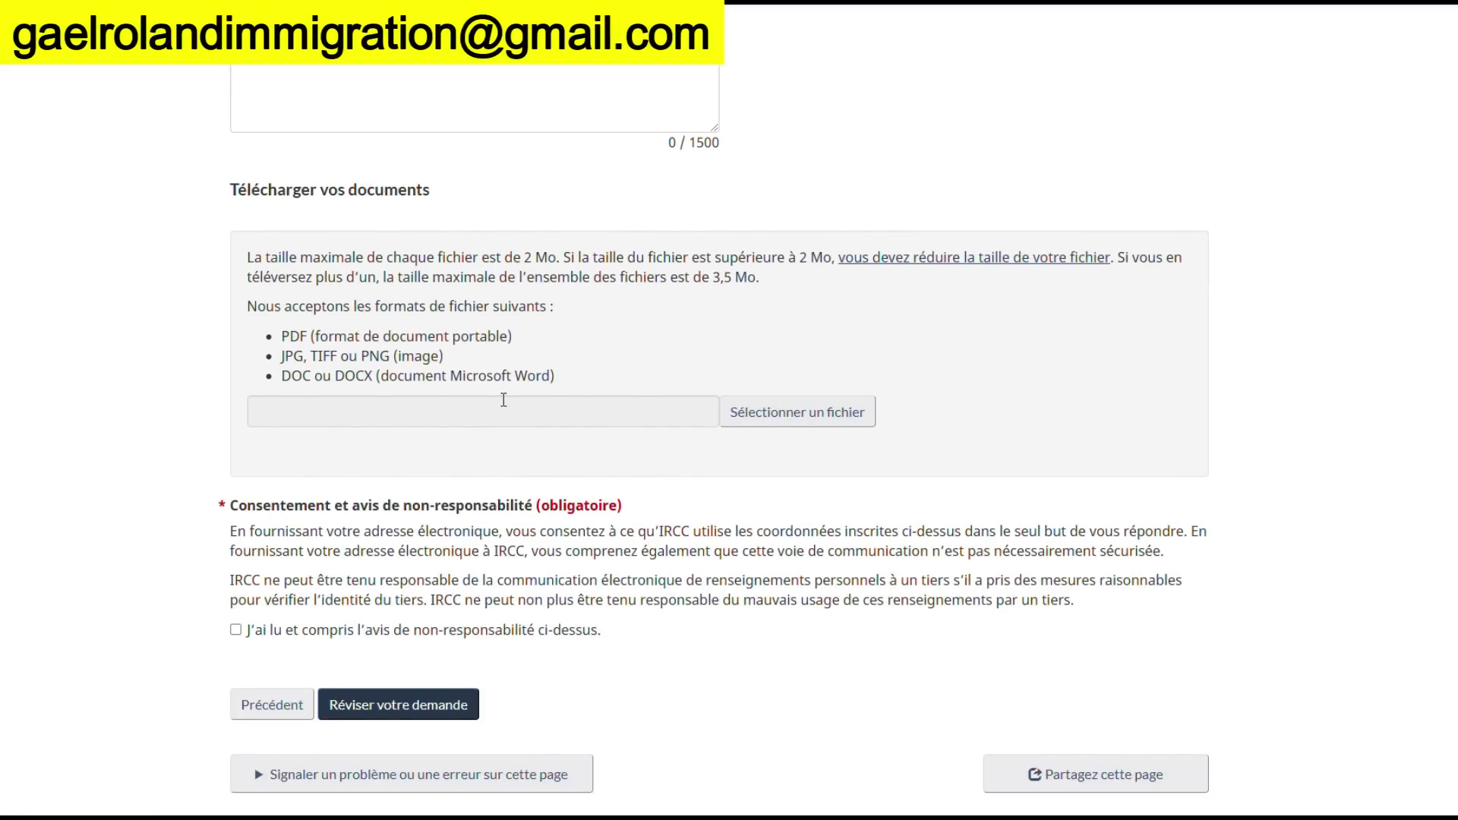
pyautogui.scroll(2, 503, 400)
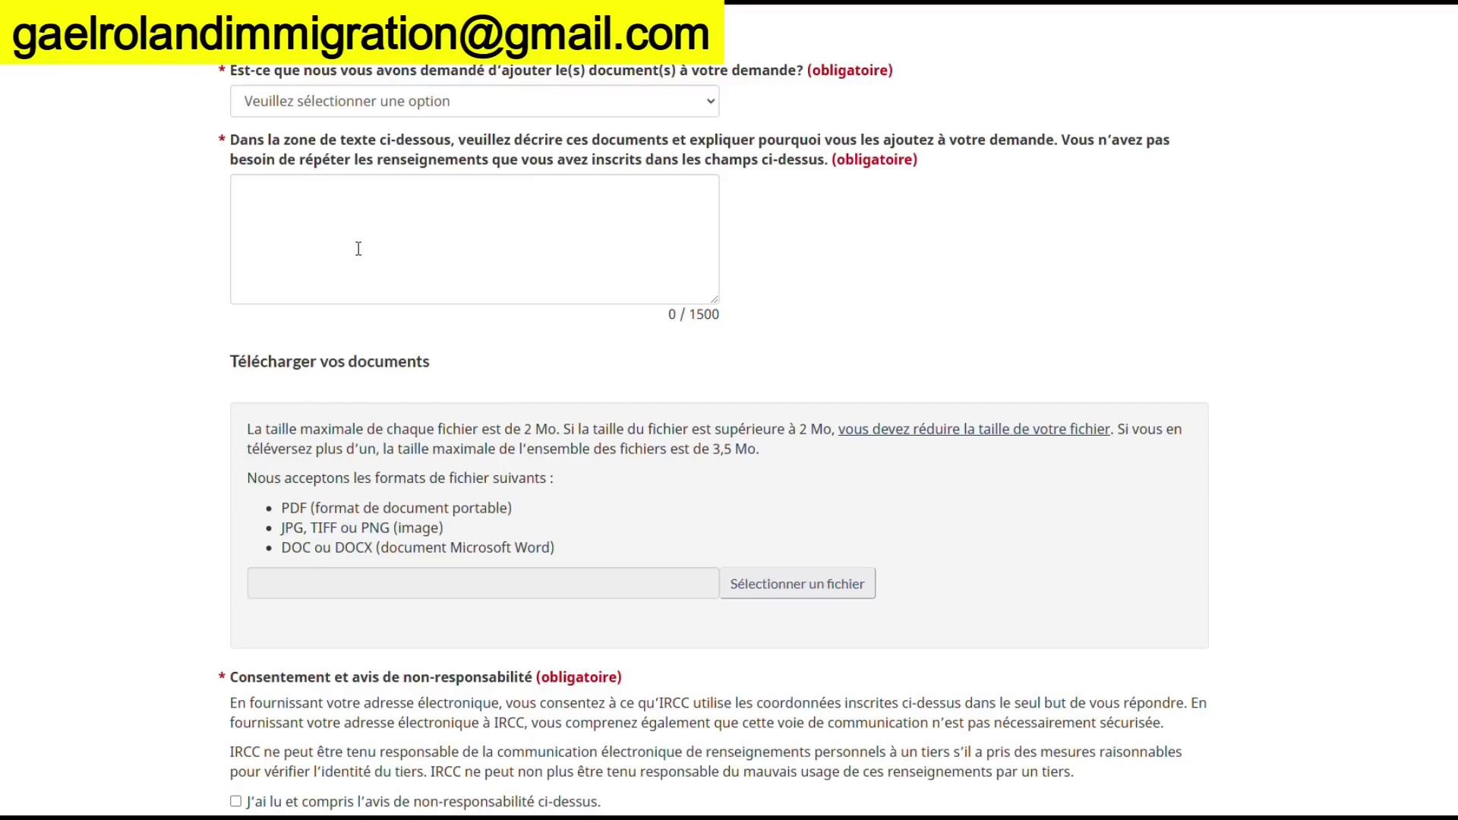
pyautogui.scroll(8, 673, 258)
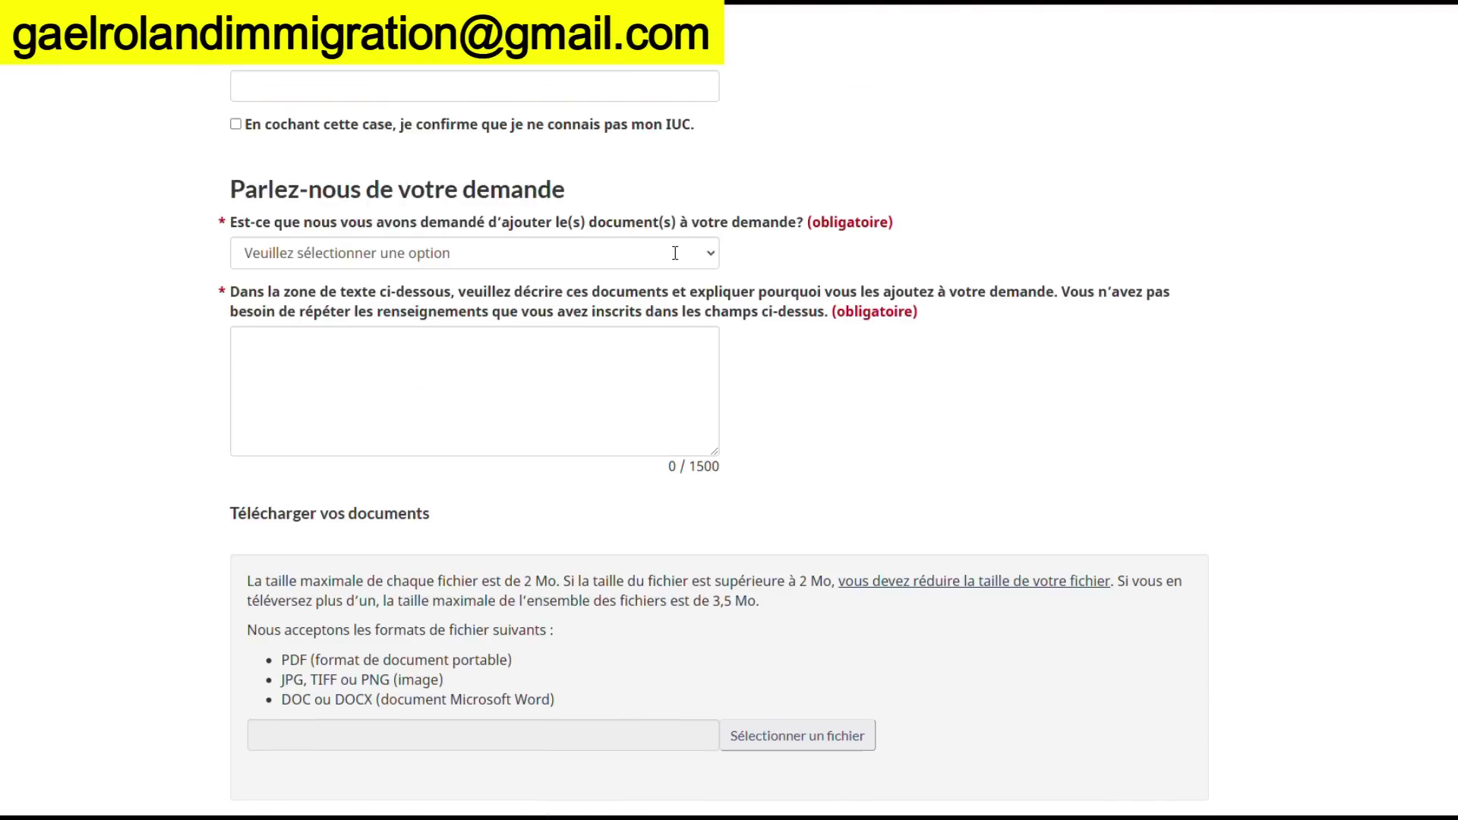
pyautogui.scroll(10, 674, 275)
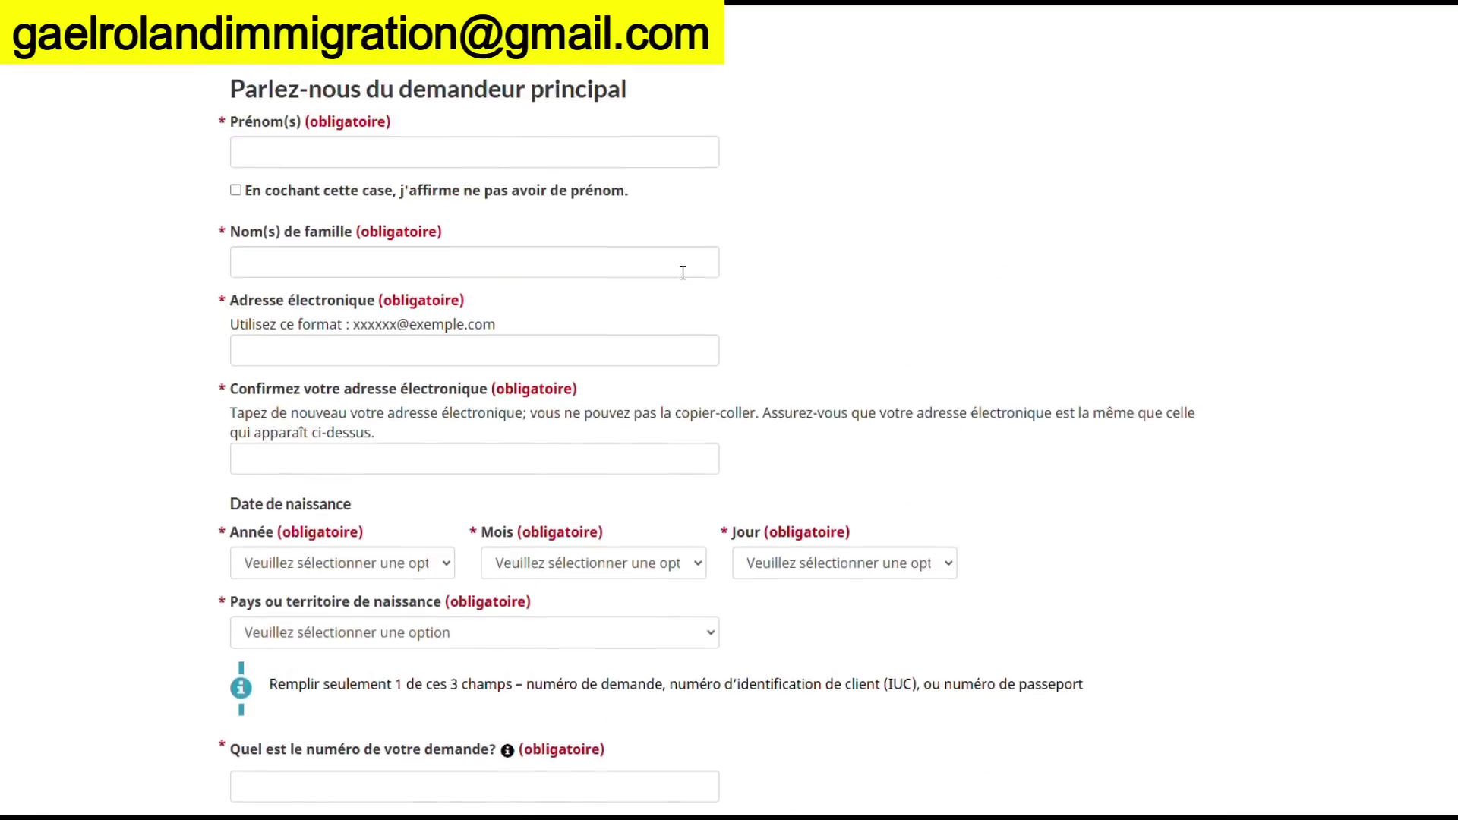